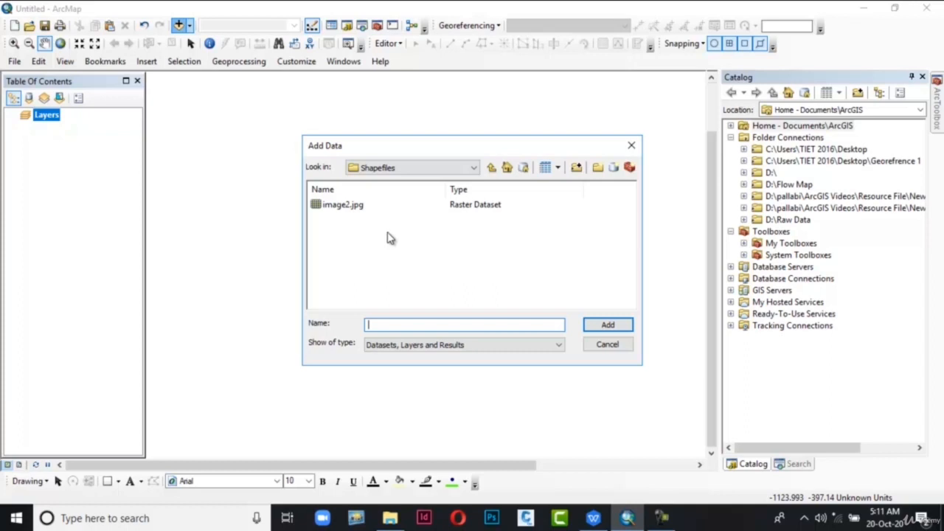
Add the image2.jpg raster from the Shapefiles folder to the map
{"action": "left_click", "coordinate": [403, 286]}
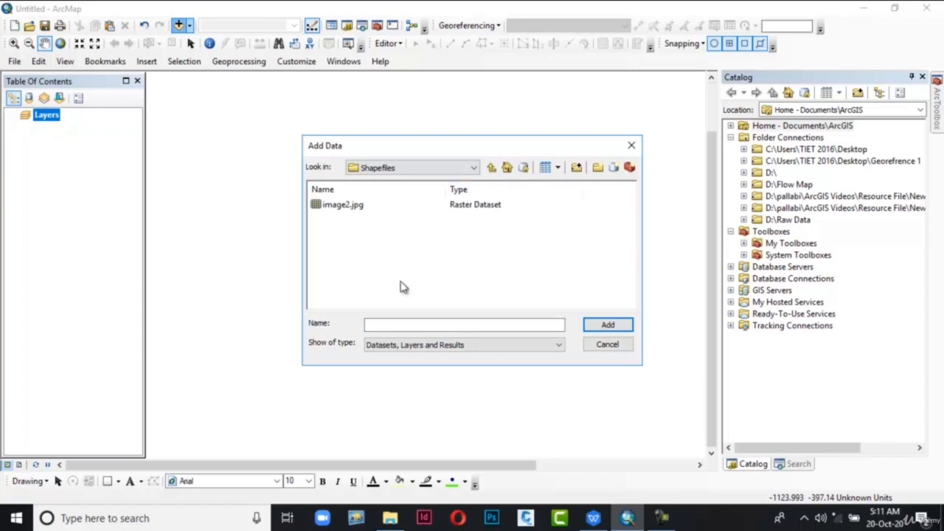
{"action": "left_click", "coordinate": [334, 209]}
{"action": "left_click", "coordinate": [606, 326]}
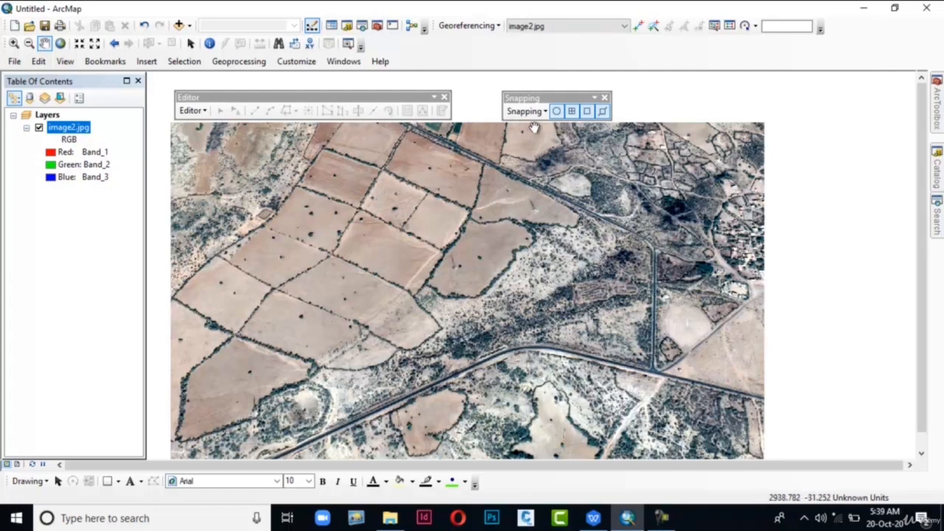
{"action": "right_click", "coordinate": [682, 53]}
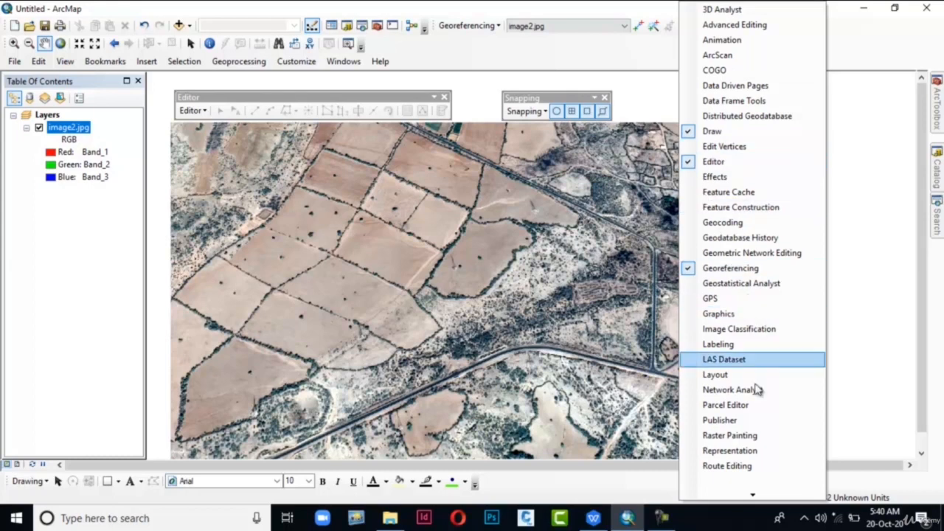
{"action": "mouse_move", "coordinate": [767, 496]}
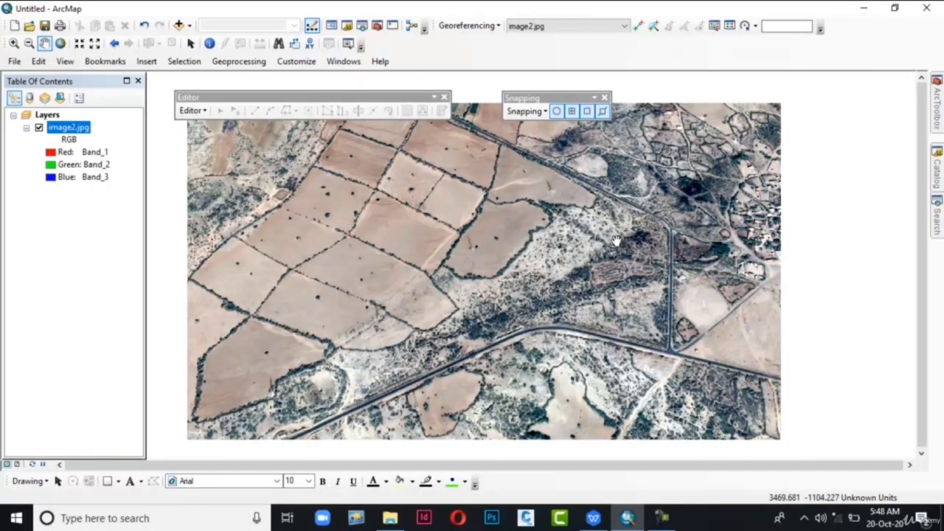
Start a new feature class named Trees in the Study_area.gdb geodatabase, storing point features
{"action": "left_click", "coordinate": [935, 177]}
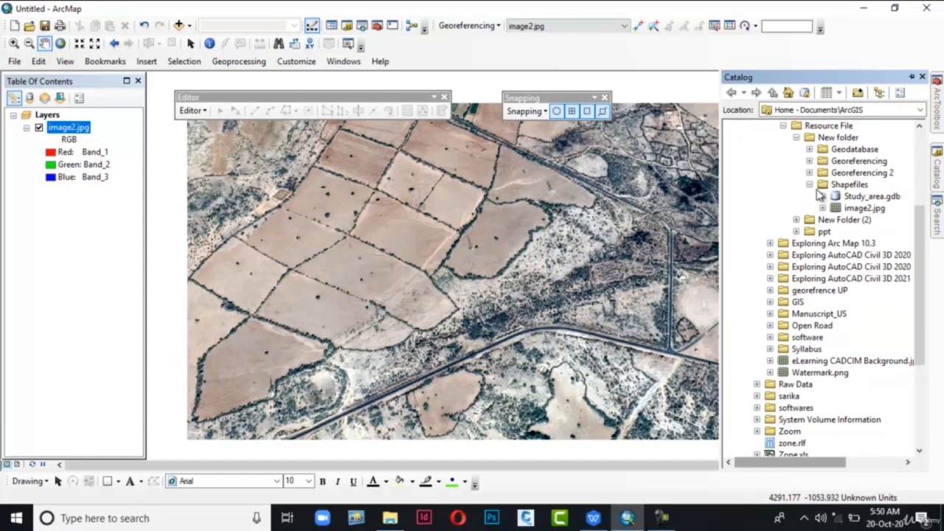
{"action": "scroll", "coordinate": [822, 198], "scroll_direction": "up", "scroll_amount": 1}
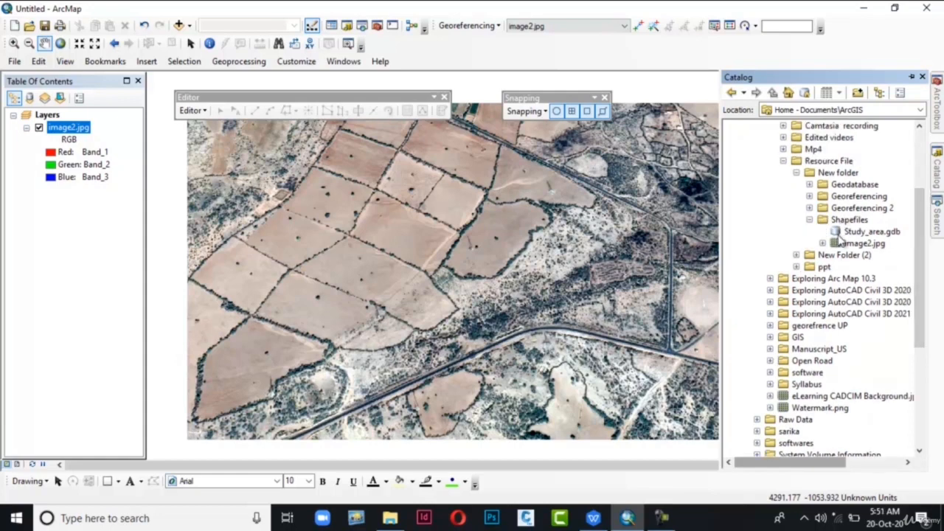
{"action": "right_click", "coordinate": [839, 236]}
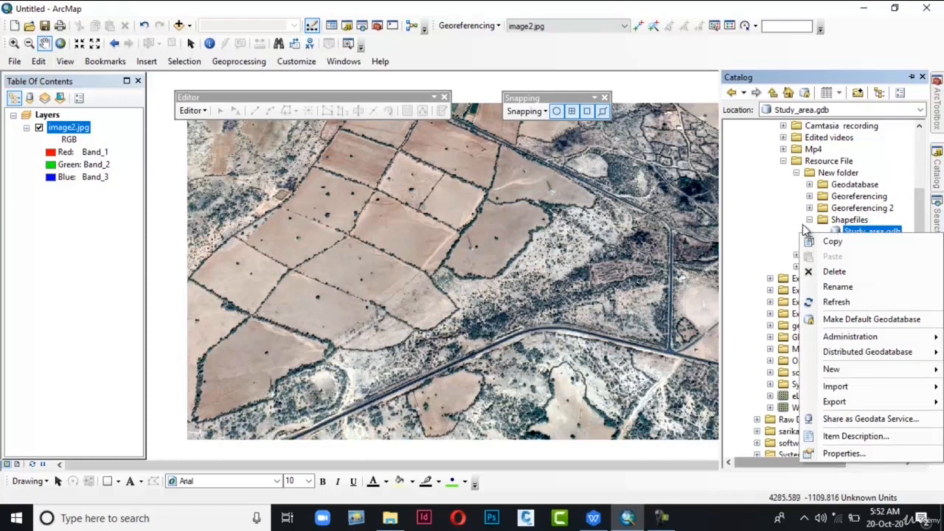
{"action": "mouse_move", "coordinate": [806, 369]}
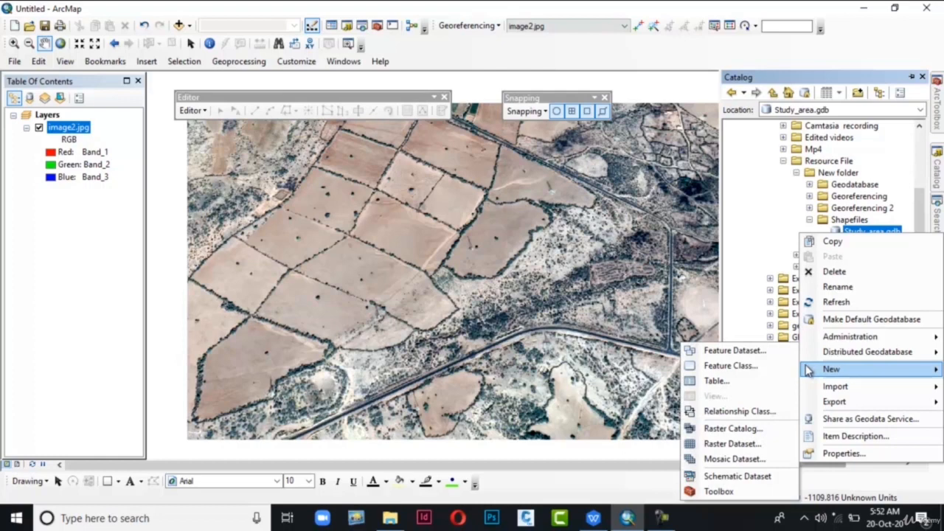
{"action": "left_click", "coordinate": [781, 366]}
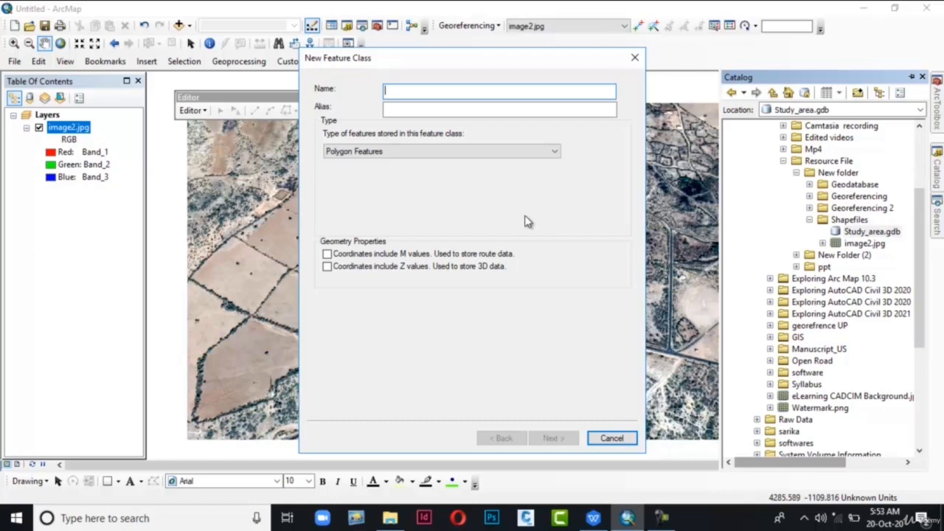
{"action": "type", "text": "Trees"}
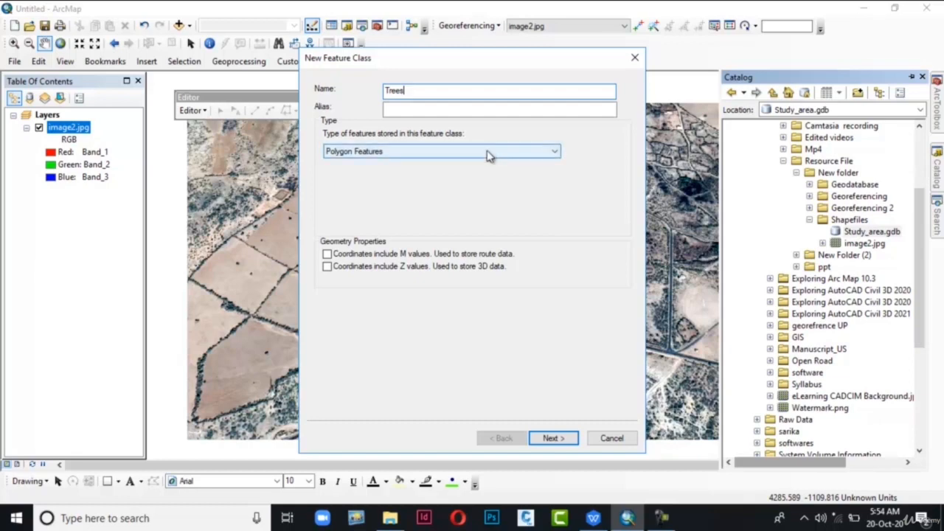
{"action": "left_click", "coordinate": [487, 153]}
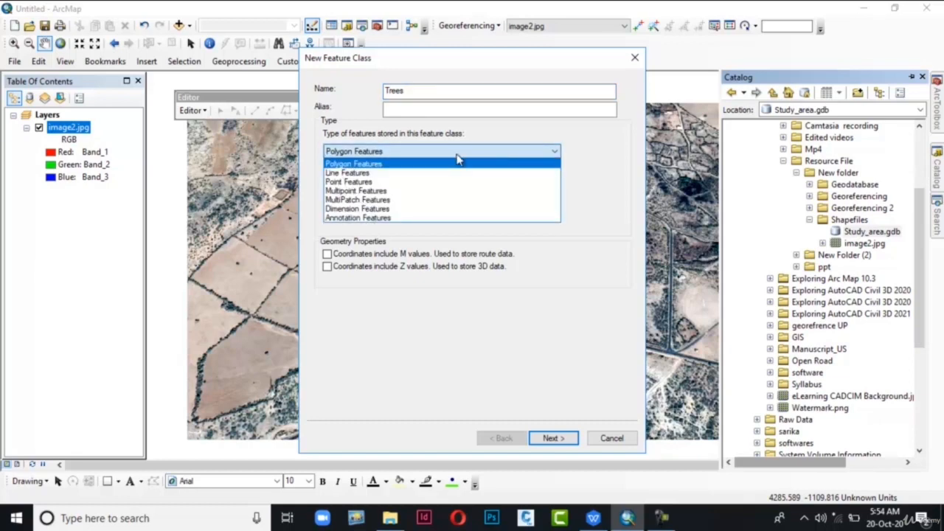
{"action": "left_click", "coordinate": [449, 183]}
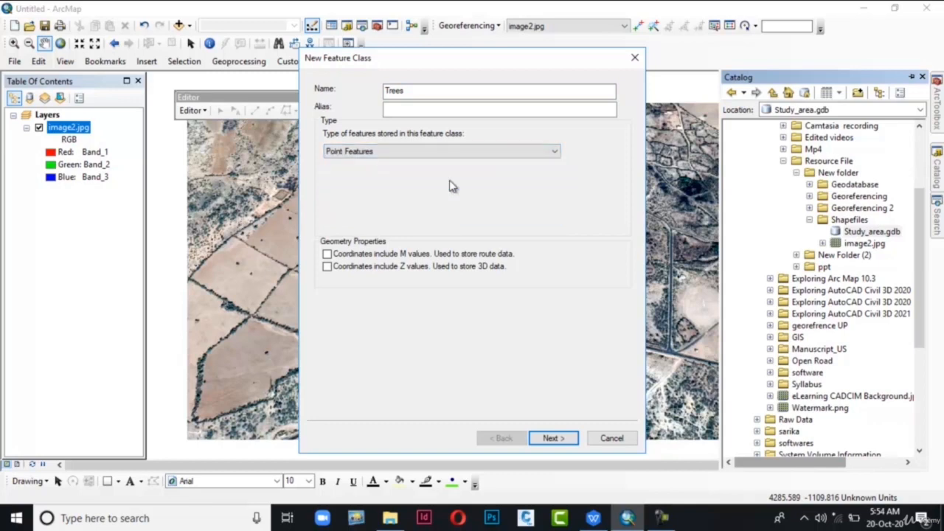
{"action": "left_click", "coordinate": [553, 439]}
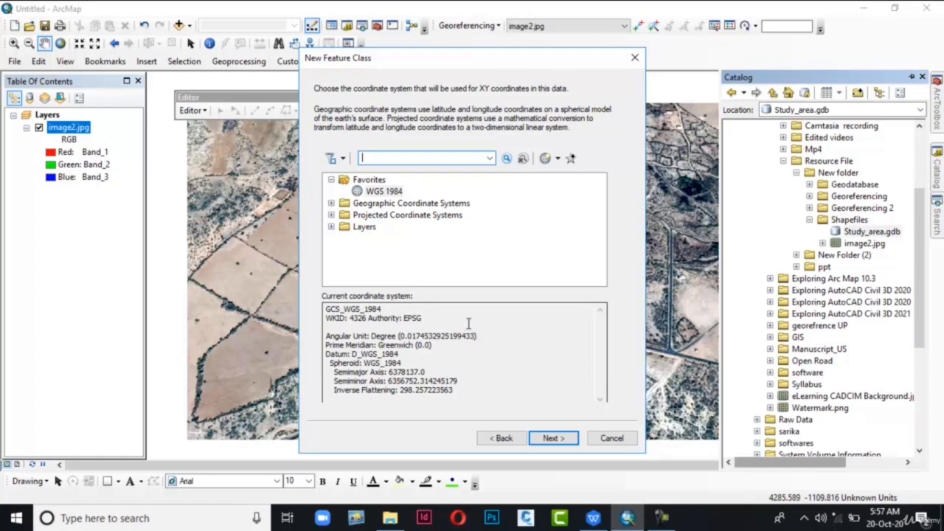
Assign the WGS 1984 coordinate system to the feature class, keeping the default XY tolerance and storage configuration
{"action": "left_click", "coordinate": [385, 193]}
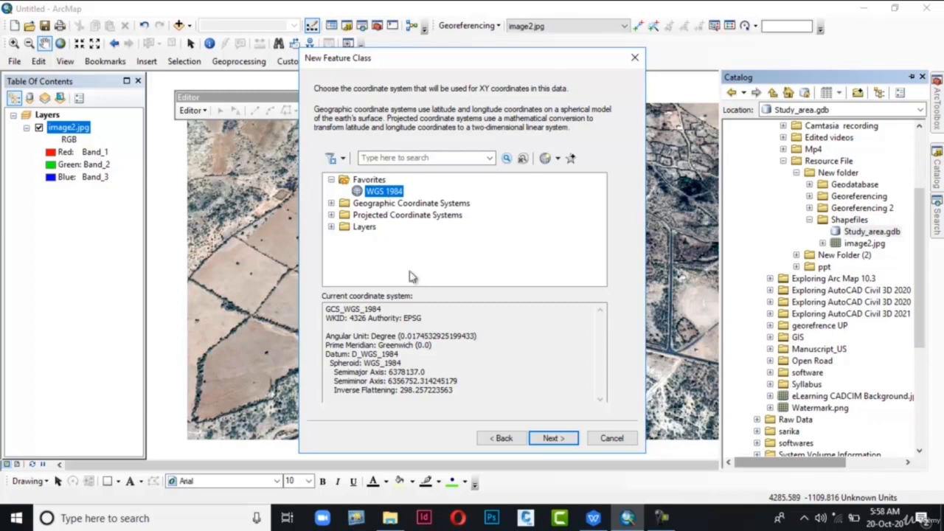
{"action": "left_click", "coordinate": [541, 439]}
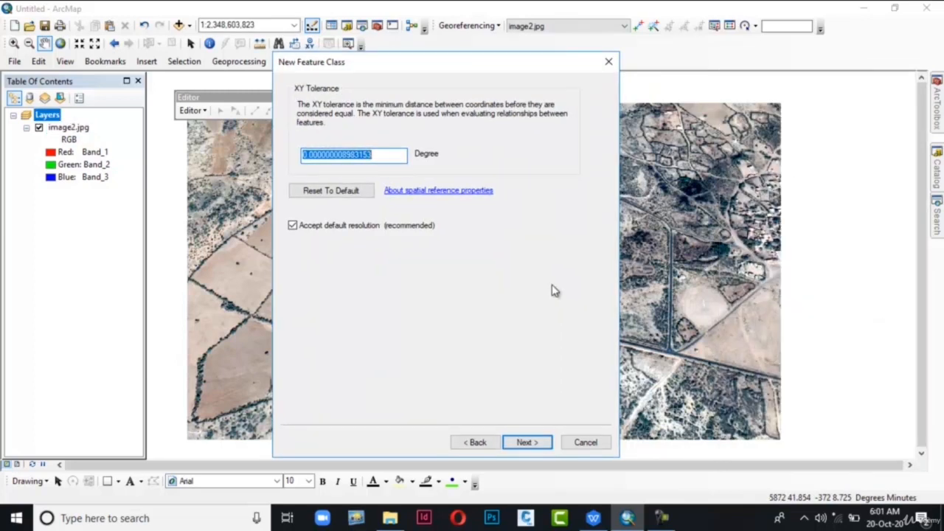
{"action": "left_click", "coordinate": [544, 447]}
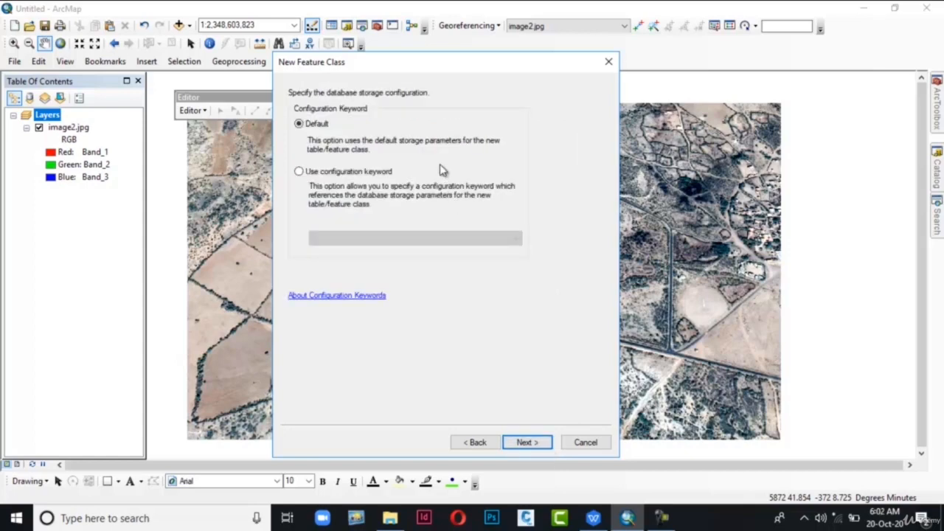
{"action": "left_click", "coordinate": [520, 442]}
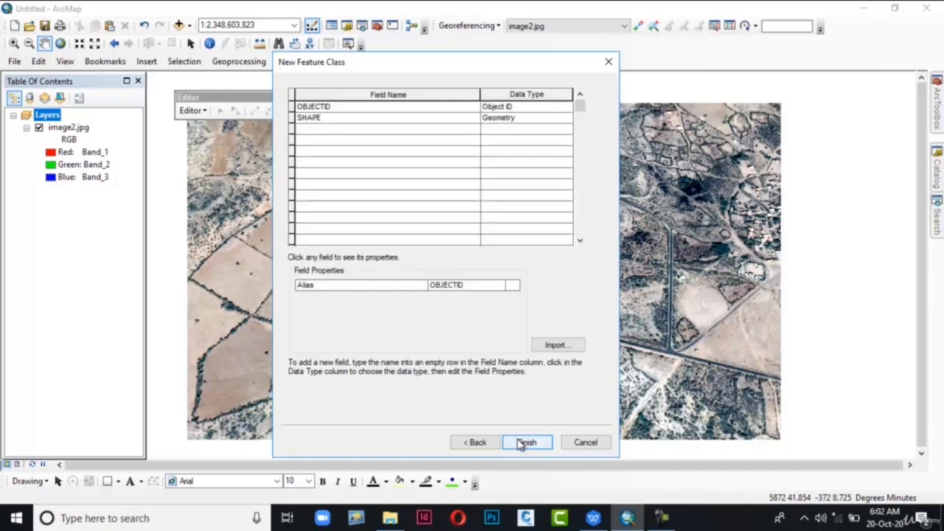
Add a TYPE field of data type Text with length 20 and finish creating the feature class
{"action": "left_click", "coordinate": [359, 133]}
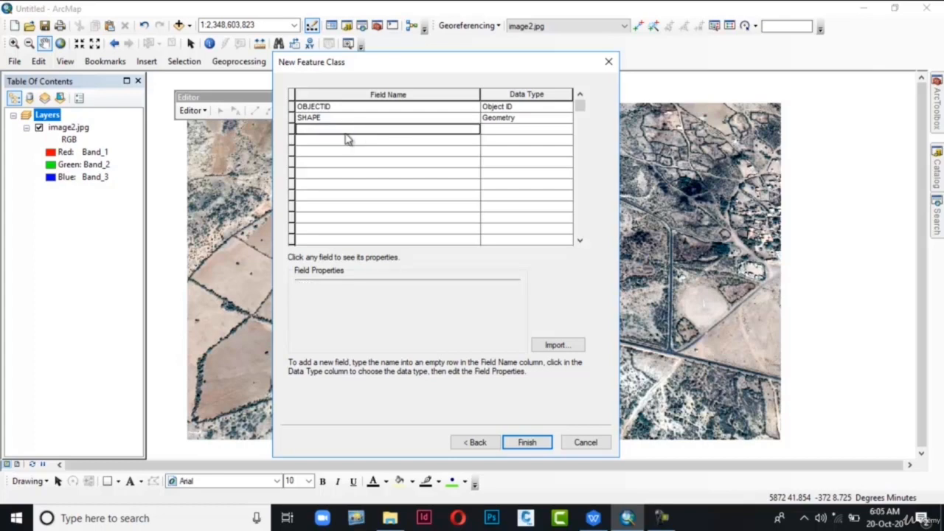
{"action": "type", "text": "TYPE"}
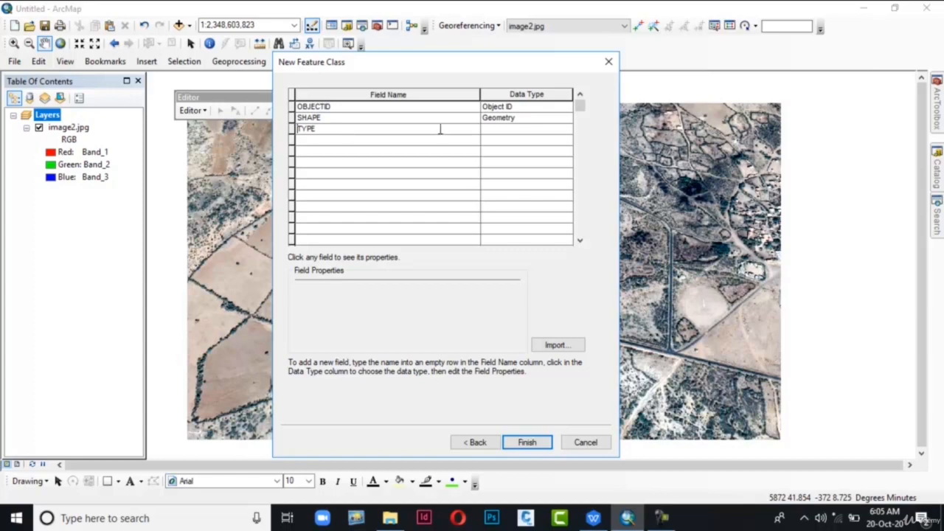
{"action": "left_click", "coordinate": [515, 130]}
{"action": "left_click", "coordinate": [512, 186]}
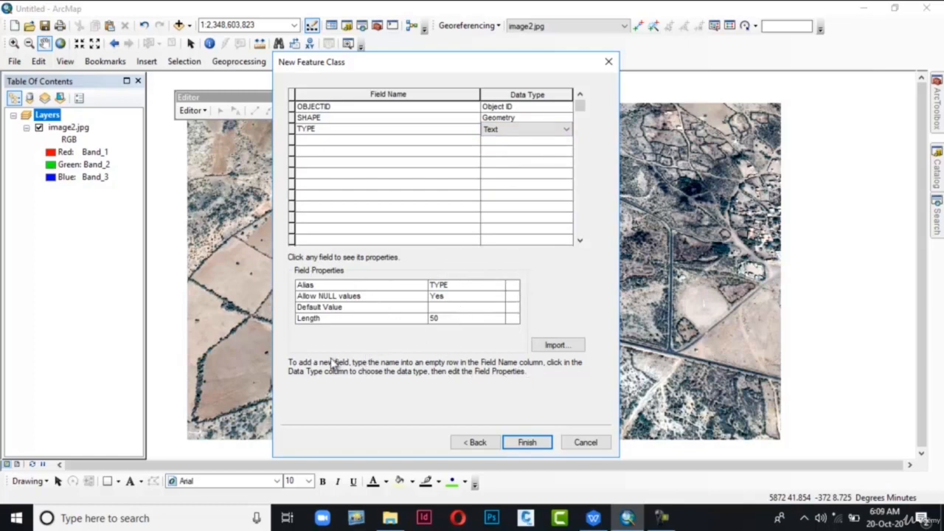
{"action": "left_click", "coordinate": [436, 319]}
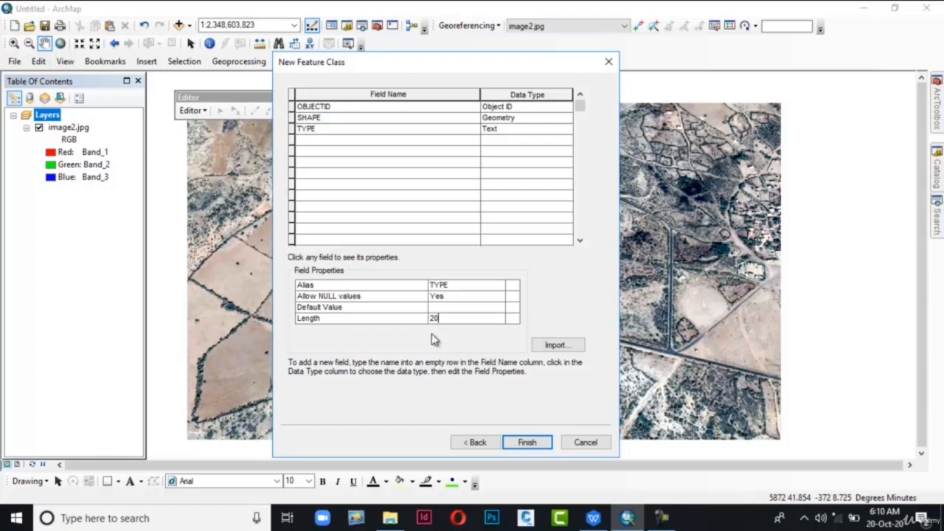
{"action": "left_click", "coordinate": [525, 444]}
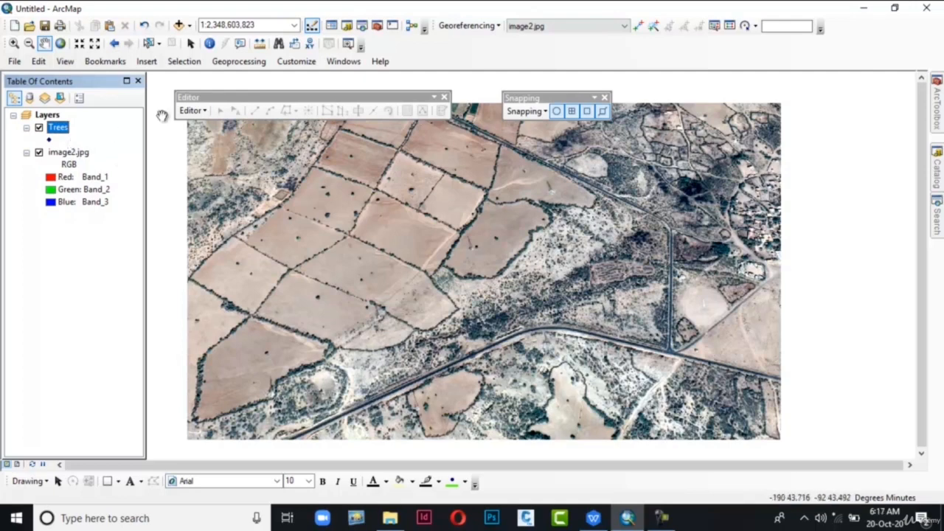
Start an edit session and choose the Trees feature template with the Point construction tool
{"action": "left_click", "coordinate": [206, 111]}
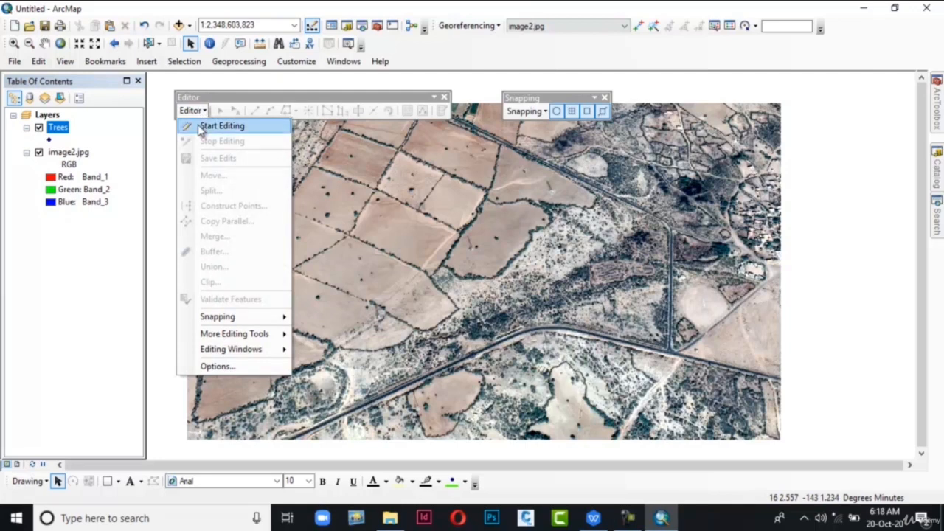
{"action": "left_click", "coordinate": [199, 128]}
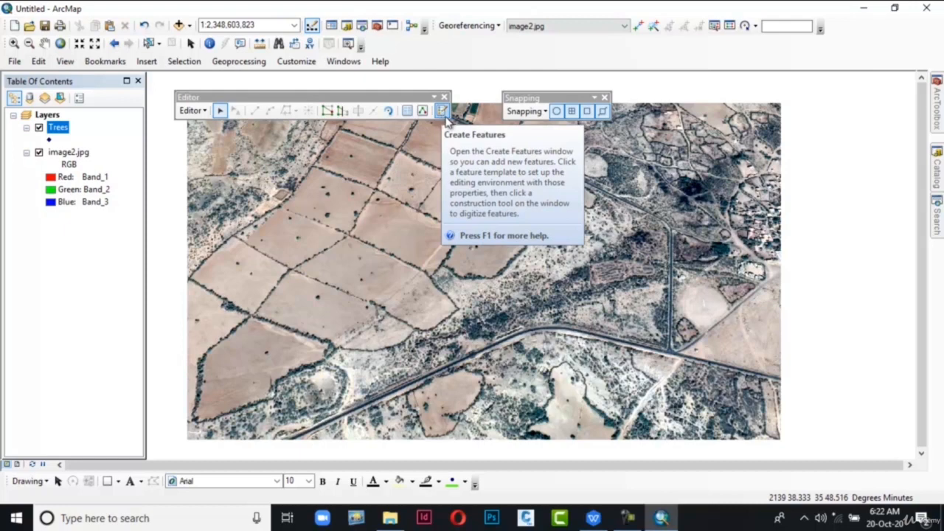
{"action": "left_click", "coordinate": [442, 111]}
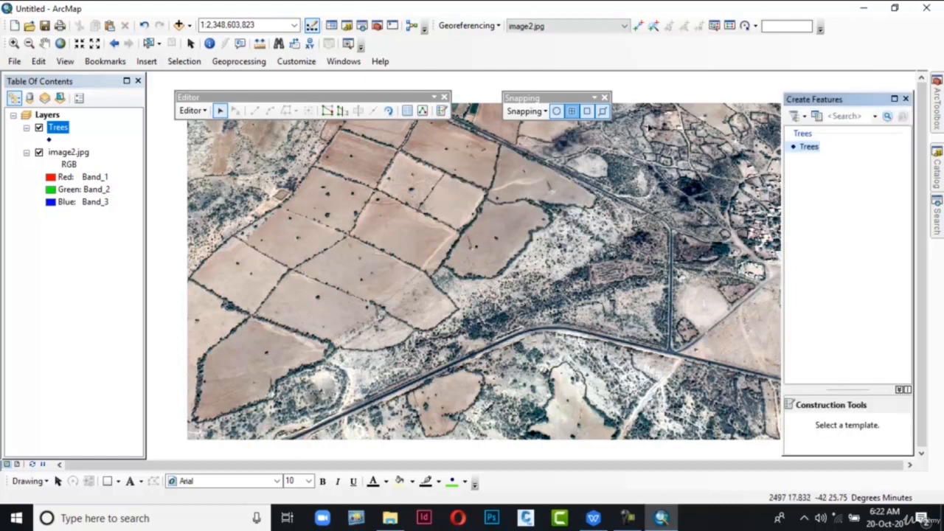
{"action": "left_click", "coordinate": [811, 147]}
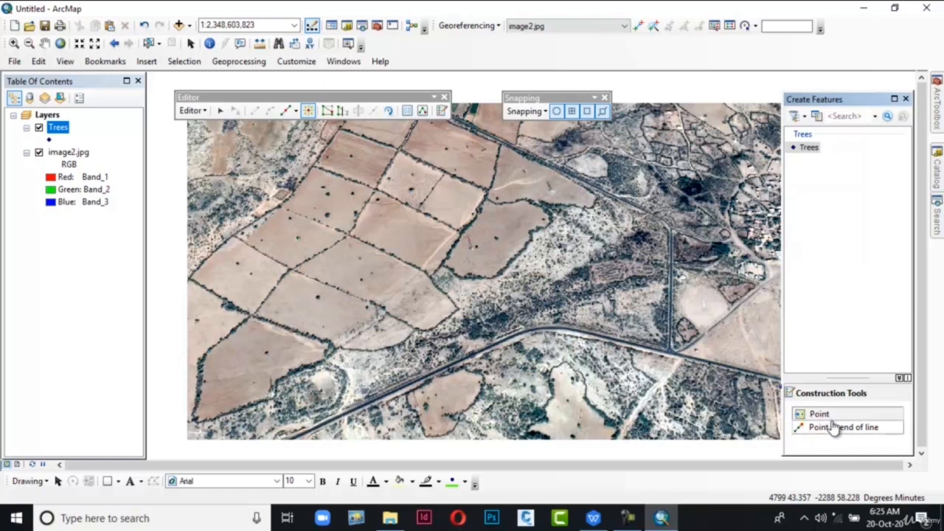
{"action": "left_click", "coordinate": [831, 416]}
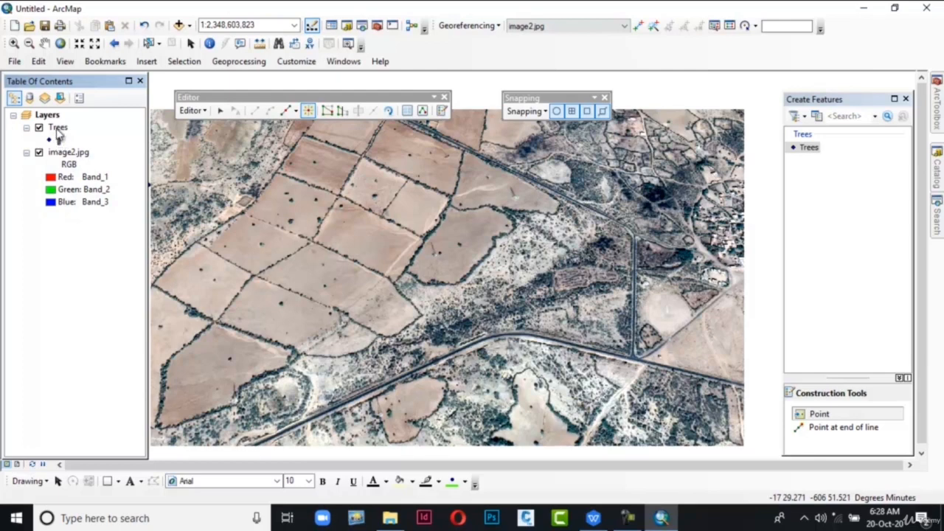
Change the Trees layer's single symbol to the green "Tree, Deciduous, Top" marker and apply it
{"action": "right_click", "coordinate": [59, 132]}
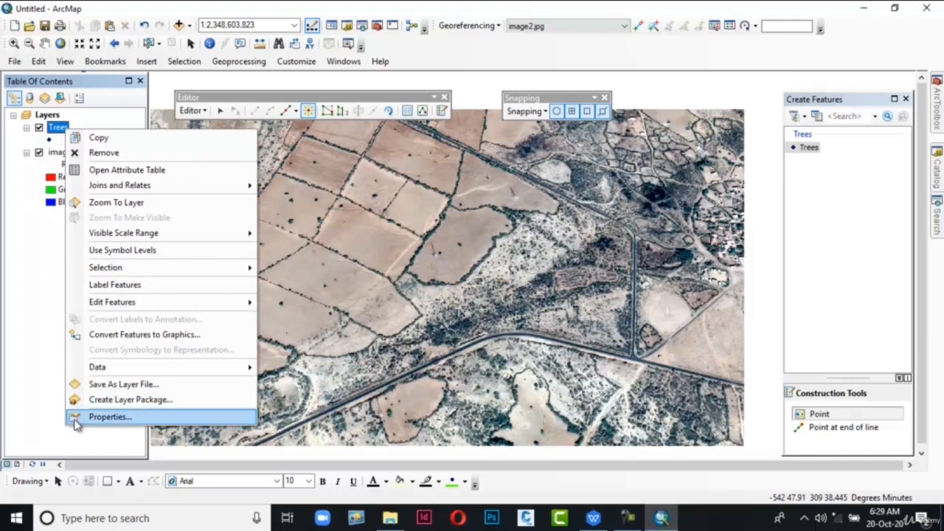
{"action": "left_click", "coordinate": [109, 416]}
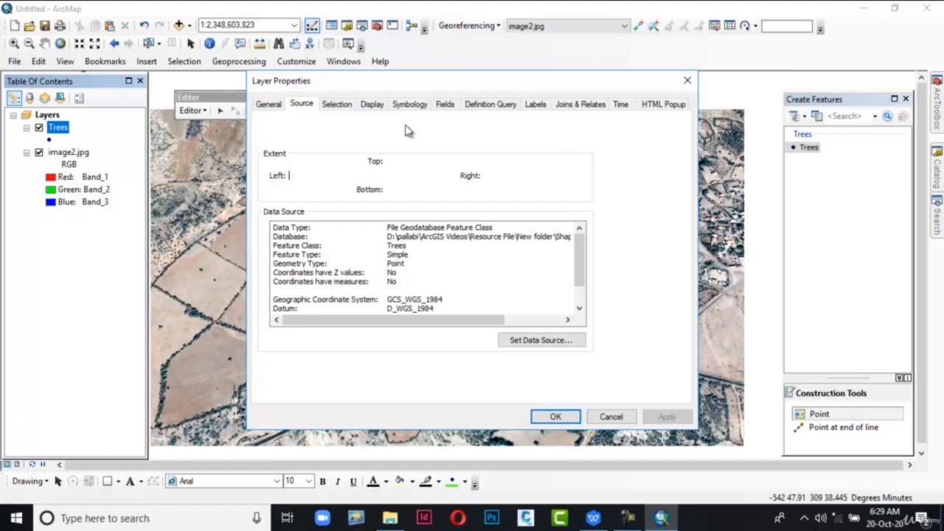
{"action": "left_click", "coordinate": [416, 103]}
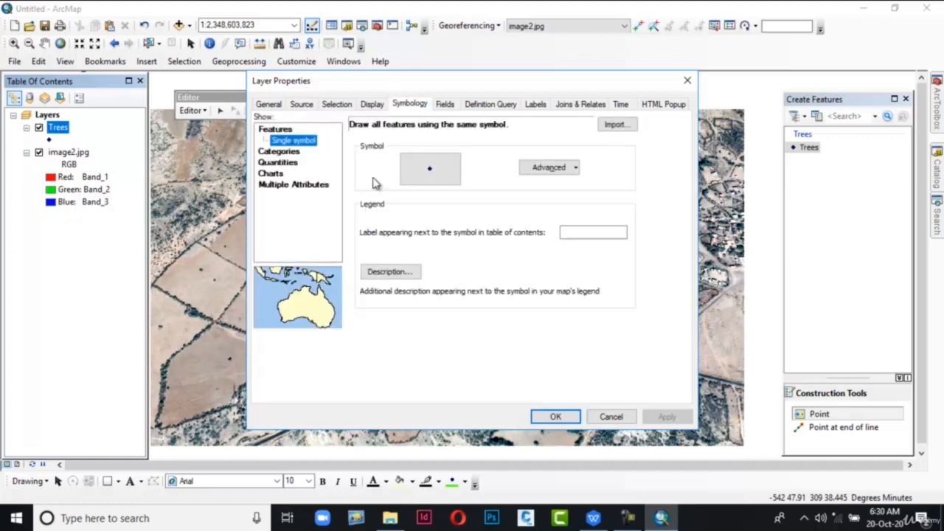
{"action": "left_click", "coordinate": [430, 168]}
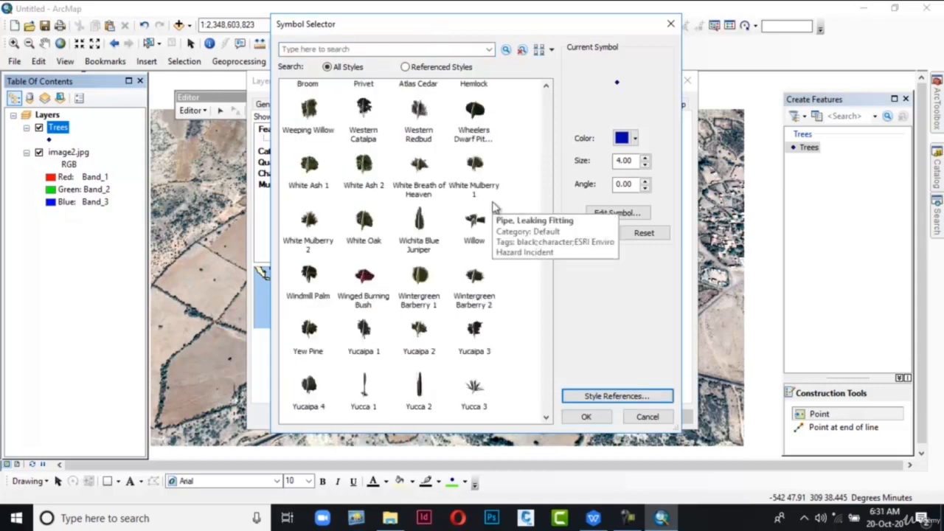
{"action": "scroll", "coordinate": [494, 206], "scroll_direction": "down", "scroll_amount": 15}
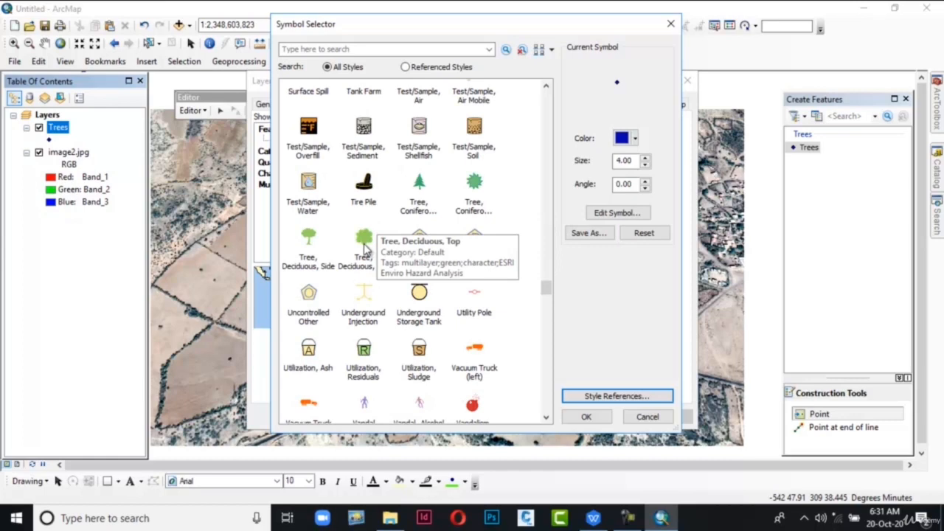
{"action": "left_click", "coordinate": [363, 246]}
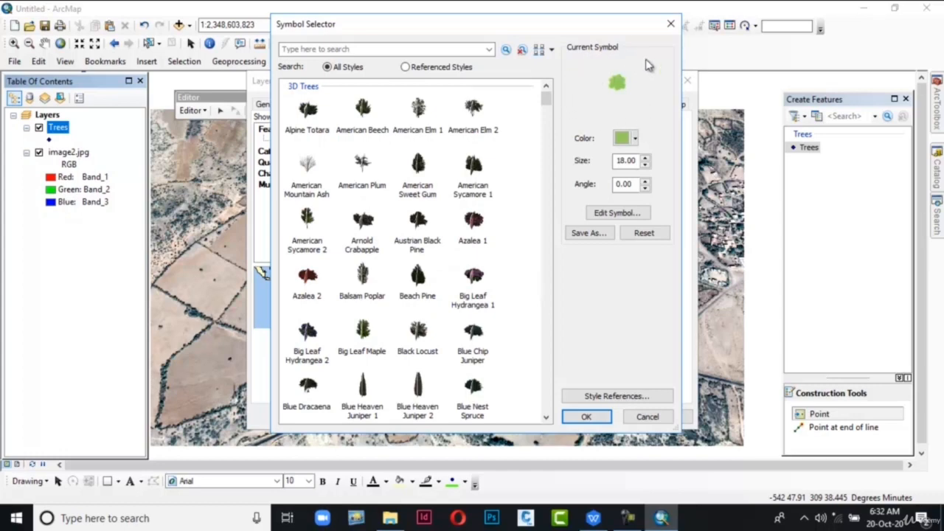
{"action": "left_click", "coordinate": [586, 418]}
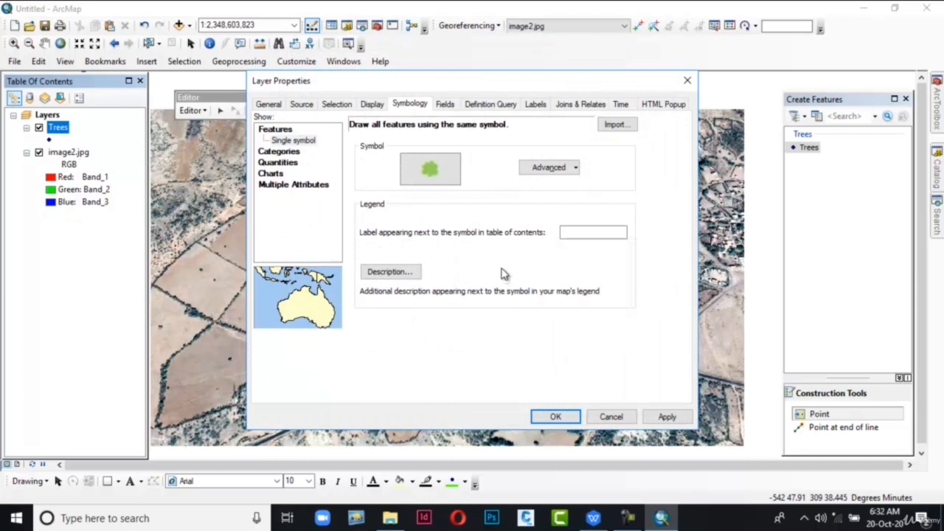
{"action": "left_click", "coordinate": [666, 418]}
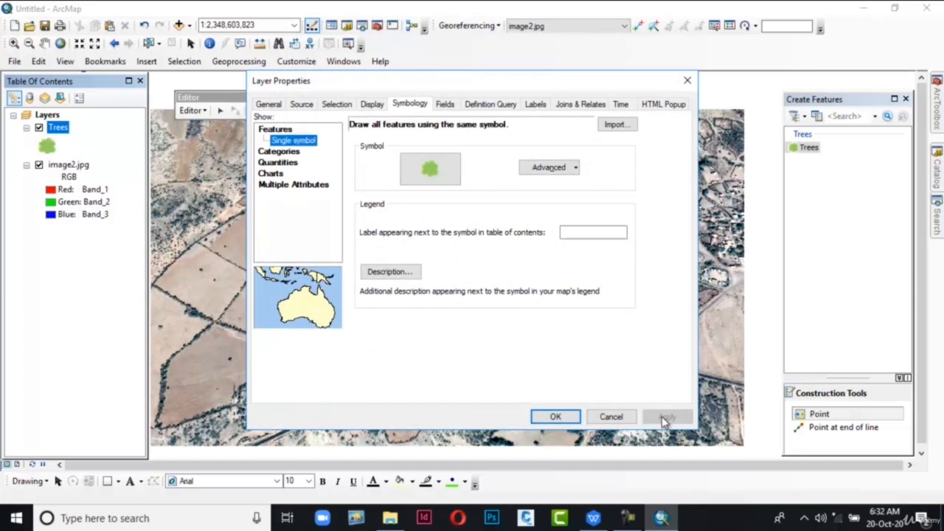
Accept the Trees symbol change and place a tree point on the dark tree beside the hedge line between the two central fields
{"action": "left_click", "coordinate": [568, 419]}
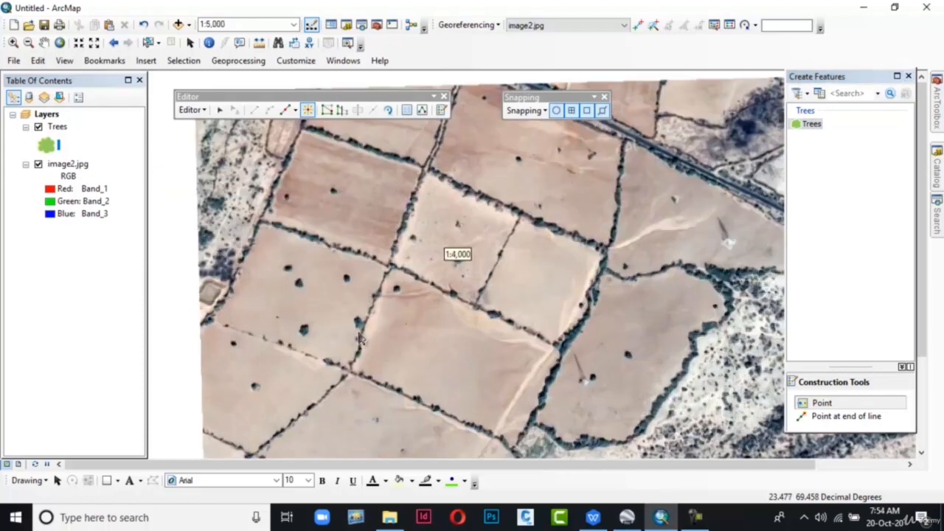
{"action": "scroll", "coordinate": [450, 254], "scroll_direction": "up", "scroll_amount": 5}
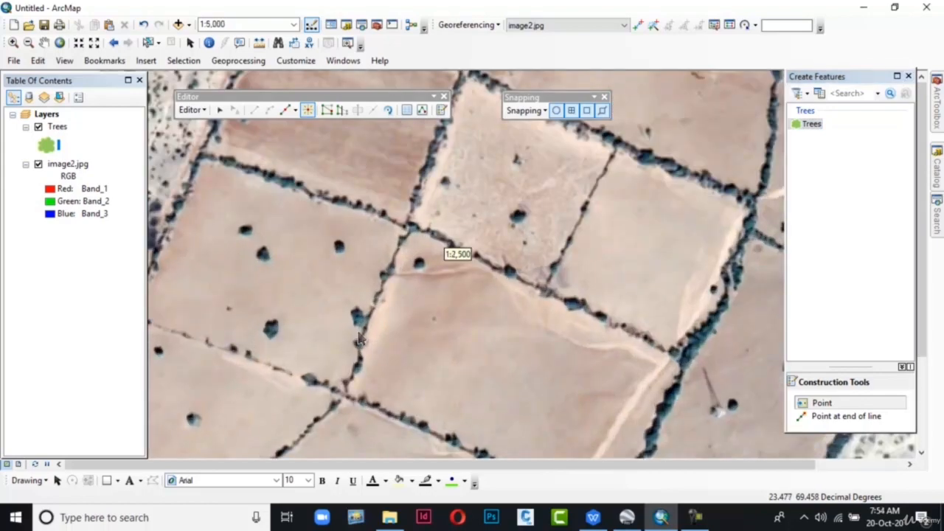
{"action": "scroll", "coordinate": [360, 338], "scroll_direction": "up", "scroll_amount": 2}
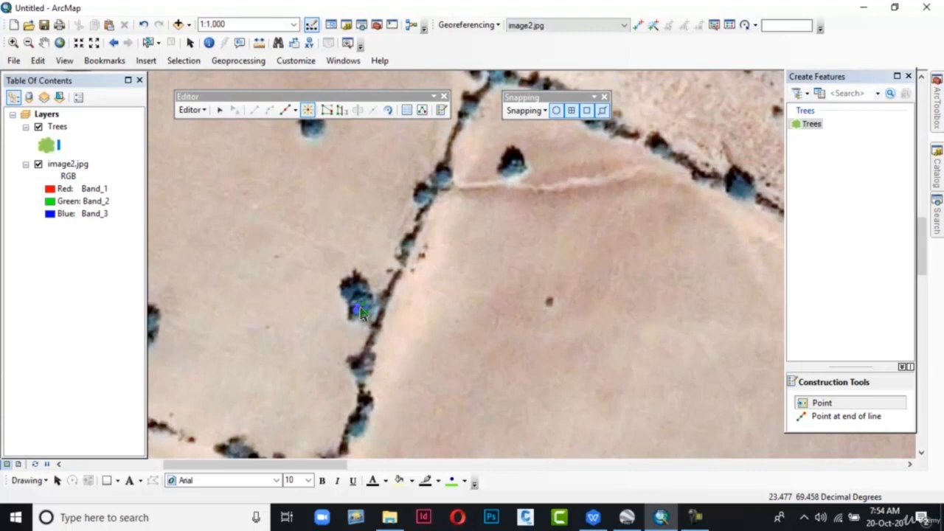
{"action": "left_click", "coordinate": [360, 308]}
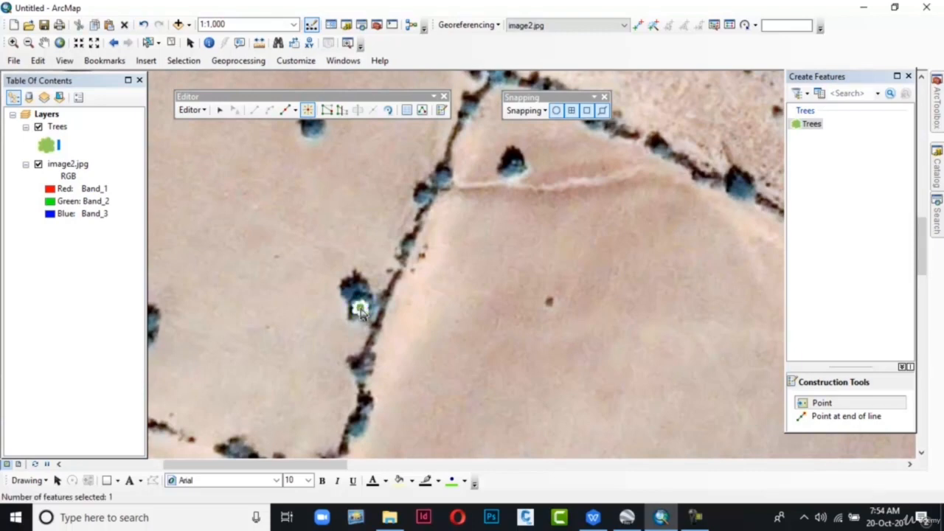
{"action": "scroll", "coordinate": [359, 310], "scroll_direction": "down", "scroll_amount": 2}
{"action": "left_click", "coordinate": [389, 307]}
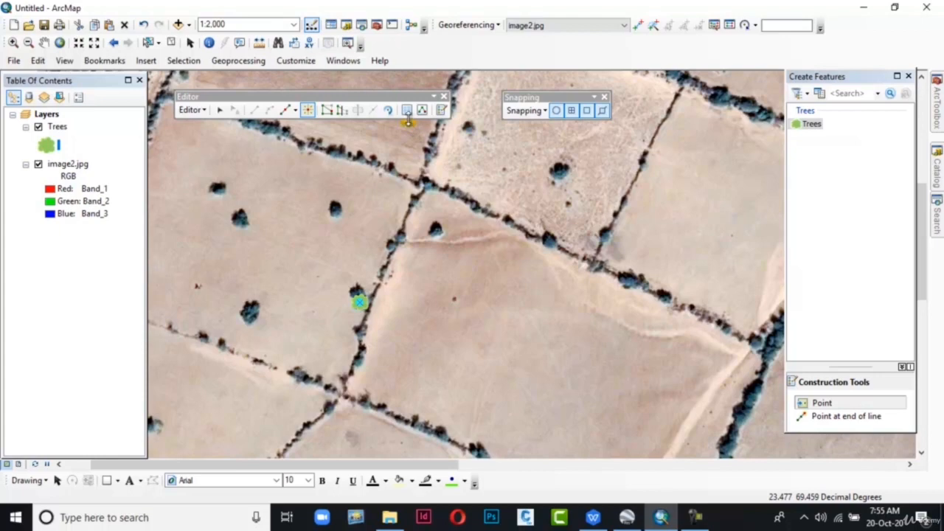
Open the attributes of the newly placed tree point and set its TYPE to Mango
{"action": "left_click", "coordinate": [407, 111]}
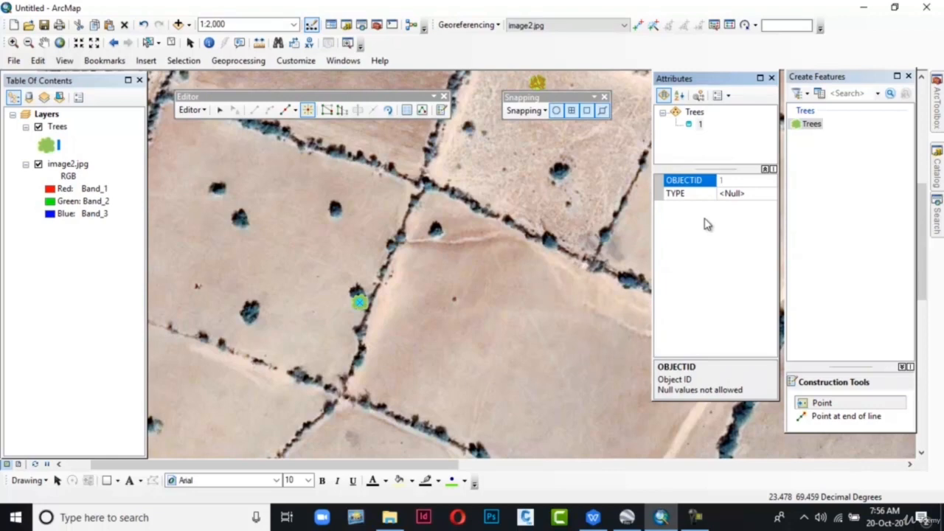
{"action": "left_click", "coordinate": [736, 196]}
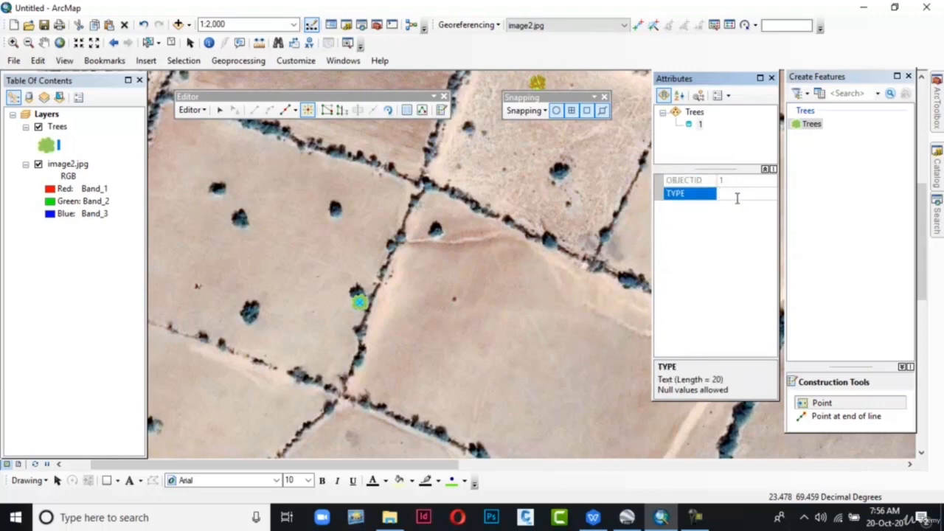
{"action": "type", "text": "Mango"}
{"action": "key", "text": "Return"}
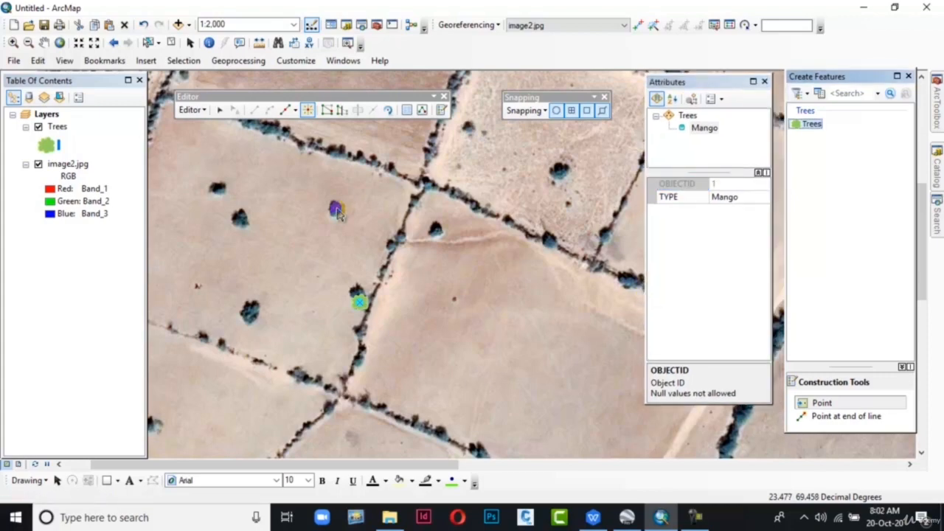
Add a tree point on the isolated tree just north of the Mango point and set its TYPE to Walnut
{"action": "left_click", "coordinate": [336, 211]}
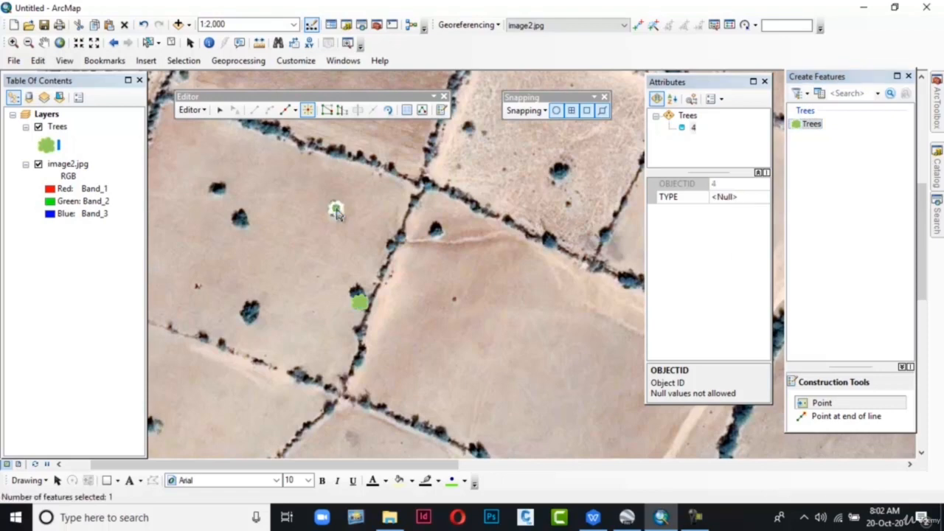
{"action": "left_click", "coordinate": [741, 197]}
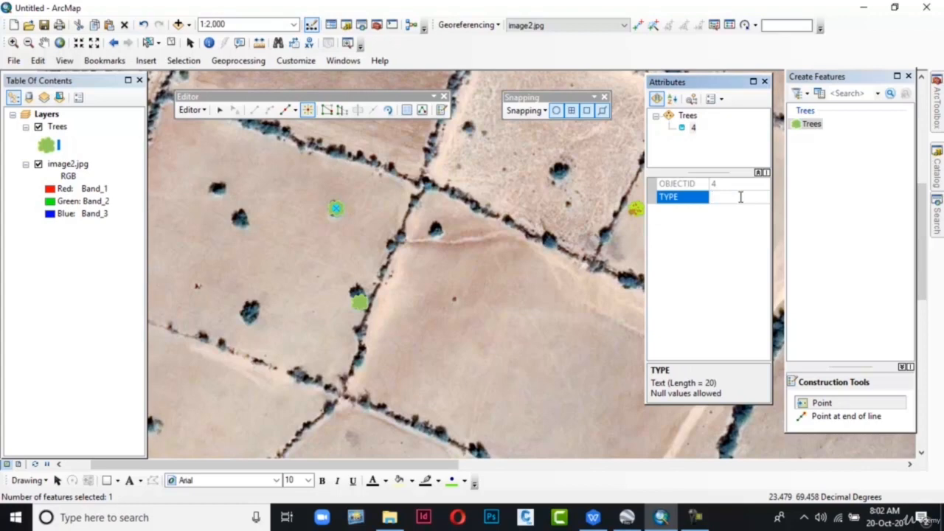
{"action": "type", "text": "Walnut"}
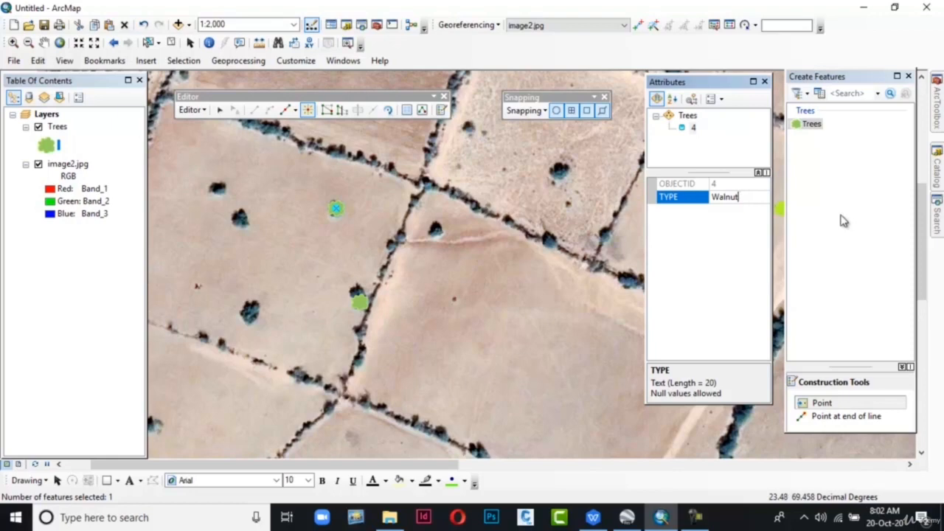
{"action": "key", "text": "Return"}
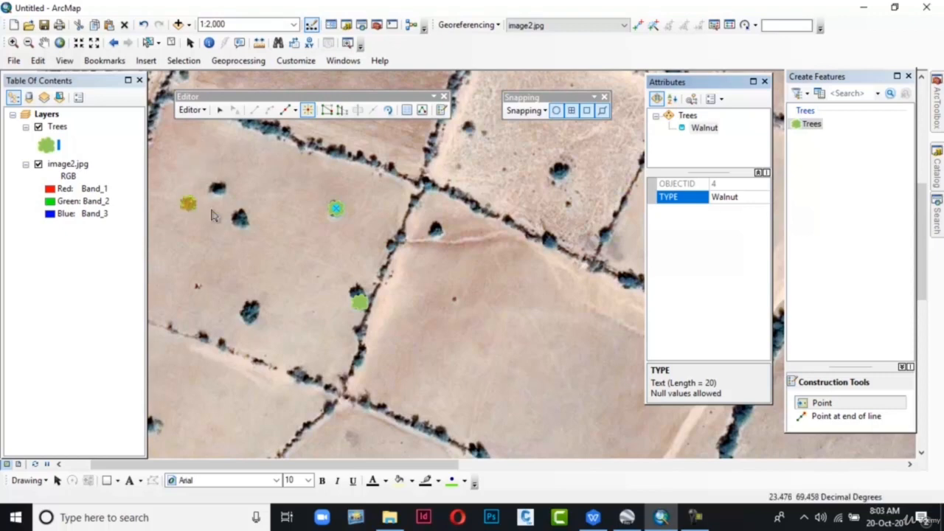
Add a tree point on the tree west of the Walnut point in the same field and set its TYPE to Coconut
{"action": "left_click", "coordinate": [239, 219]}
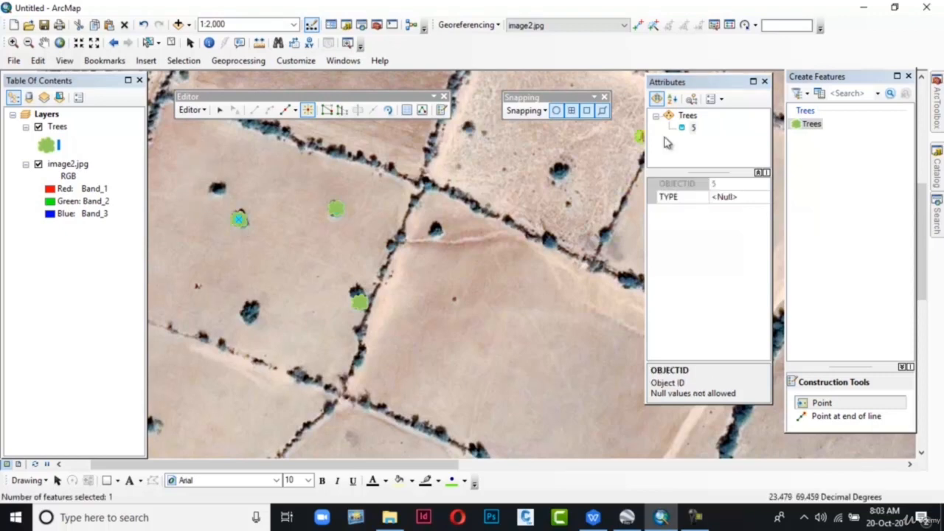
{"action": "left_click", "coordinate": [742, 196]}
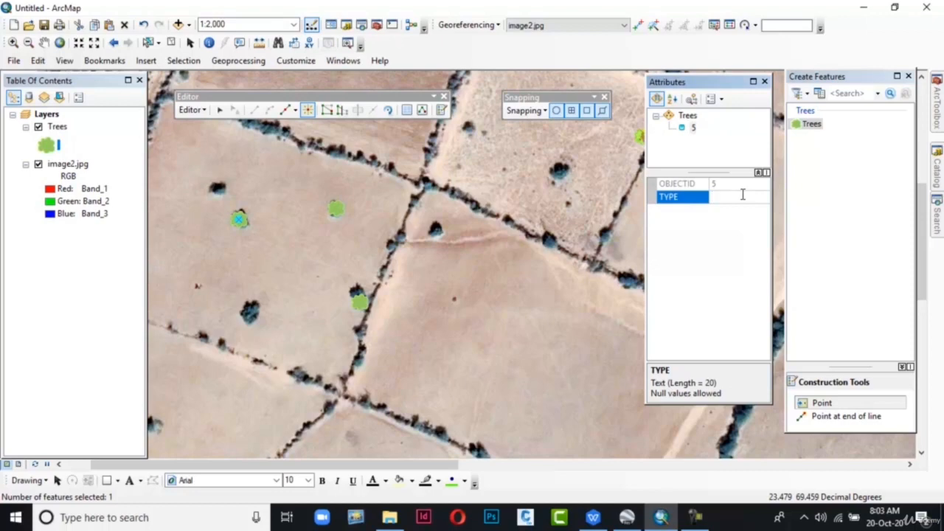
{"action": "type", "text": "Con"}
{"action": "key", "text": "BackSpace"}
{"action": "key", "text": "BackSpace"}
{"action": "key", "text": "BackSpace"}
{"action": "type", "text": "Coconut"}
{"action": "key", "text": "Return"}
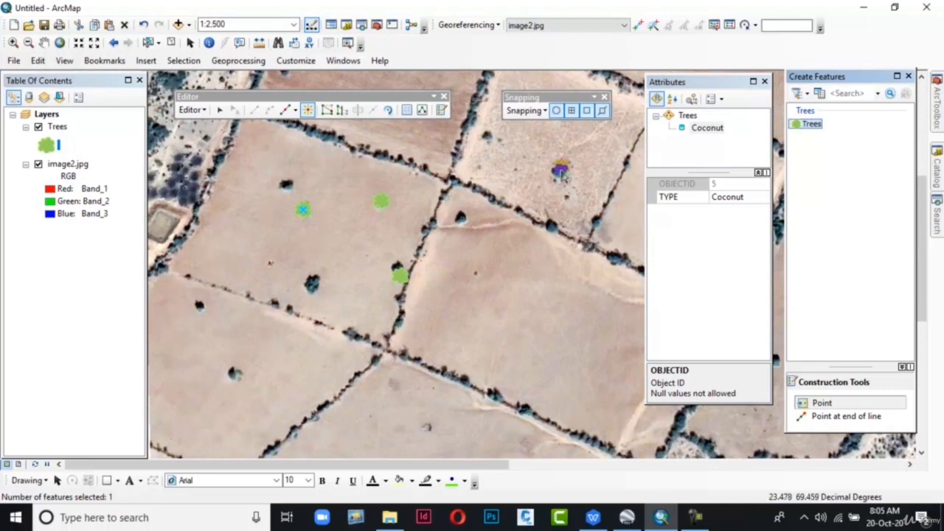
Add a tree point on the large tree in the adjoining field to the northeast and set its TYPE to Neem
{"action": "left_click", "coordinate": [560, 173]}
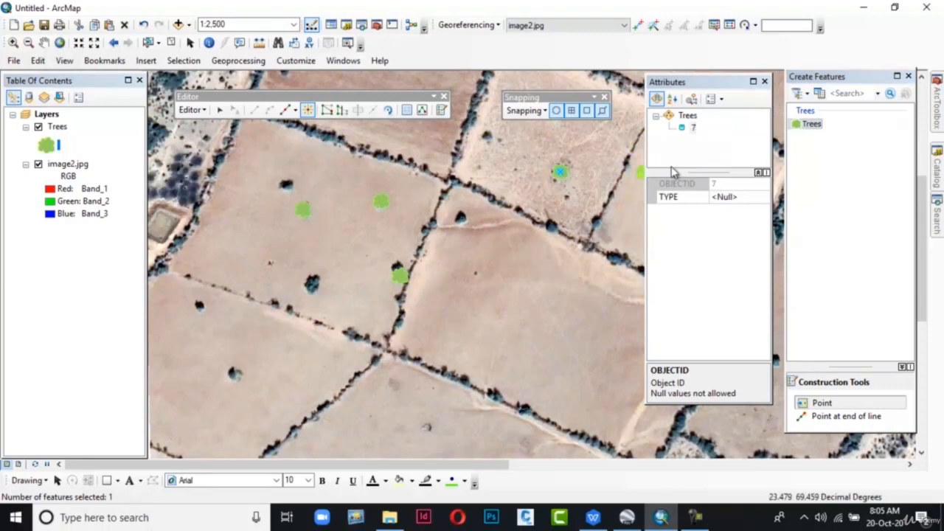
{"action": "left_click", "coordinate": [750, 197]}
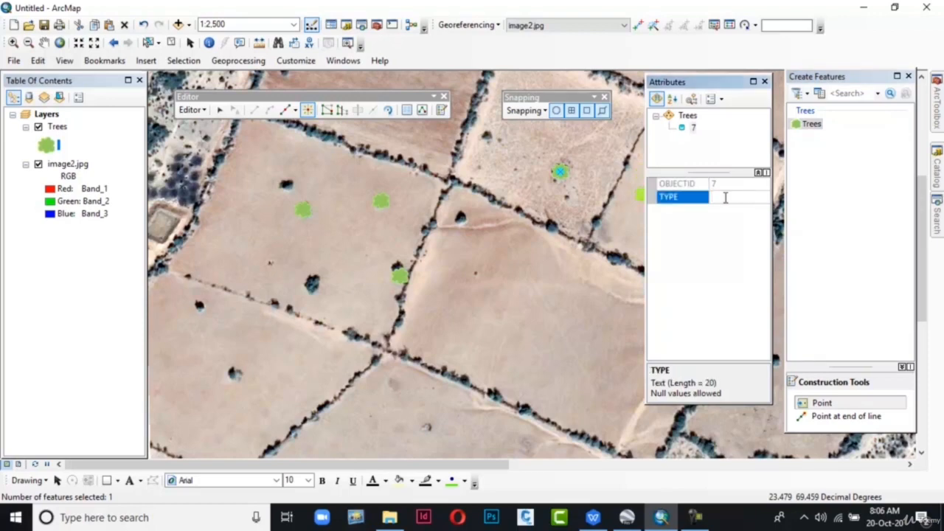
{"action": "type", "text": "Neem"}
{"action": "key", "text": "Return"}
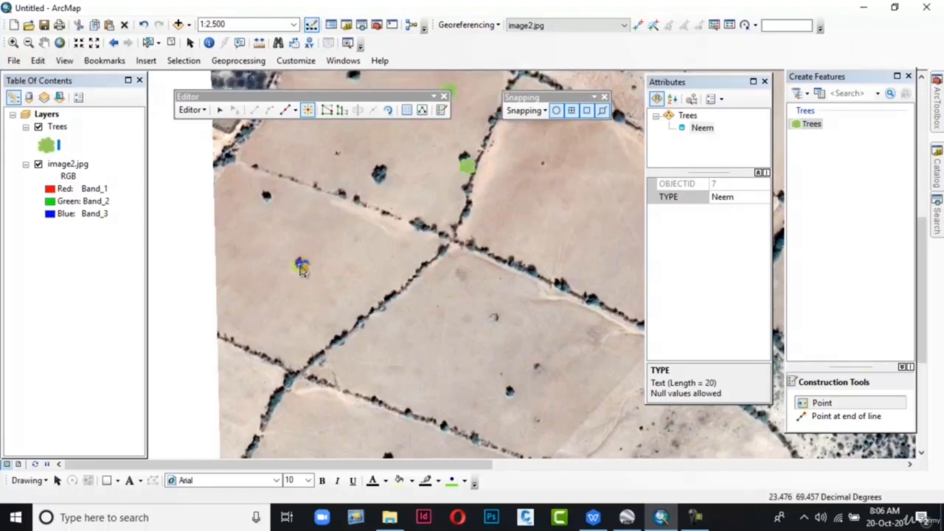
Add a tree point on the isolated tree in the field southwest of the Mango point and set its TYPE to Lemon
{"action": "left_click", "coordinate": [300, 264]}
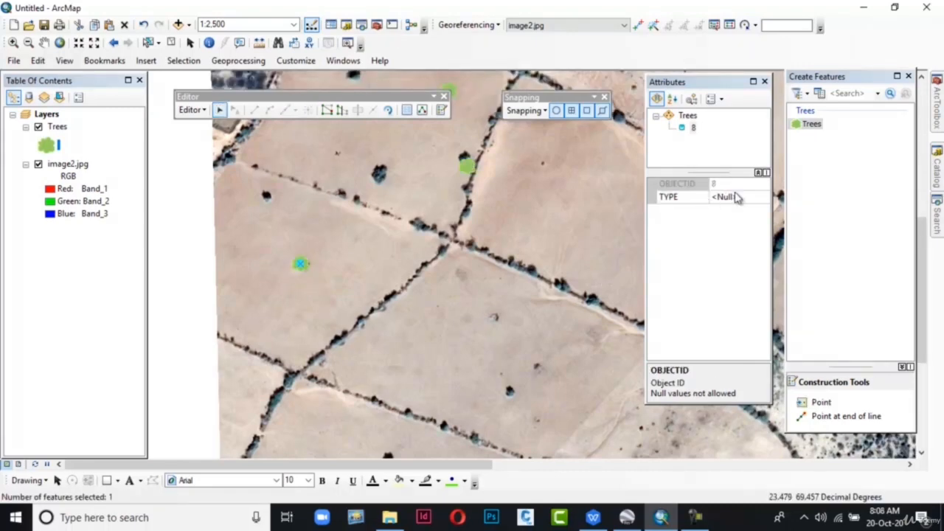
{"action": "left_click", "coordinate": [737, 197]}
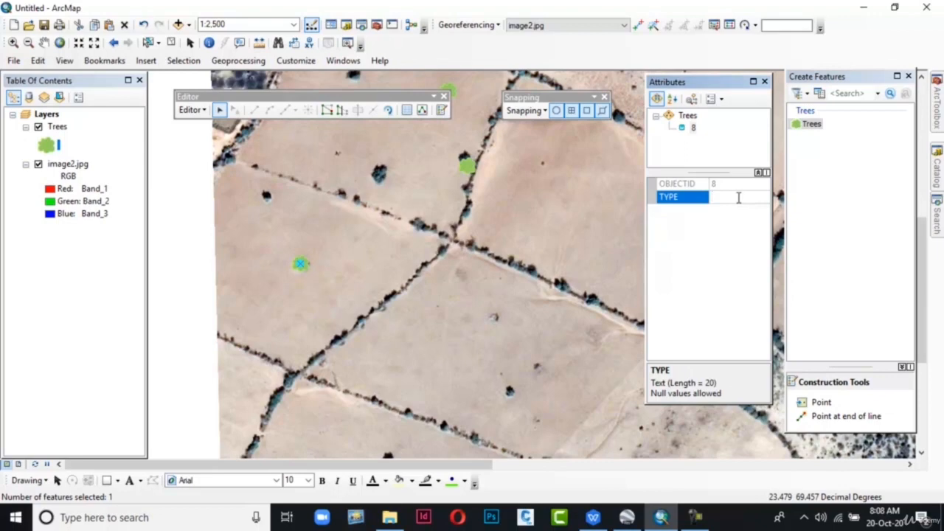
{"action": "type", "text": "la"}
{"action": "key", "text": "BackSpace"}
{"action": "type", "text": "emon"}
{"action": "key", "text": "Return"}
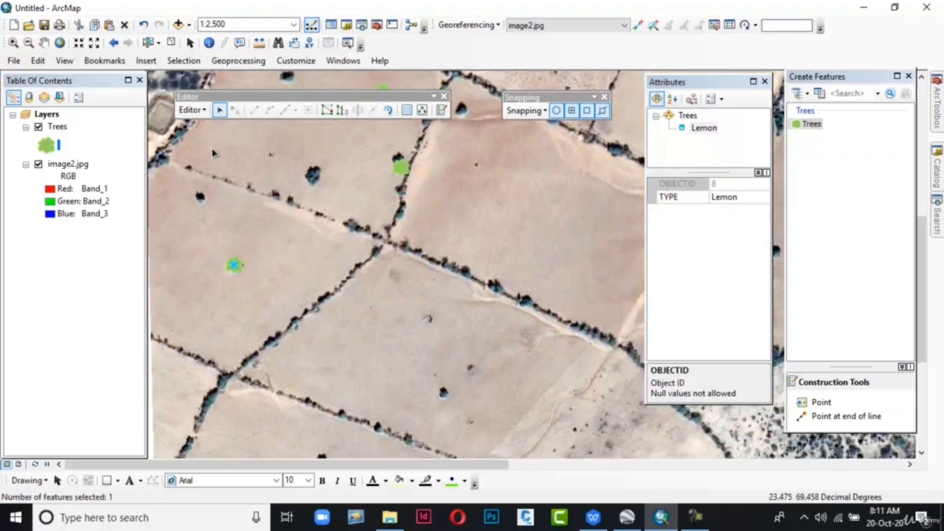
Save the edits made to the Trees layer and stop the edit session
{"action": "left_click", "coordinate": [192, 110]}
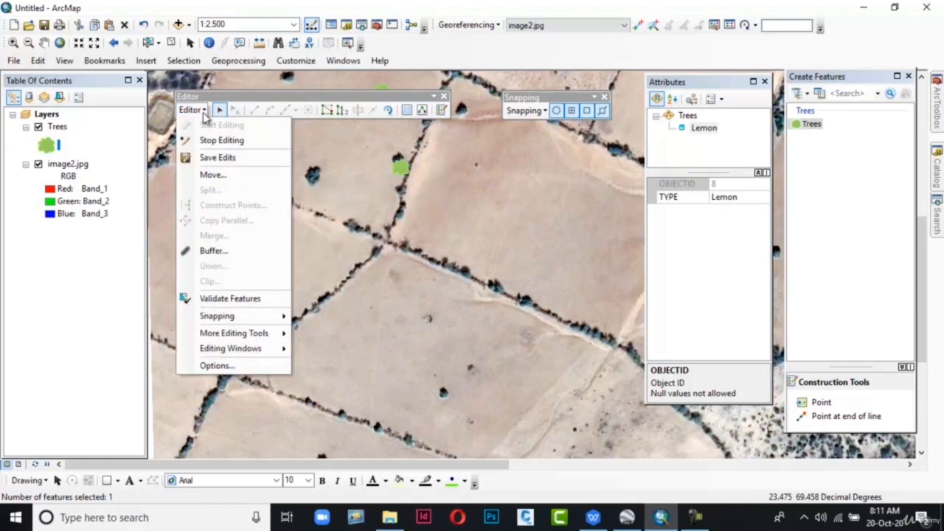
{"action": "left_click", "coordinate": [207, 159]}
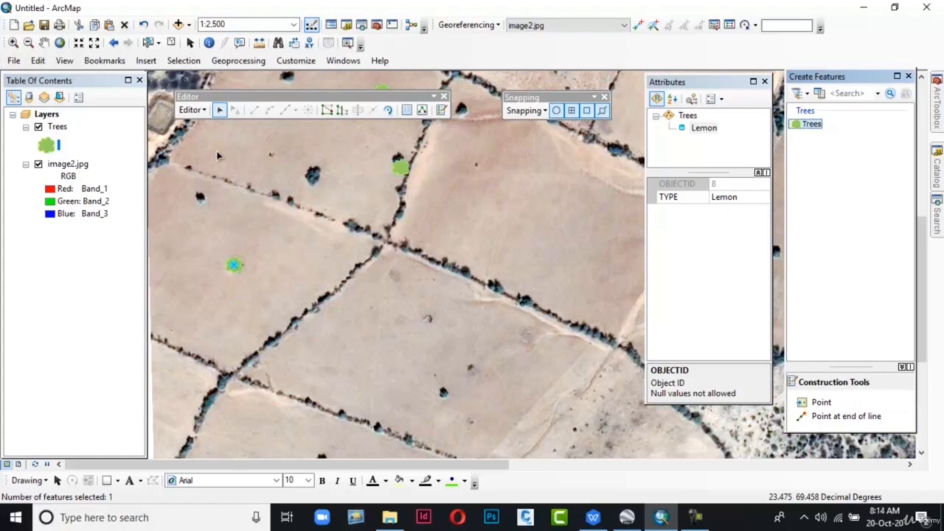
{"action": "left_click", "coordinate": [193, 110]}
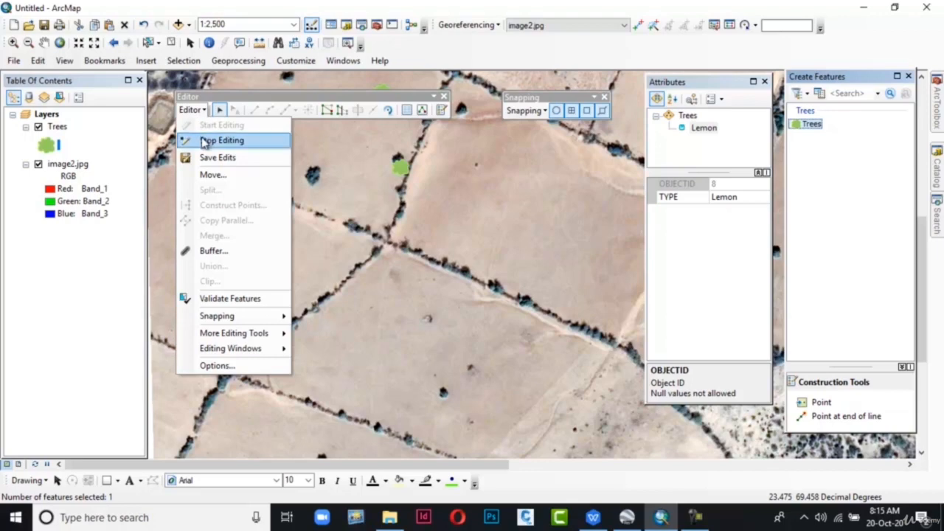
{"action": "left_click", "coordinate": [202, 140]}
{"action": "scroll", "coordinate": [334, 236], "scroll_direction": "up", "scroll_amount": 1}
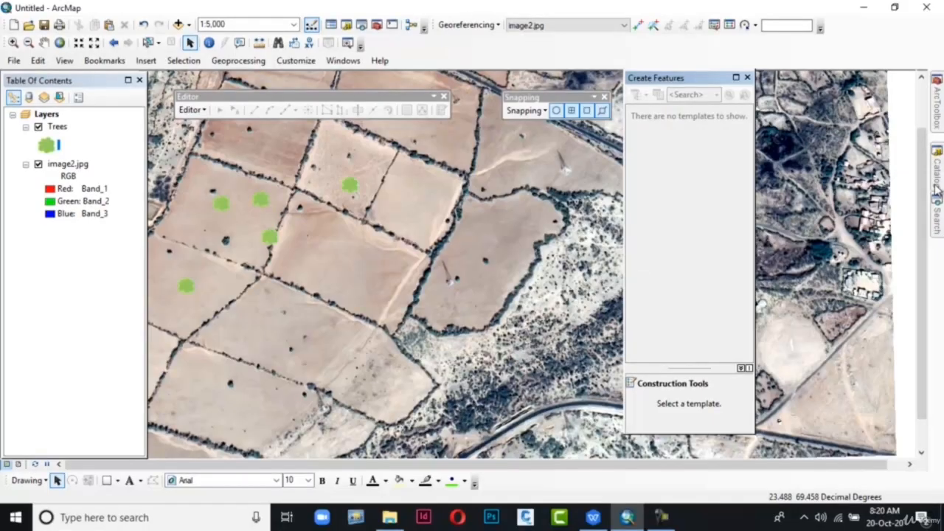
Start a new feature class in the Study_area.gdb geodatabase, named Roads and storing Line Features
{"action": "mouse_move", "coordinate": [936, 184]}
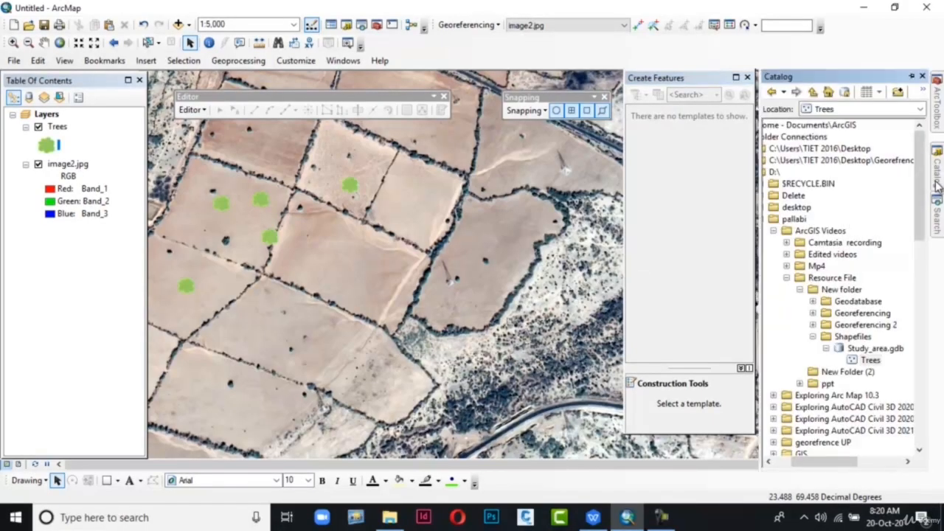
{"action": "scroll", "coordinate": [848, 310], "scroll_direction": "down", "scroll_amount": 3}
{"action": "right_click", "coordinate": [838, 255]}
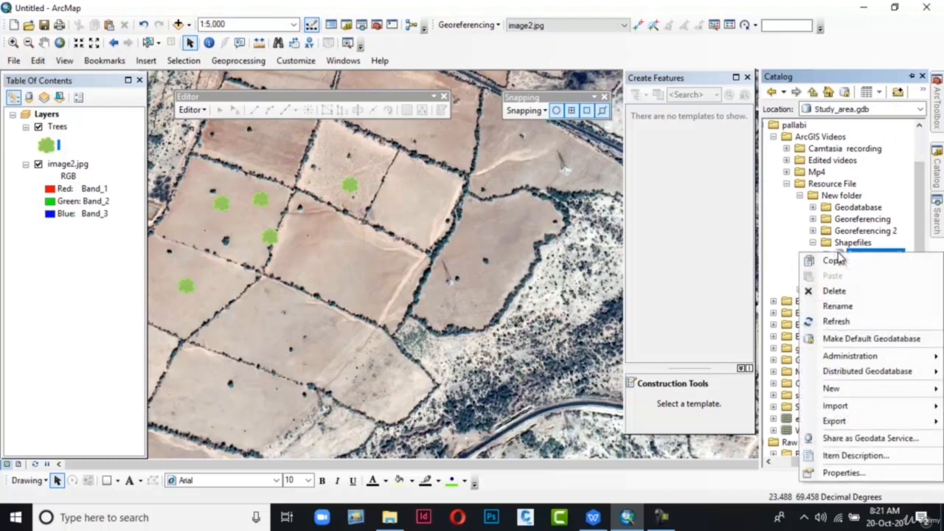
{"action": "mouse_move", "coordinate": [838, 389]}
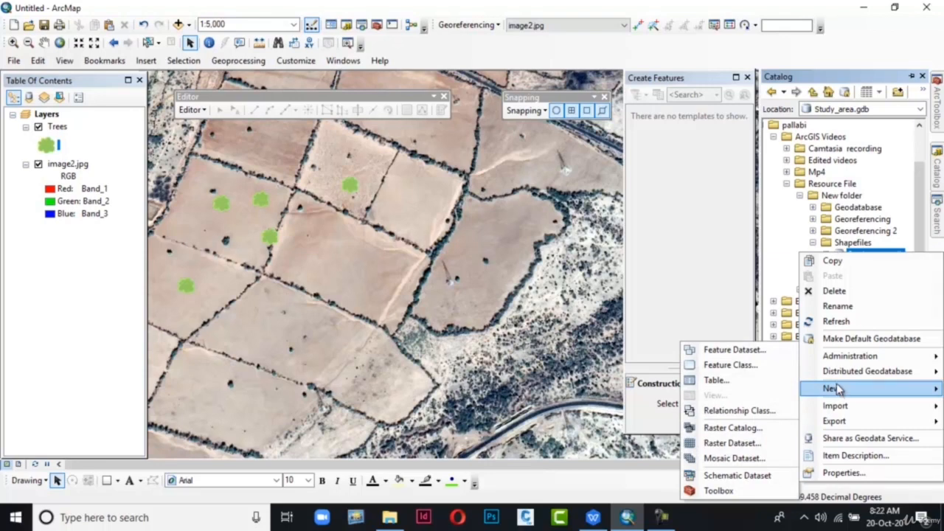
{"action": "left_click", "coordinate": [760, 365]}
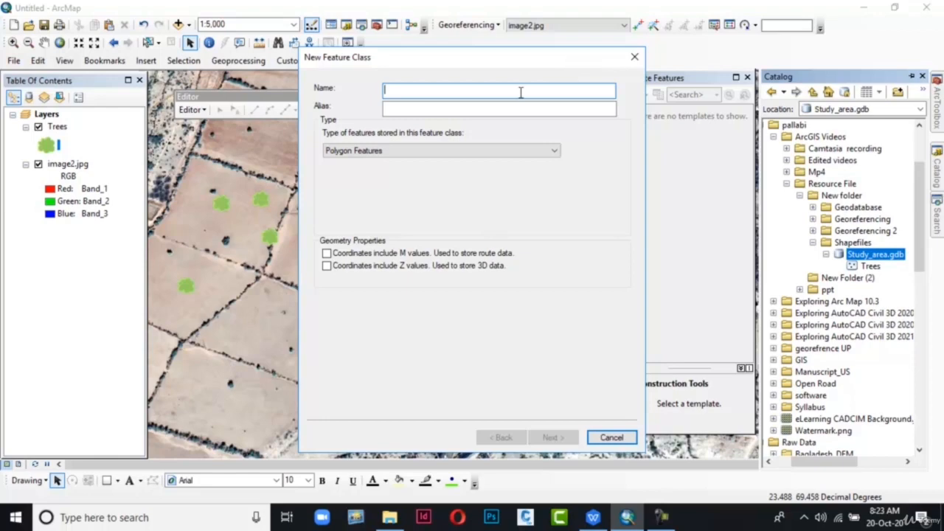
{"action": "type", "text": "Roads"}
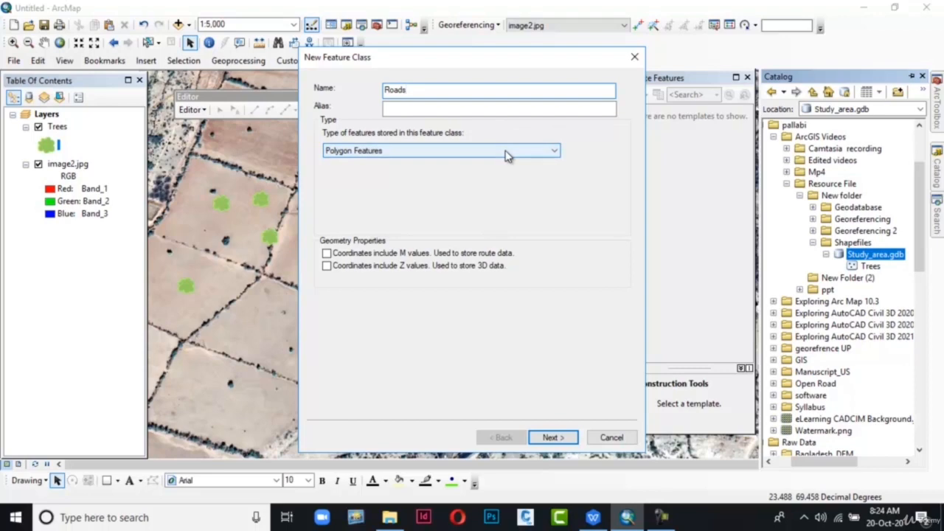
{"action": "left_click", "coordinate": [506, 154]}
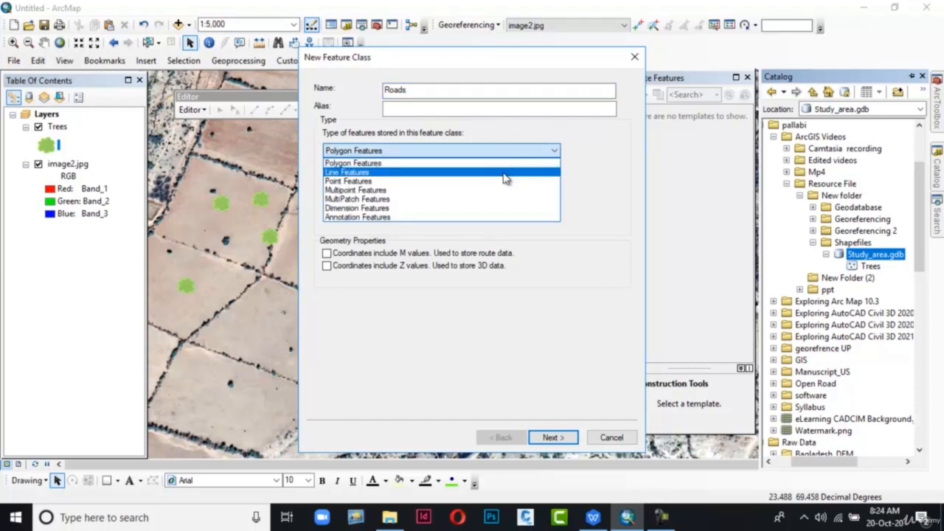
{"action": "left_click", "coordinate": [505, 172]}
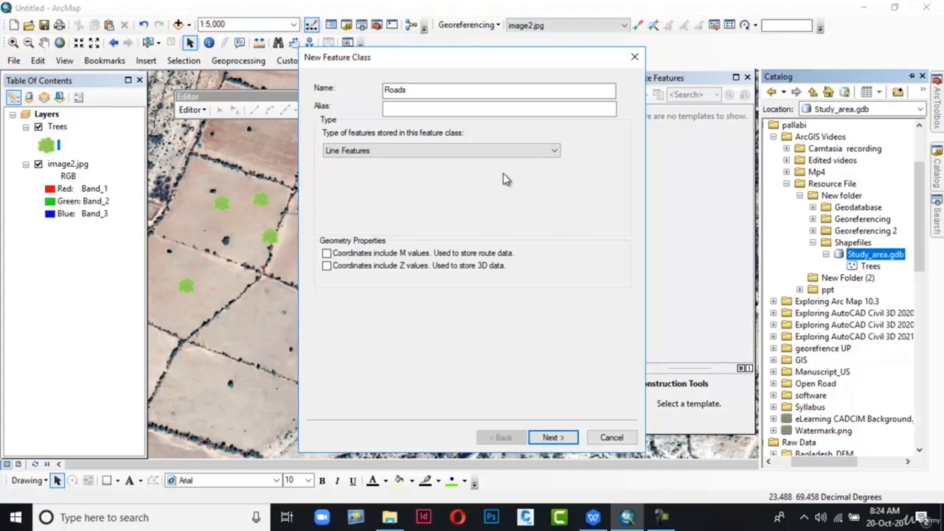
{"action": "left_click", "coordinate": [564, 437]}
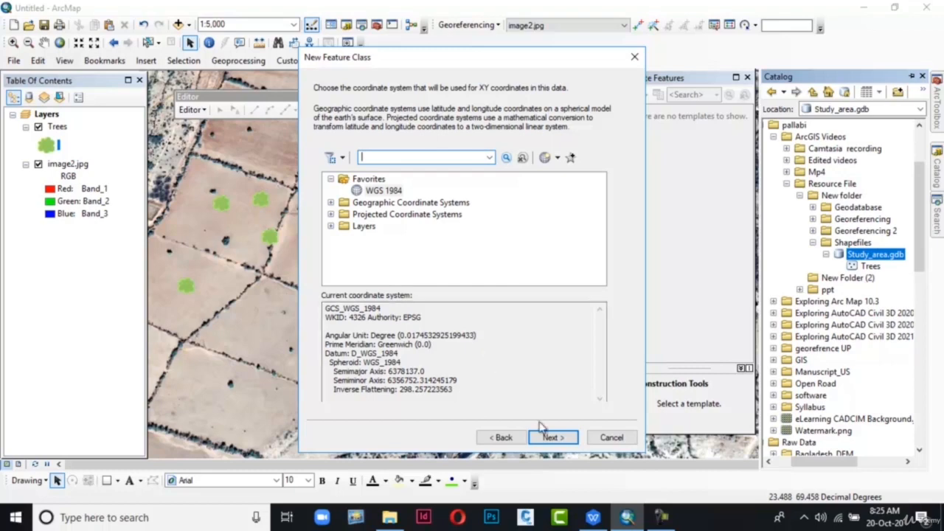
Finish creating the Roads feature class with the WGS 1984 coordinate system and the default XY tolerance, storage configuration and fields
{"action": "left_click", "coordinate": [552, 439]}
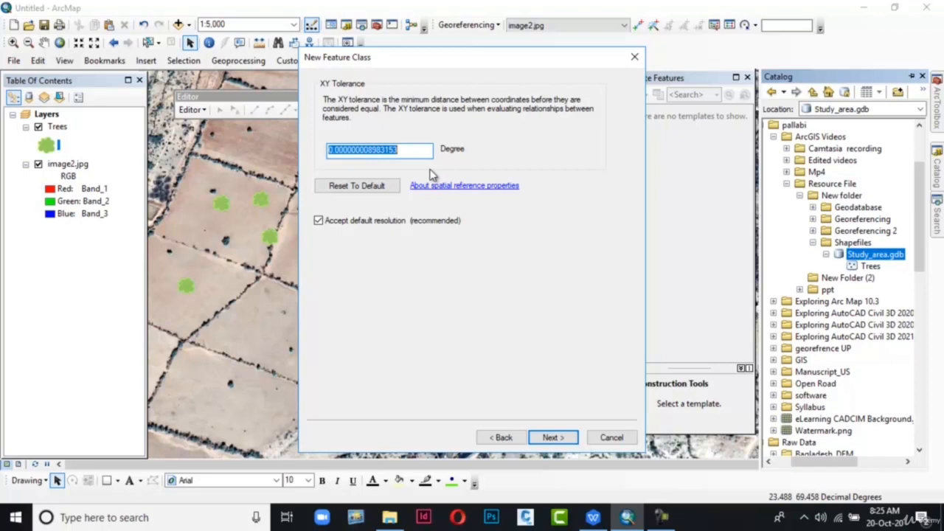
{"action": "left_click", "coordinate": [546, 438]}
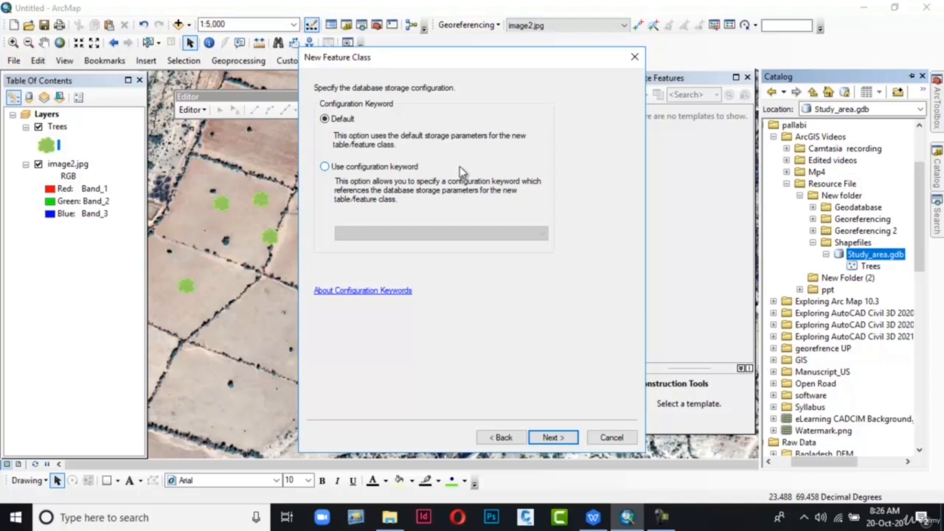
{"action": "left_click", "coordinate": [552, 437]}
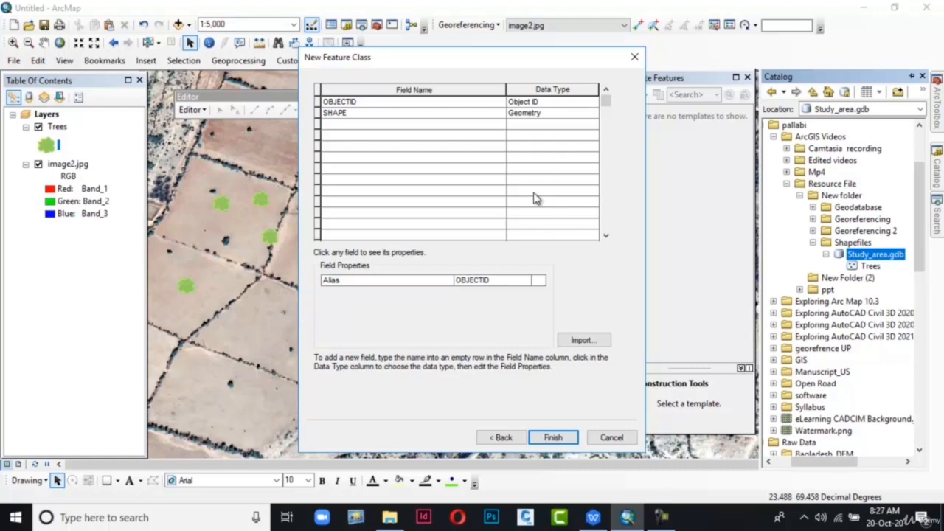
{"action": "left_click", "coordinate": [544, 438]}
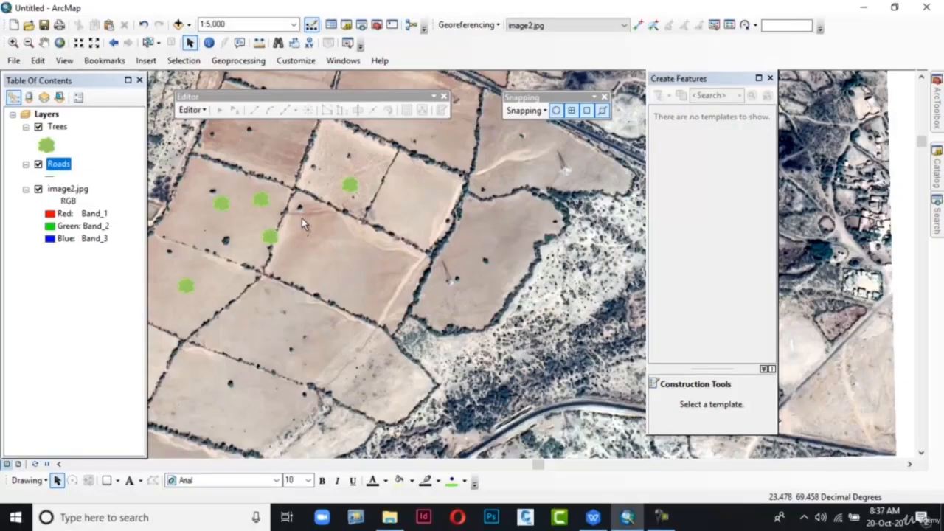
Start an edit session and activate the Roads template with the Line construction tool
{"action": "left_click", "coordinate": [204, 113]}
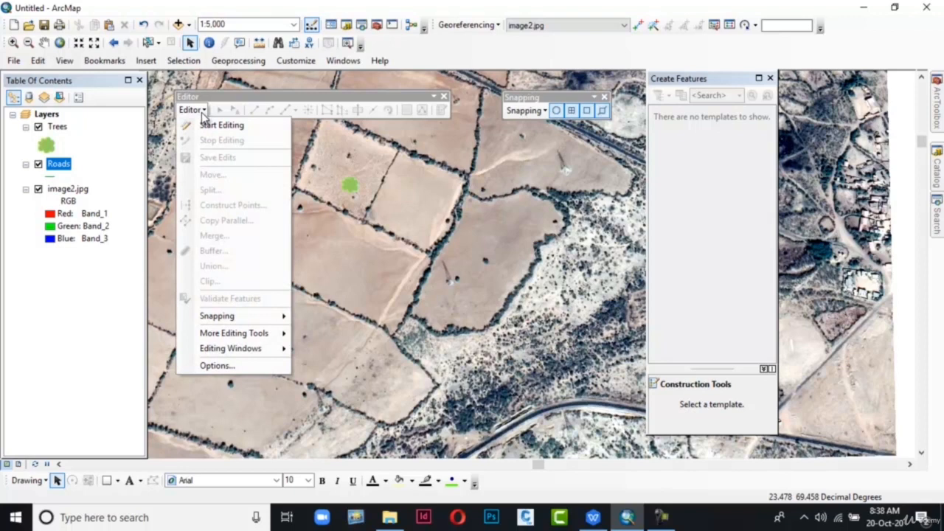
{"action": "left_click", "coordinate": [208, 125]}
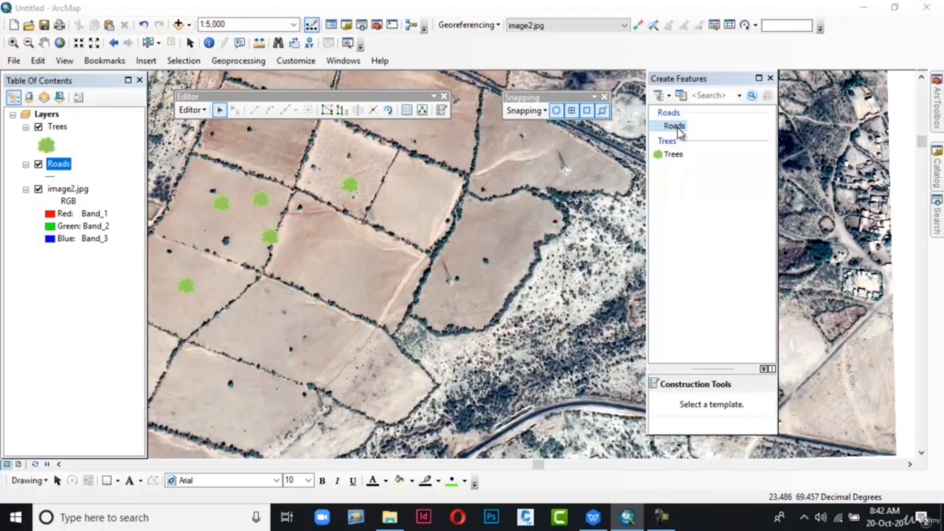
{"action": "left_click", "coordinate": [677, 127]}
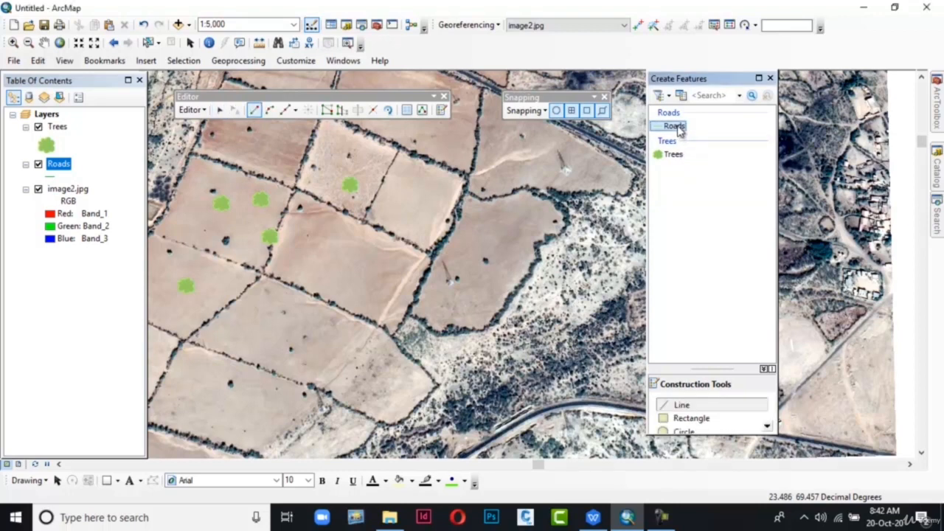
{"action": "left_click", "coordinate": [740, 413]}
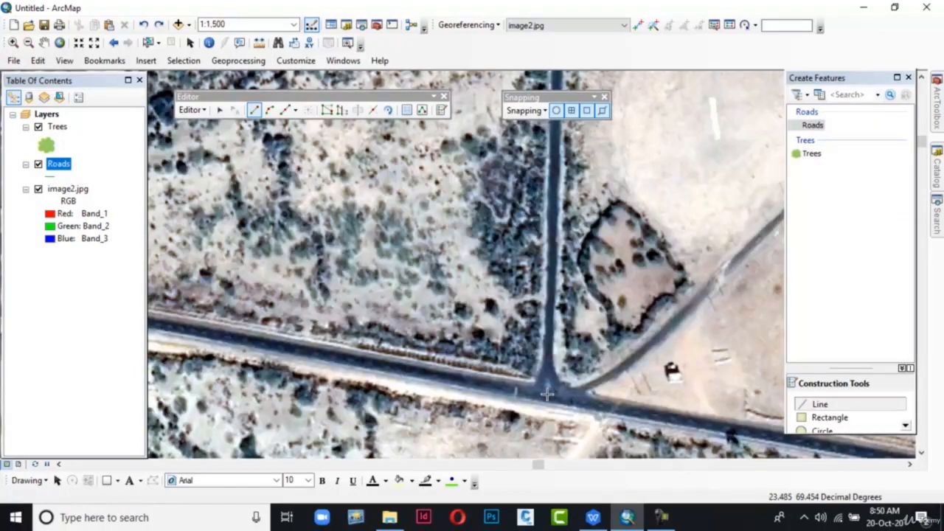
Begin a Roads line at the three-way junction in the southeast and trace the straight road northward with vertices along its centre
{"action": "left_click", "coordinate": [548, 394]}
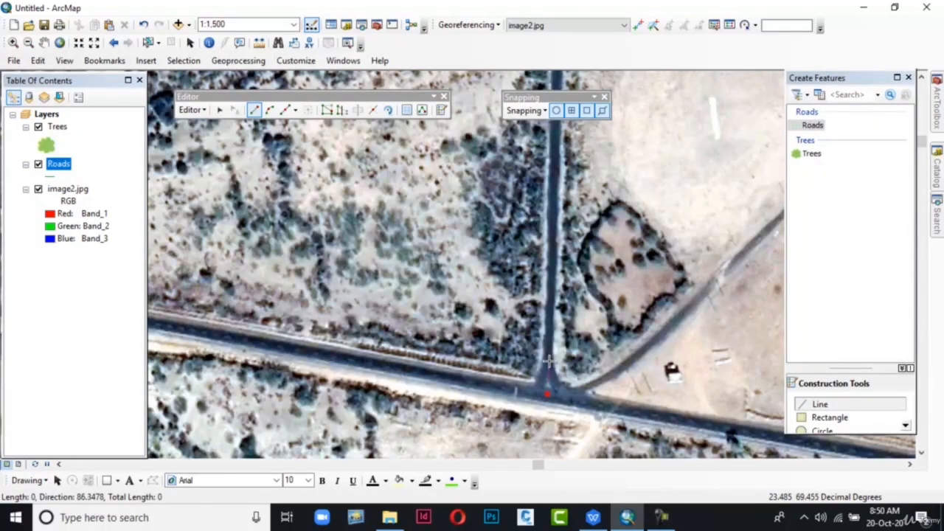
{"action": "left_click", "coordinate": [548, 360]}
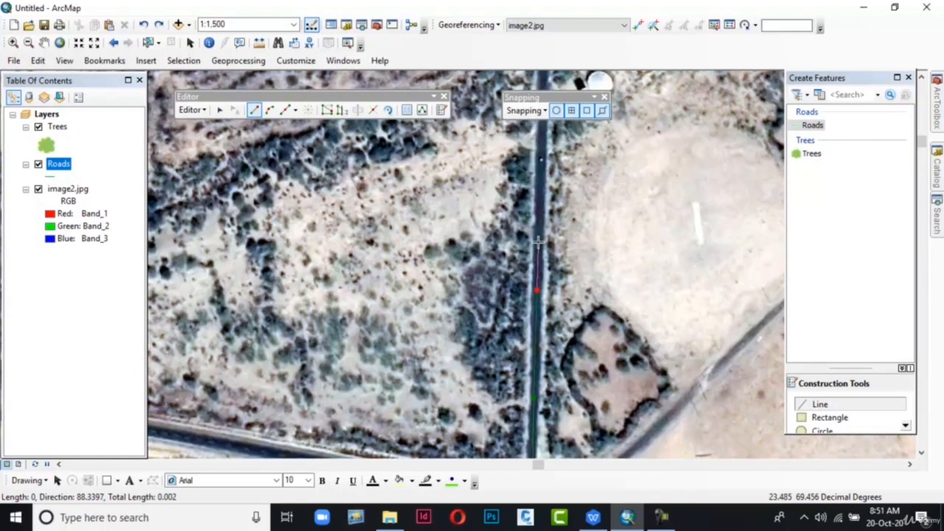
{"action": "left_click", "coordinate": [540, 177]}
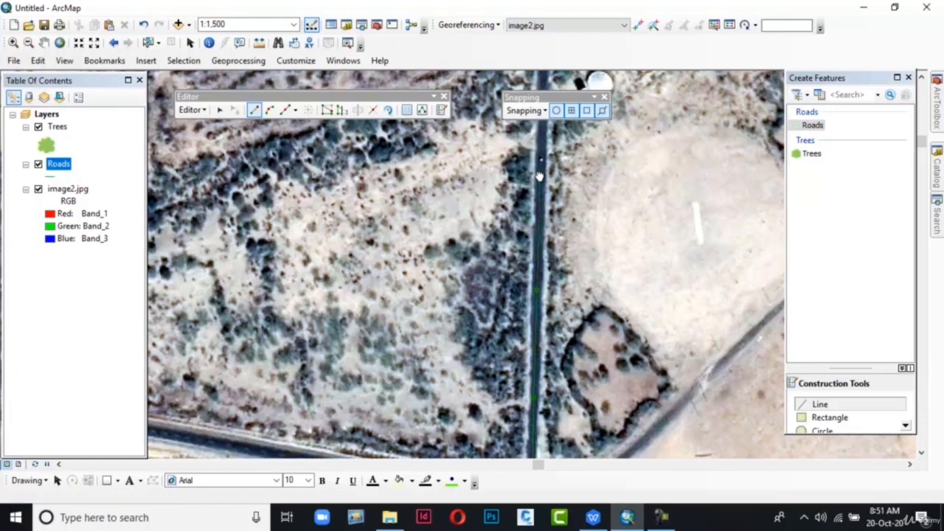
{"action": "mouse_move", "coordinate": [539, 177]}
{"action": "left_mouse_down"}
{"action": "mouse_move", "coordinate": [540, 328]}
{"action": "mouse_move", "coordinate": [561, 429]}
{"action": "left_mouse_up"}
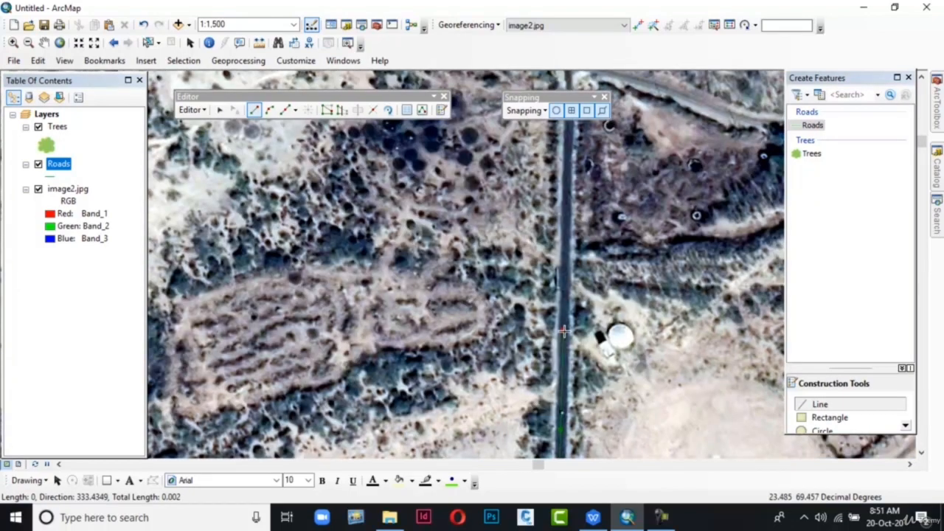
{"action": "left_click", "coordinate": [564, 331]}
{"action": "left_click", "coordinate": [567, 251]}
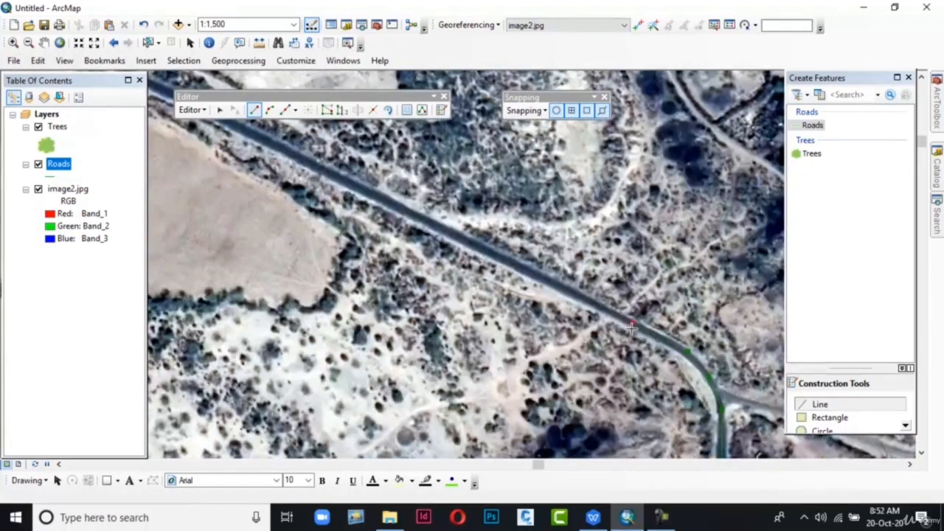
Continue the Roads line past the bend along the northwest-running road and finish it at the image's northern edge
{"action": "left_click", "coordinate": [632, 325]}
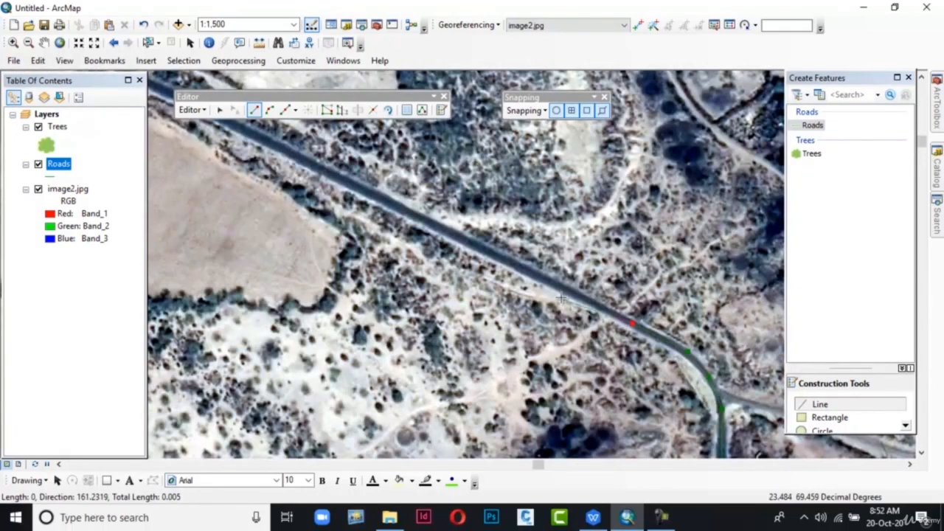
{"action": "left_click", "coordinate": [562, 289]}
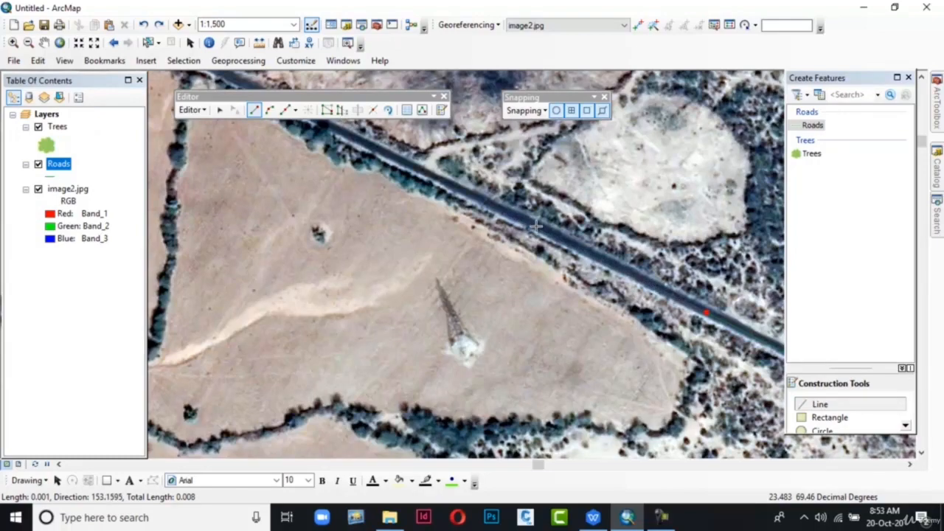
{"action": "left_click", "coordinate": [537, 226]}
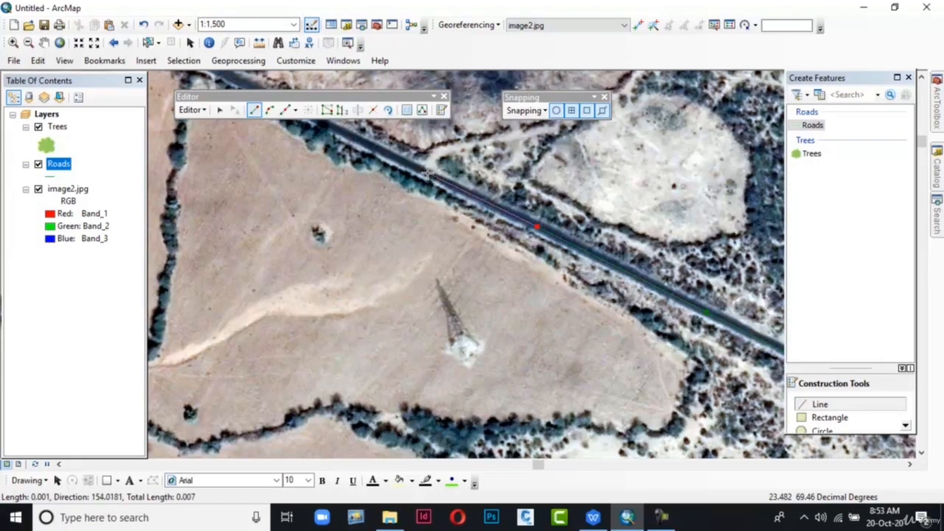
{"action": "left_click", "coordinate": [428, 173]}
{"action": "left_click", "coordinate": [331, 166]}
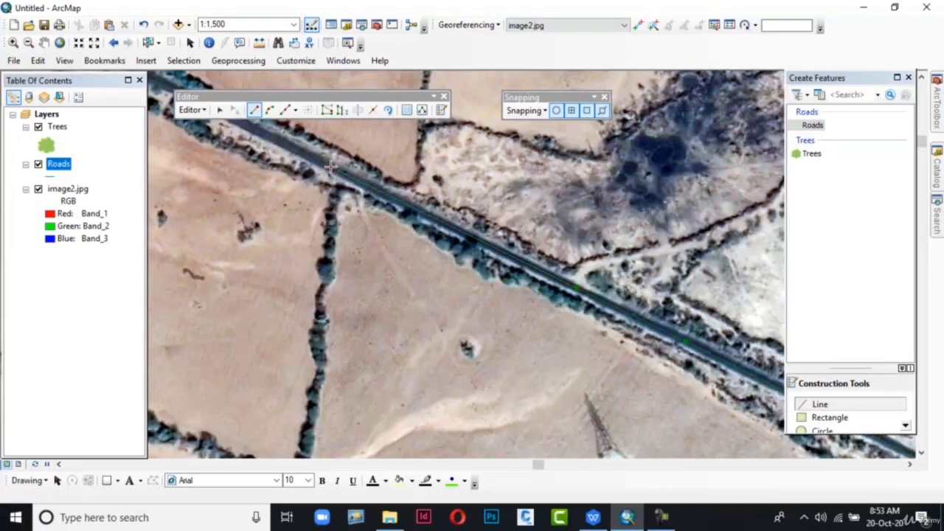
{"action": "left_click_drag", "start_coordinate": [330, 167], "coordinate": [701, 392]}
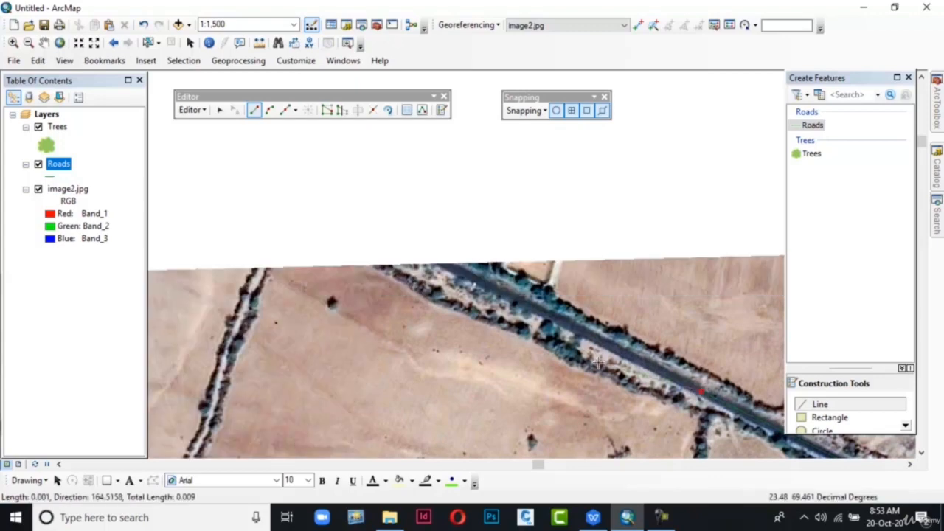
{"action": "double_click", "coordinate": [444, 268]}
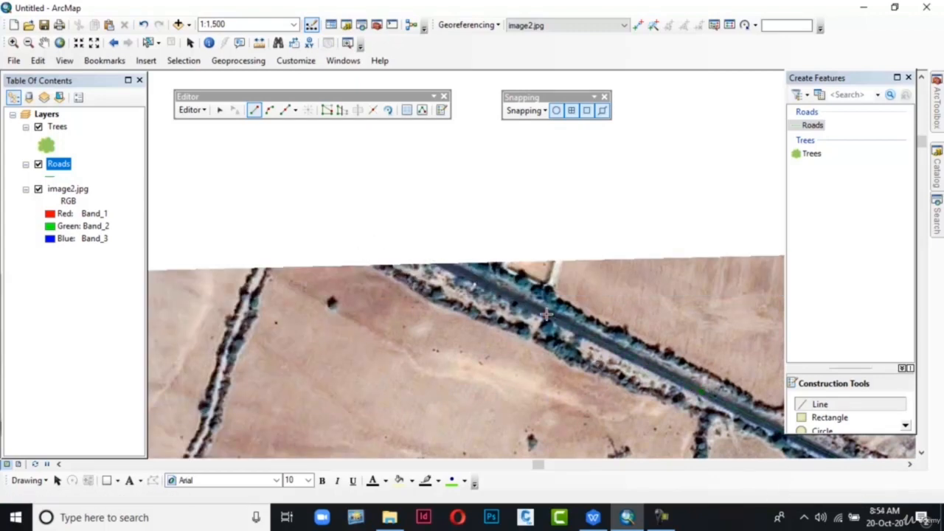
{"action": "double_click", "coordinate": [446, 264]}
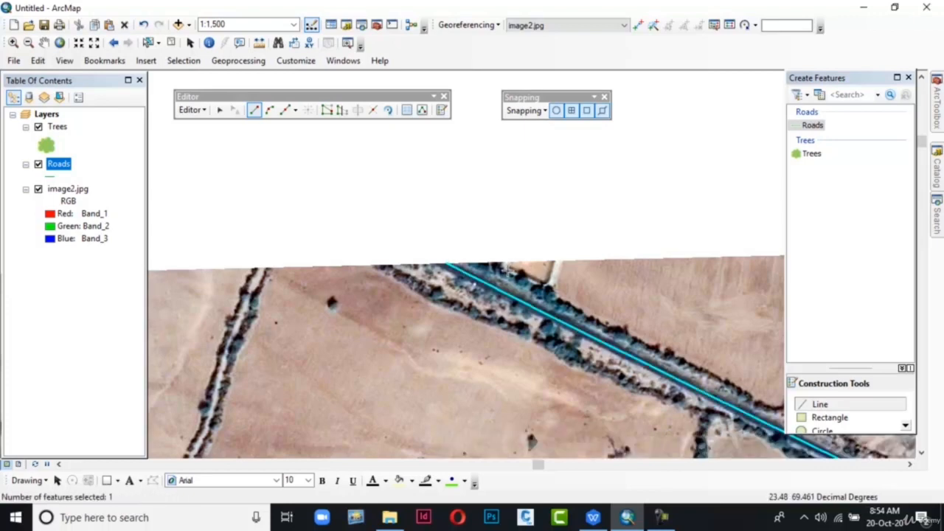
Begin a second Roads line where the main road meets the image's southern edge and trace it northeastward
{"action": "scroll", "coordinate": [447, 263], "scroll_direction": "down", "scroll_amount": 2}
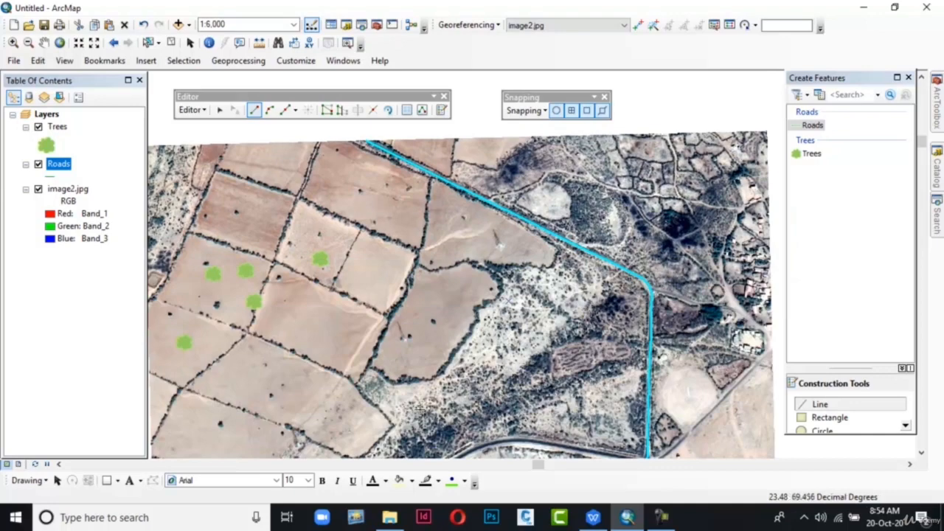
{"action": "left_click_drag", "start_coordinate": [591, 415], "coordinate": [507, 334]}
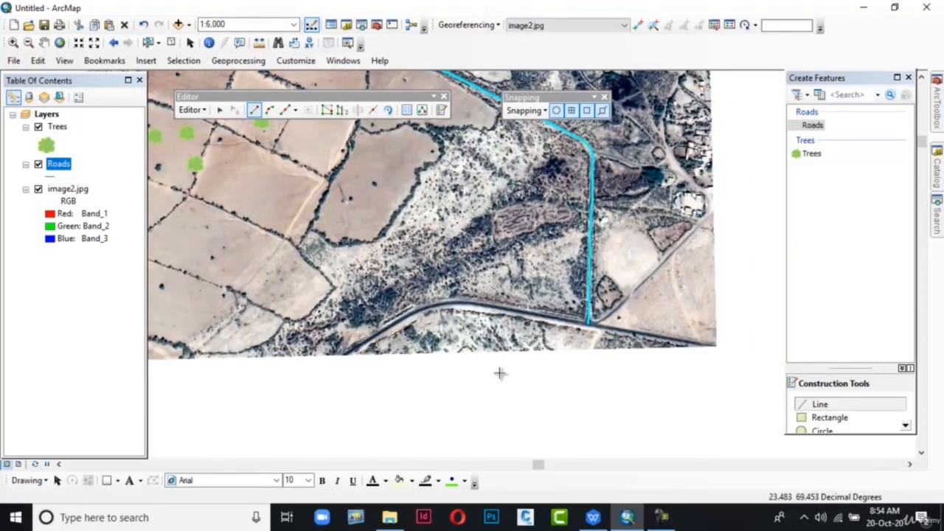
{"action": "scroll", "coordinate": [325, 360], "scroll_direction": "down", "scroll_amount": 3}
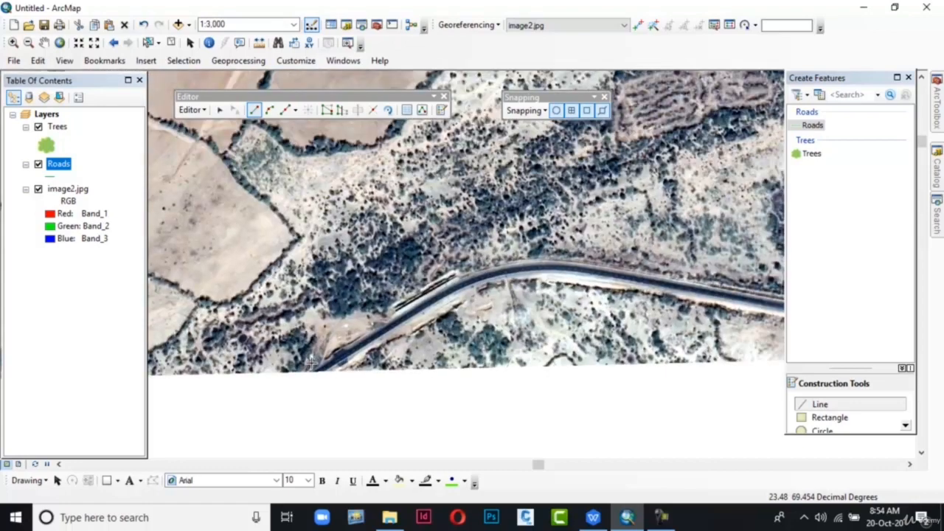
{"action": "scroll", "coordinate": [309, 357], "scroll_direction": "down", "scroll_amount": 1}
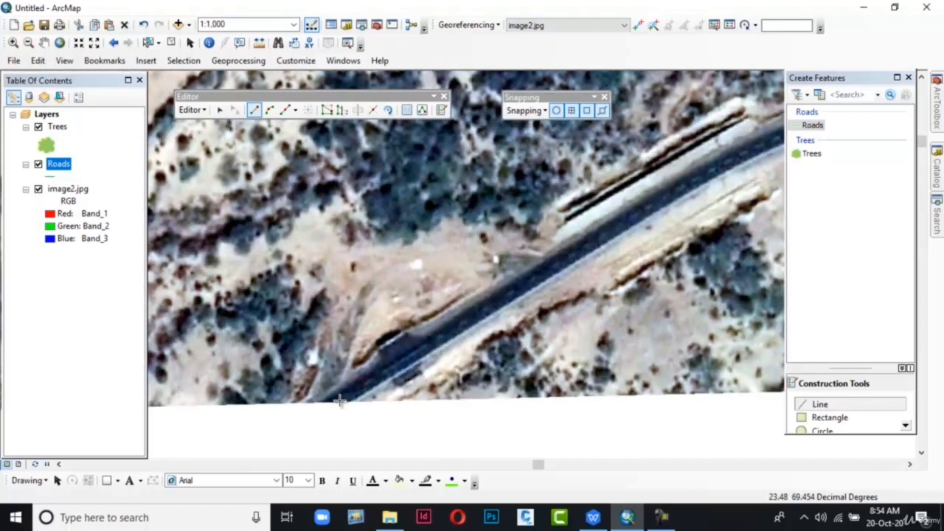
{"action": "left_click", "coordinate": [339, 400]}
{"action": "left_click", "coordinate": [447, 333]}
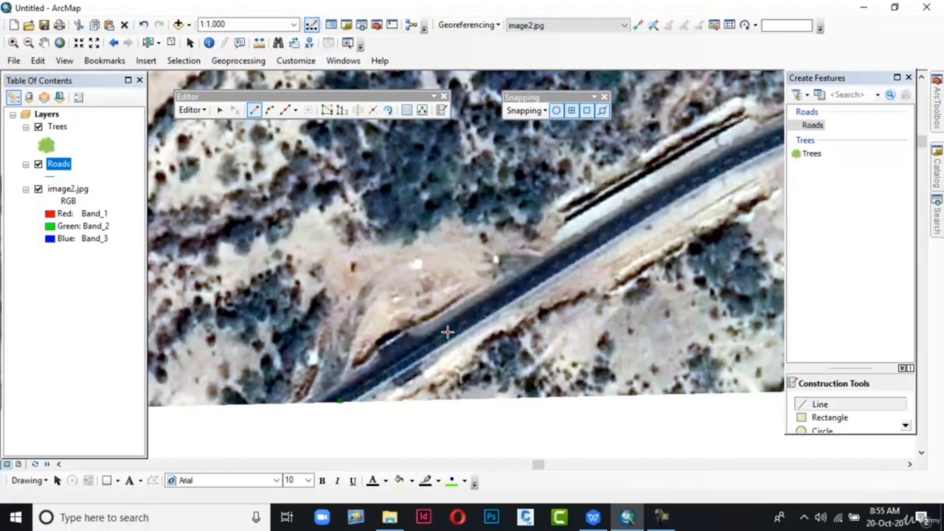
{"action": "left_click", "coordinate": [589, 244]}
{"action": "left_click_drag", "start_coordinate": [589, 244], "coordinate": [300, 401]}
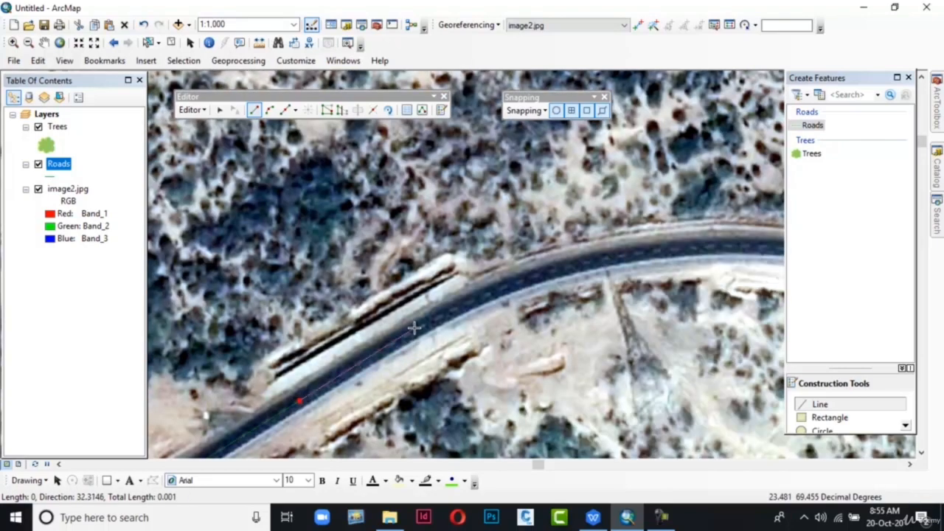
Trace the main road's wide curve with closely spaced vertices until it turns eastward
{"action": "left_click", "coordinate": [414, 328]}
{"action": "left_click", "coordinate": [513, 283]}
{"action": "left_click", "coordinate": [598, 258]}
{"action": "left_click_drag", "start_coordinate": [598, 258], "coordinate": [336, 382]}
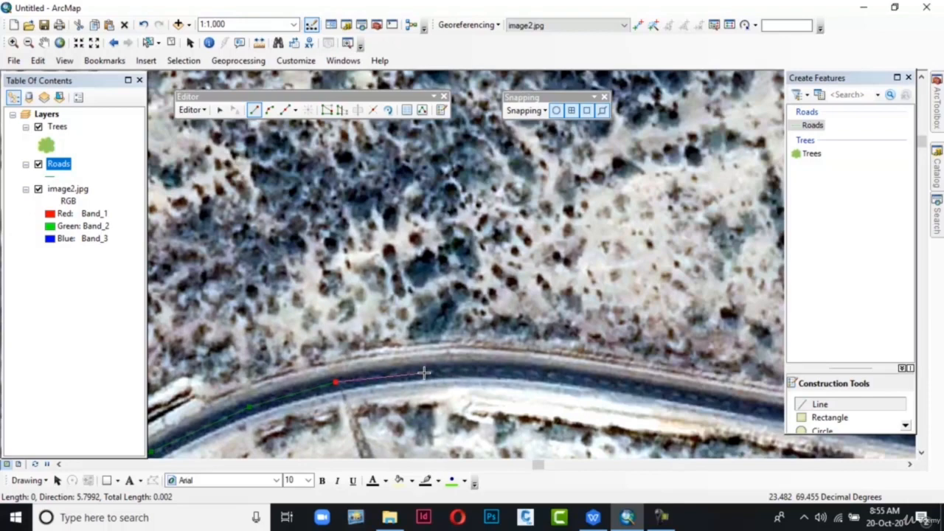
{"action": "left_click", "coordinate": [424, 373]}
{"action": "left_click", "coordinate": [508, 371]}
Continue the main road line southeast through the junction to the image's edge and finish the sketch
{"action": "left_click_drag", "start_coordinate": [570, 390], "coordinate": [229, 353]}
{"action": "left_click", "coordinate": [379, 364]}
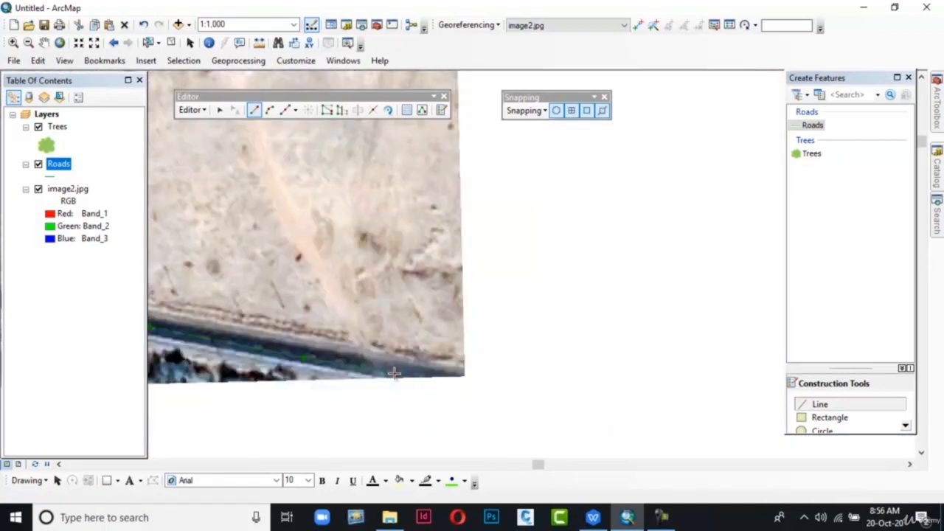
{"action": "right_click", "coordinate": [395, 376]}
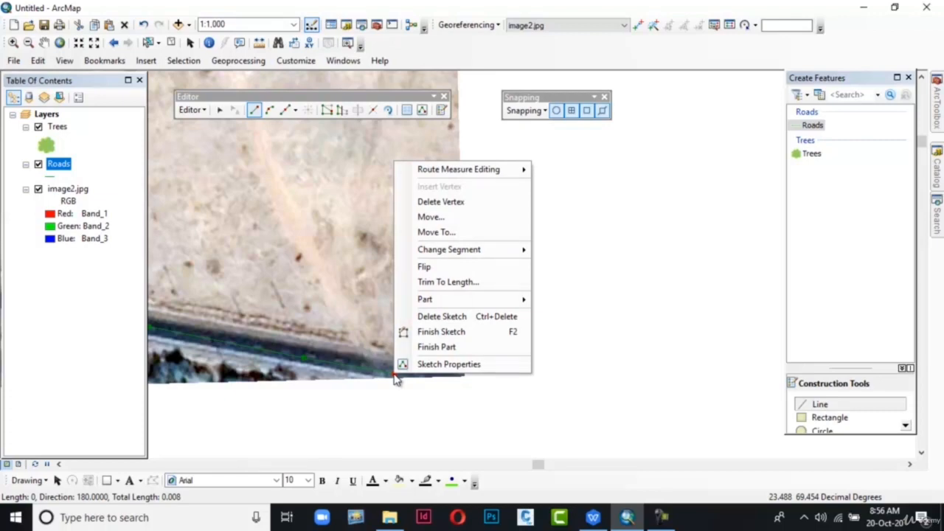
{"action": "left_click", "coordinate": [441, 331]}
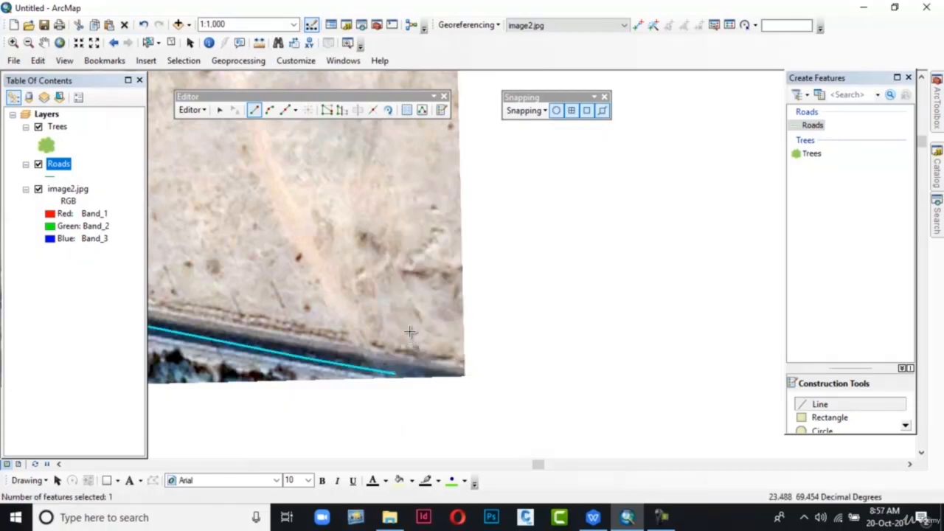
Symbolize the Roads layer with the Major Road line symbol, coloured red, with a width of 2
{"action": "scroll", "coordinate": [321, 374], "scroll_direction": "up", "scroll_amount": 3}
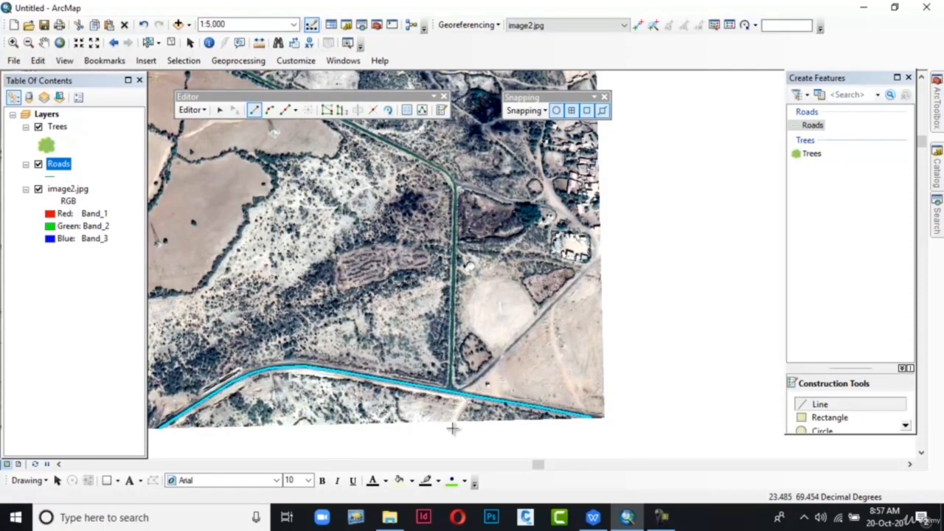
{"action": "scroll", "coordinate": [452, 402], "scroll_direction": "down", "scroll_amount": 1}
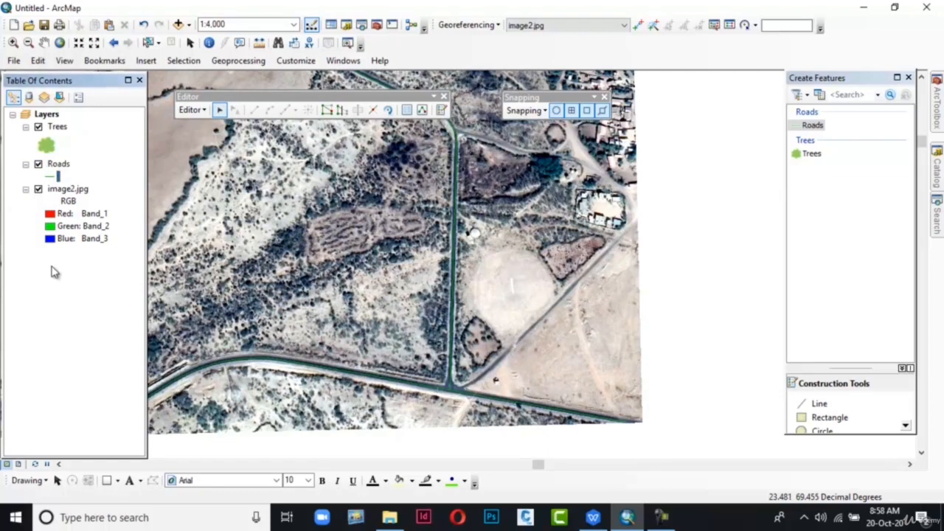
{"action": "left_click", "coordinate": [55, 175]}
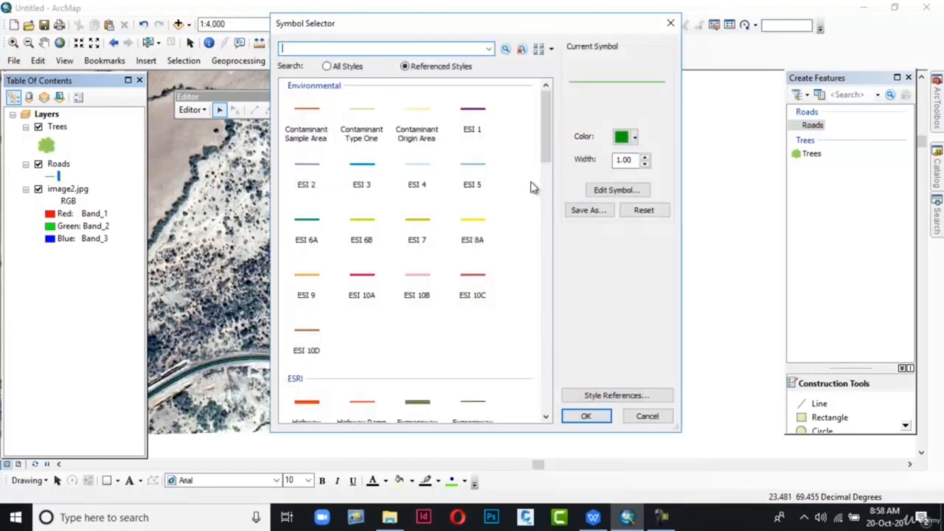
{"action": "scroll", "coordinate": [465, 299], "scroll_direction": "down", "scroll_amount": 3}
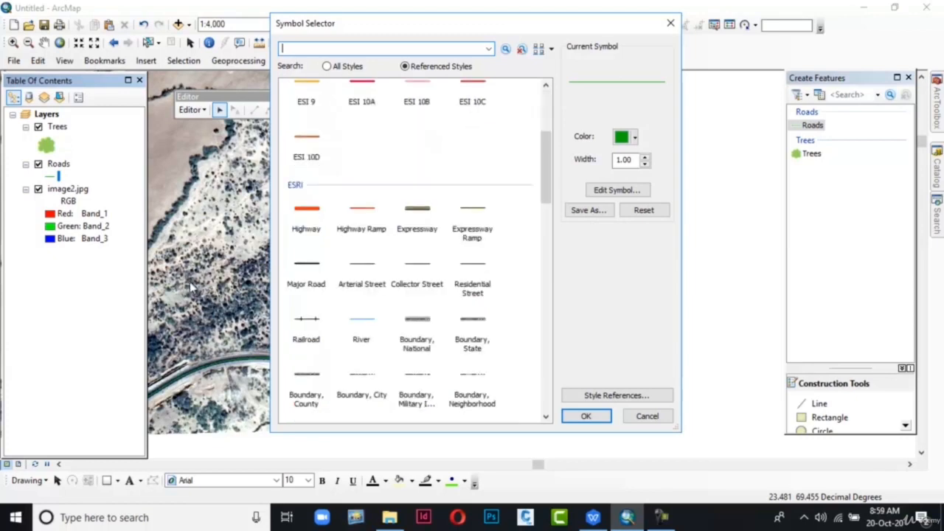
{"action": "left_click", "coordinate": [308, 267]}
{"action": "left_click", "coordinate": [633, 137]}
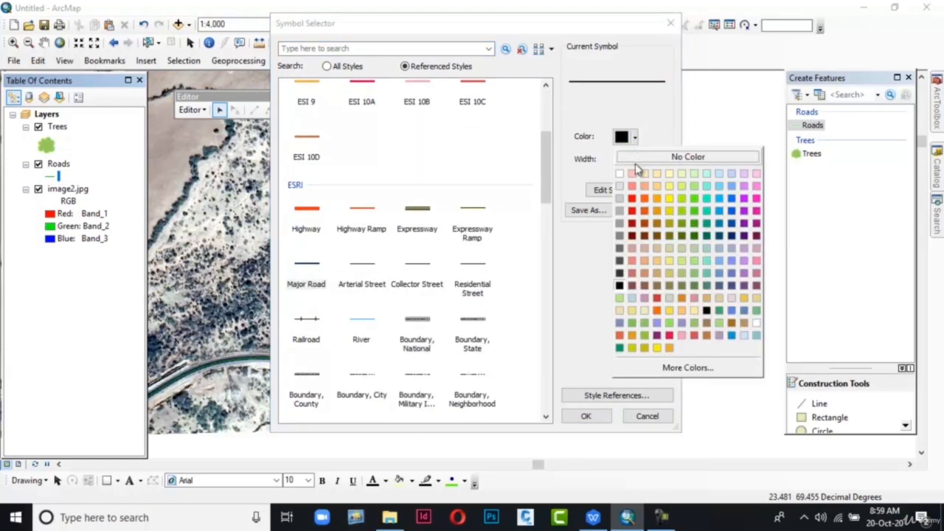
{"action": "left_click", "coordinate": [632, 199]}
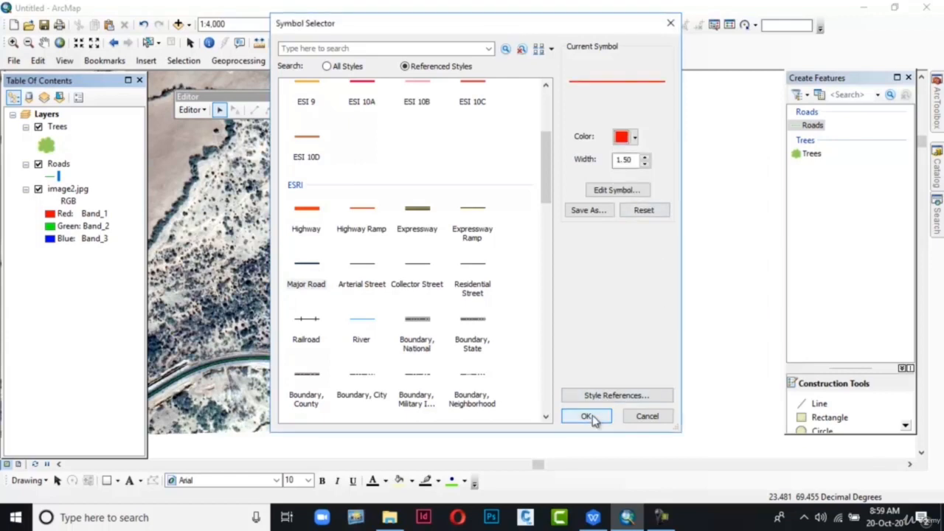
{"action": "left_click", "coordinate": [646, 158]}
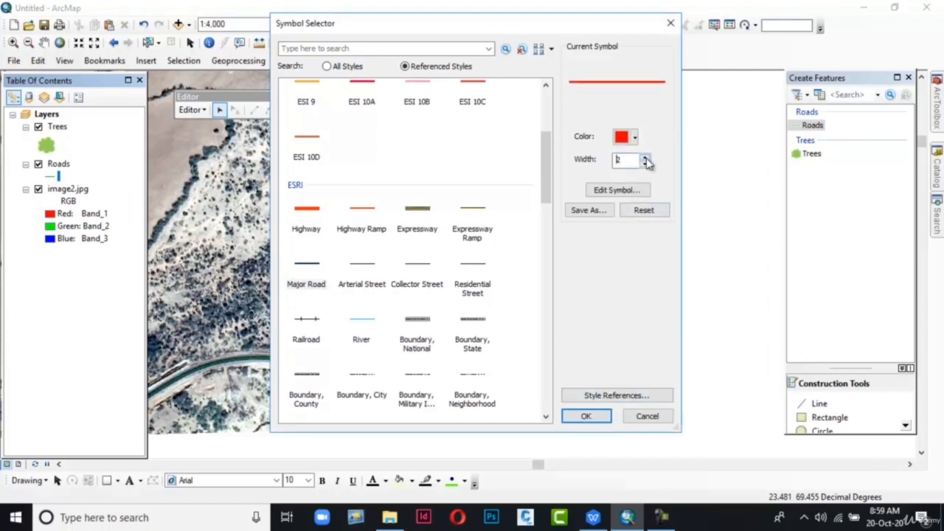
{"action": "left_click", "coordinate": [585, 416]}
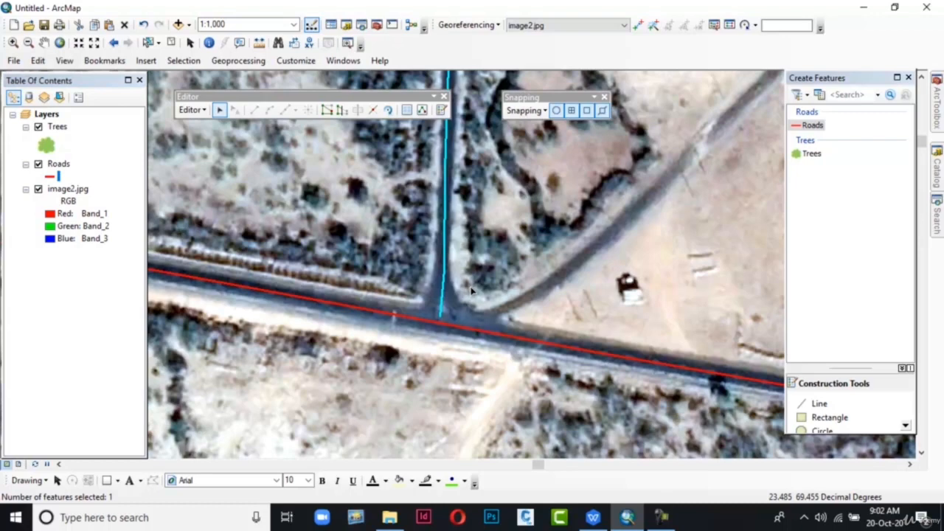
Move the southern end vertex of the north-south road onto the main road line at the junction
{"action": "double_click", "coordinate": [442, 313]}
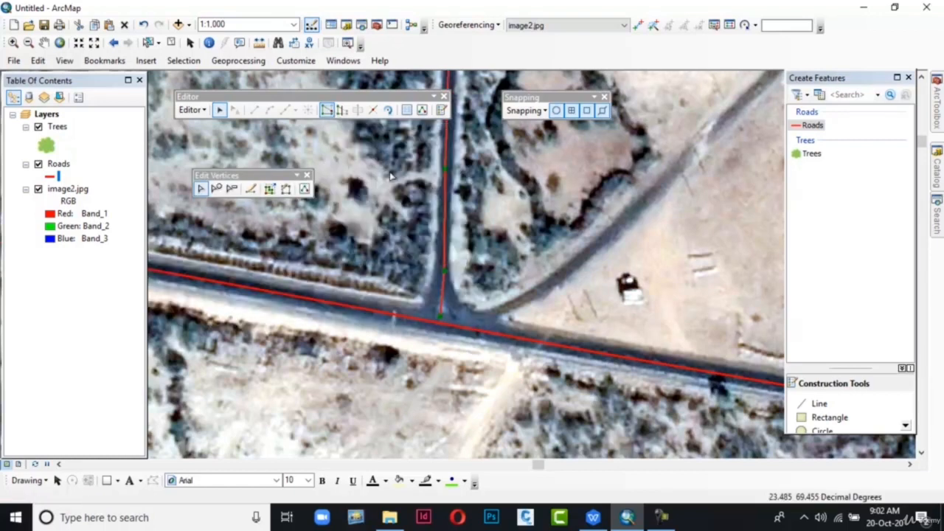
{"action": "scroll", "coordinate": [440, 316], "scroll_direction": "down", "scroll_amount": 1}
{"action": "left_click_drag", "start_coordinate": [440, 316], "coordinate": [436, 325]}
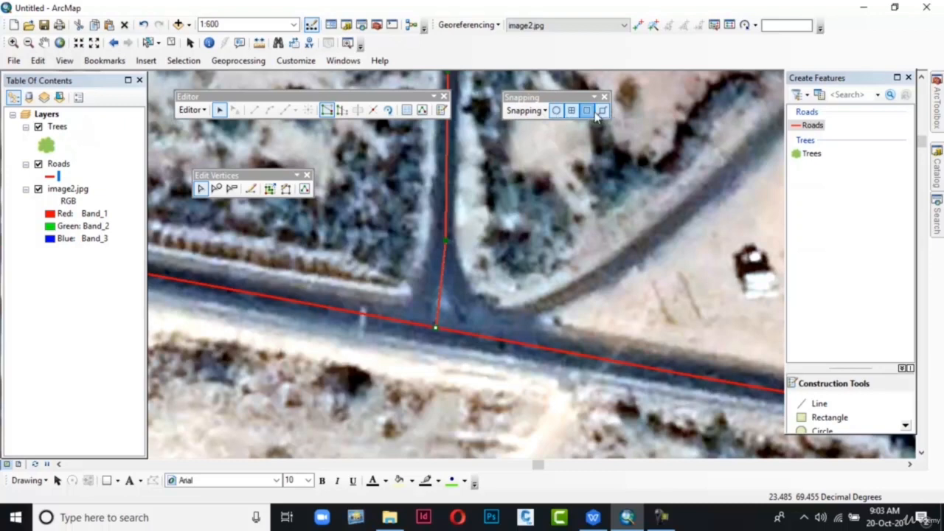
Add a vertex to the main road line where the north-south road meets it and finish the sketch
{"action": "double_click", "coordinate": [458, 334]}
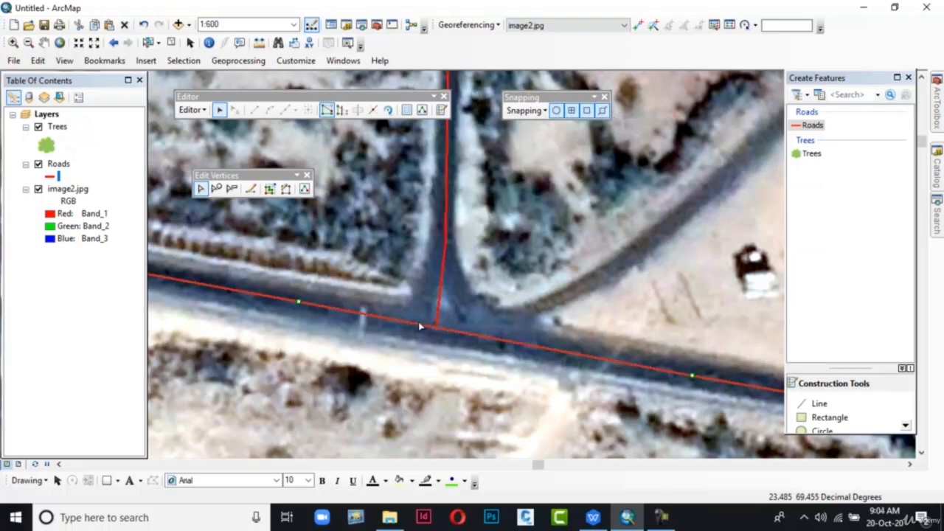
{"action": "left_click", "coordinate": [215, 189]}
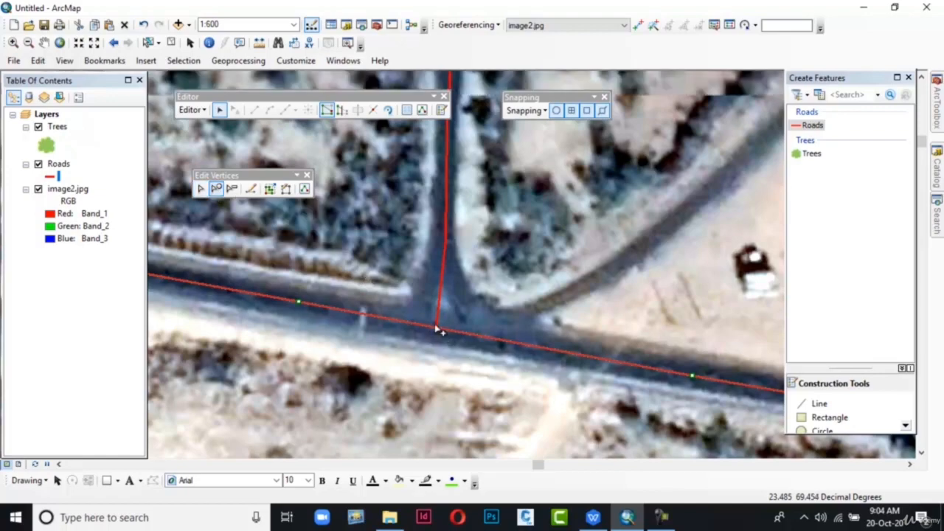
{"action": "scroll", "coordinate": [439, 338], "scroll_direction": "down", "scroll_amount": 2}
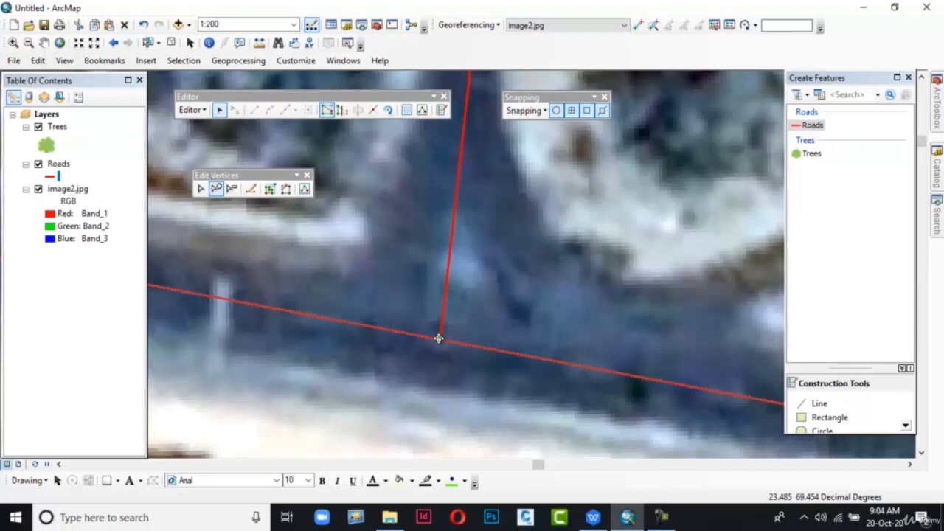
{"action": "scroll", "coordinate": [439, 340], "scroll_direction": "up", "scroll_amount": 1}
{"action": "scroll", "coordinate": [439, 339], "scroll_direction": "up", "scroll_amount": 4}
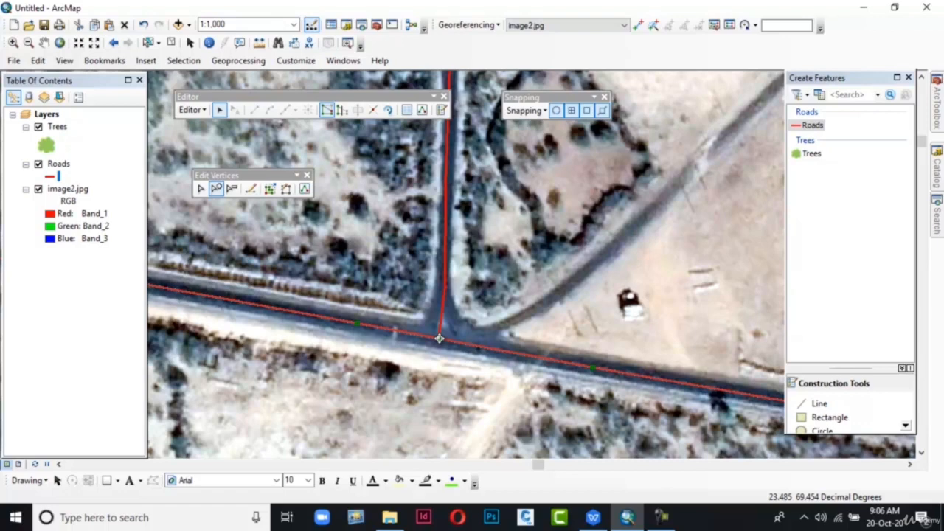
{"action": "right_click", "coordinate": [439, 339]}
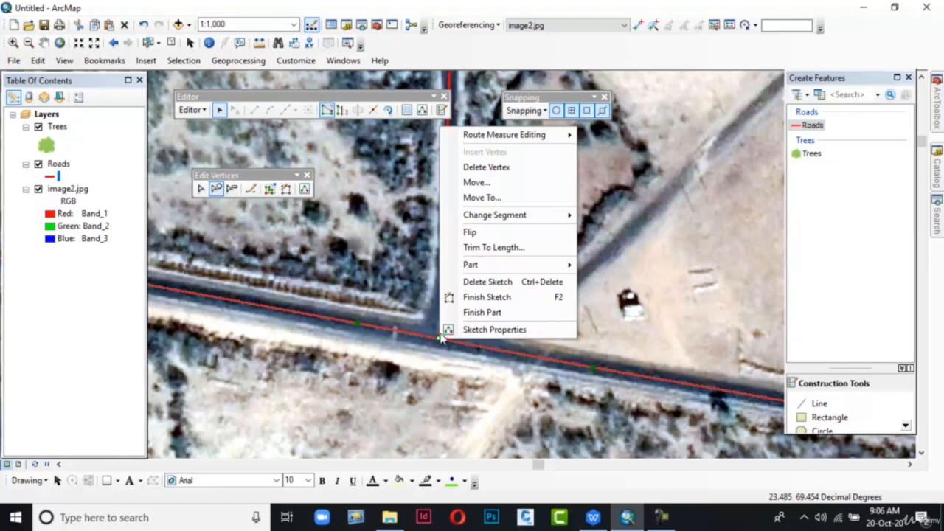
{"action": "left_click", "coordinate": [449, 297]}
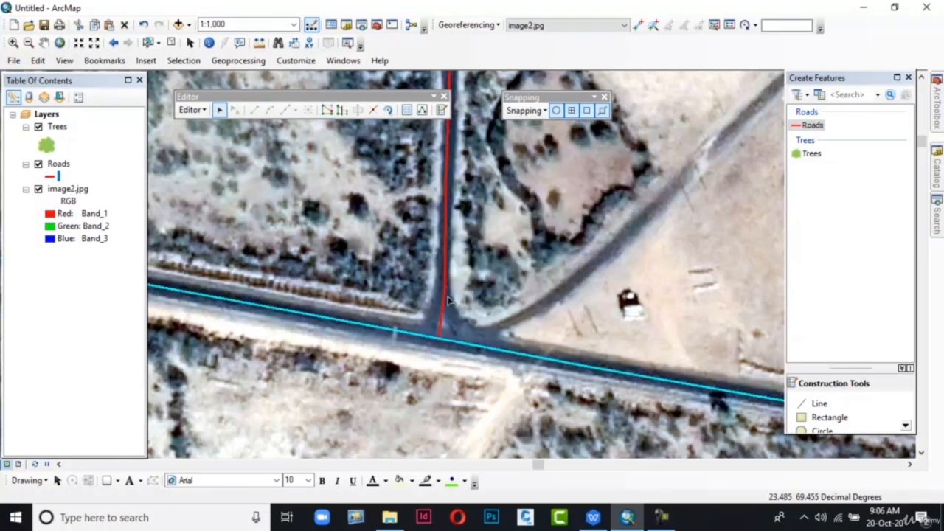
Open the main road's vertices for editing and shift the vertex at the curve's crest westward along the road
{"action": "scroll", "coordinate": [447, 299], "scroll_direction": "down", "scroll_amount": 3}
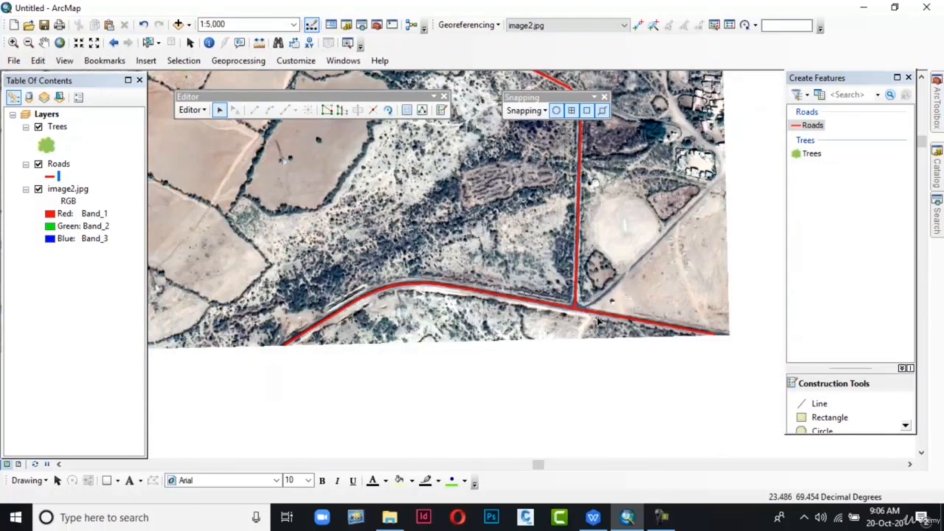
{"action": "left_click", "coordinate": [451, 290]}
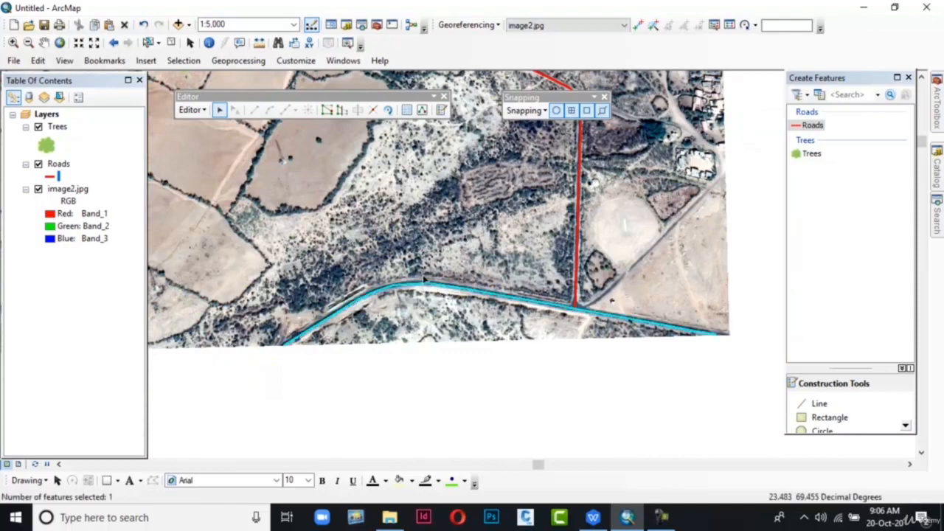
{"action": "scroll", "coordinate": [424, 279], "scroll_direction": "up", "scroll_amount": 4}
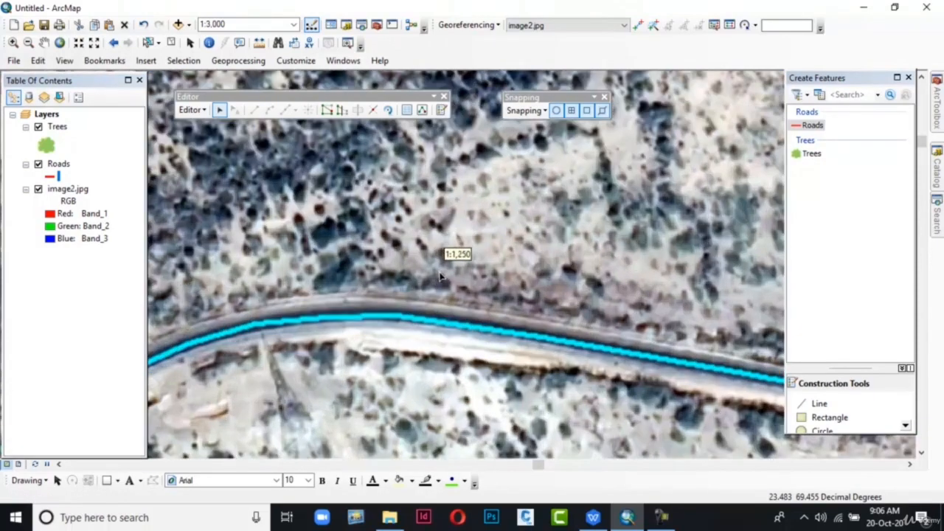
{"action": "scroll", "coordinate": [440, 276], "scroll_direction": "up", "scroll_amount": 1}
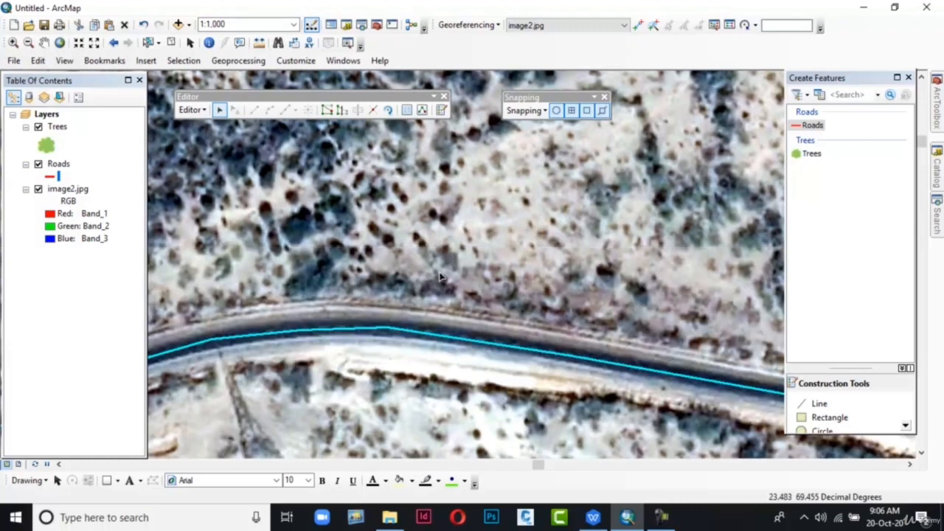
{"action": "double_click", "coordinate": [390, 327]}
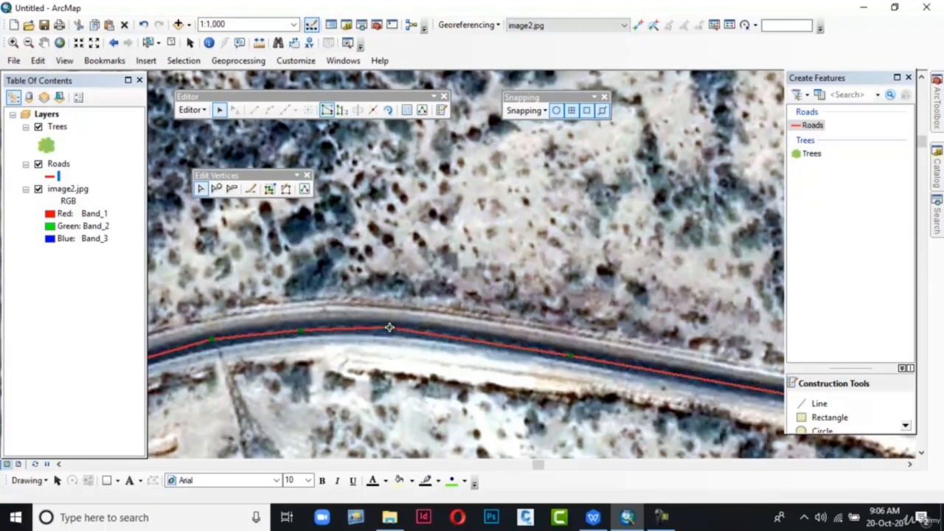
{"action": "left_click_drag", "start_coordinate": [390, 327], "coordinate": [357, 327]}
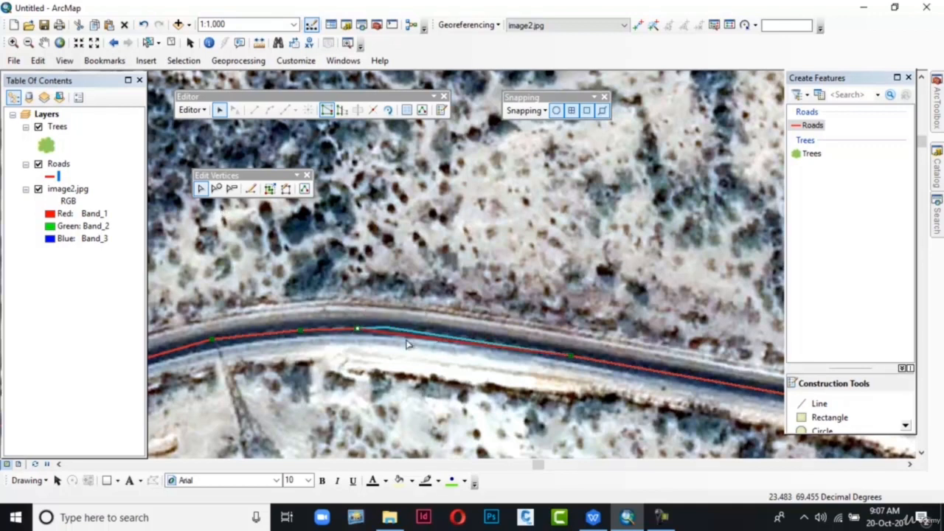
Add a vertex just east of the curve's crest, move it onto the road centre, and finish the sketch
{"action": "left_click", "coordinate": [215, 190]}
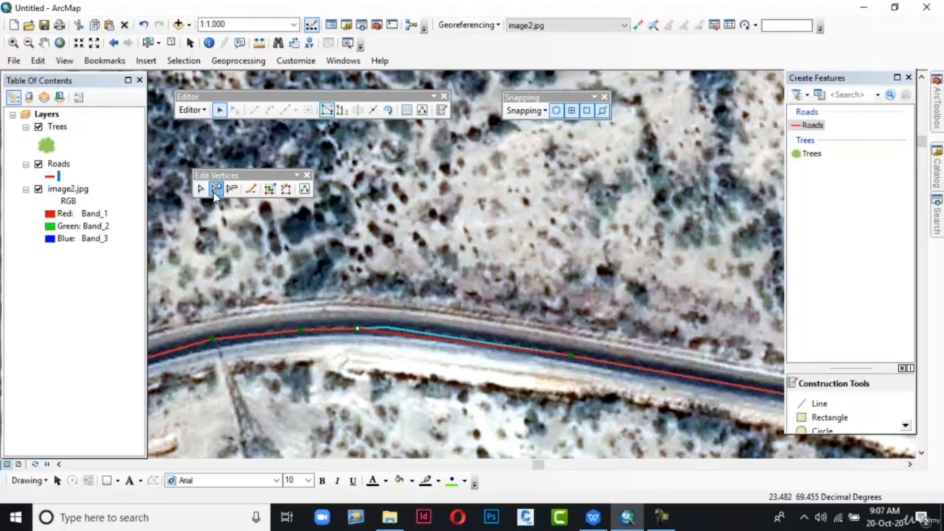
{"action": "left_click", "coordinate": [402, 335]}
{"action": "left_click_drag", "start_coordinate": [402, 335], "coordinate": [404, 328]}
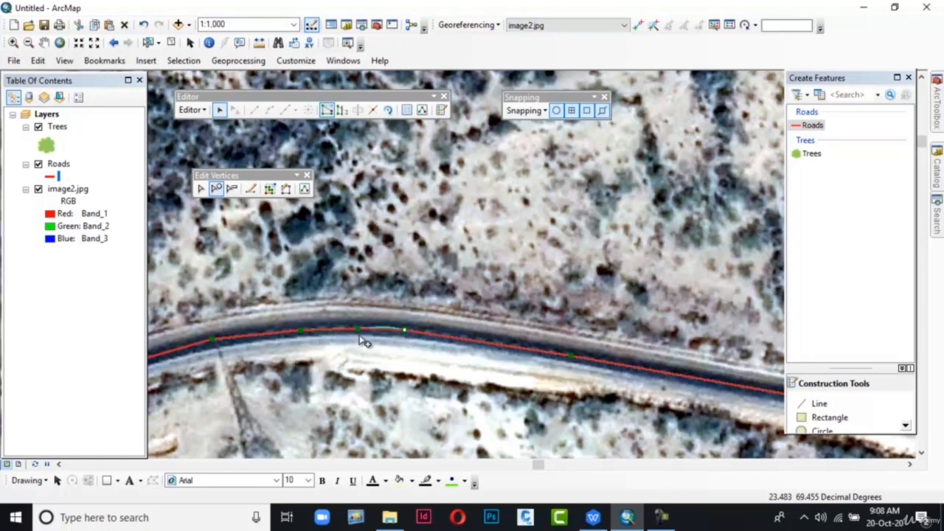
{"action": "right_click", "coordinate": [409, 334]}
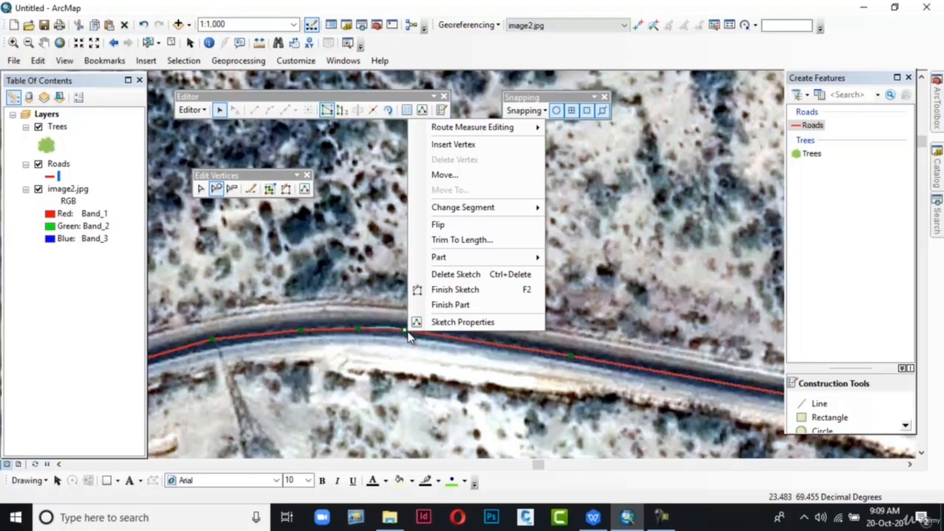
{"action": "left_click", "coordinate": [455, 289]}
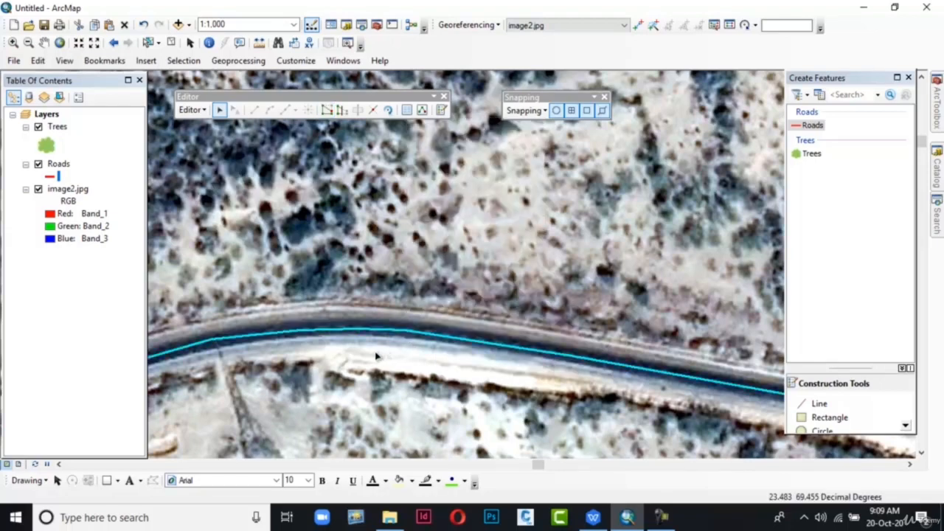
Delete the main road vertex southwest of the curve, beside the parallel dark strips, and leave vertex editing
{"action": "scroll", "coordinate": [374, 358], "scroll_direction": "down", "scroll_amount": 2}
{"action": "scroll", "coordinate": [373, 358], "scroll_direction": "up", "scroll_amount": 3}
{"action": "scroll", "coordinate": [373, 358], "scroll_direction": "up", "scroll_amount": 3}
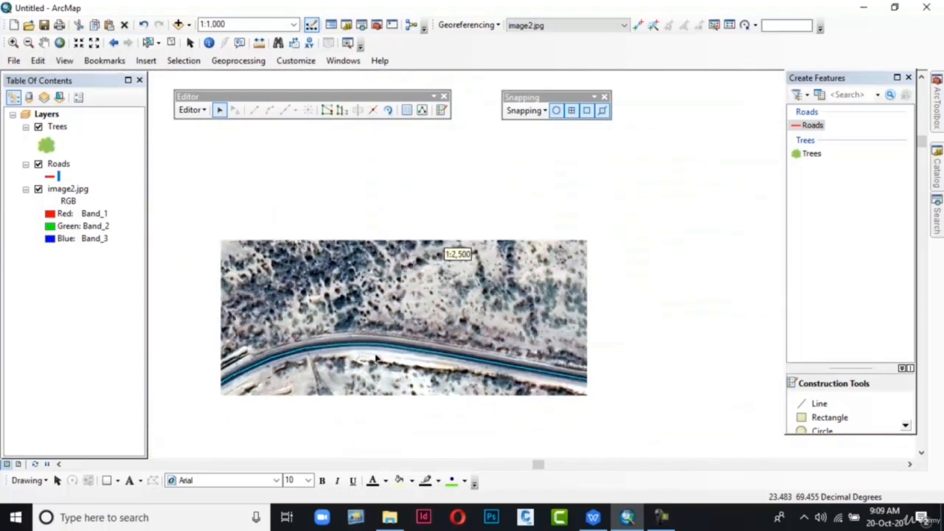
{"action": "scroll", "coordinate": [382, 359], "scroll_direction": "down", "scroll_amount": 2}
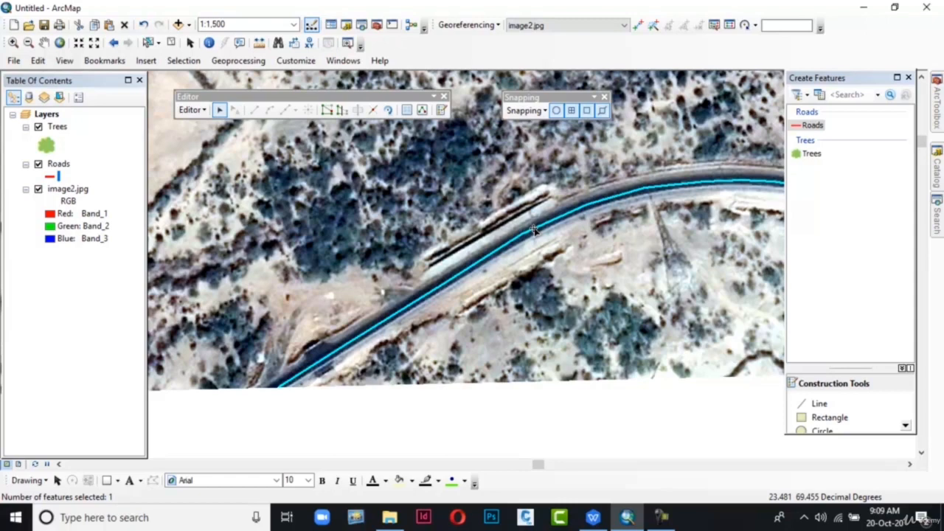
{"action": "double_click", "coordinate": [534, 230]}
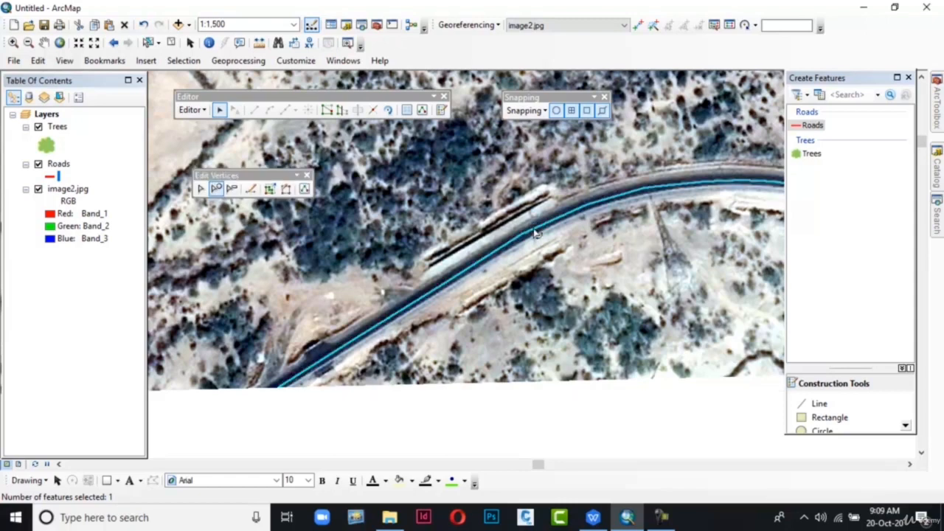
{"action": "left_click", "coordinate": [232, 190]}
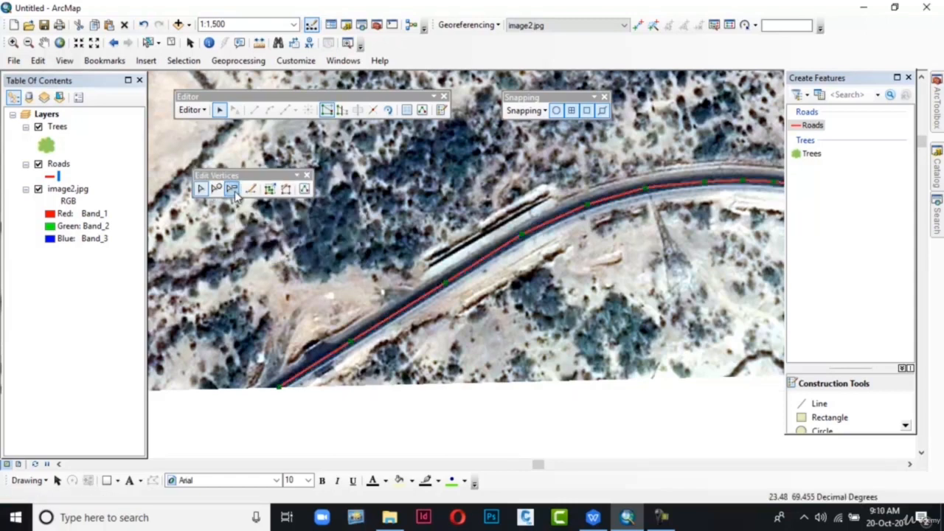
{"action": "left_click", "coordinate": [522, 236]}
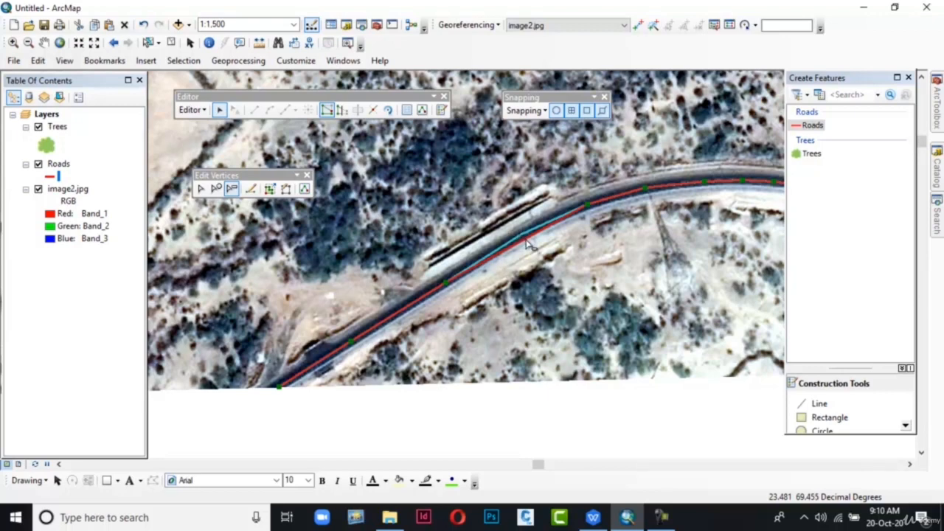
{"action": "left_click", "coordinate": [526, 240]}
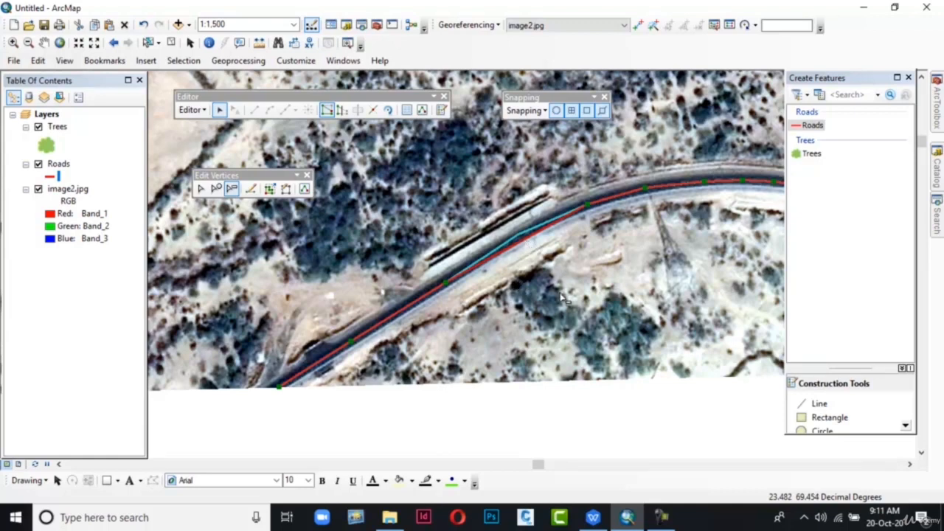
{"action": "left_click", "coordinate": [573, 339]}
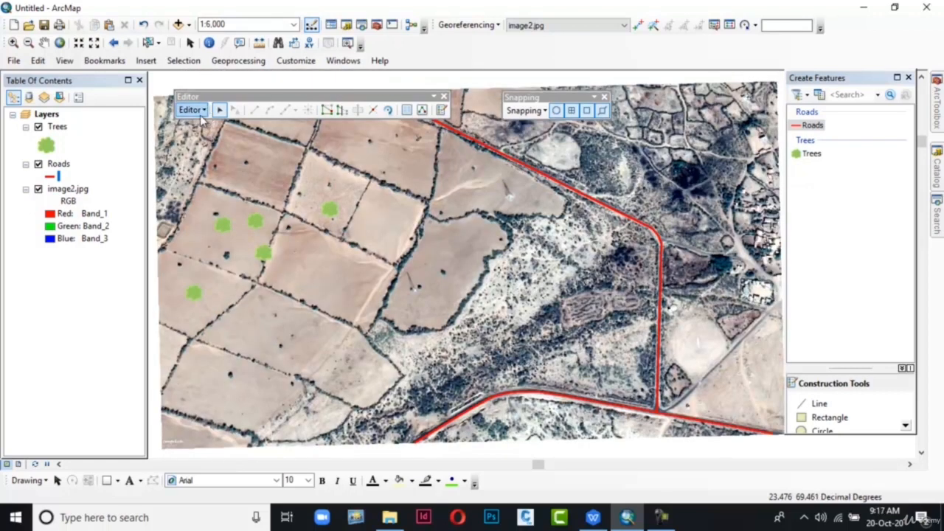
Save the edits made to the digitized features, keeping the edit session open
{"action": "left_click", "coordinate": [200, 115]}
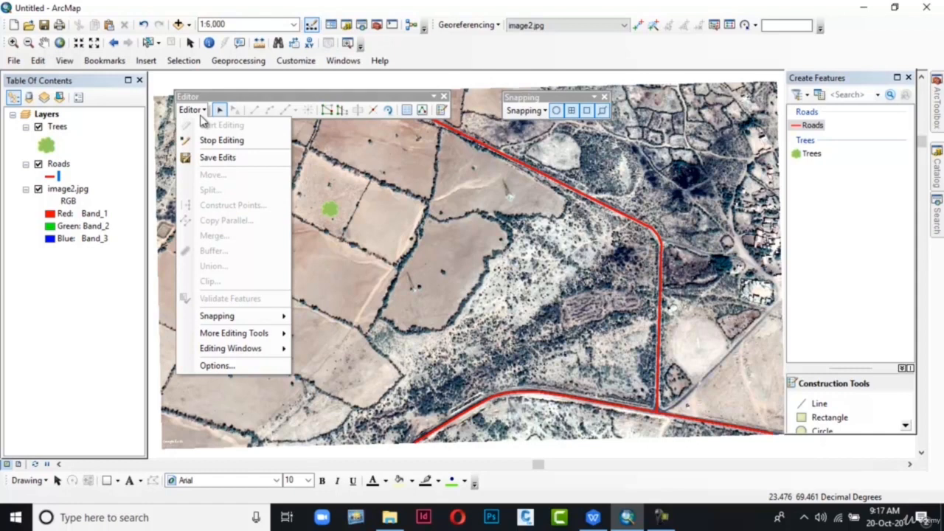
{"action": "left_click", "coordinate": [210, 159]}
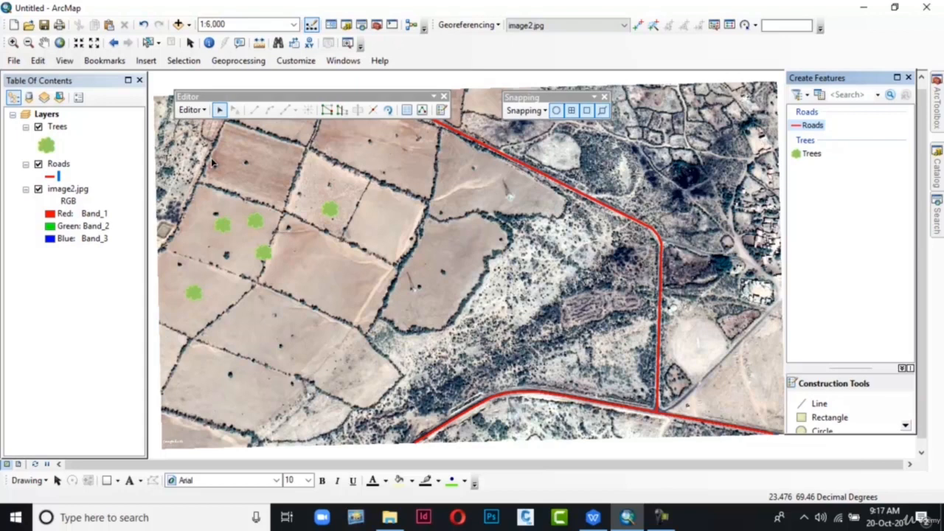
Stop the edit session on the Trees and Roads layers
{"action": "left_click", "coordinate": [204, 110]}
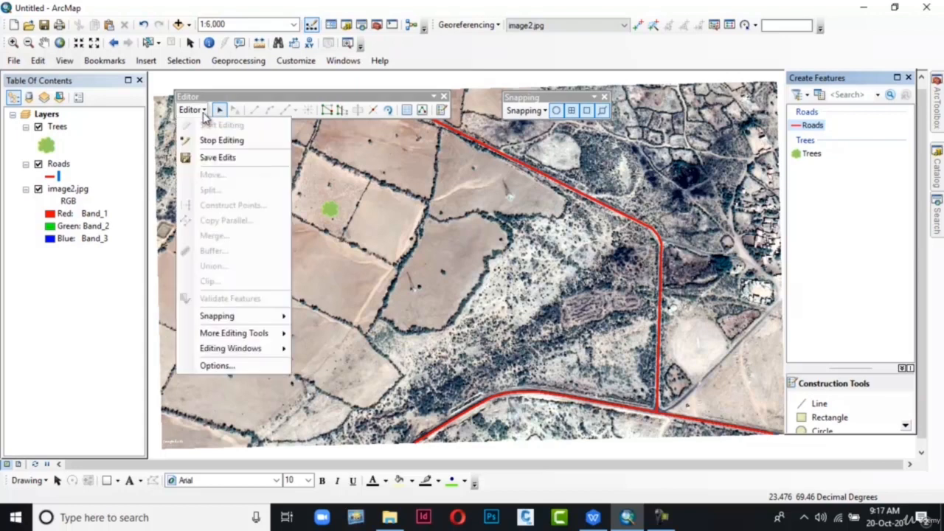
{"action": "left_click", "coordinate": [233, 142]}
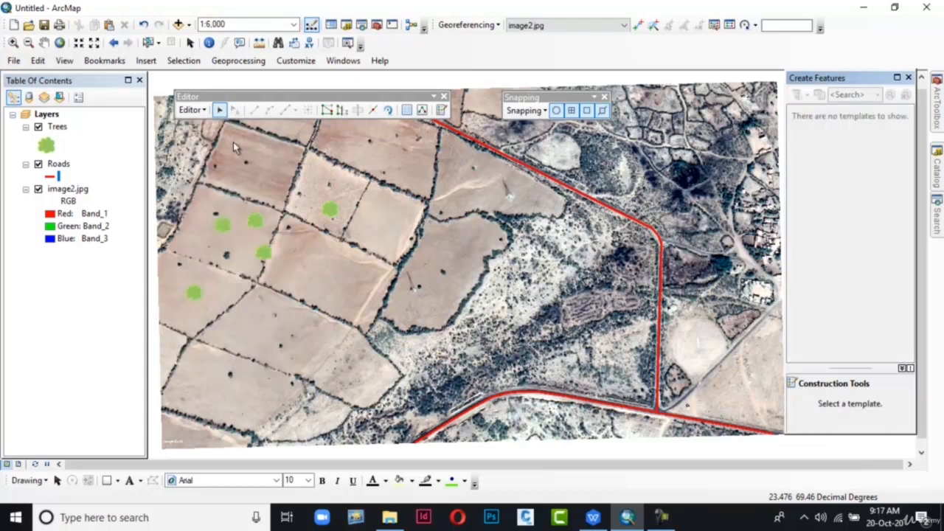
{"action": "scroll", "coordinate": [408, 308], "scroll_direction": "up", "scroll_amount": 3}
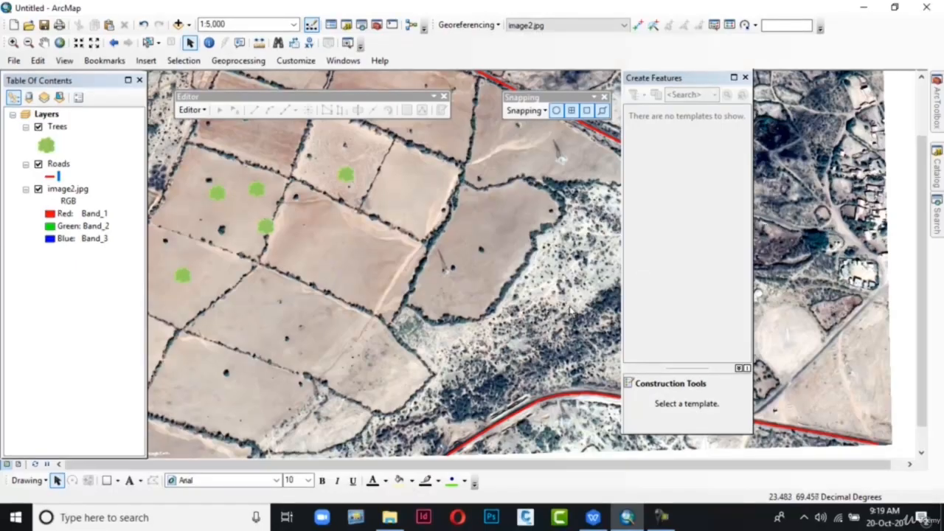
Start a new polygon feature class named Agriculture_Field in Study_area.gdb inside the Shapefiles folder
{"action": "left_click", "coordinate": [936, 170]}
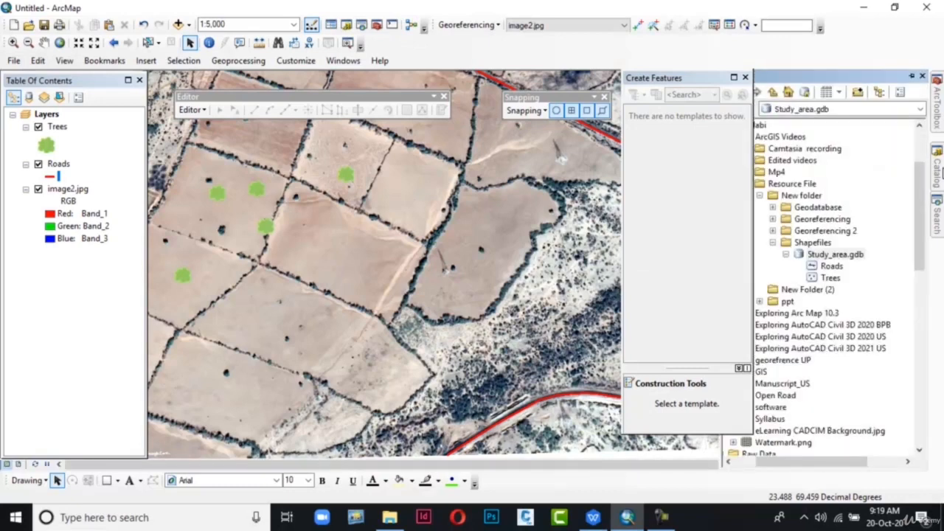
{"action": "left_click_drag", "start_coordinate": [920, 196], "coordinate": [919, 223]}
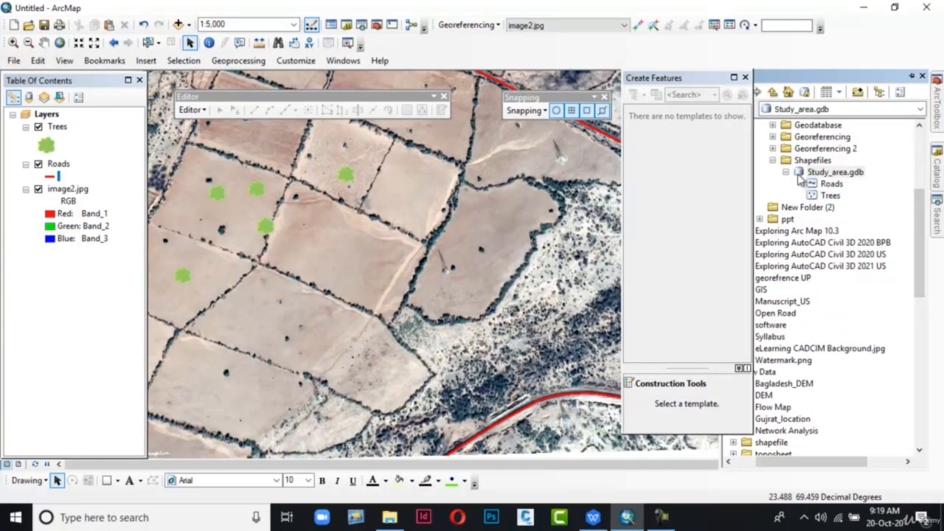
{"action": "right_click", "coordinate": [799, 175]}
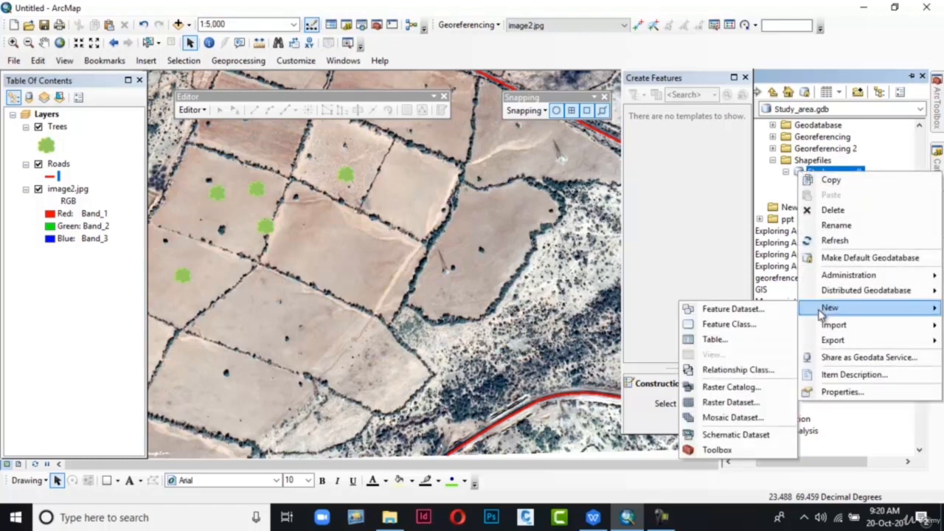
{"action": "mouse_move", "coordinate": [826, 310]}
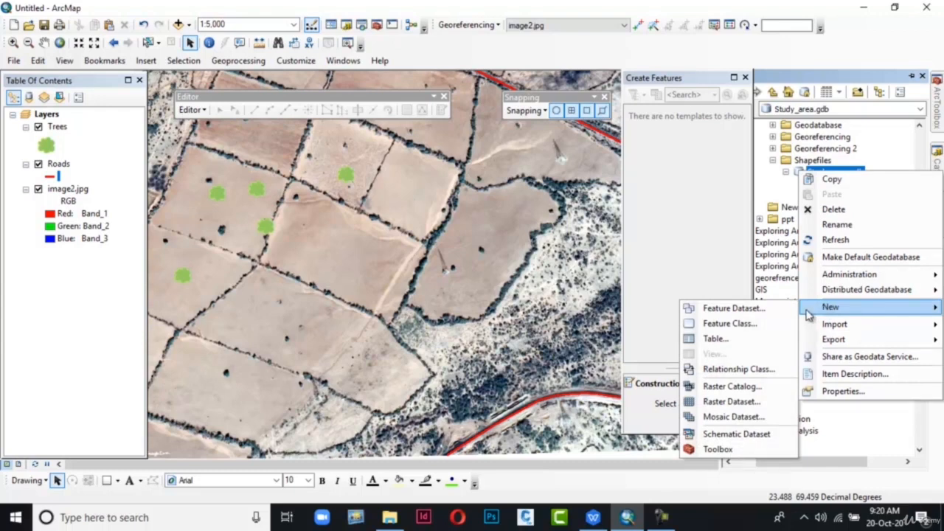
{"action": "left_click", "coordinate": [780, 324]}
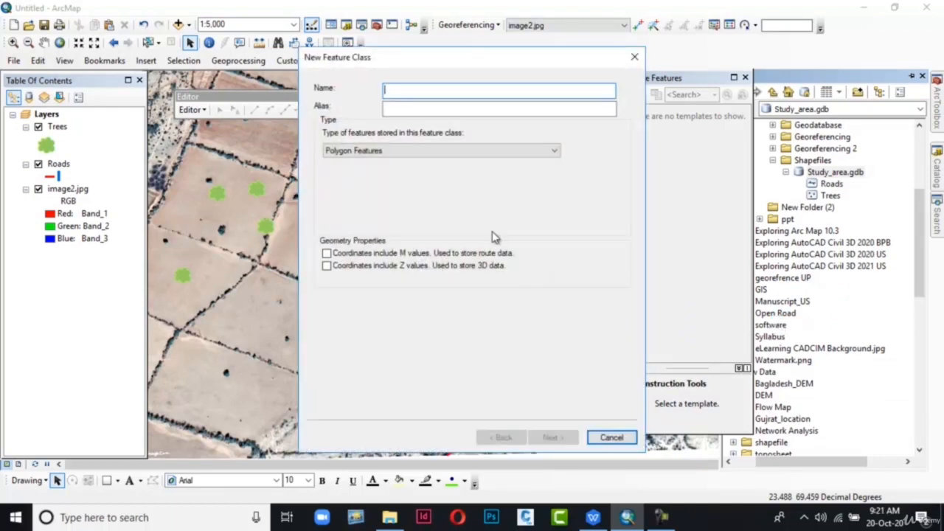
{"action": "type", "text": "Agriculture_Field"}
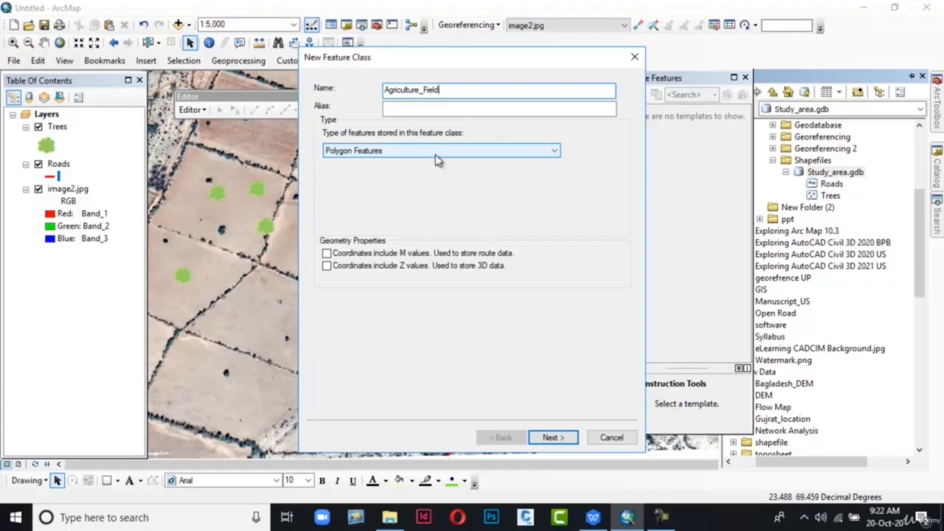
Create the feature class with the WGS 1984 coordinate system, default XY tolerance, default storage configuration and no extra fields
{"action": "left_click", "coordinate": [555, 437]}
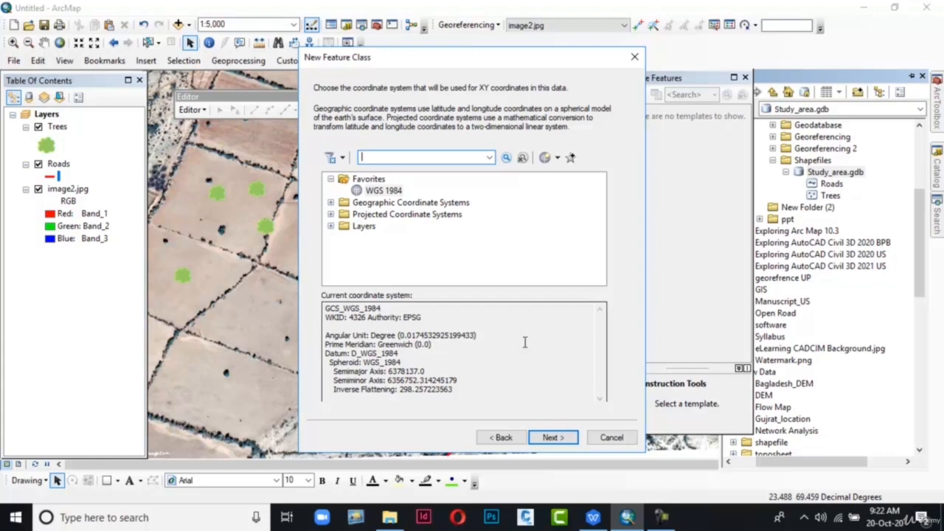
{"action": "left_click", "coordinate": [556, 438]}
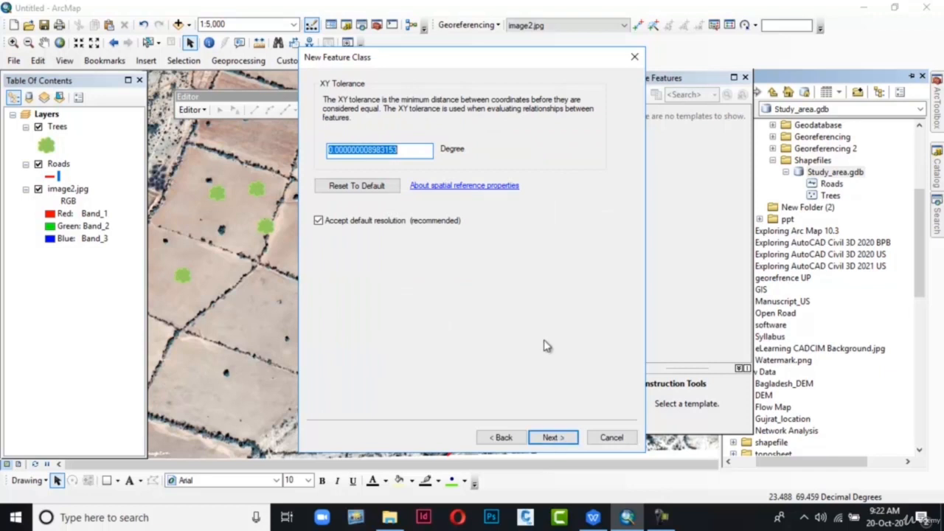
{"action": "left_click", "coordinate": [561, 438]}
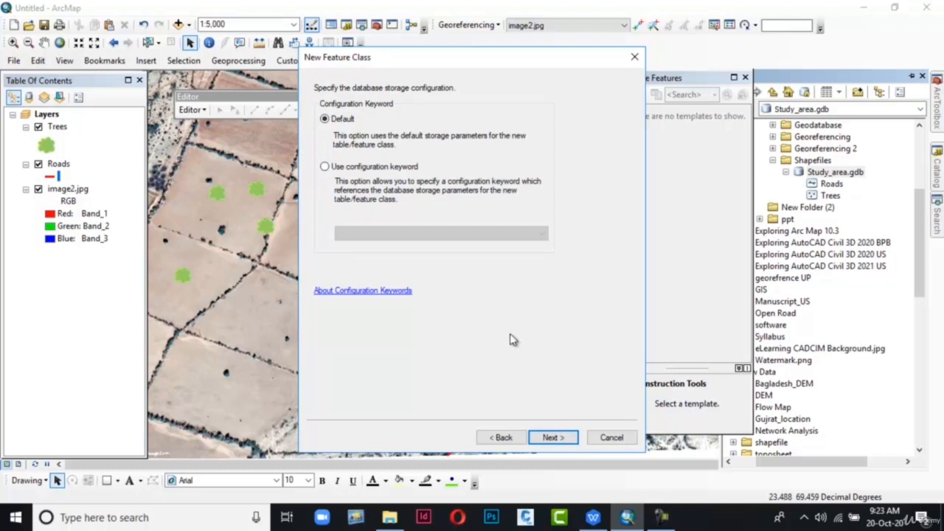
{"action": "left_click", "coordinate": [551, 440]}
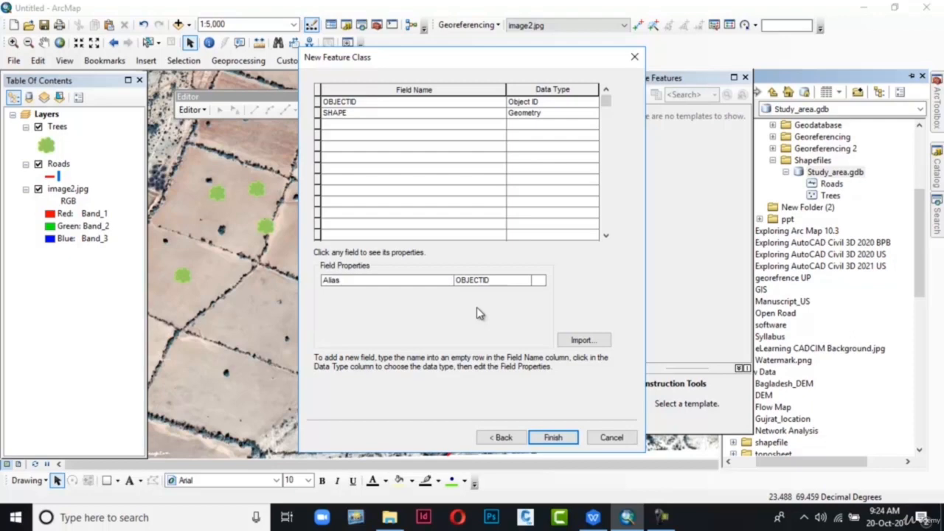
{"action": "left_click", "coordinate": [551, 438]}
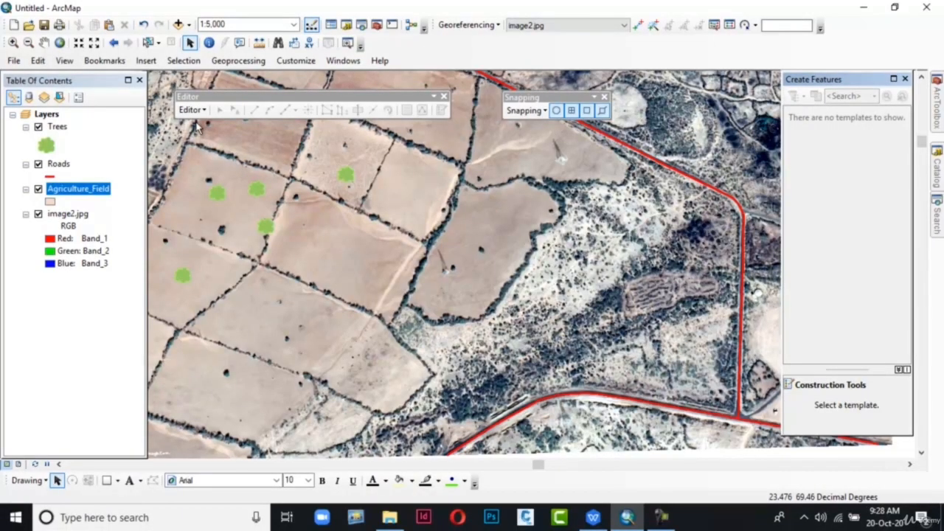
Start an edit session and symbolize the Agriculture_Field layer with the ESRI Green fill without an outline
{"action": "left_click", "coordinate": [192, 111]}
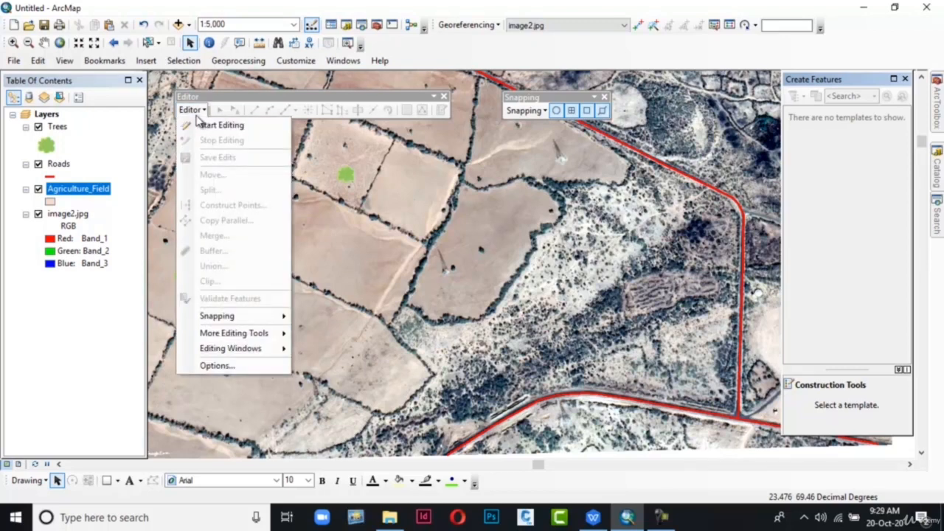
{"action": "left_click", "coordinate": [203, 126]}
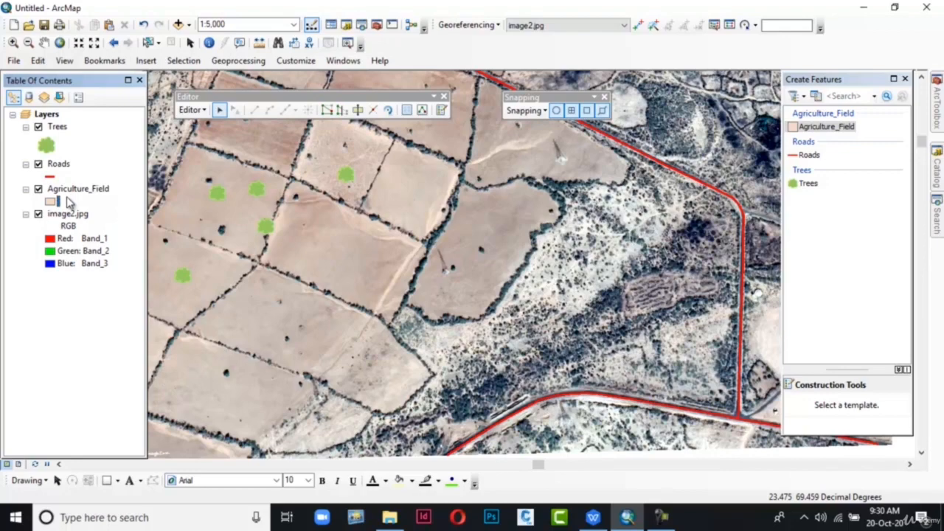
{"action": "left_click", "coordinate": [48, 200]}
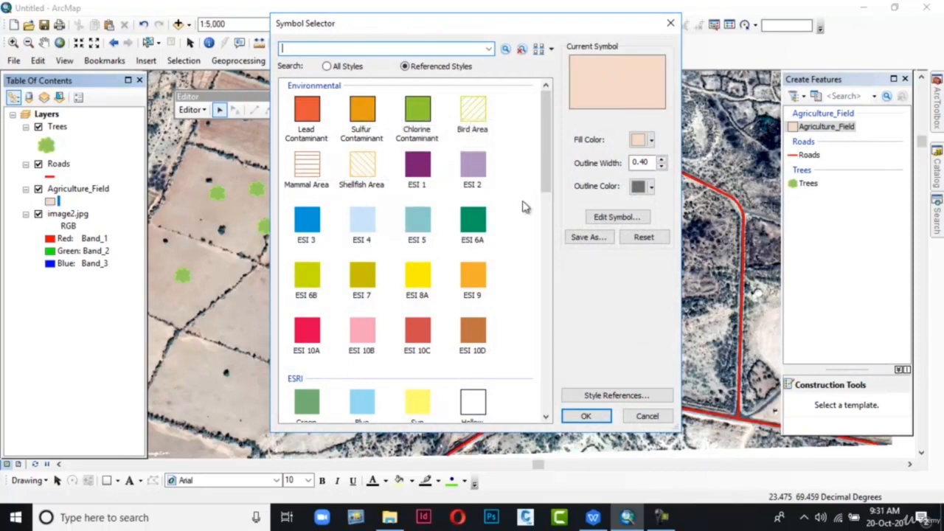
{"action": "scroll", "coordinate": [525, 229], "scroll_direction": "down", "scroll_amount": 3}
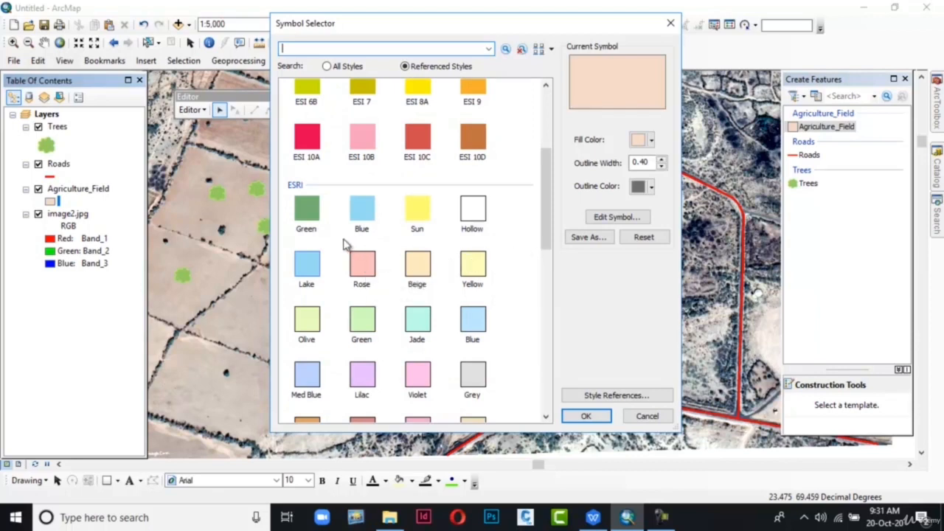
{"action": "left_click", "coordinate": [311, 212]}
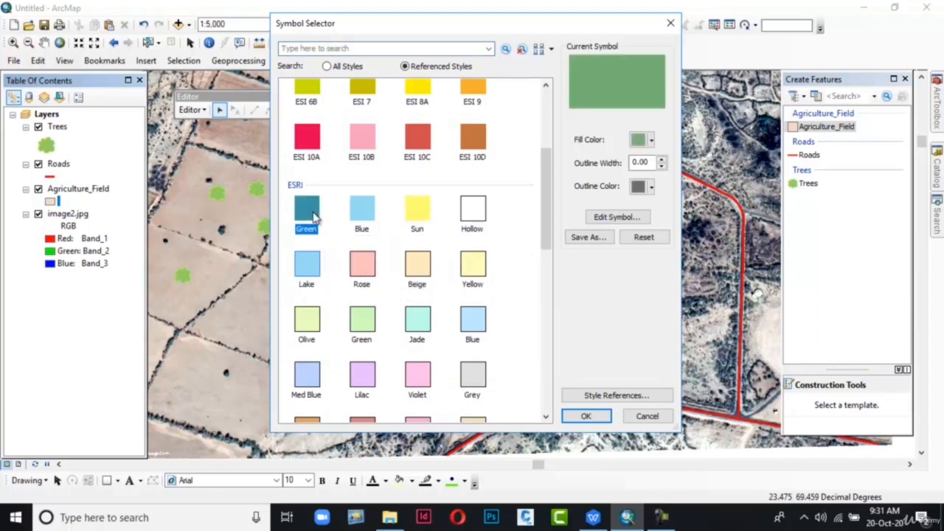
{"action": "left_click", "coordinate": [586, 417]}
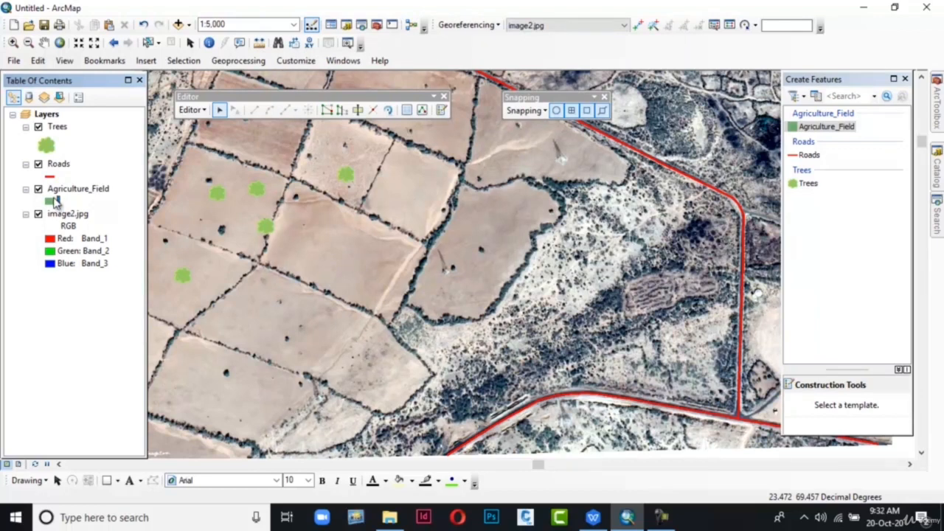
{"action": "left_click", "coordinate": [54, 202]}
Begin an Agriculture_Field polygon at the field's western hedge junction and trace its northwest hedge up to the northern junction
{"action": "left_click", "coordinate": [818, 129]}
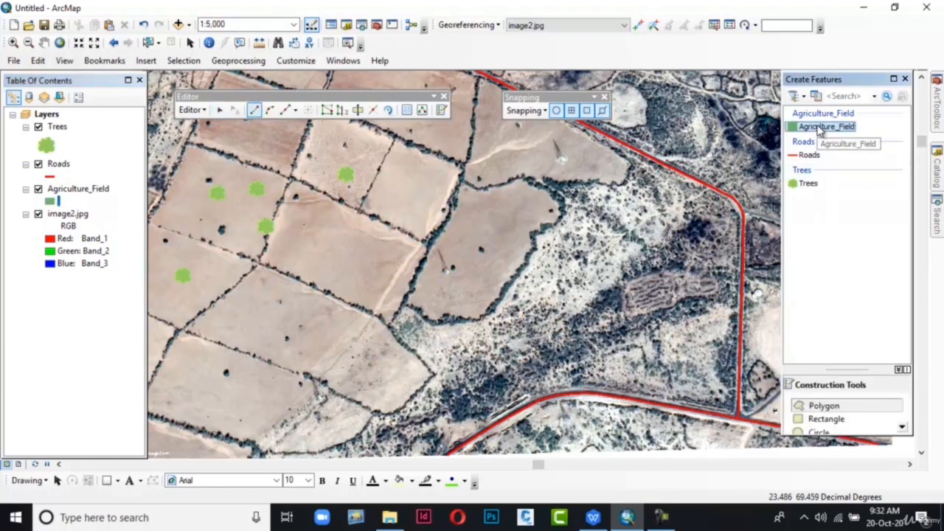
{"action": "left_click", "coordinate": [870, 407]}
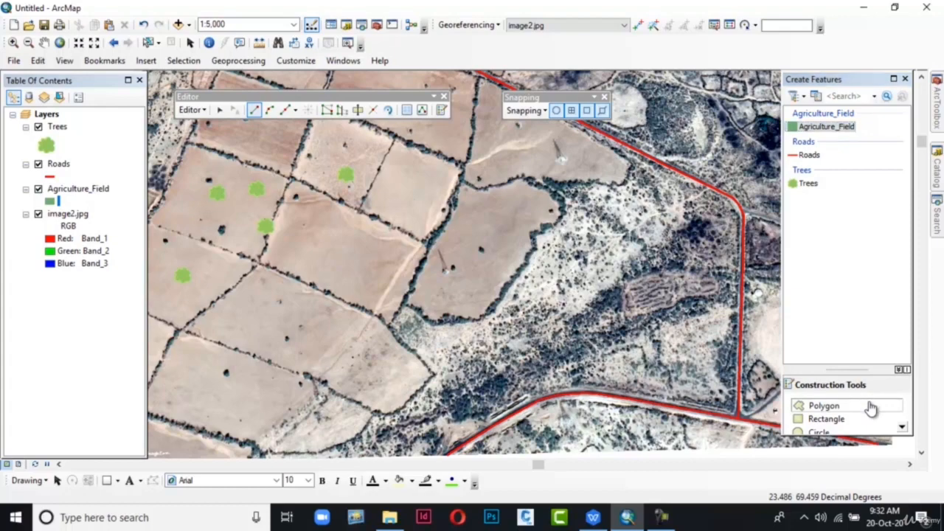
{"action": "scroll", "coordinate": [445, 252], "scroll_direction": "up", "scroll_amount": 3}
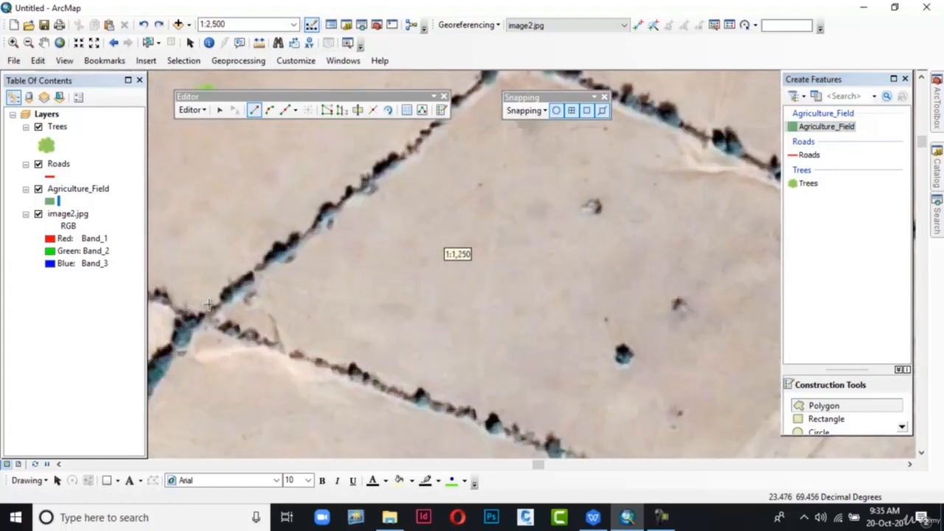
{"action": "left_click", "coordinate": [200, 317]}
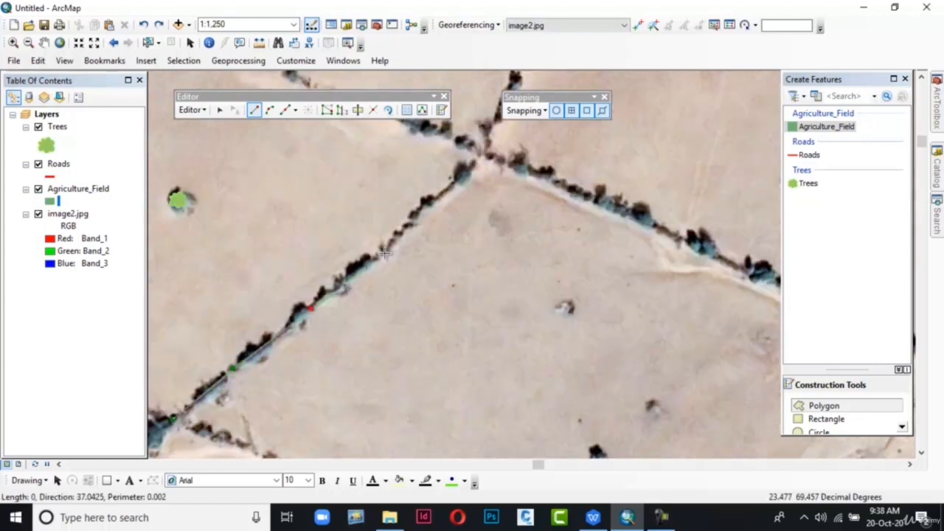
{"action": "left_click", "coordinate": [383, 253]}
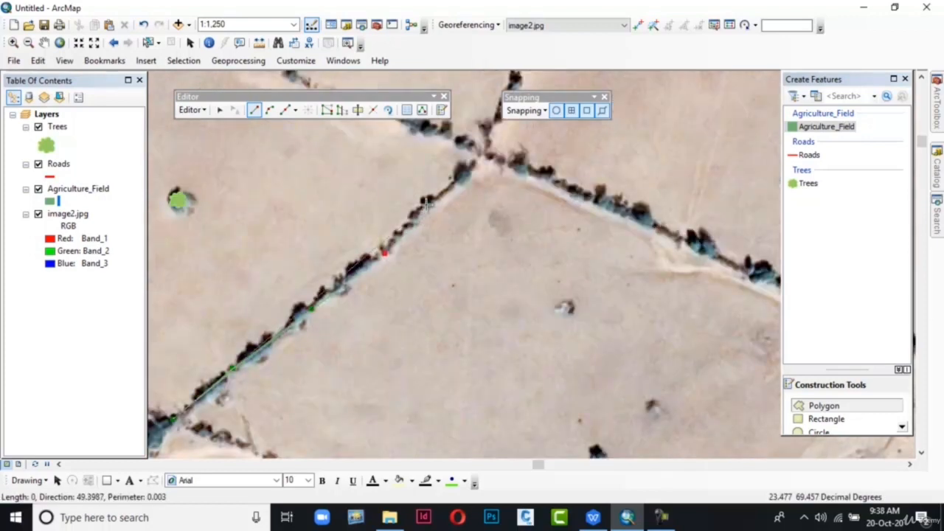
{"action": "left_click", "coordinate": [426, 204]}
{"action": "left_click", "coordinate": [481, 154]}
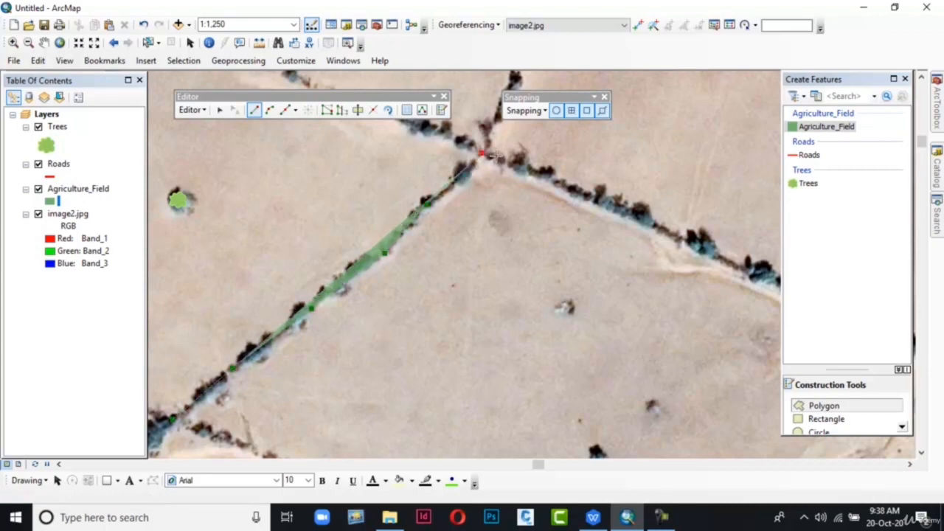
Continue the field polygon southeast along the northeast hedge to the point where the dirt track crosses it
{"action": "left_click", "coordinate": [590, 193]}
{"action": "mouse_move", "coordinate": [590, 193]}
{"action": "left_mouse_down"}
{"action": "mouse_move", "coordinate": [416, 211]}
{"action": "mouse_move", "coordinate": [308, 206]}
{"action": "left_mouse_up"}
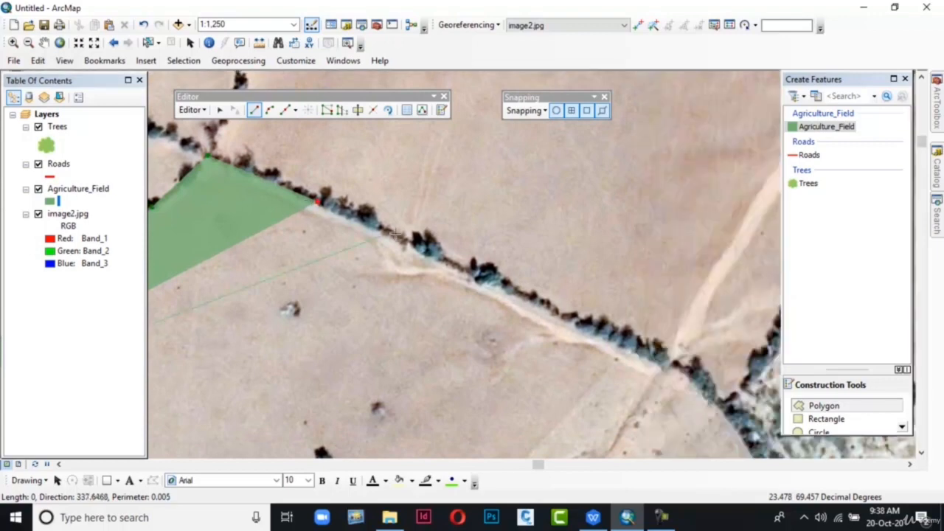
{"action": "left_click", "coordinate": [498, 287]}
{"action": "scroll", "coordinate": [499, 287], "scroll_direction": "up", "scroll_amount": 1}
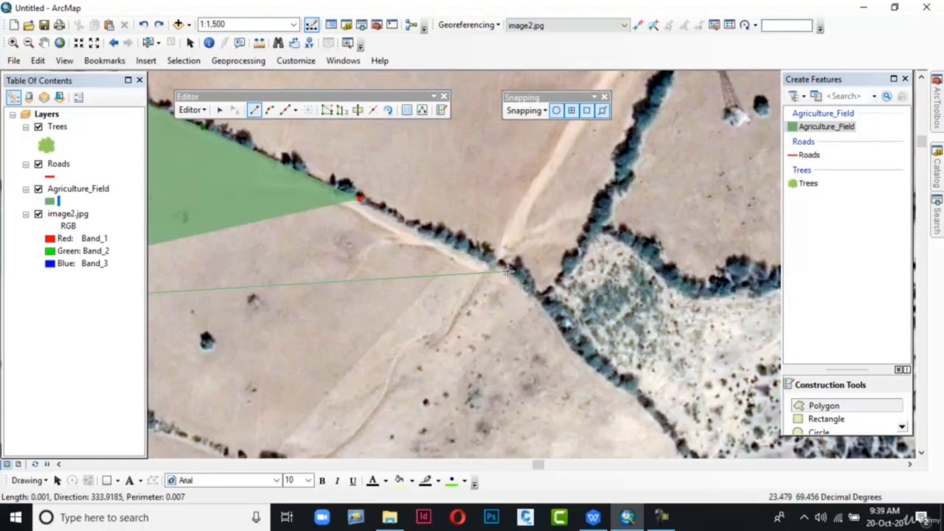
{"action": "left_click", "coordinate": [507, 271]}
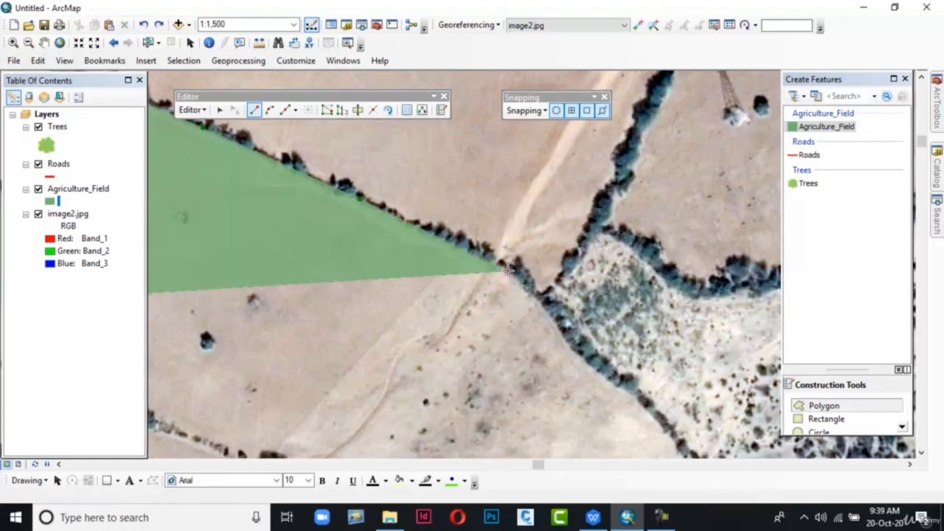
Extend the field polygon from the track crossing along the curving hedge to the field's eastern corner
{"action": "left_click", "coordinate": [547, 316]}
{"action": "left_click", "coordinate": [563, 341]}
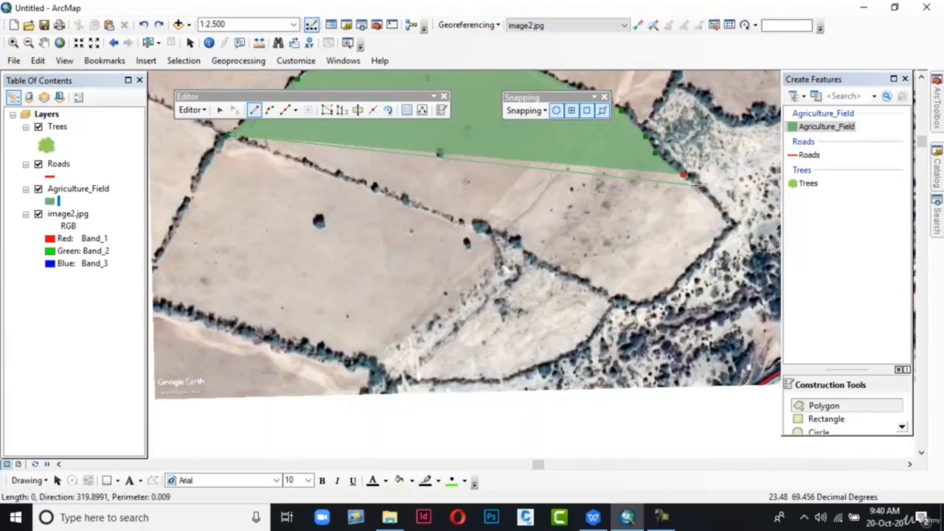
{"action": "double_click", "coordinate": [696, 186]}
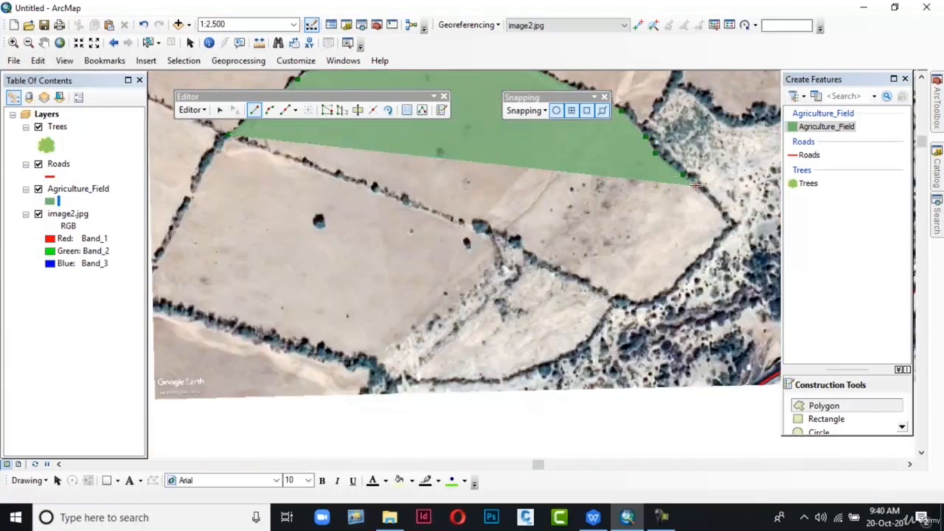
{"action": "left_click", "coordinate": [695, 185]}
{"action": "left_click", "coordinate": [731, 223]}
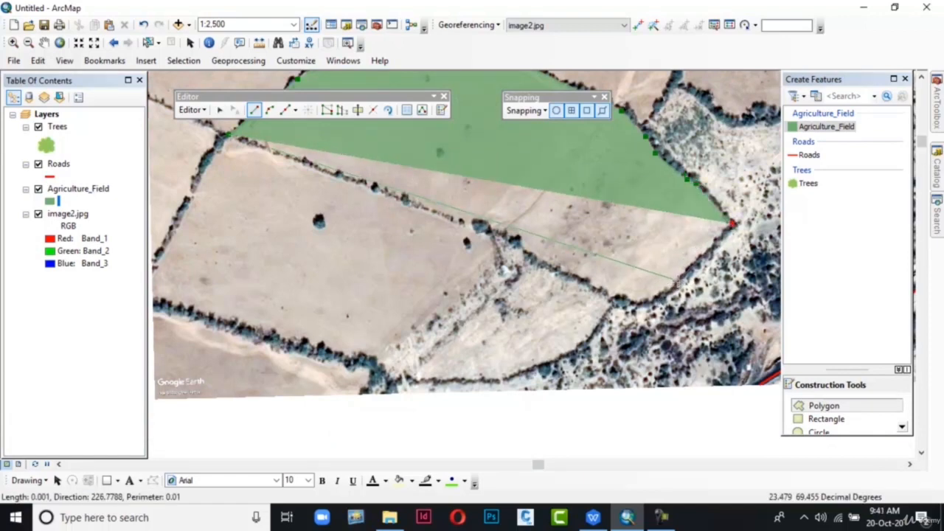
Continue the field polygon around its southeast end, follow the southwest hedge back to the western junction, and finish the sketch
{"action": "left_click", "coordinate": [658, 295]}
{"action": "left_click", "coordinate": [633, 303]}
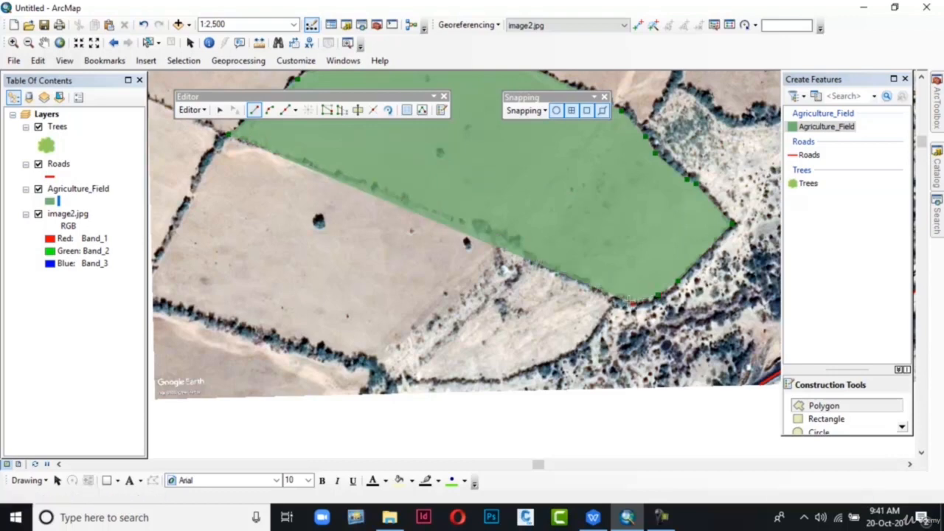
{"action": "left_click", "coordinate": [540, 261]}
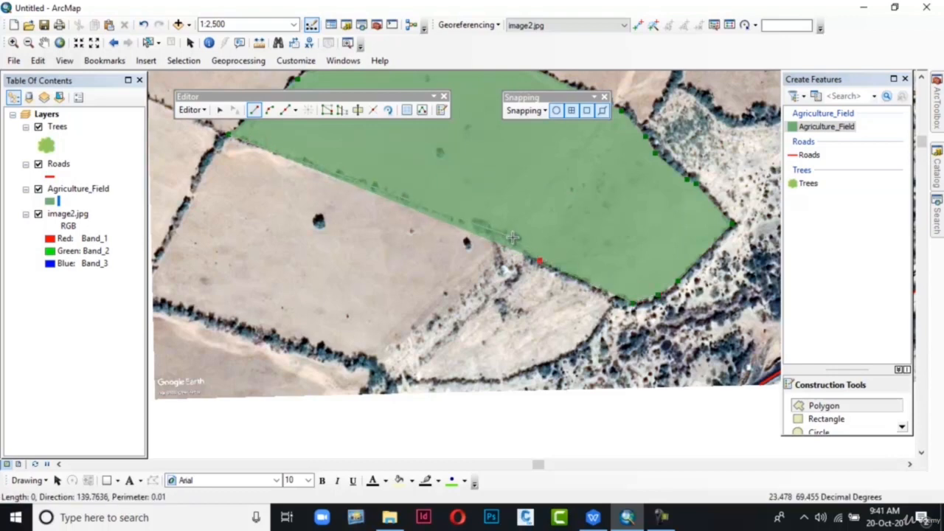
{"action": "left_click", "coordinate": [513, 239]}
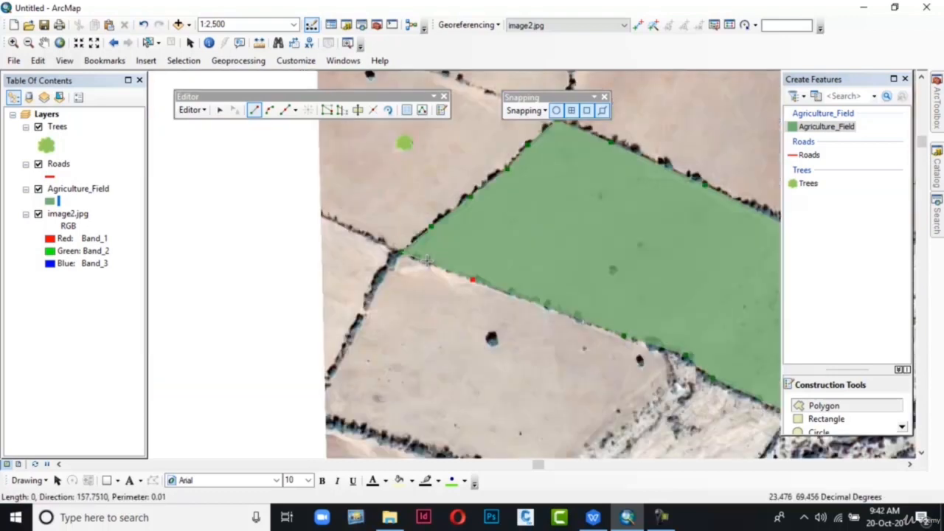
{"action": "double_click", "coordinate": [426, 259]}
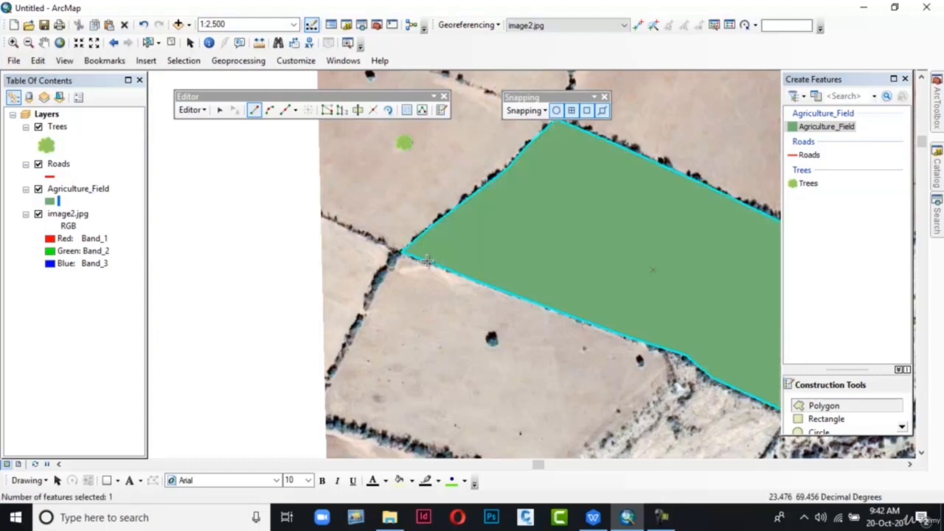
Save the edits with the new southwestern field polygon
{"action": "scroll", "coordinate": [493, 307], "scroll_direction": "up", "scroll_amount": 2}
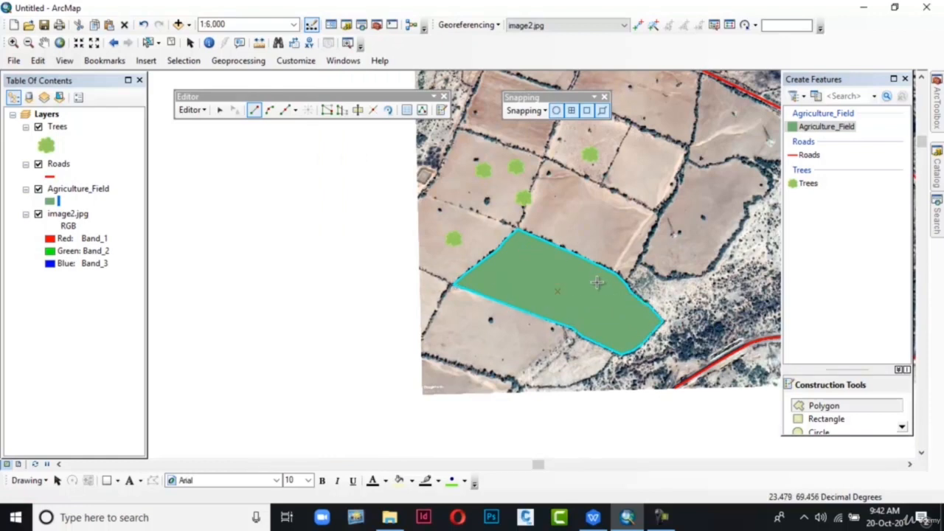
{"action": "left_click_drag", "start_coordinate": [598, 275], "coordinate": [334, 326]}
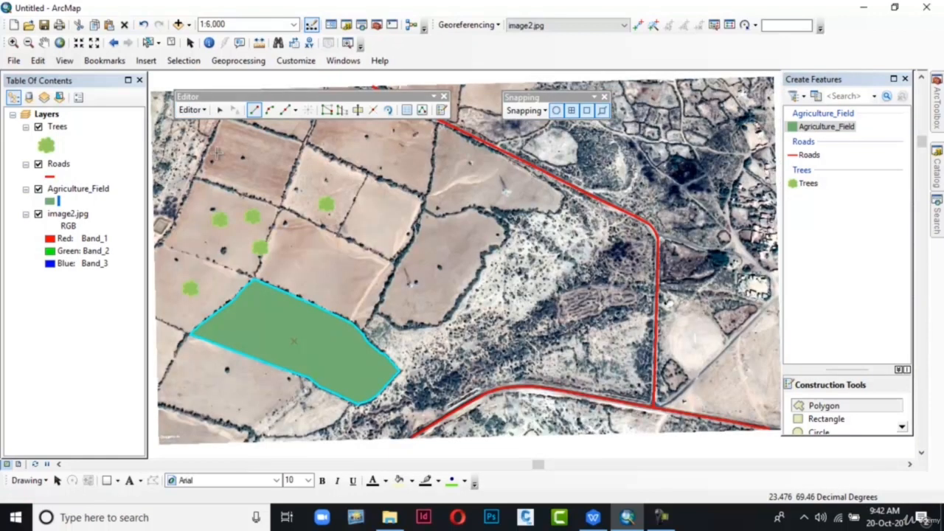
{"action": "left_click", "coordinate": [201, 115]}
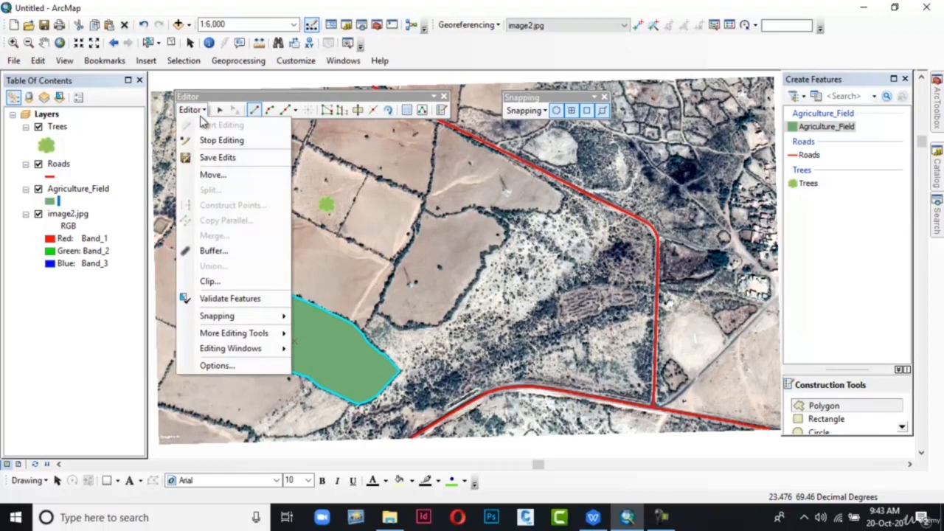
{"action": "left_click", "coordinate": [201, 156]}
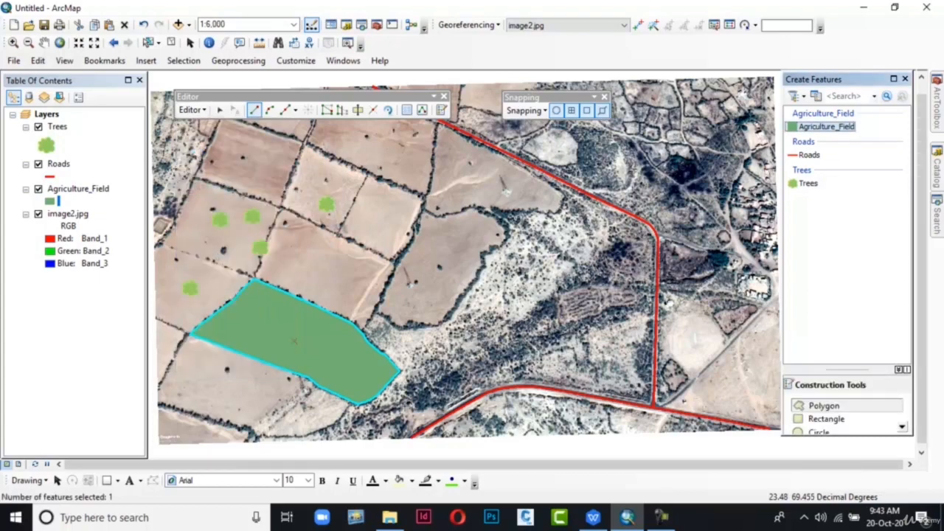
Start another Agriculture_Field polygon with the Trace tool, following the red road from the hedge junction southeast past the tower field
{"action": "left_click_drag", "start_coordinate": [407, 405], "coordinate": [411, 449]}
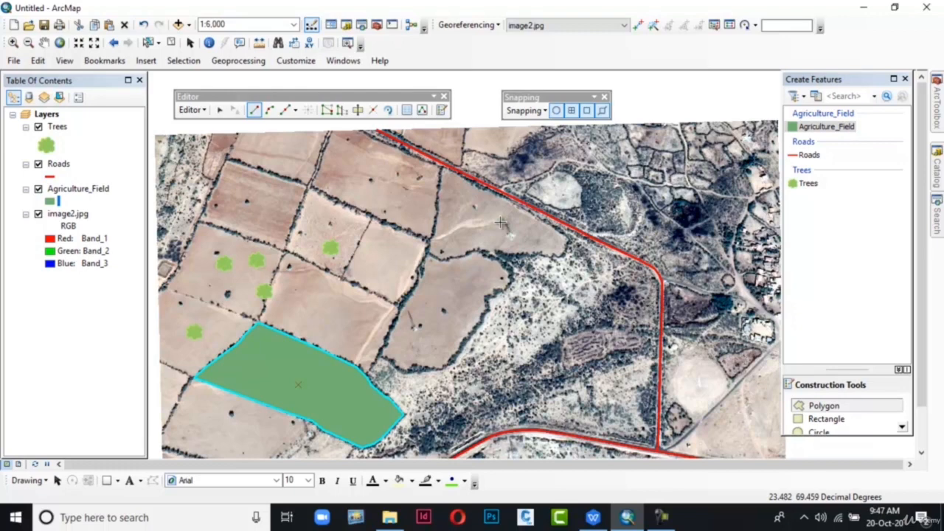
{"action": "left_click", "coordinate": [802, 130]}
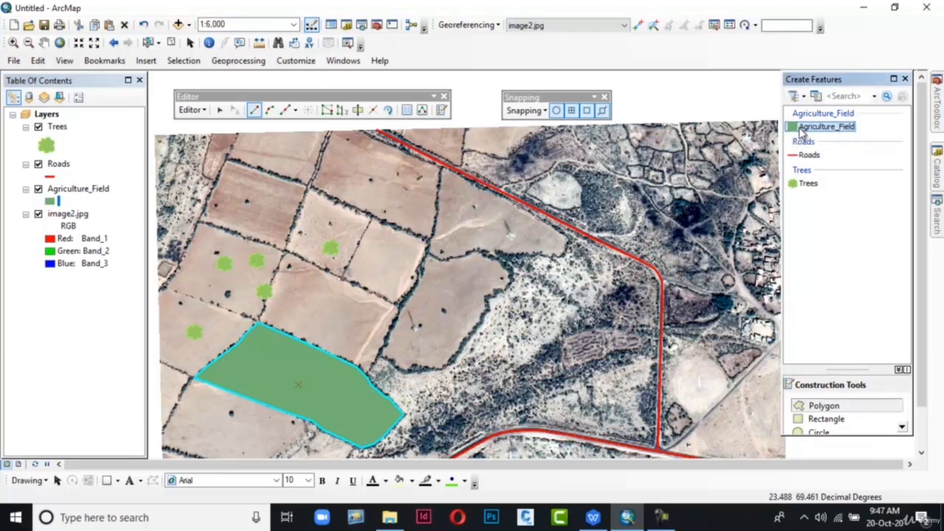
{"action": "left_click", "coordinate": [818, 410]}
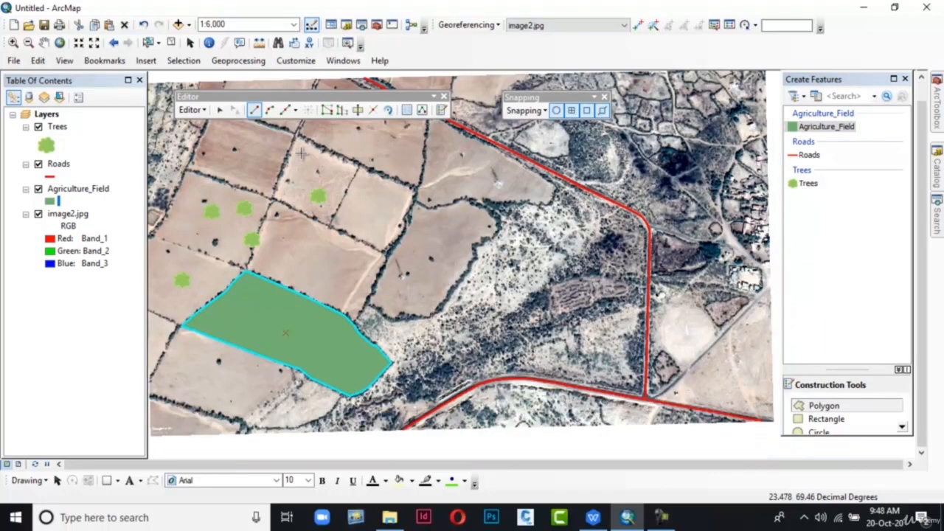
{"action": "left_click", "coordinate": [294, 112]}
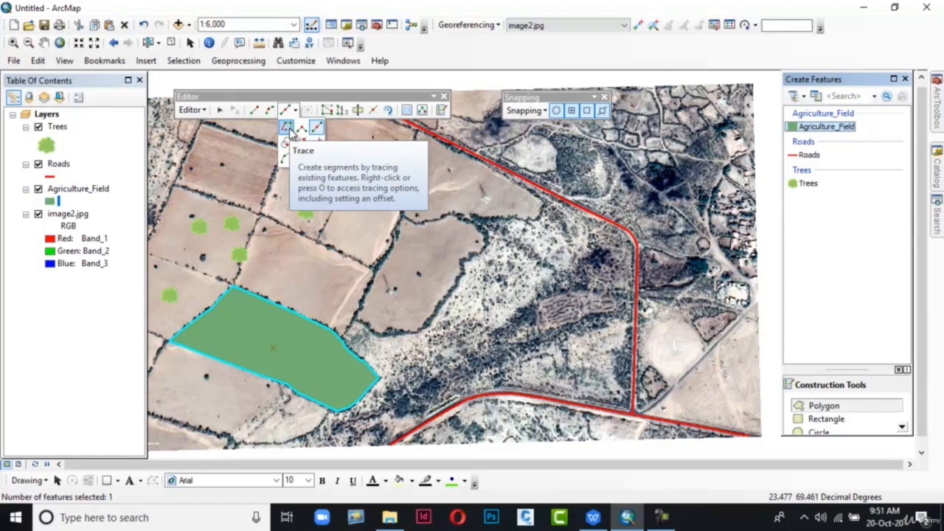
{"action": "left_click", "coordinate": [289, 129]}
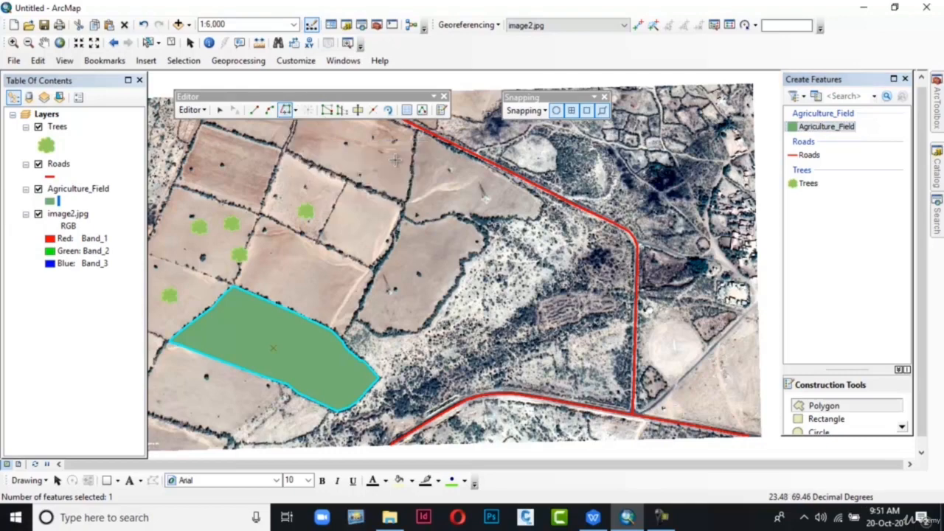
{"action": "scroll", "coordinate": [395, 160], "scroll_direction": "down", "scroll_amount": 2}
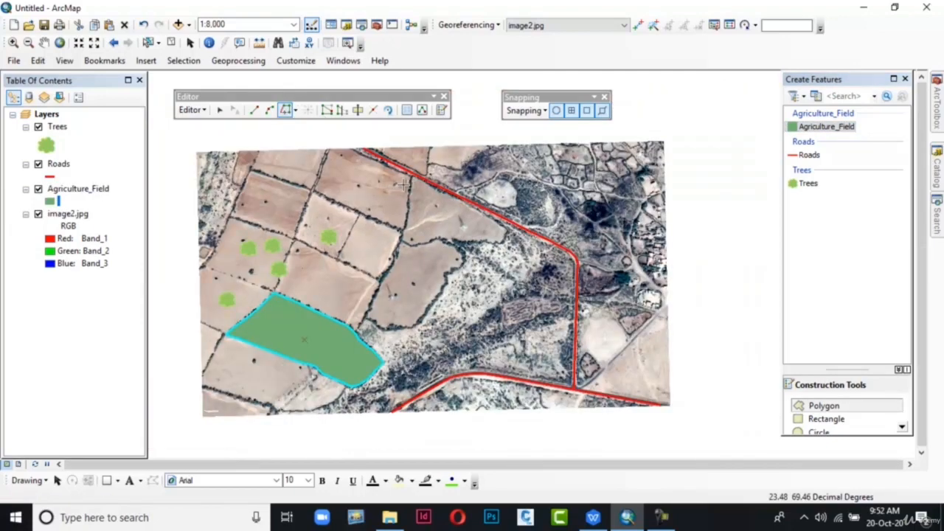
{"action": "scroll", "coordinate": [403, 184], "scroll_direction": "up", "scroll_amount": 4}
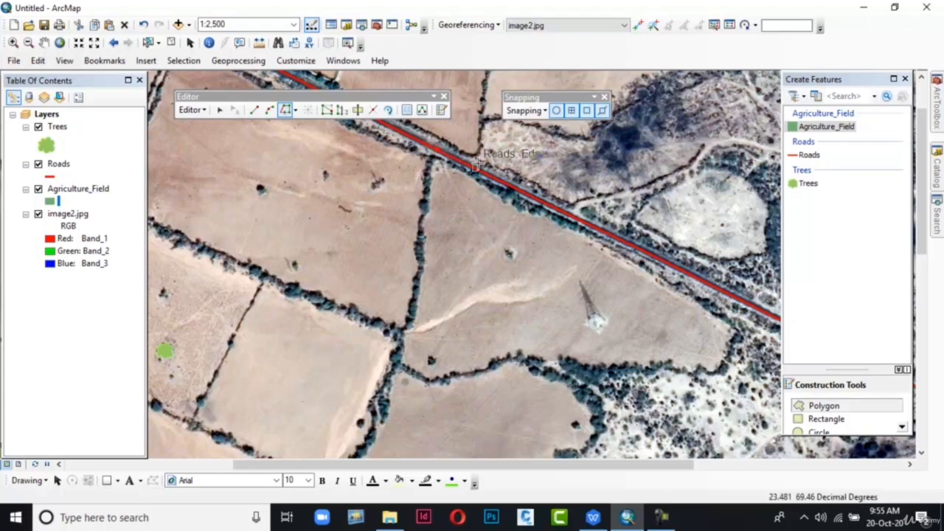
{"action": "scroll", "coordinate": [531, 190], "scroll_direction": "up", "scroll_amount": 1}
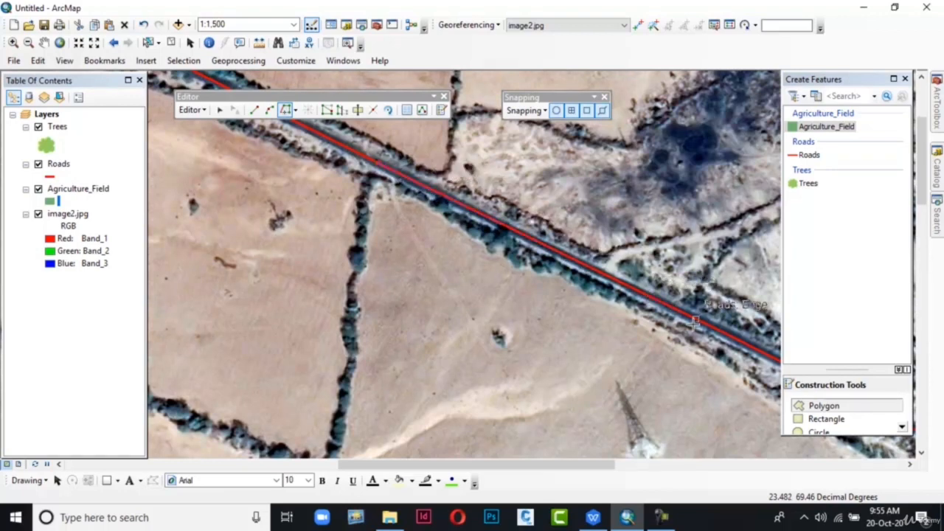
{"action": "left_click_drag", "start_coordinate": [668, 312], "coordinate": [415, 179]}
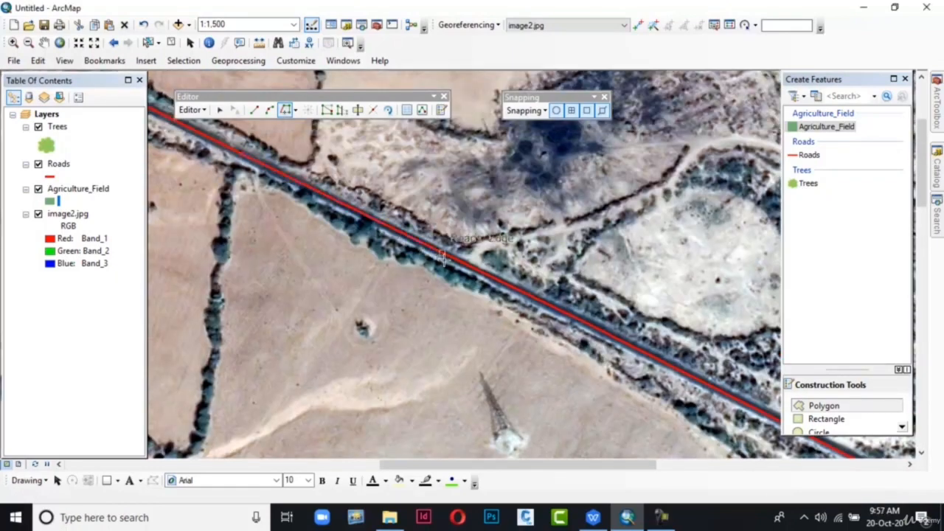
{"action": "left_click_drag", "start_coordinate": [501, 290], "coordinate": [349, 186]}
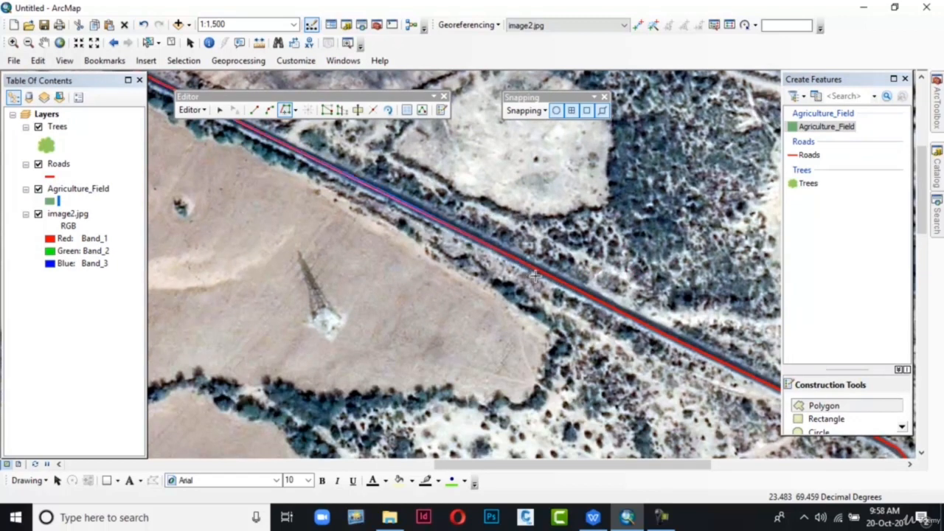
{"action": "left_click", "coordinate": [582, 295]}
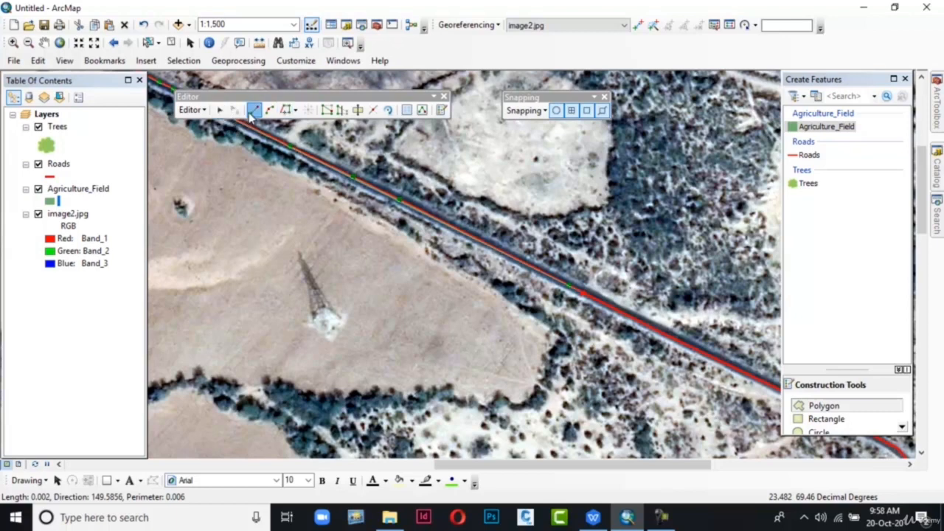
Add straight segments from the road to the tower field's southeast corner and west along the southern hedge to just below the tower
{"action": "double_click", "coordinate": [528, 406]}
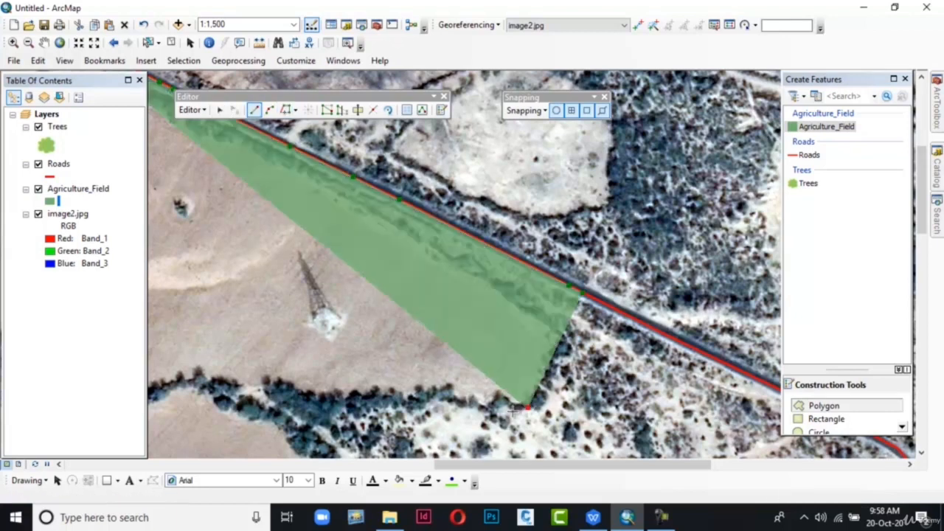
{"action": "left_click", "coordinate": [466, 400]}
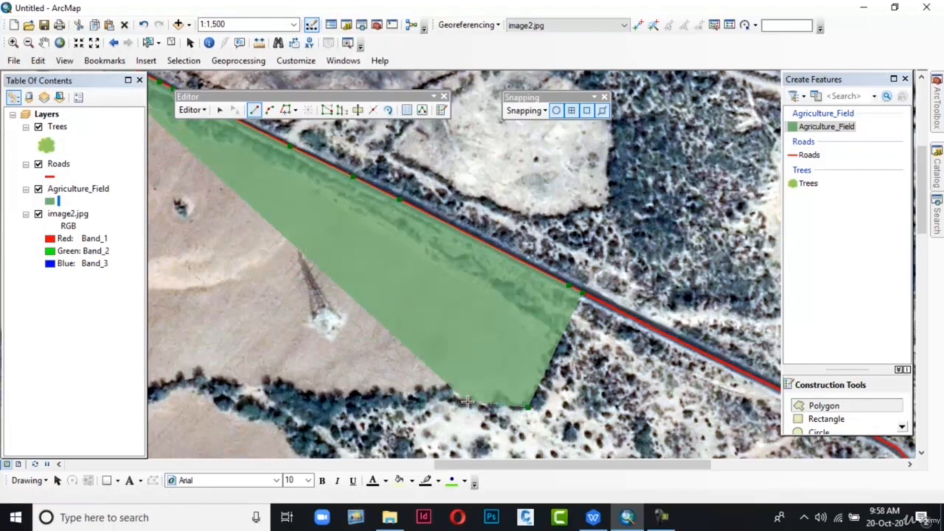
{"action": "left_click", "coordinate": [446, 386]}
{"action": "left_click_drag", "start_coordinate": [445, 386], "coordinate": [655, 305]}
{"action": "left_click", "coordinate": [601, 316]}
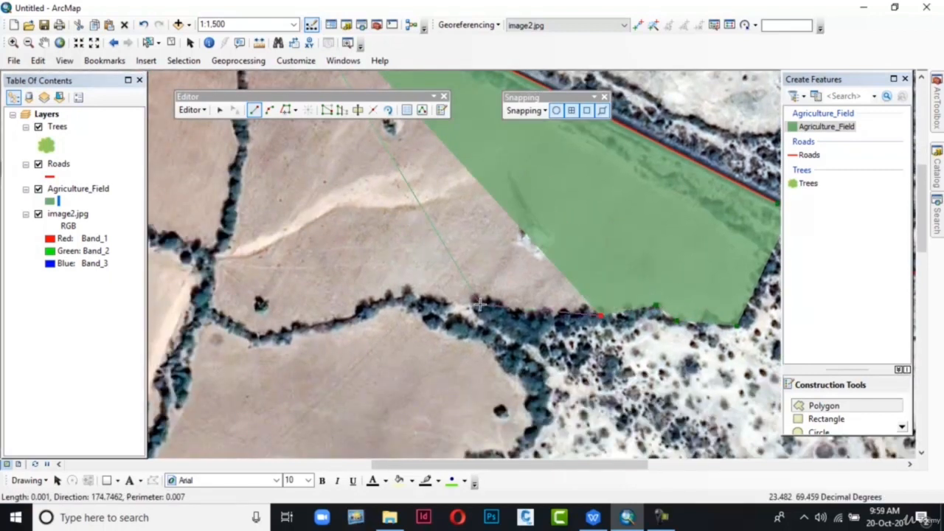
{"action": "left_click", "coordinate": [478, 304]}
Continue the tower field polygon west along the curving southern hedge to the field's southwest corner
{"action": "left_click_drag", "start_coordinate": [478, 303], "coordinate": [592, 288]}
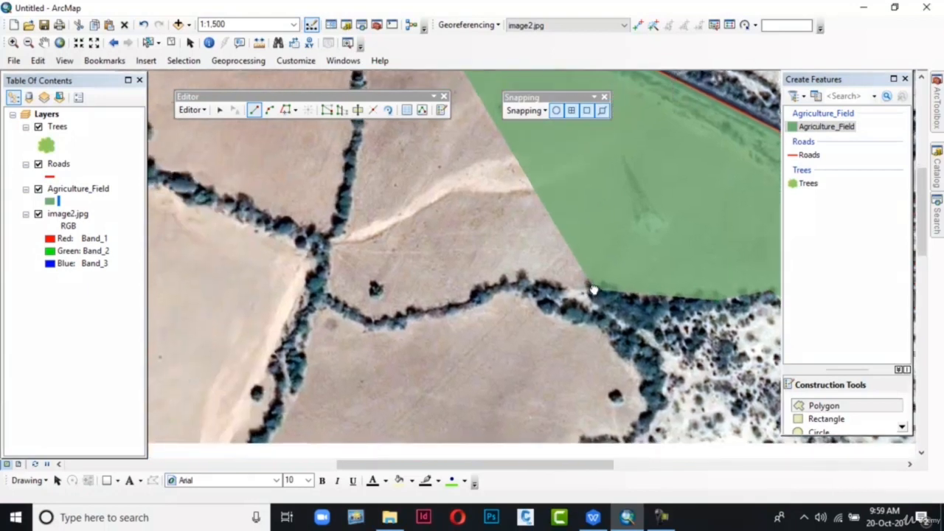
{"action": "left_click", "coordinate": [573, 308]}
{"action": "left_click", "coordinate": [531, 286]}
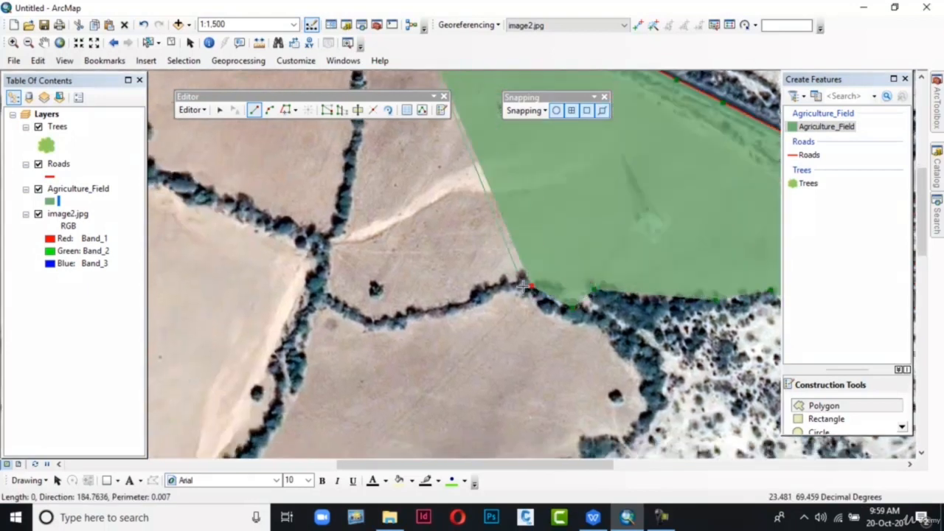
{"action": "left_click", "coordinate": [499, 286]}
{"action": "left_click", "coordinate": [426, 312]}
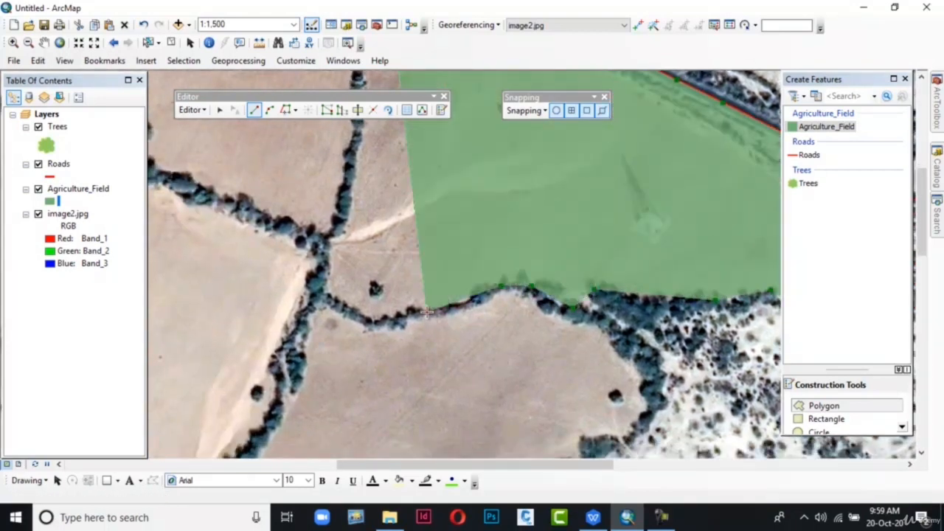
{"action": "left_click", "coordinate": [375, 326]}
{"action": "left_click", "coordinate": [317, 293]}
Trace the tower field's western hedge north towards the road and finish the polygon sketch
{"action": "left_click_drag", "start_coordinate": [317, 293], "coordinate": [403, 368]}
{"action": "left_click", "coordinate": [415, 321]}
{"action": "left_click", "coordinate": [426, 299]}
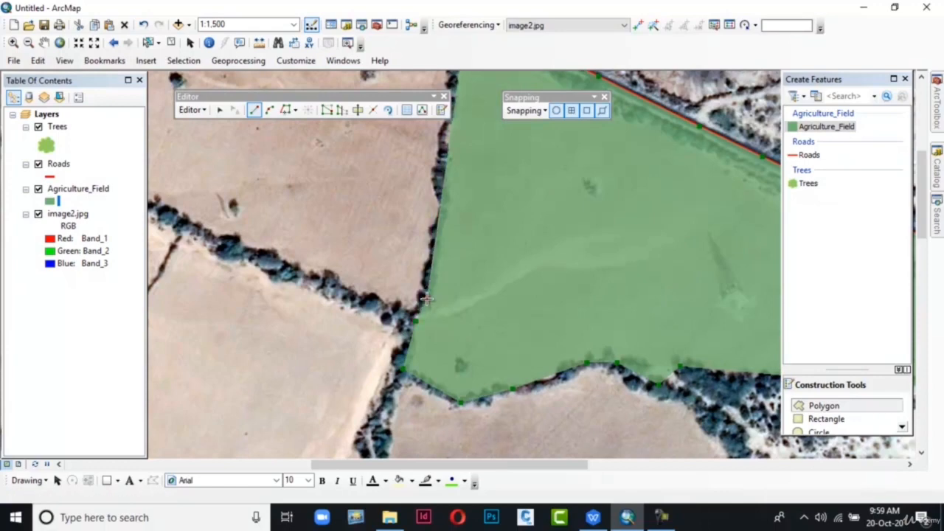
{"action": "left_click", "coordinate": [448, 204]}
{"action": "left_click_drag", "start_coordinate": [447, 204], "coordinate": [446, 356]}
{"action": "left_click", "coordinate": [438, 327]}
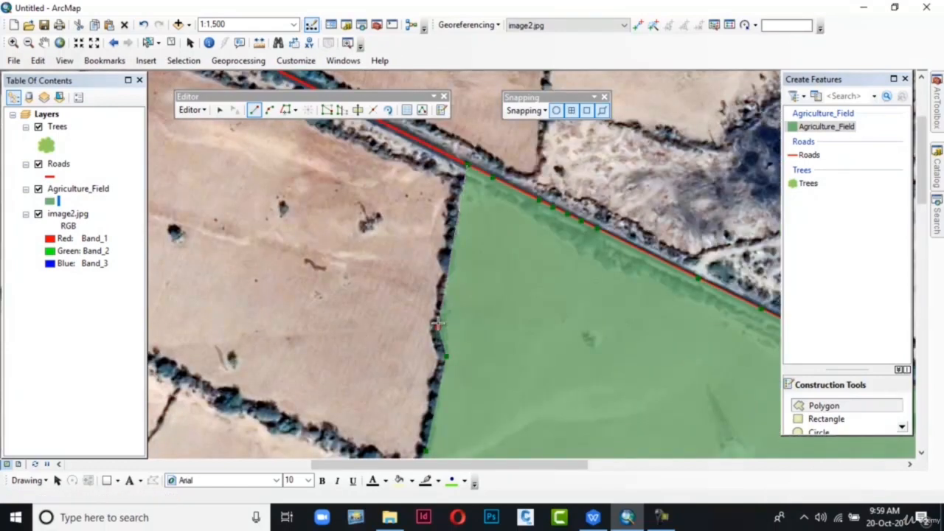
{"action": "left_click", "coordinate": [451, 270]}
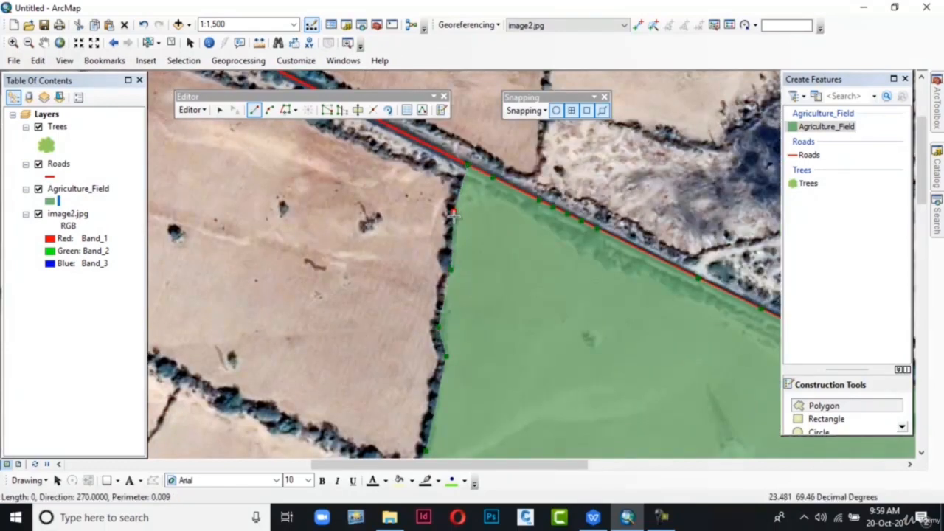
{"action": "left_click", "coordinate": [452, 210]}
{"action": "right_click", "coordinate": [454, 198]}
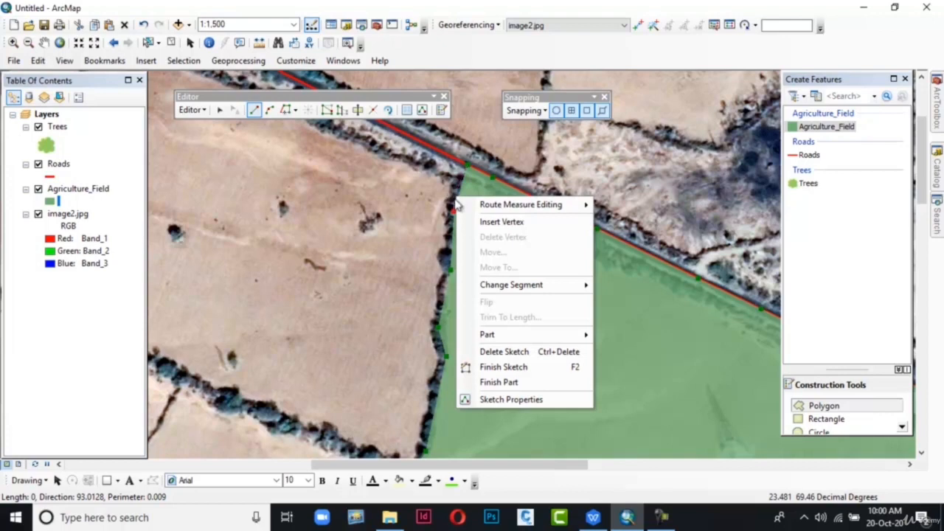
{"action": "left_click", "coordinate": [491, 371]}
Save the edits and stop the edit session
{"action": "scroll", "coordinate": [450, 310], "scroll_direction": "up", "scroll_amount": 2}
{"action": "scroll", "coordinate": [450, 309], "scroll_direction": "down", "scroll_amount": 3}
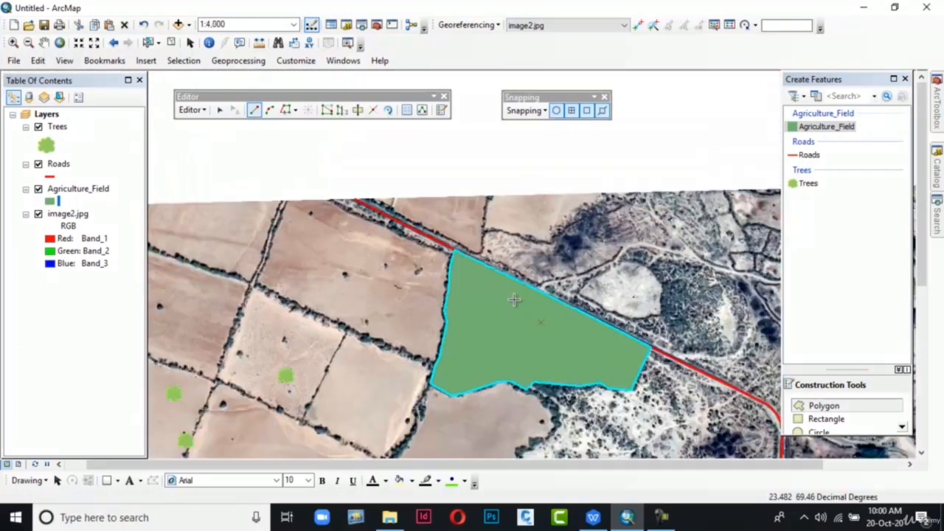
{"action": "left_click_drag", "start_coordinate": [516, 300], "coordinate": [410, 212]}
{"action": "scroll", "coordinate": [463, 219], "scroll_direction": "up", "scroll_amount": 2}
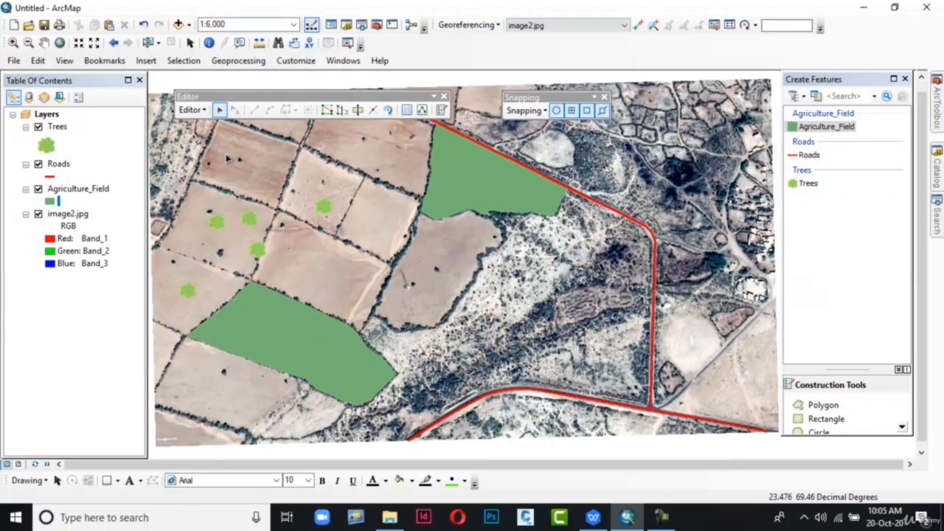
{"action": "left_click", "coordinate": [198, 115]}
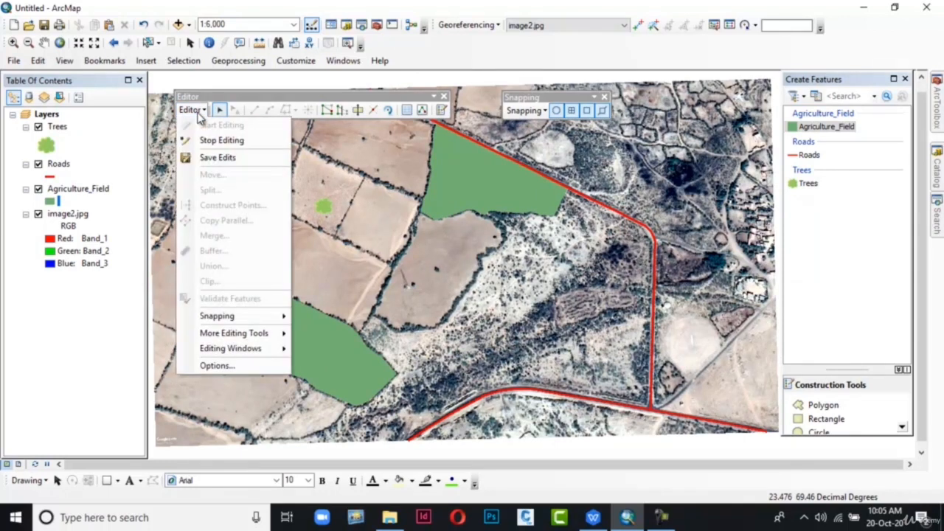
{"action": "left_click", "coordinate": [190, 159]}
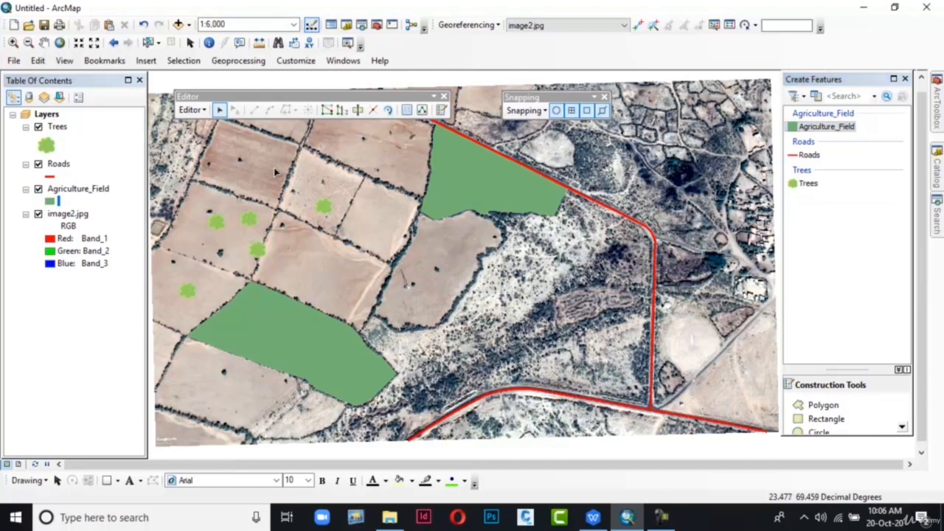
{"action": "left_click", "coordinate": [204, 112]}
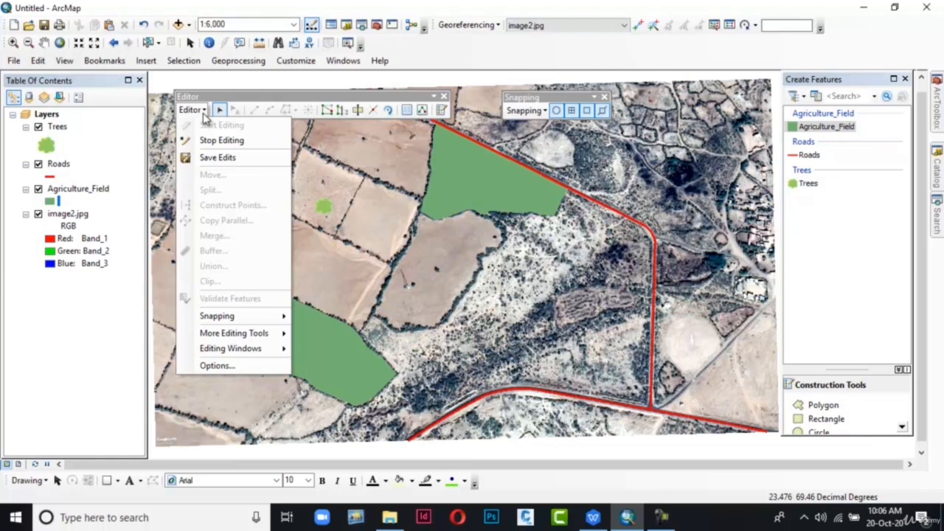
{"action": "left_click", "coordinate": [212, 140]}
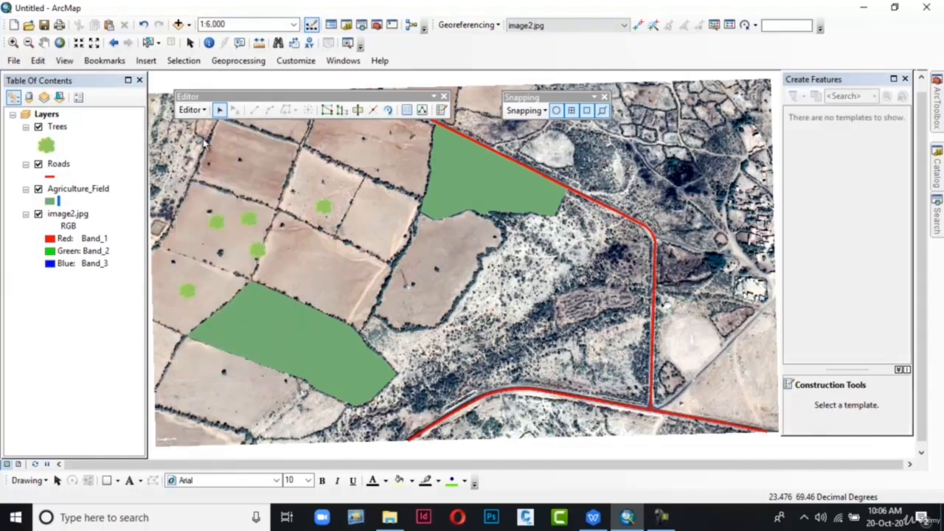
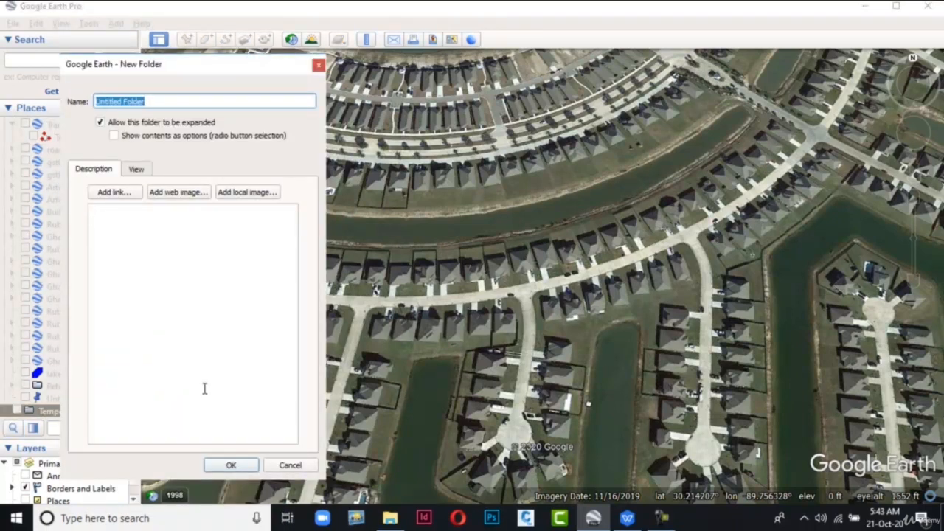
Create a folder named Point Features in Google Earth Pro
{"action": "type", "text": "Point Features"}
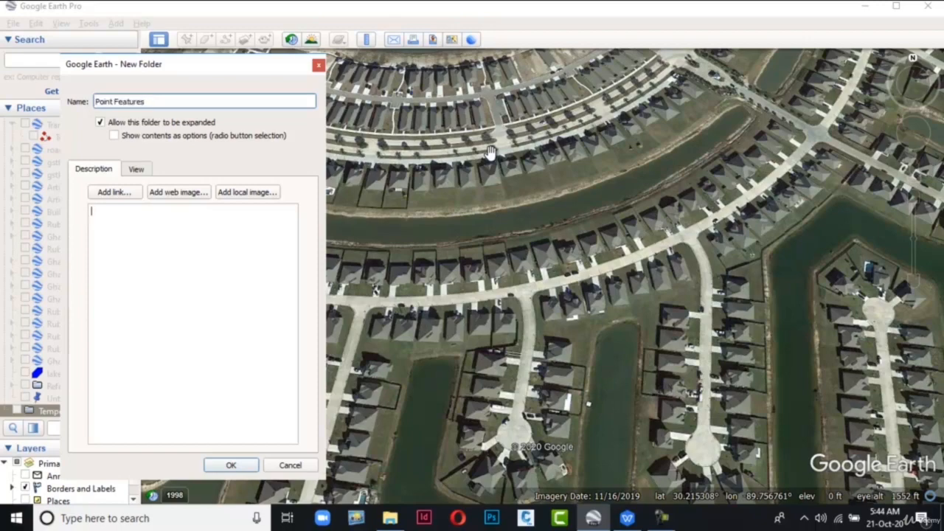
{"action": "left_click", "coordinate": [231, 465]}
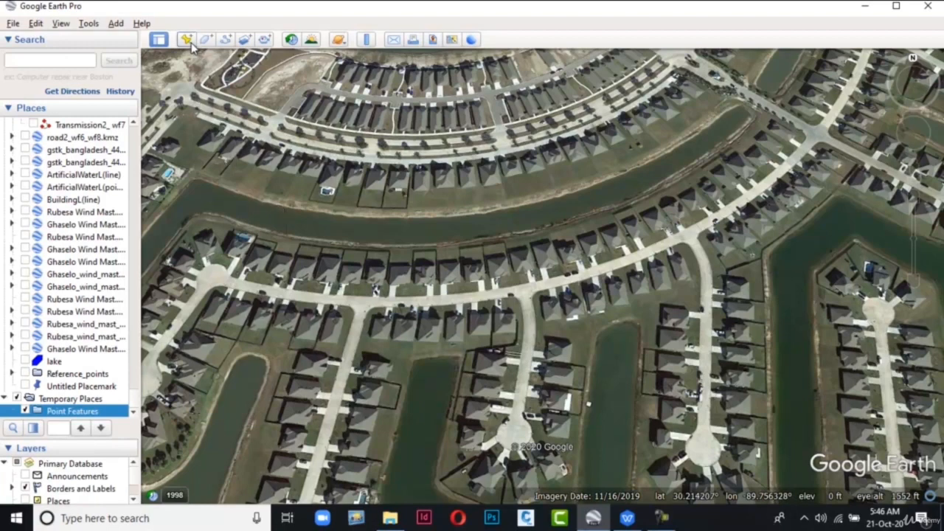
Add a placemark named Point Features1 on a house north of the curved street, at about 30.21423°, -89.75711°
{"action": "left_click", "coordinate": [189, 43]}
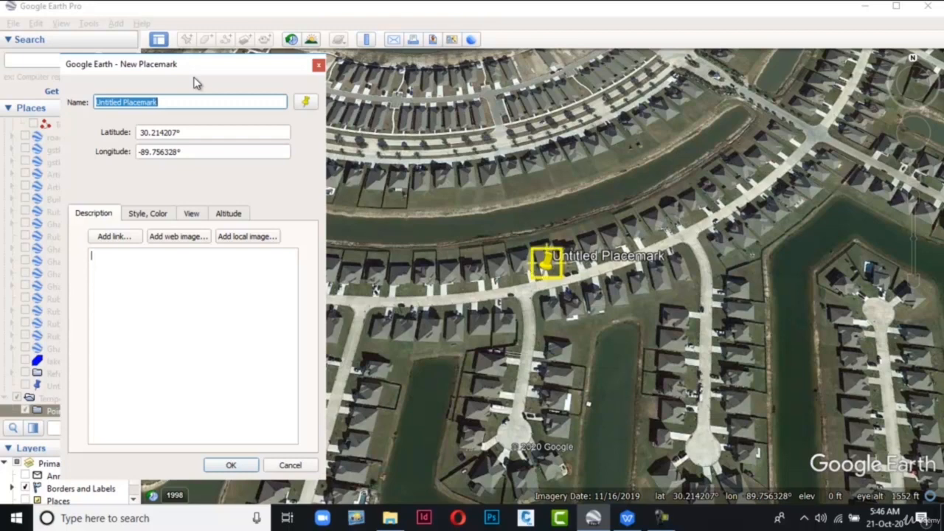
{"action": "left_click_drag", "start_coordinate": [546, 269], "coordinate": [448, 284]}
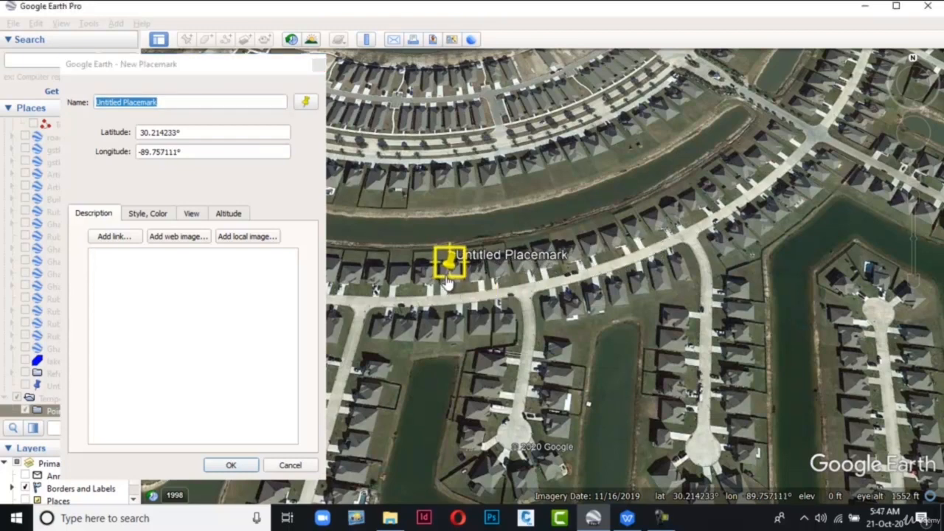
{"action": "left_click", "coordinate": [181, 103]}
{"action": "left_click_drag", "start_coordinate": [182, 103], "coordinate": [95, 104]}
{"action": "type", "text": "Point Features"}
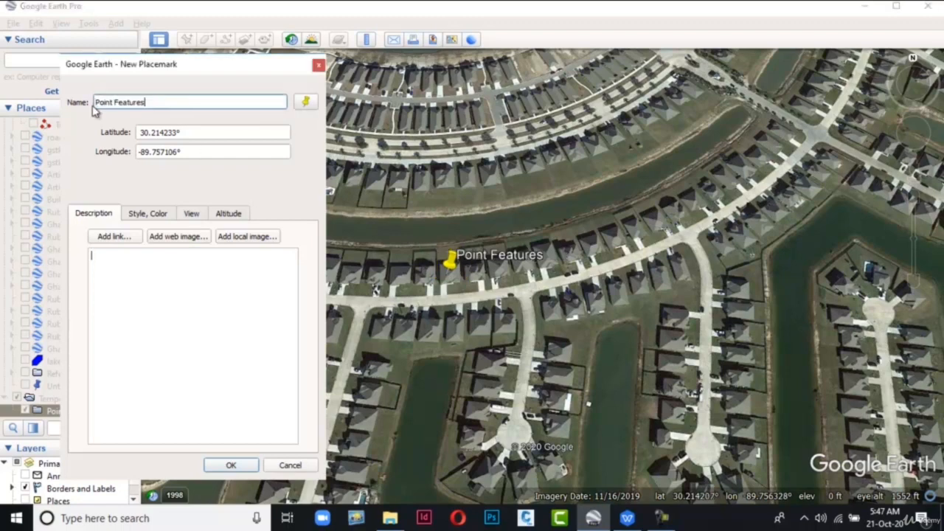
{"action": "type", "text": "1"}
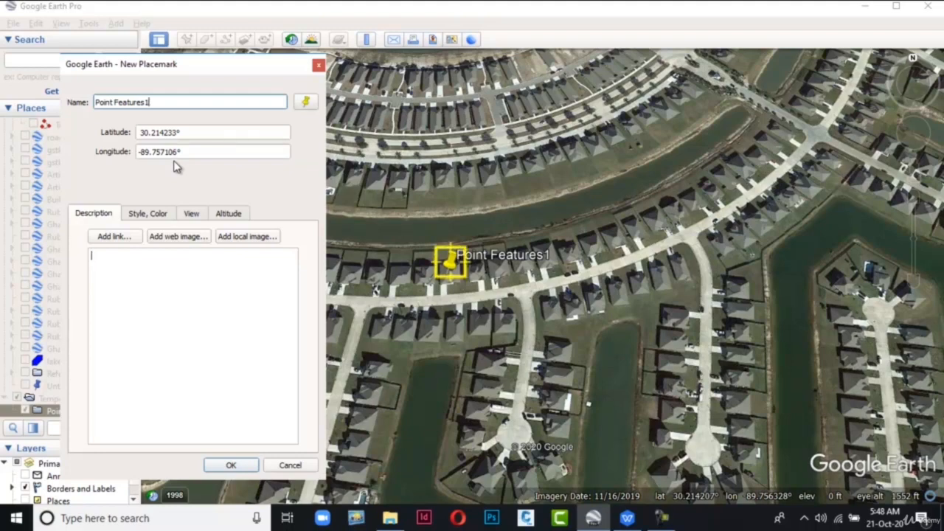
Give the Point Features1 placemark the black-and-white placemark square icon and colour it yellow (#ffff00)
{"action": "left_click", "coordinate": [169, 215]}
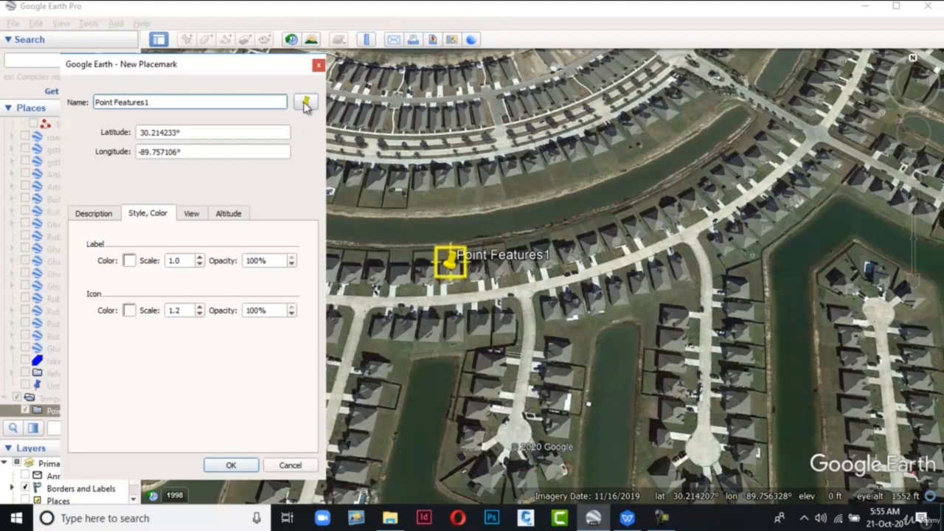
{"action": "left_click", "coordinate": [306, 103]}
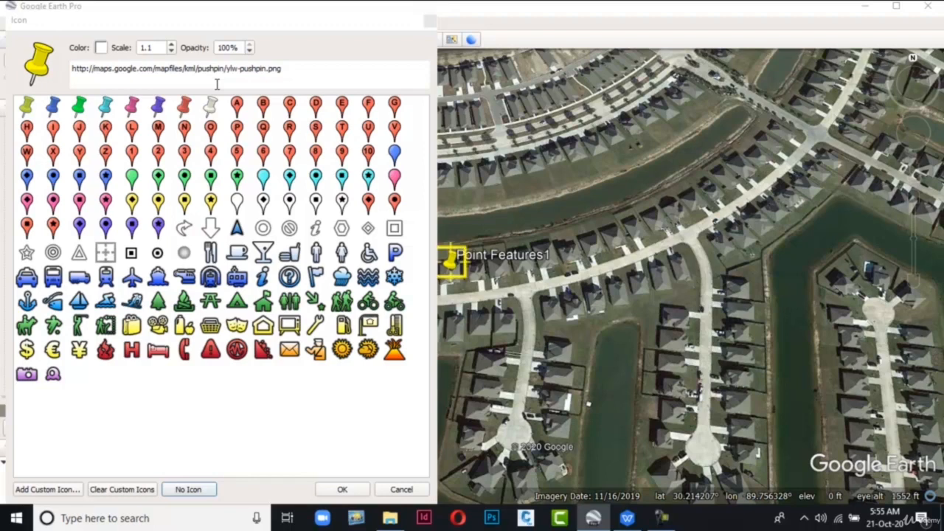
{"action": "left_click", "coordinate": [135, 254]}
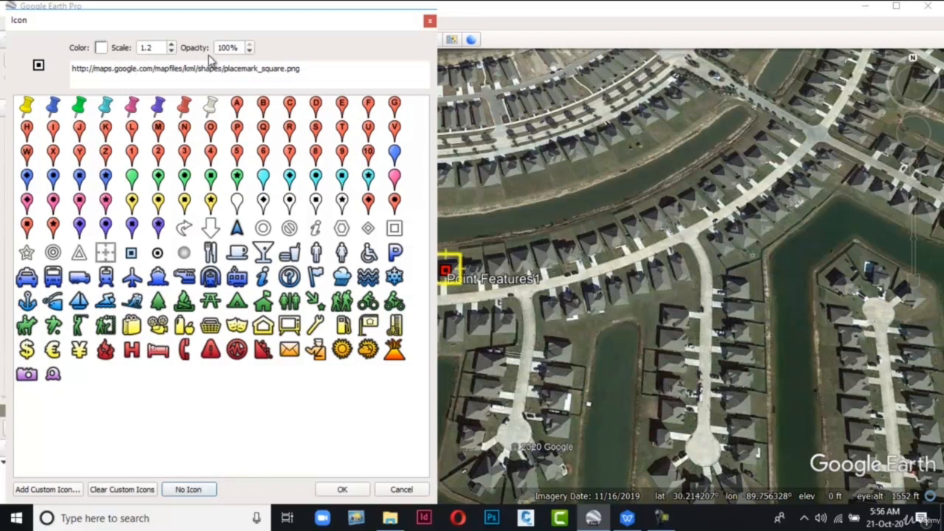
{"action": "left_click", "coordinate": [104, 50]}
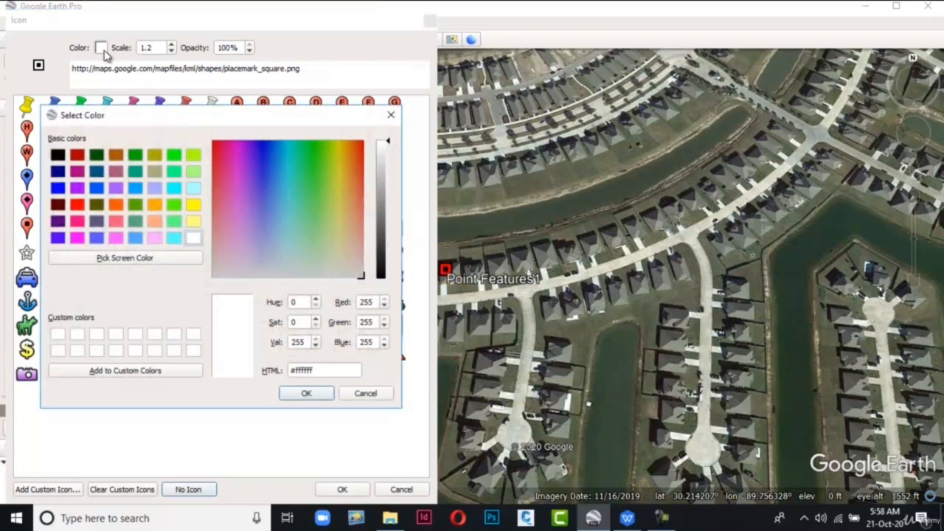
{"action": "left_click", "coordinate": [194, 209]}
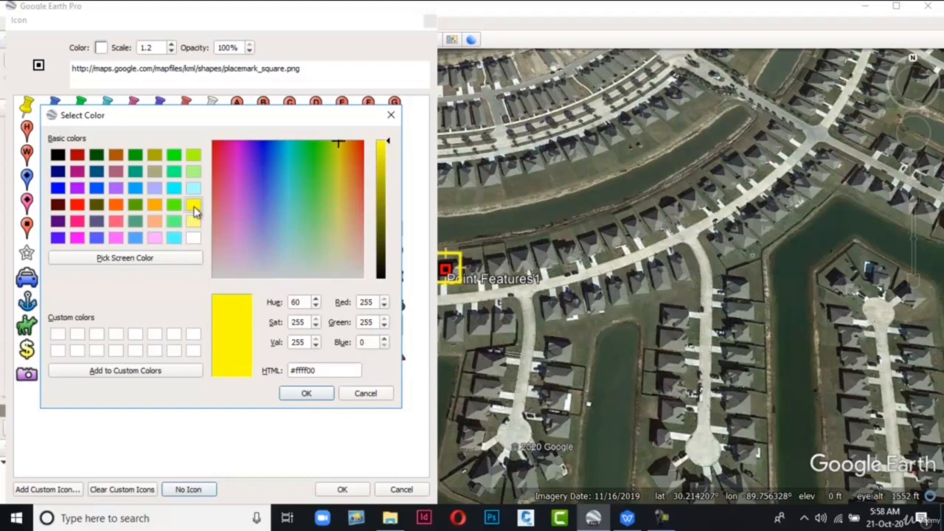
{"action": "left_click", "coordinate": [285, 396]}
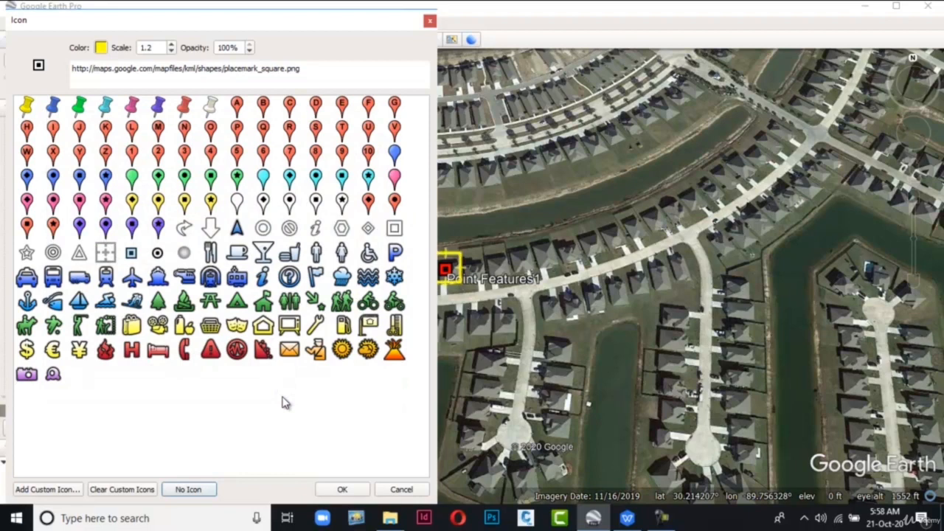
Set the Point Features1 icon scale to 1.0 and save the placemark
{"action": "key", "text": "Tab"}
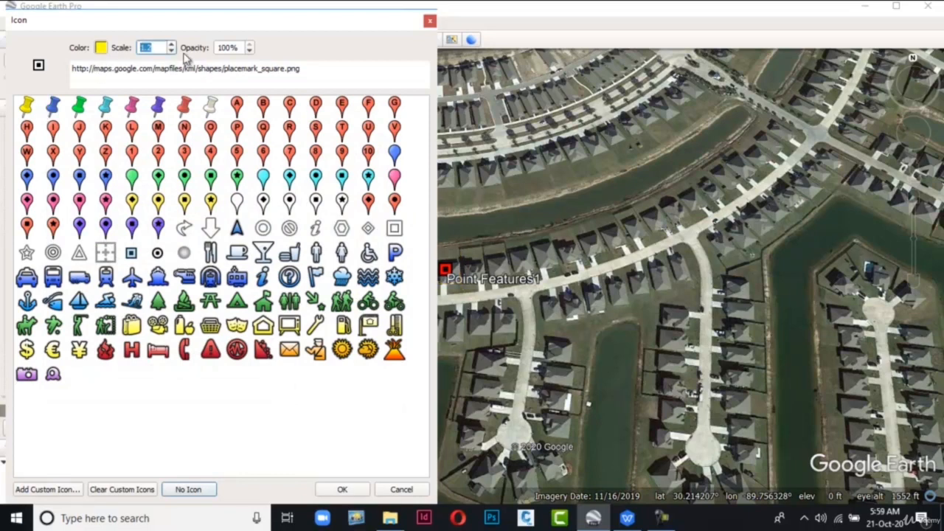
{"action": "left_click", "coordinate": [173, 50]}
{"action": "left_click", "coordinate": [173, 51]}
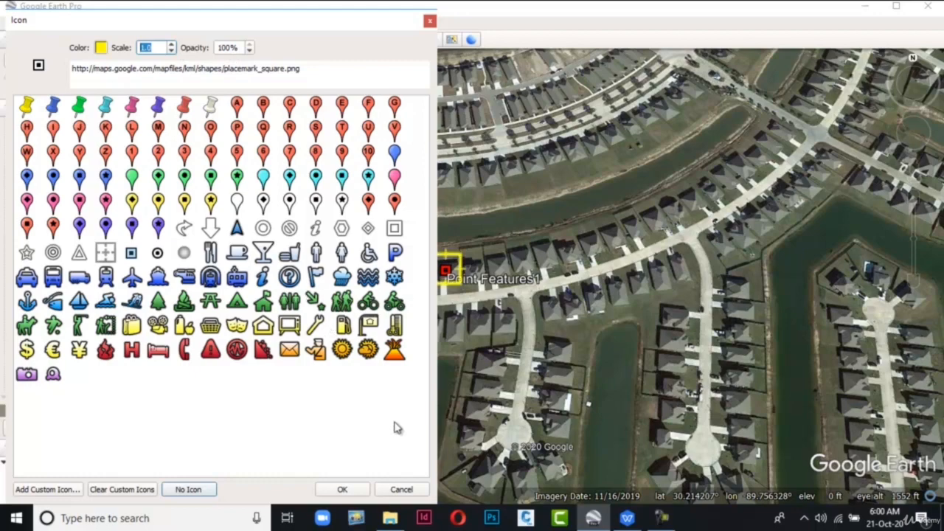
{"action": "left_click", "coordinate": [347, 488]}
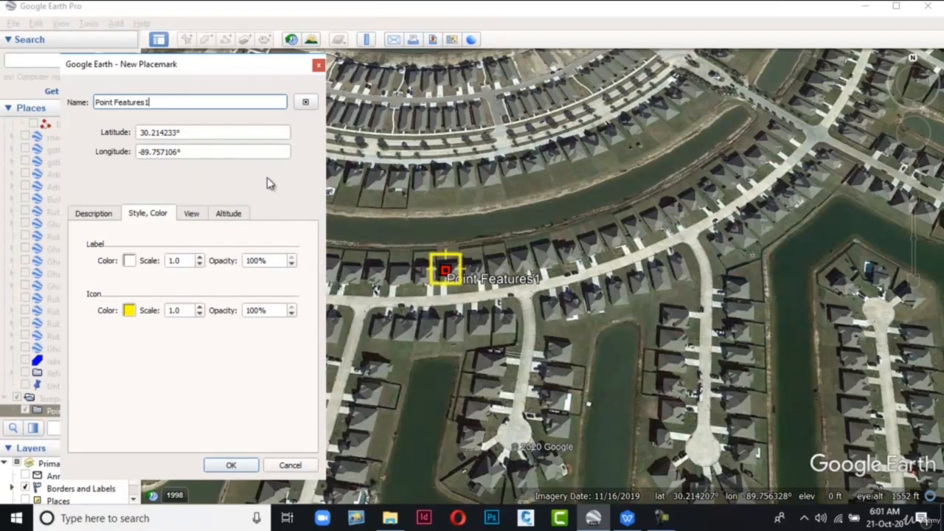
{"action": "left_click", "coordinate": [247, 465]}
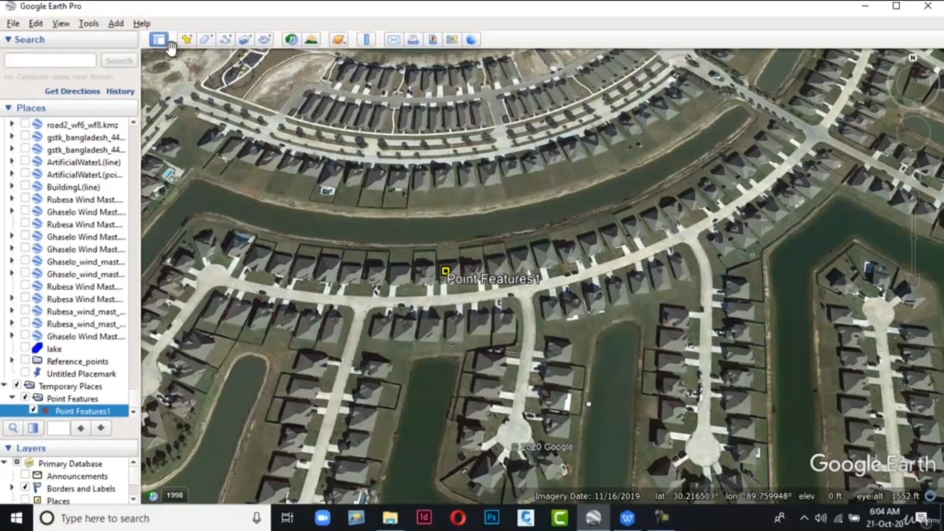
Add a second placemark named Point Features 2 on the house just east of Point Features1, at about 30.21420°, -89.75688°
{"action": "left_click", "coordinate": [187, 40]}
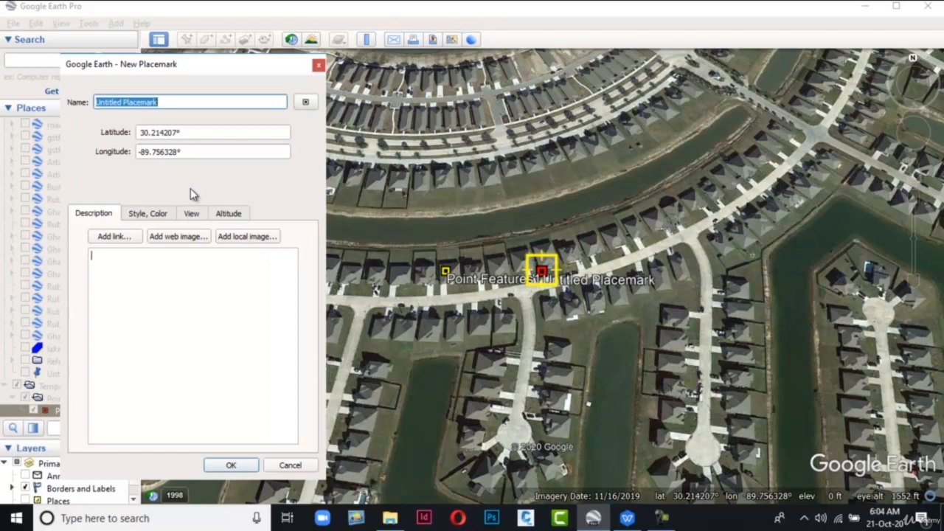
{"action": "left_click_drag", "start_coordinate": [542, 273], "coordinate": [476, 287]}
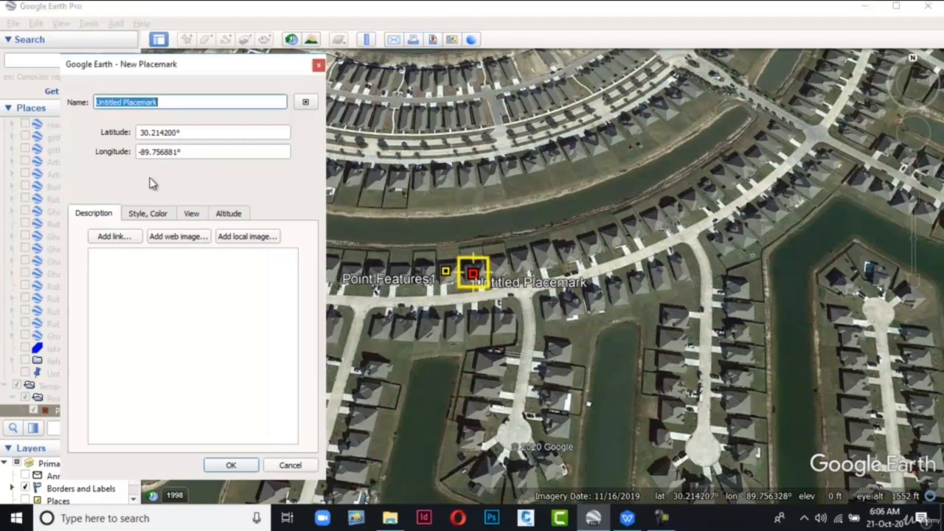
{"action": "type", "text": "Point Features"}
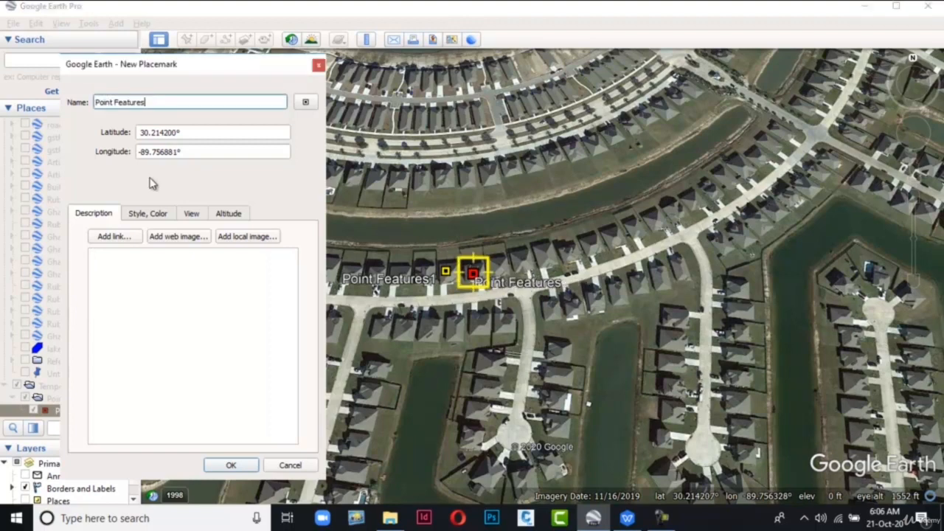
{"action": "type", "text": "2"}
Set the Point Features 2 icon colour to red (#ff0000)
{"action": "left_click", "coordinate": [147, 215]}
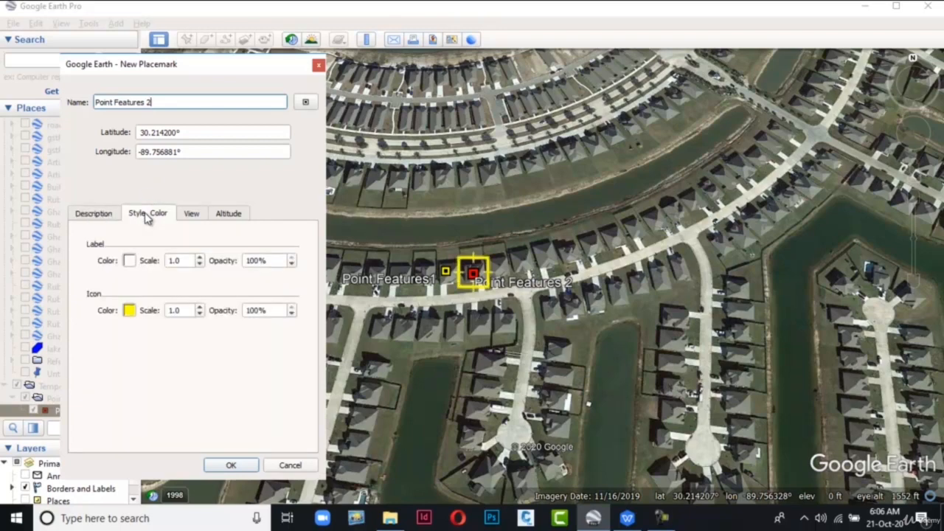
{"action": "left_click", "coordinate": [129, 312]}
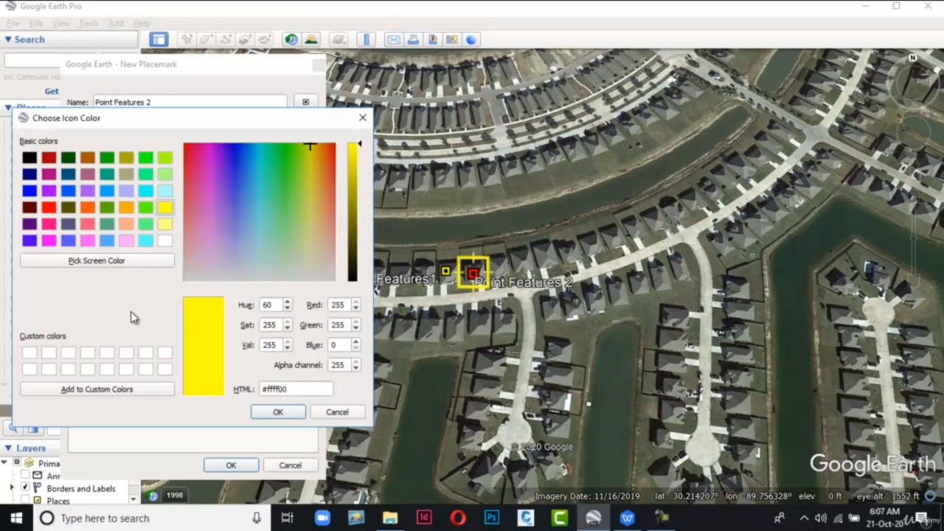
{"action": "left_click", "coordinate": [49, 210]}
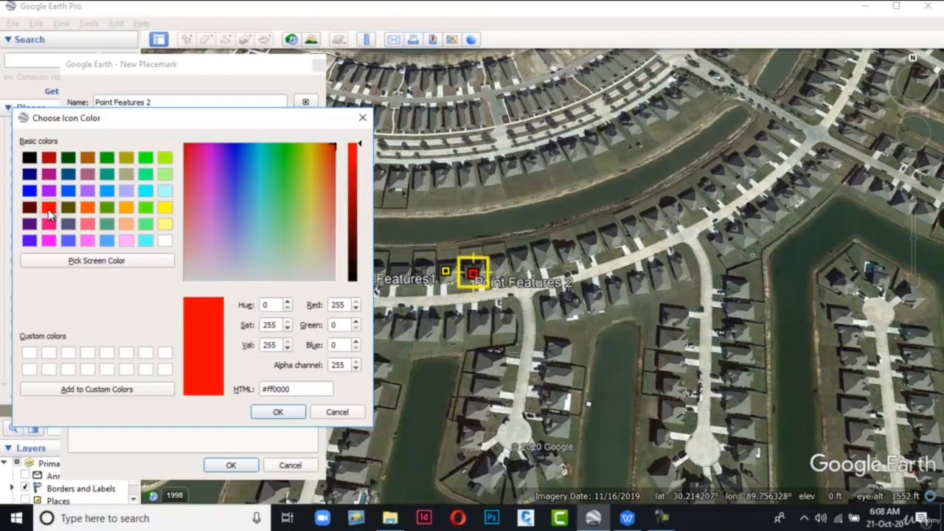
{"action": "left_click", "coordinate": [278, 411]}
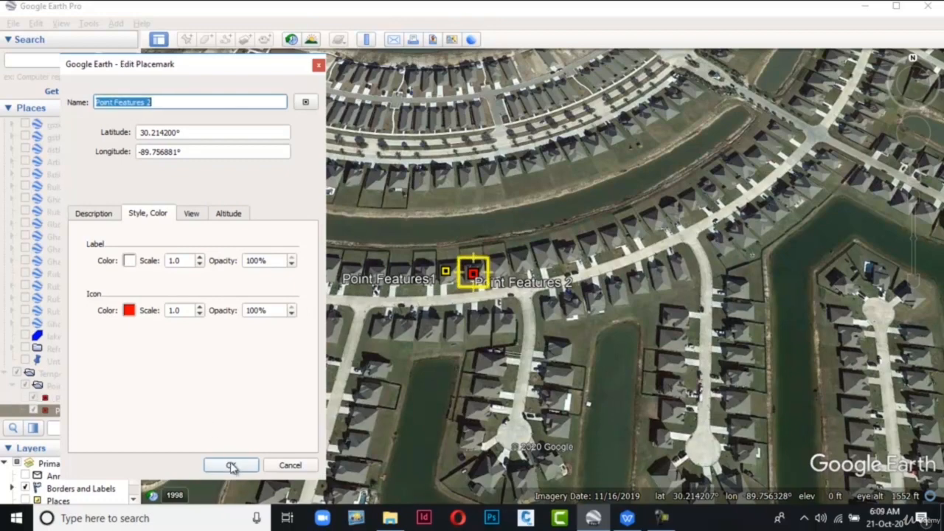
Accept the Point Features 2 placemark settings and start a new placemark named Point Features 3
{"action": "left_click", "coordinate": [237, 464]}
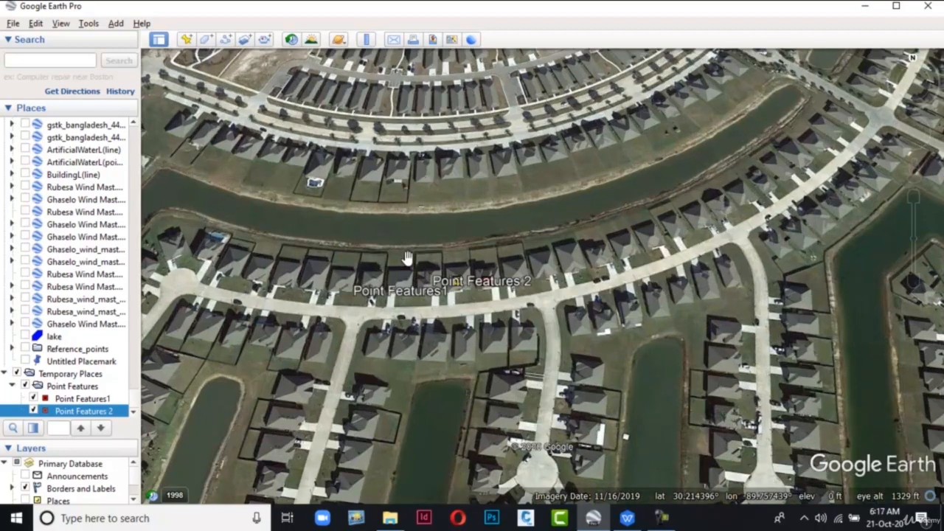
{"action": "left_click", "coordinate": [189, 39]}
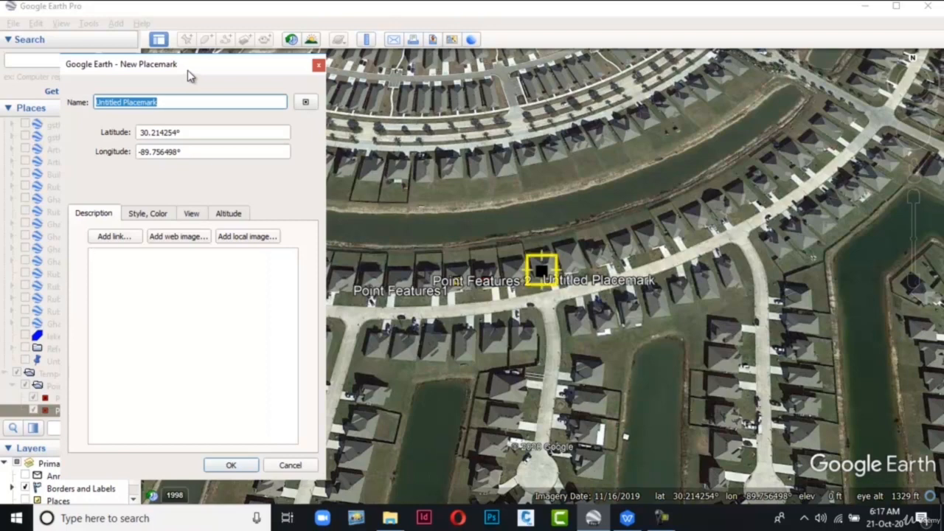
{"action": "type", "text": "Point Features"}
{"action": "type", "text": "3"}
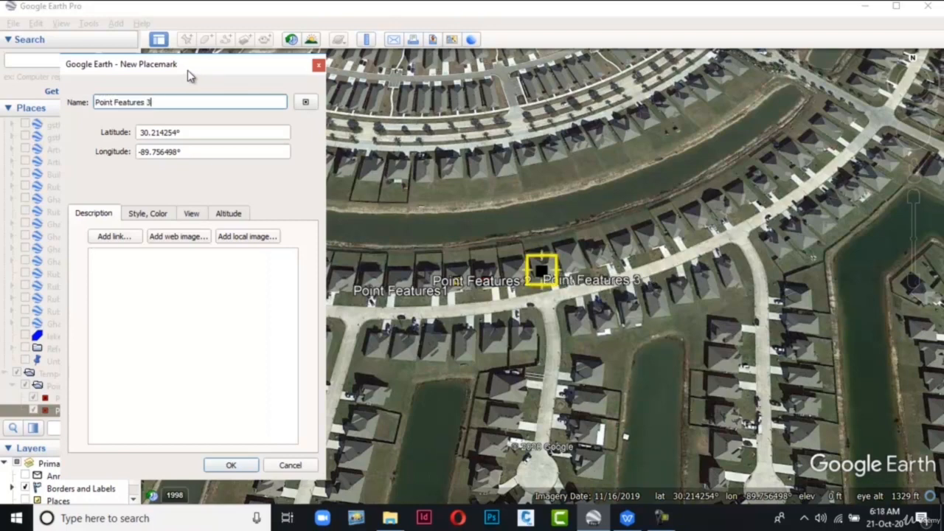
Color the new placemark's icon dark green (#005500) and place it on the house just east of Point Features 2
{"action": "left_click", "coordinate": [168, 220]}
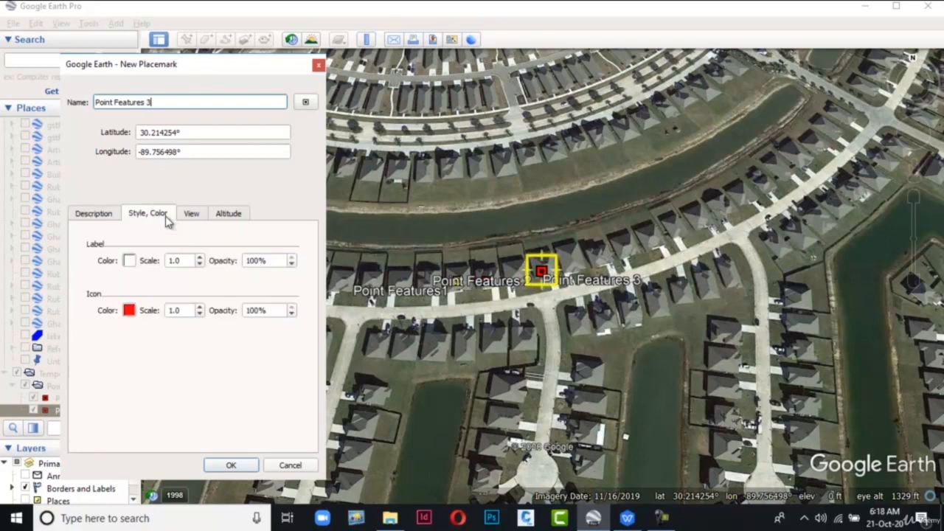
{"action": "left_click", "coordinate": [130, 313]}
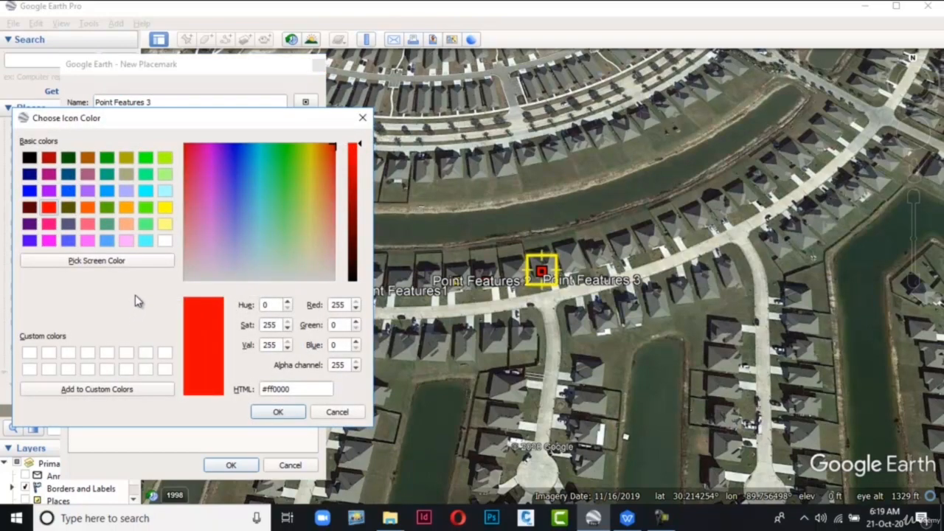
{"action": "left_click", "coordinate": [66, 161]}
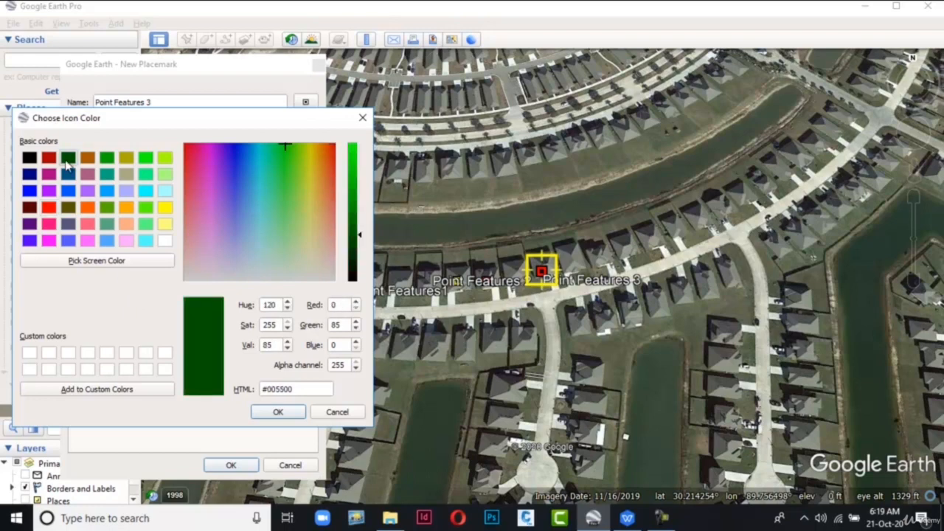
{"action": "left_click", "coordinate": [294, 413]}
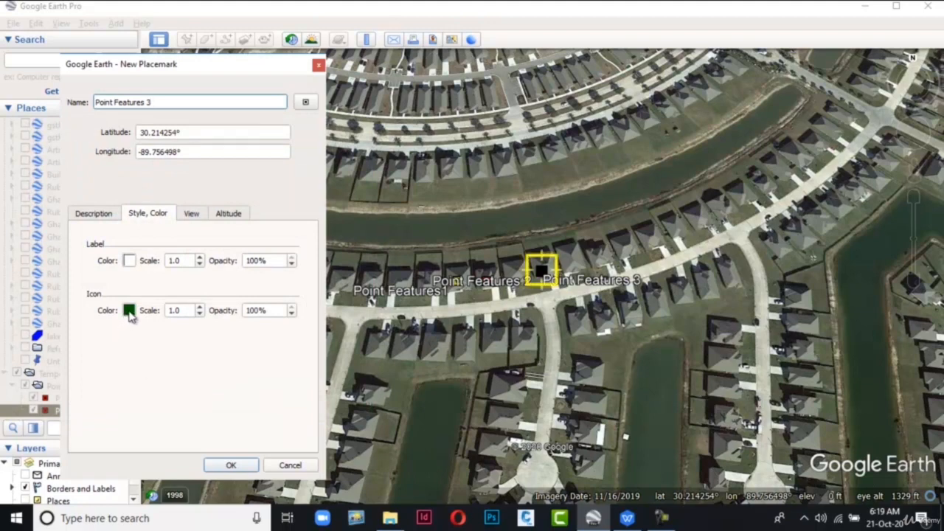
{"action": "left_click_drag", "start_coordinate": [541, 269], "coordinate": [518, 288]}
{"action": "left_click", "coordinate": [249, 467]}
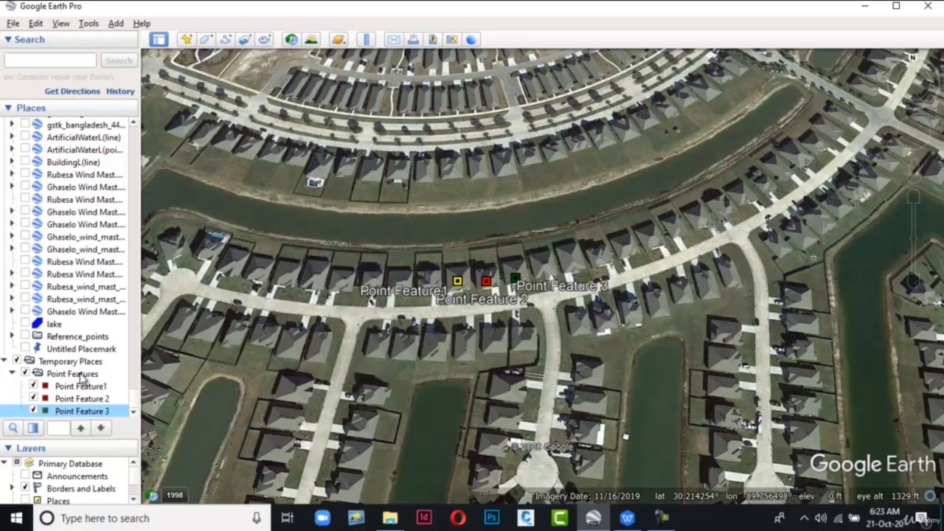
Save the Point Features folder as Point Features.kml in KML format in New folder, one level above Shapefiles
{"action": "right_click", "coordinate": [82, 376]}
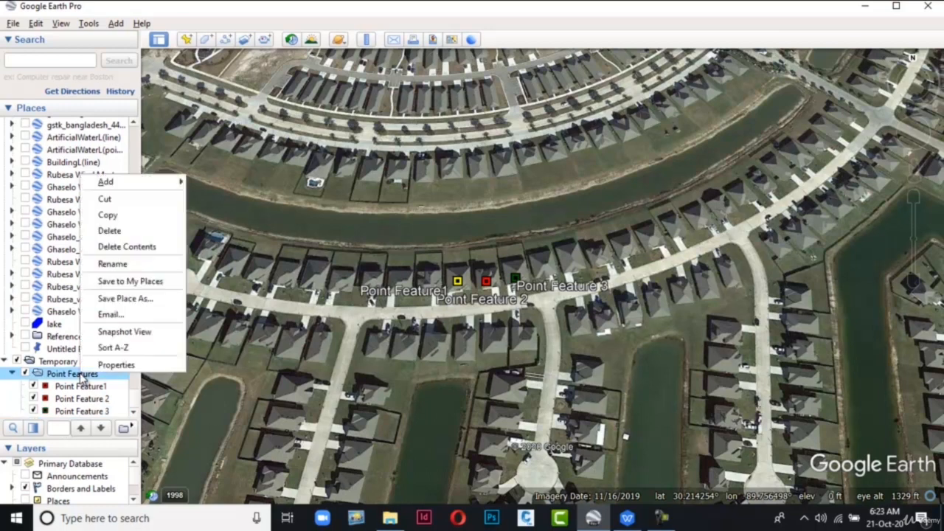
{"action": "right_click", "coordinate": [63, 379]}
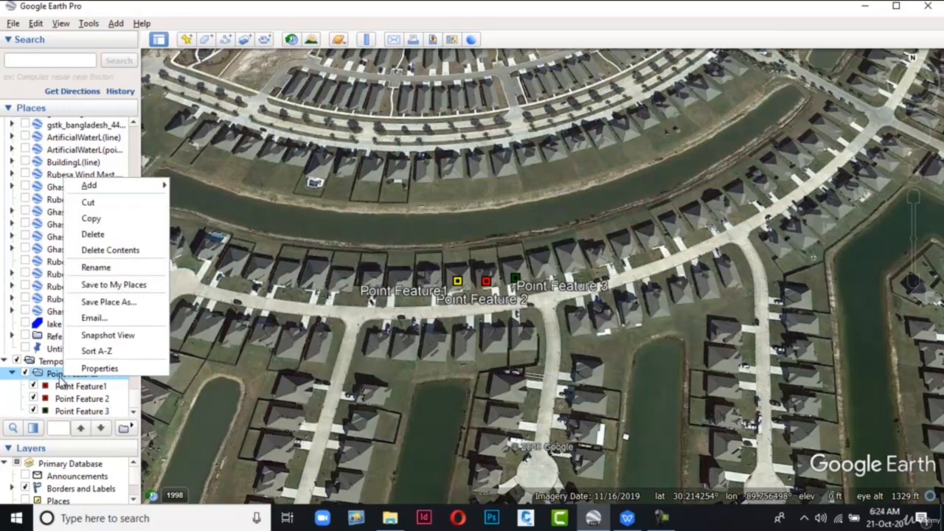
{"action": "left_click", "coordinate": [88, 306]}
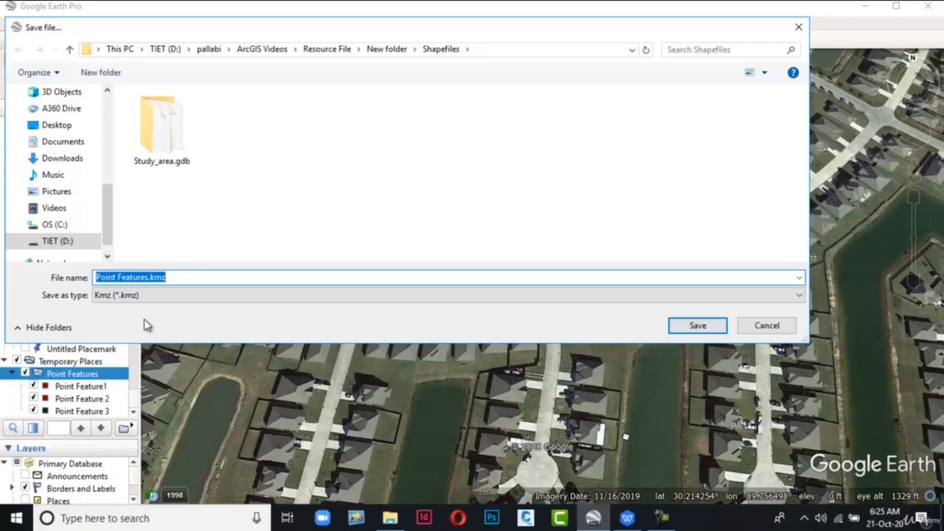
{"action": "key", "text": "alt+Up"}
{"action": "left_click", "coordinate": [180, 295]}
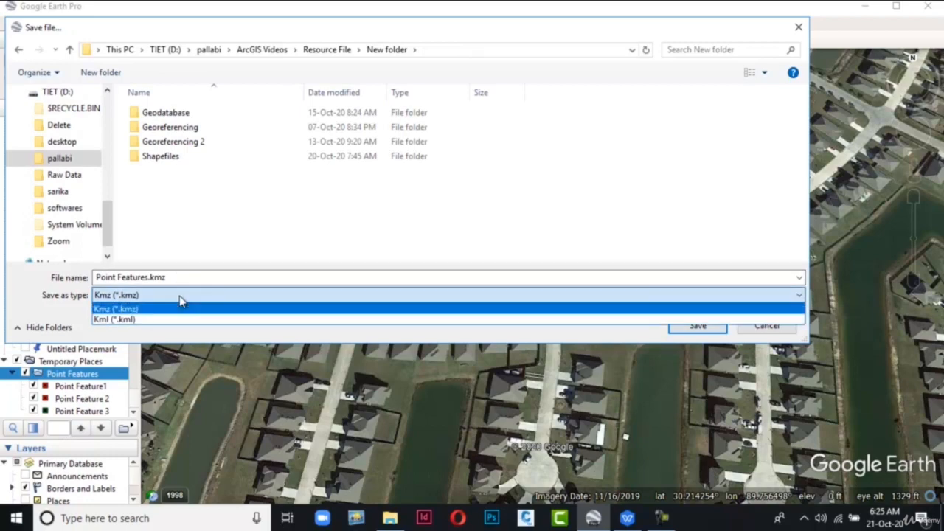
{"action": "left_click", "coordinate": [175, 320]}
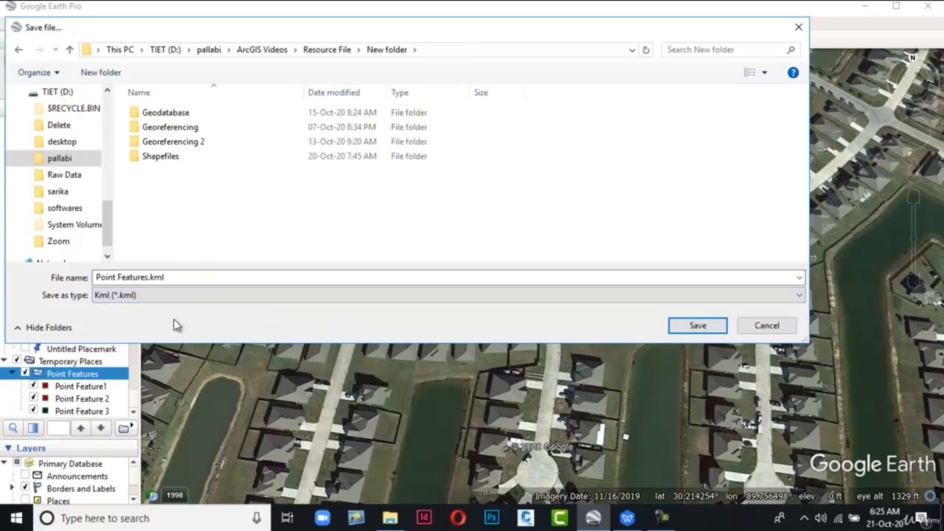
{"action": "left_click", "coordinate": [698, 325]}
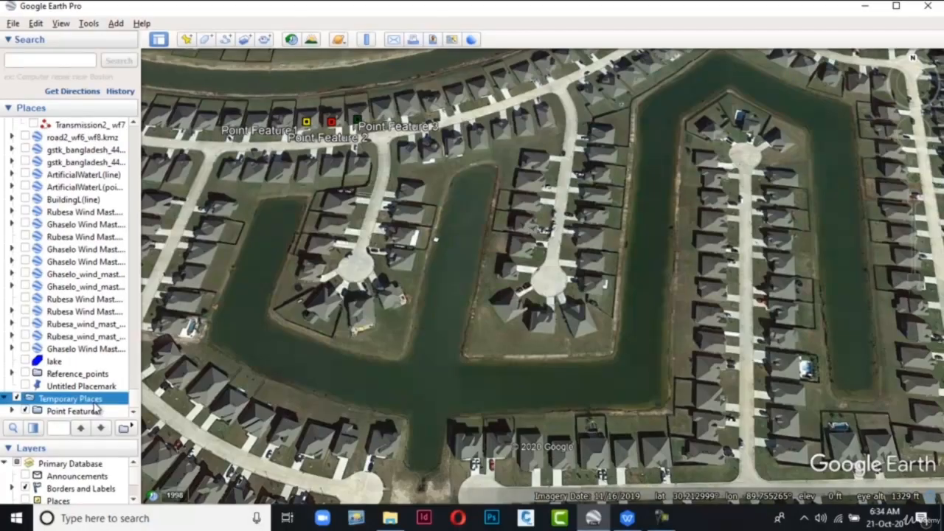
Add a folder named Line Features under Temporary Places
{"action": "right_click", "coordinate": [94, 402]}
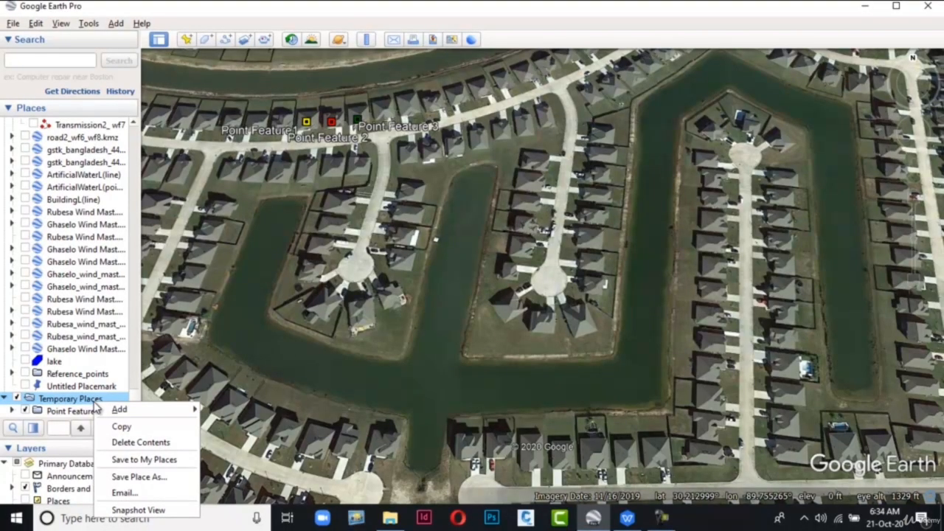
{"action": "mouse_move", "coordinate": [118, 412]}
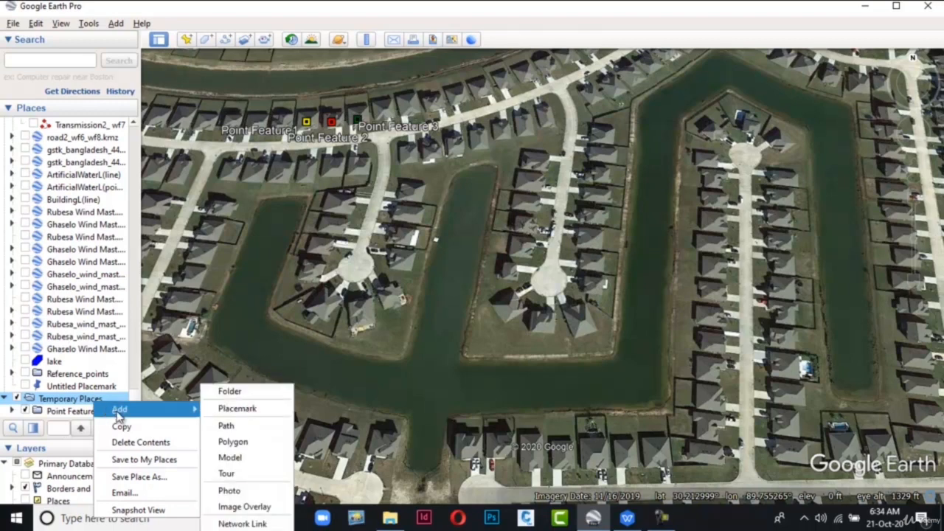
{"action": "left_click", "coordinate": [211, 396]}
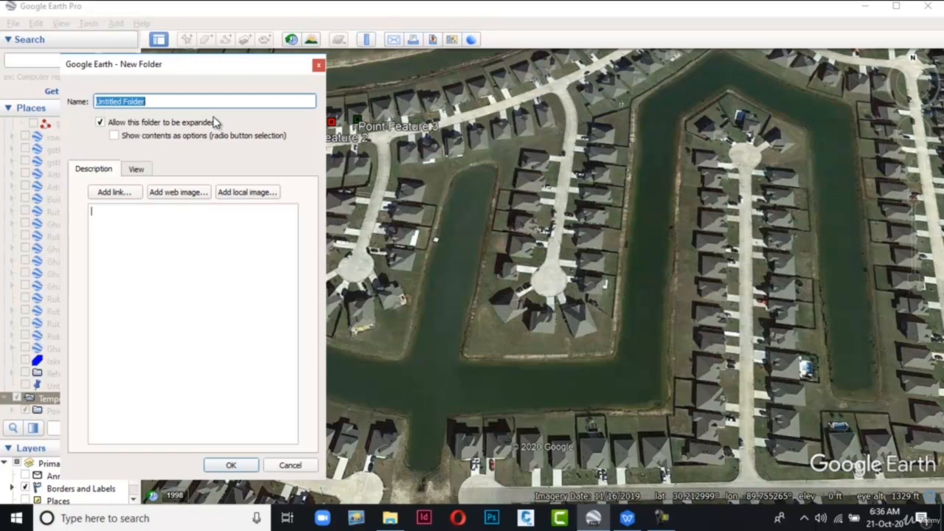
{"action": "type", "text": "Line Featured"}
{"action": "key", "text": "BackSpace"}
{"action": "type", "text": "s"}
{"action": "left_click", "coordinate": [238, 466]}
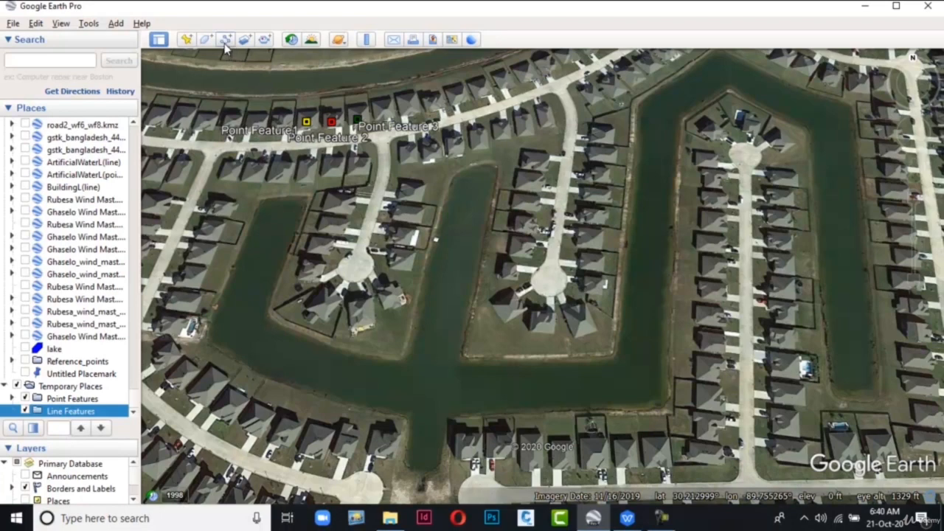
Start a new path named Street 1 in the Line Features folder and set its line color to red (#ff0000)
{"action": "left_click", "coordinate": [224, 42]}
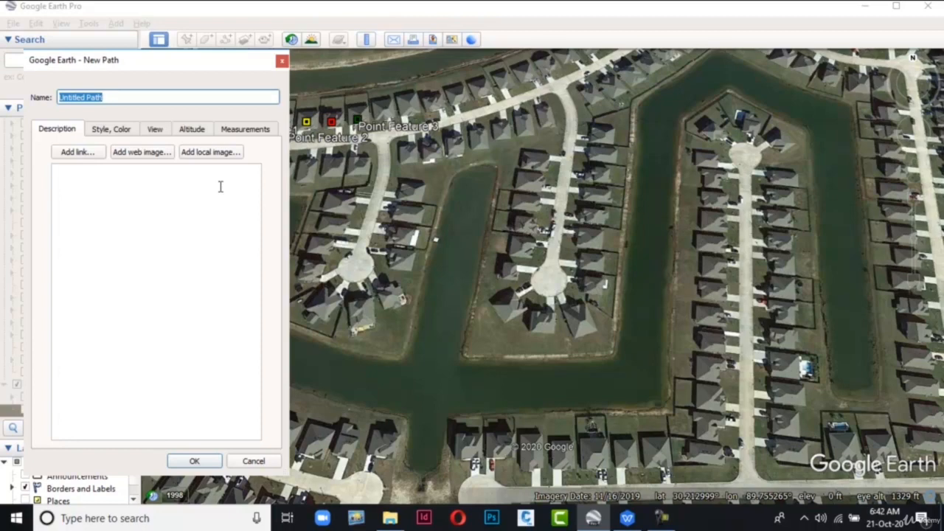
{"action": "type", "text": "Street 1"}
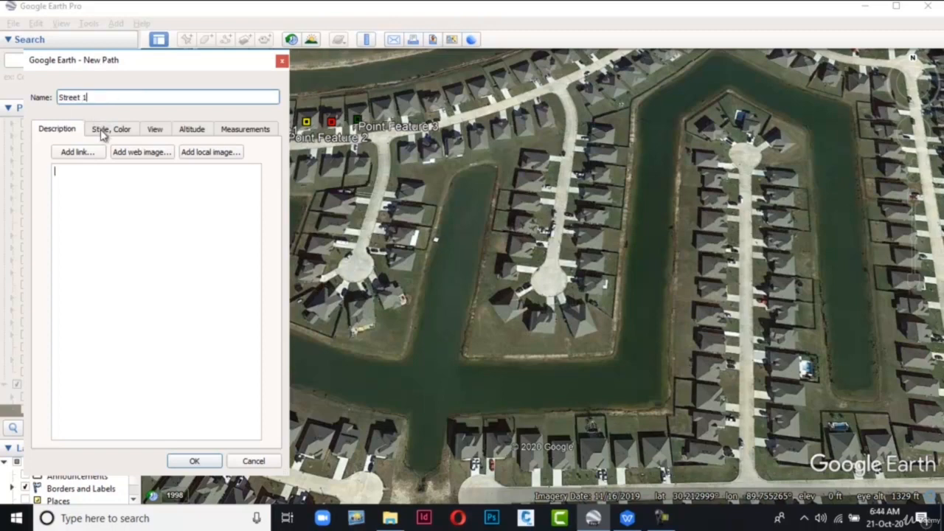
{"action": "left_click", "coordinate": [103, 132]}
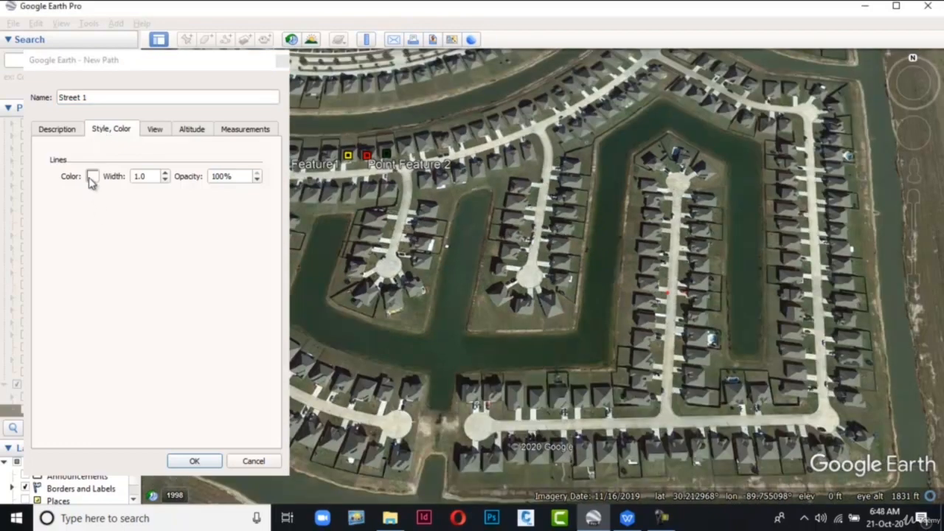
{"action": "left_click", "coordinate": [92, 176]}
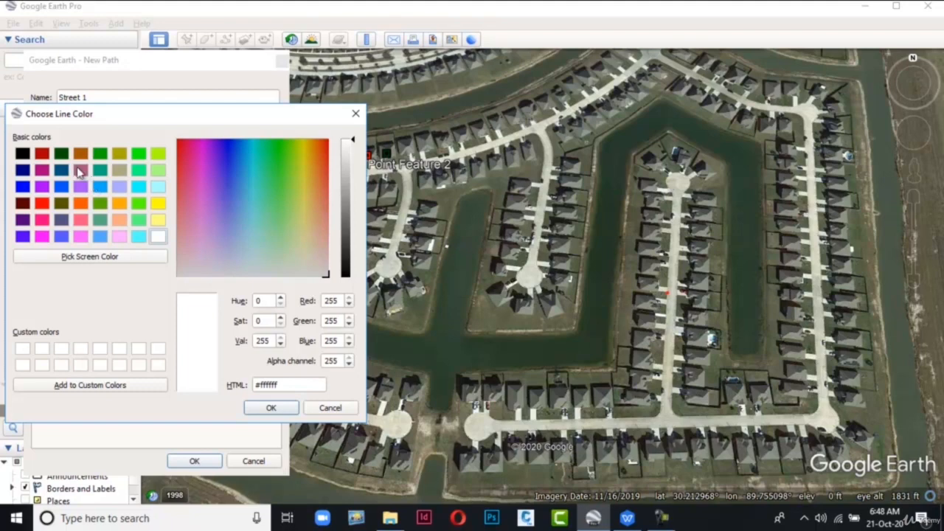
{"action": "left_click", "coordinate": [42, 205]}
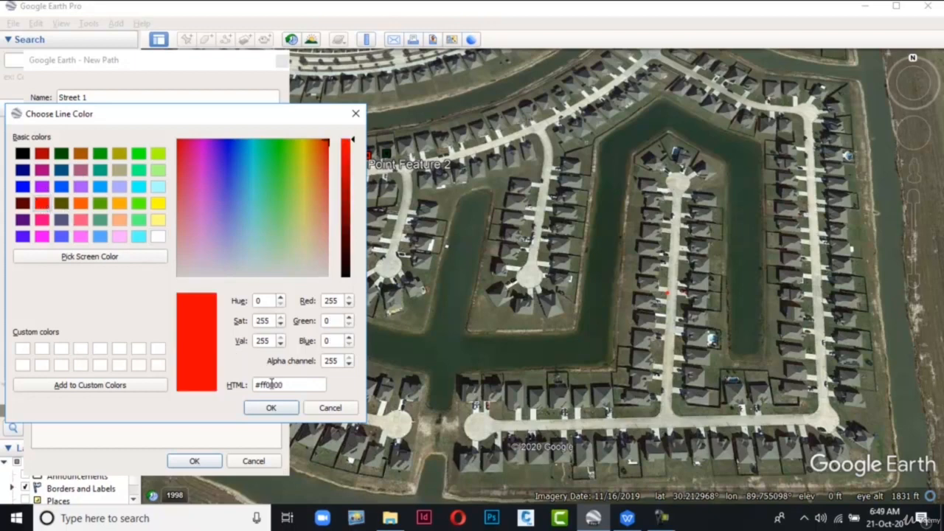
{"action": "left_click", "coordinate": [275, 408]}
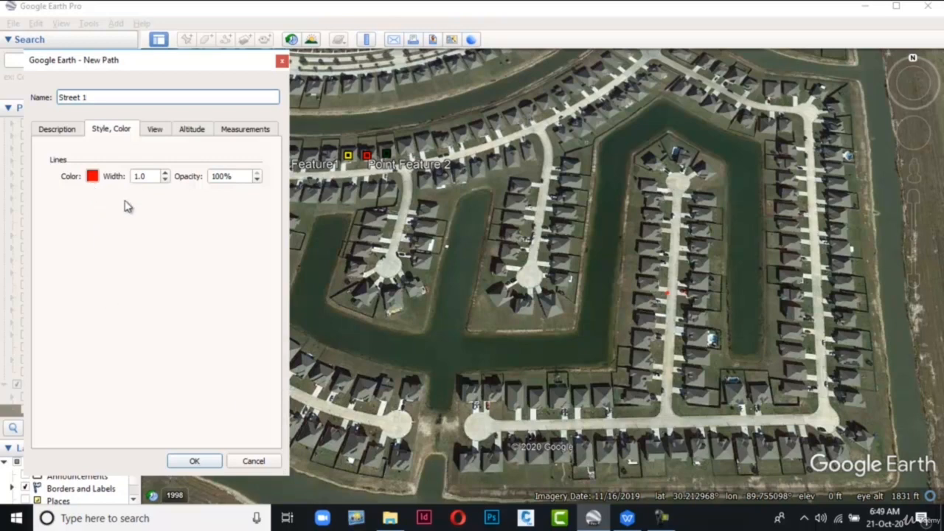
Set the length unit of the Street 1 path to meters
{"action": "left_click", "coordinate": [248, 129]}
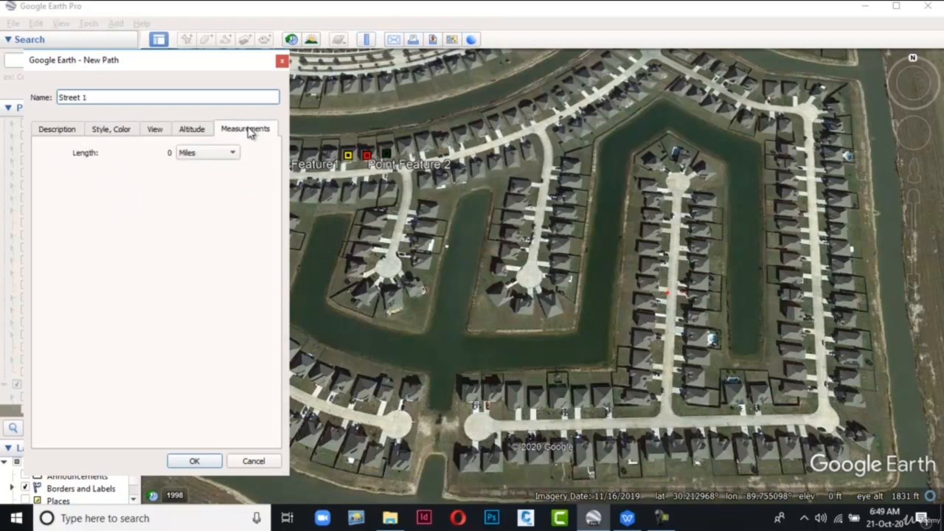
{"action": "left_click", "coordinate": [231, 153]}
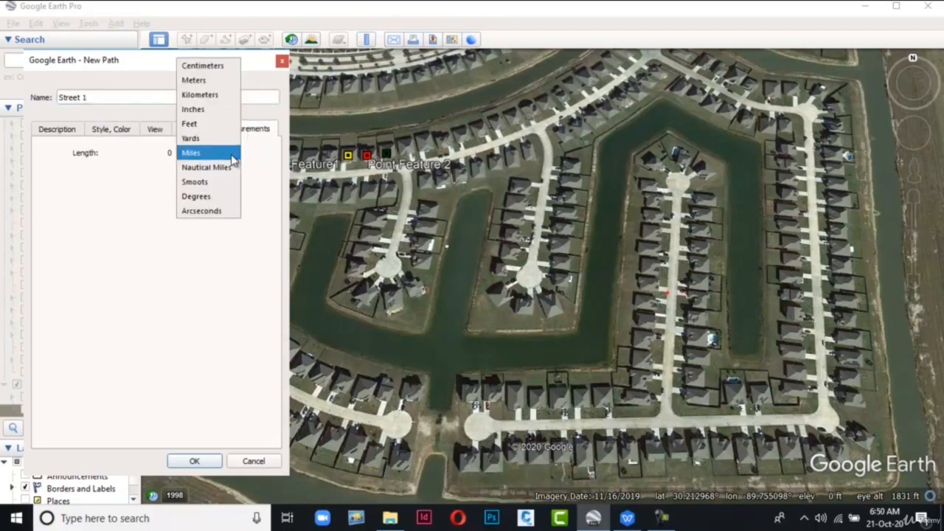
{"action": "left_click", "coordinate": [221, 83]}
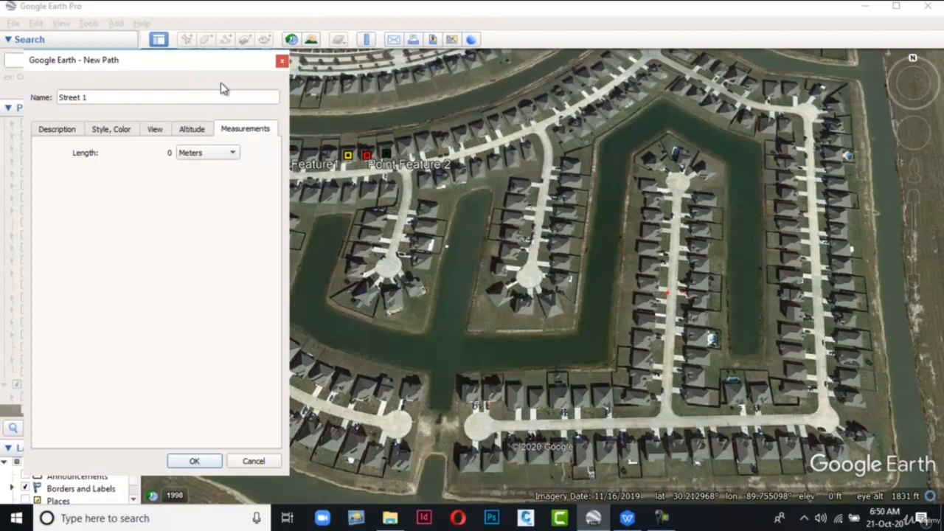
Trace Street 1 about 100 m from the junction south of Point Feature 3 down to the cul-de-sac and accept the path
{"action": "scroll", "coordinate": [387, 176], "scroll_direction": "up", "scroll_amount": 2}
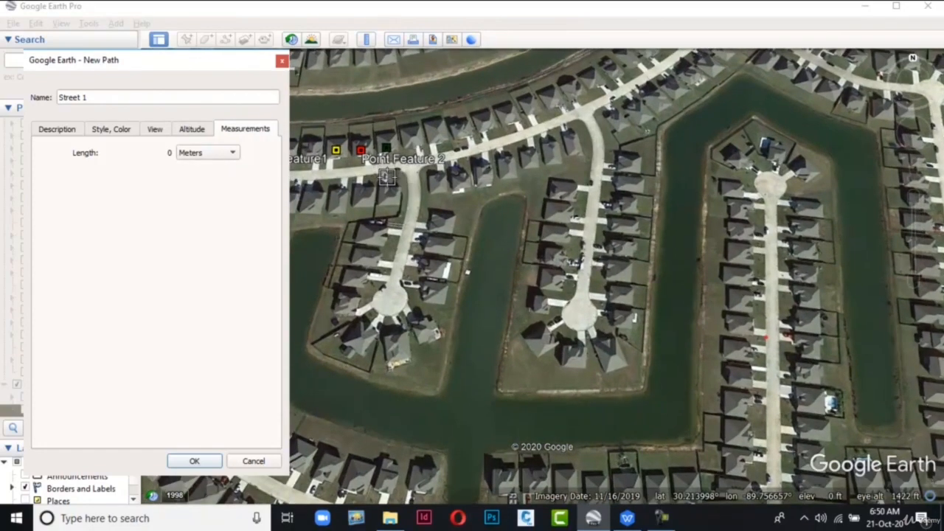
{"action": "scroll", "coordinate": [386, 176], "scroll_direction": "up", "scroll_amount": 1}
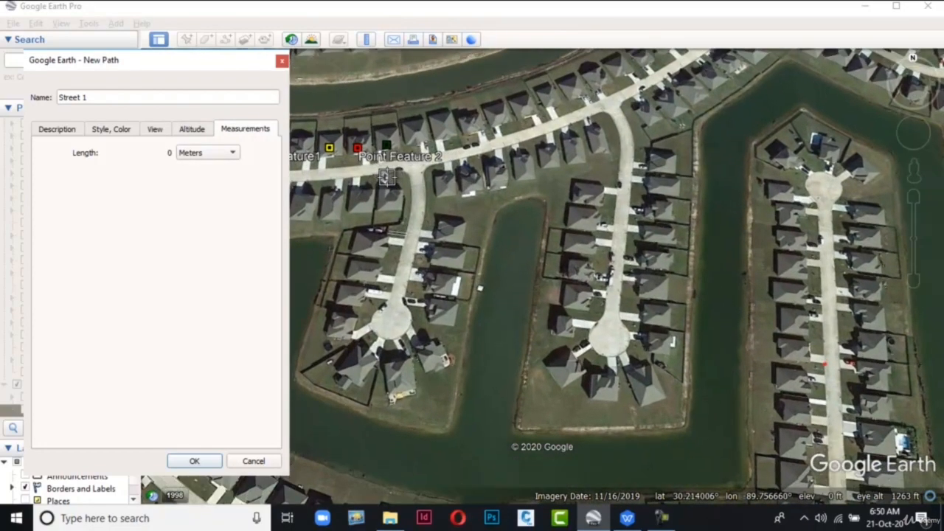
{"action": "left_click", "coordinate": [413, 169]}
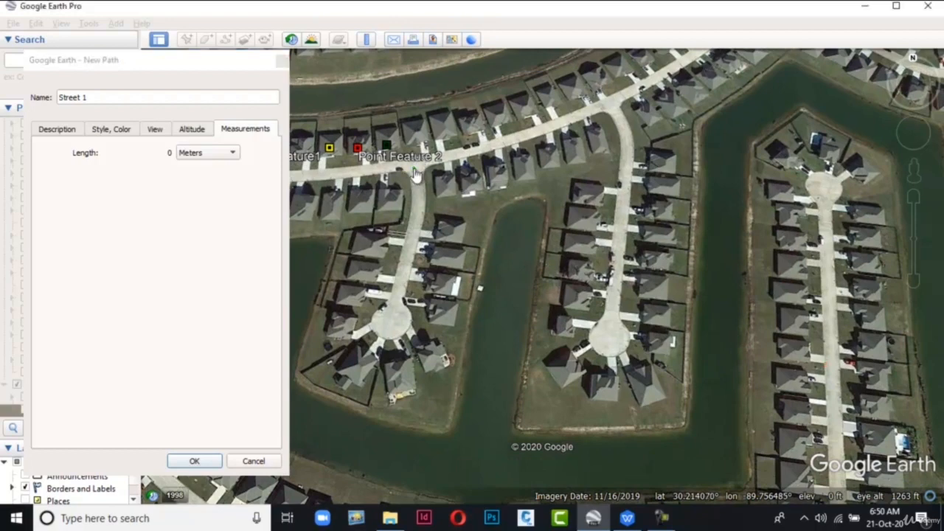
{"action": "left_click", "coordinate": [420, 197]}
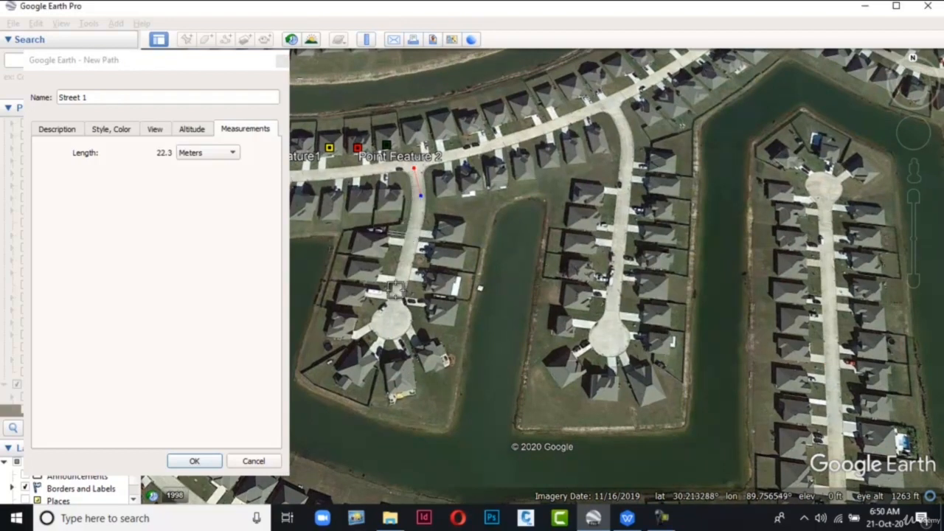
{"action": "left_click", "coordinate": [394, 306]}
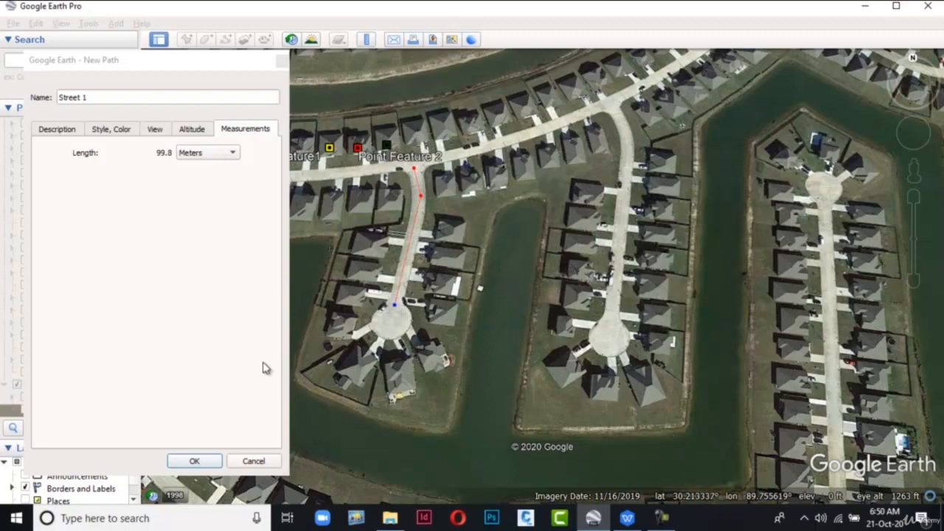
{"action": "left_click", "coordinate": [195, 461]}
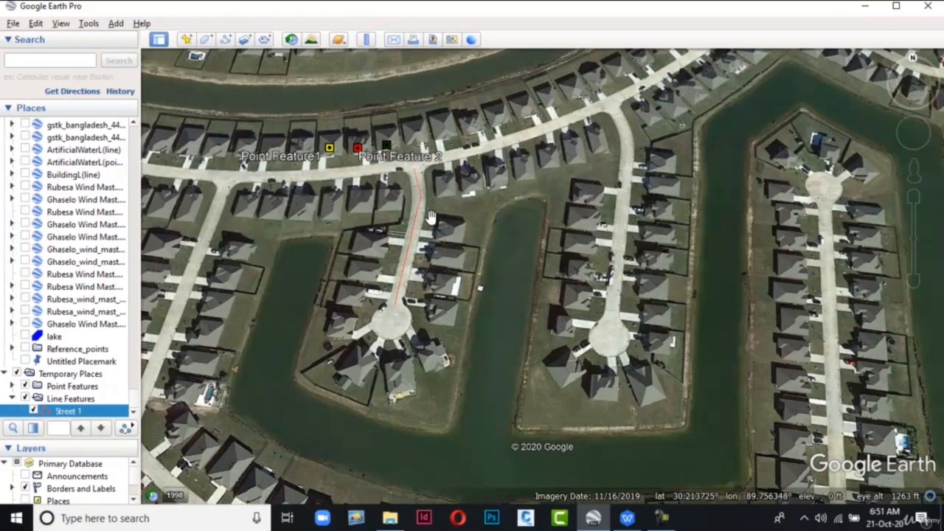
Start a new path named Street 2 in the Line Features folder
{"action": "scroll", "coordinate": [423, 271], "scroll_direction": "up", "scroll_amount": 2}
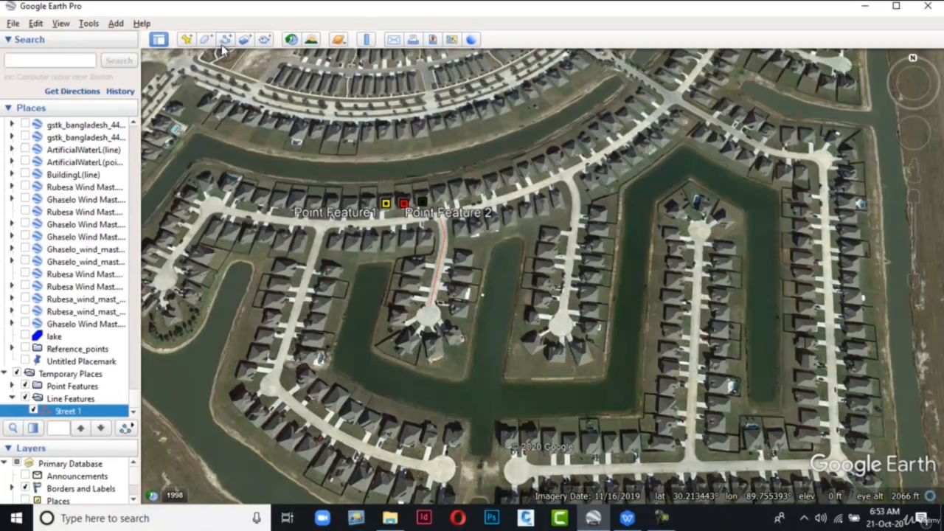
{"action": "left_click", "coordinate": [226, 41]}
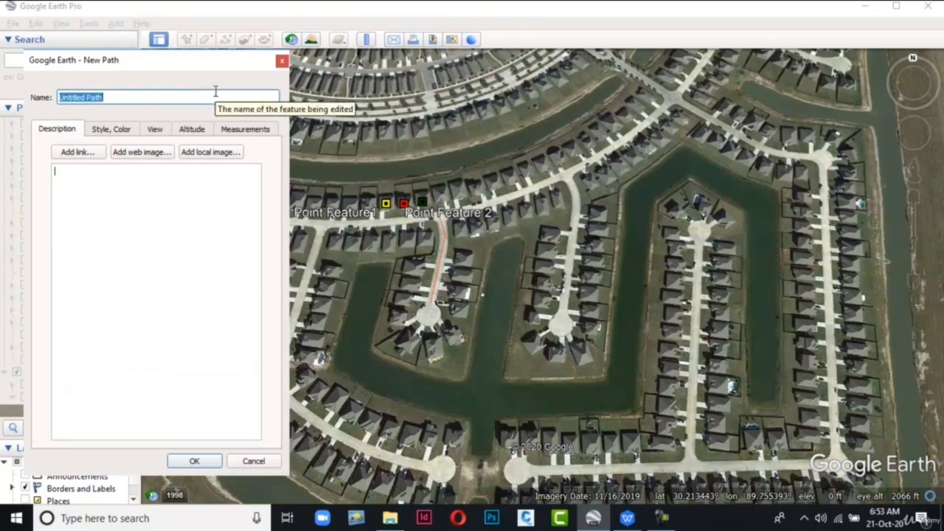
{"action": "type", "text": "Street 2"}
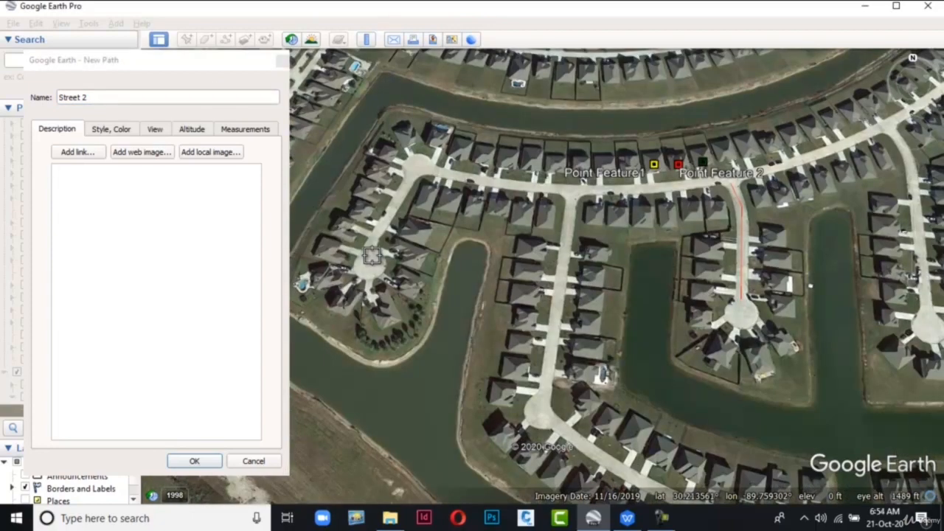
Trace Street 2 from the western cul-de-sac up to the main road and east along it to the Street 1 junction
{"action": "scroll", "coordinate": [372, 255], "scroll_direction": "down", "scroll_amount": 2}
{"action": "scroll", "coordinate": [371, 255], "scroll_direction": "up", "scroll_amount": 2}
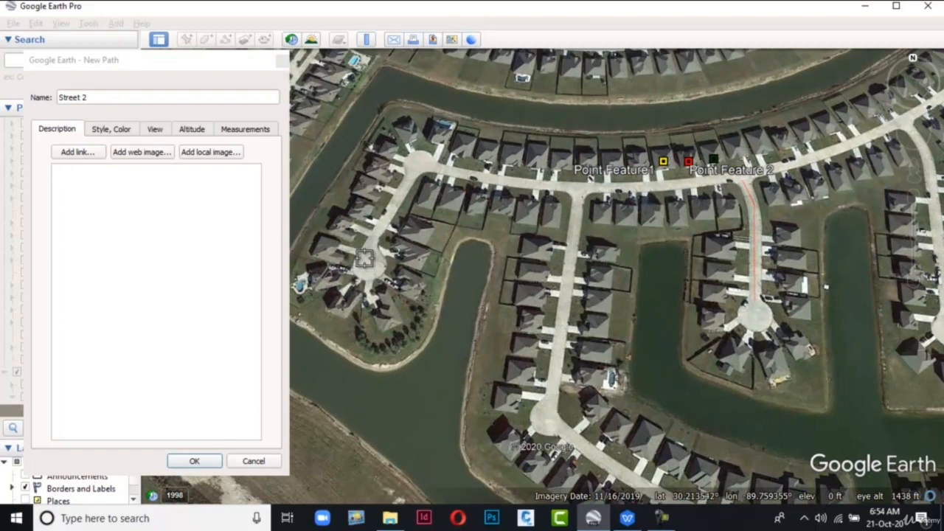
{"action": "left_click", "coordinate": [365, 258]}
{"action": "left_click", "coordinate": [423, 160]}
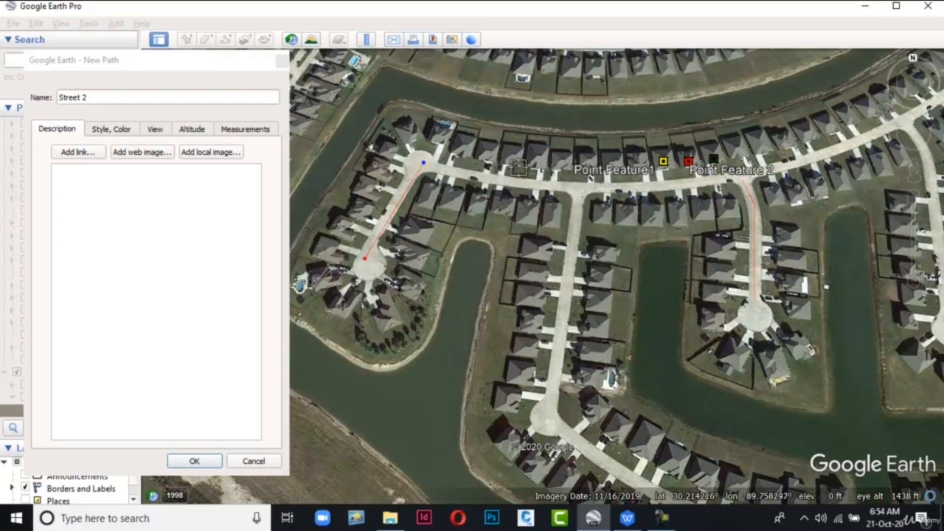
{"action": "left_click", "coordinate": [470, 176]}
{"action": "left_click", "coordinate": [523, 181]}
{"action": "left_click", "coordinate": [592, 186]}
{"action": "left_click", "coordinate": [639, 188]}
{"action": "left_click", "coordinate": [738, 180]}
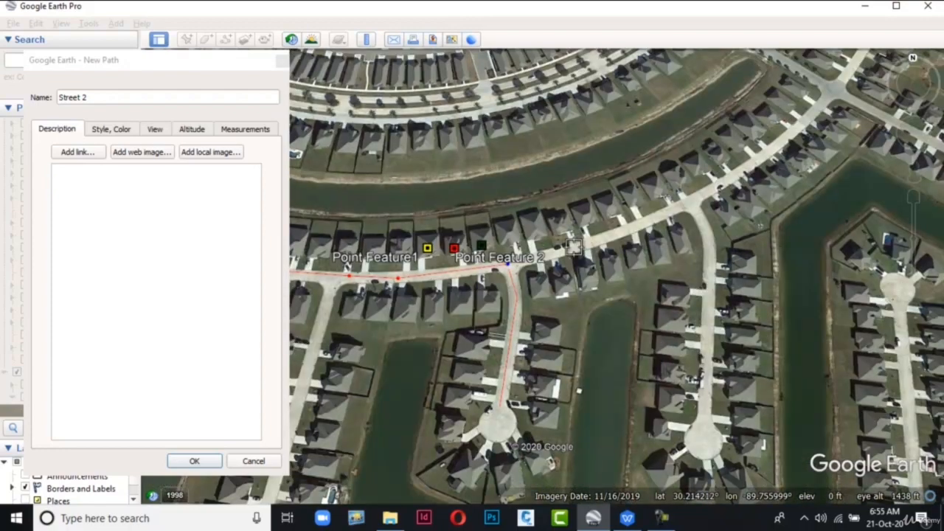
Extend Street 2 northeast along the curving main road, past the next side street toward the crossroads
{"action": "left_click", "coordinate": [575, 247]}
{"action": "left_click", "coordinate": [669, 210]}
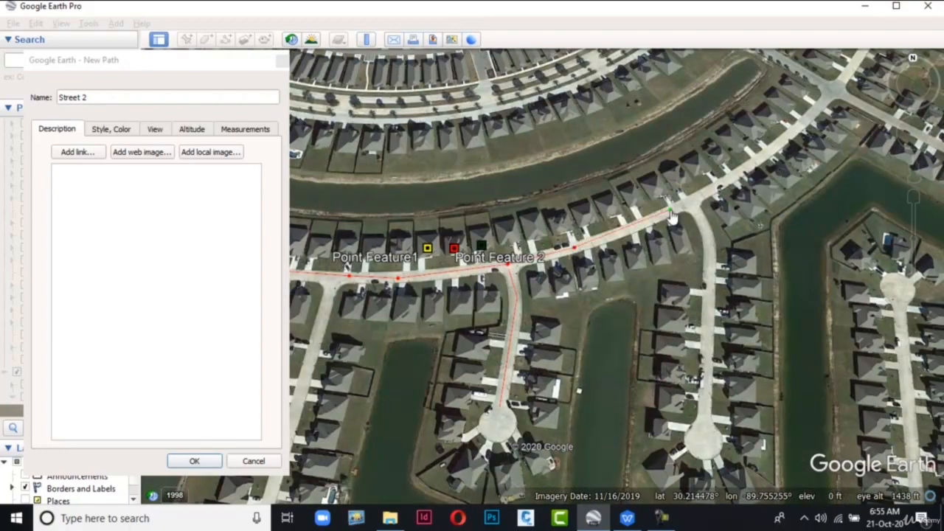
{"action": "left_click", "coordinate": [739, 170]}
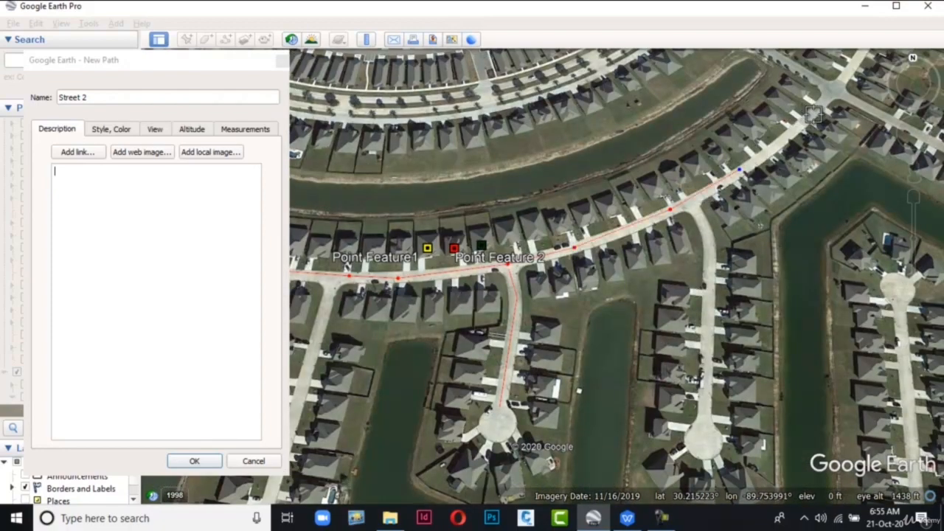
{"action": "left_click", "coordinate": [776, 146]}
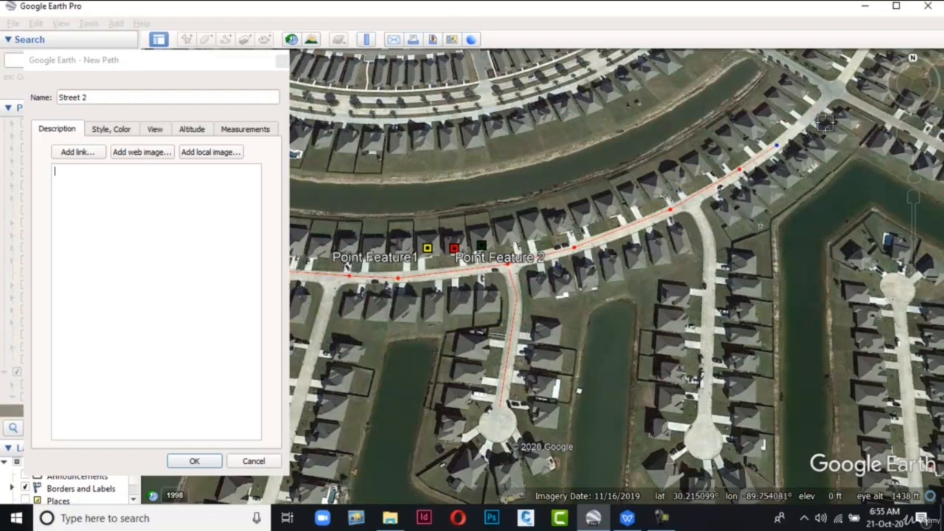
Continue Street 2 through the crossroads and north to the next side-street junction
{"action": "mouse_move", "coordinate": [928, 137]}
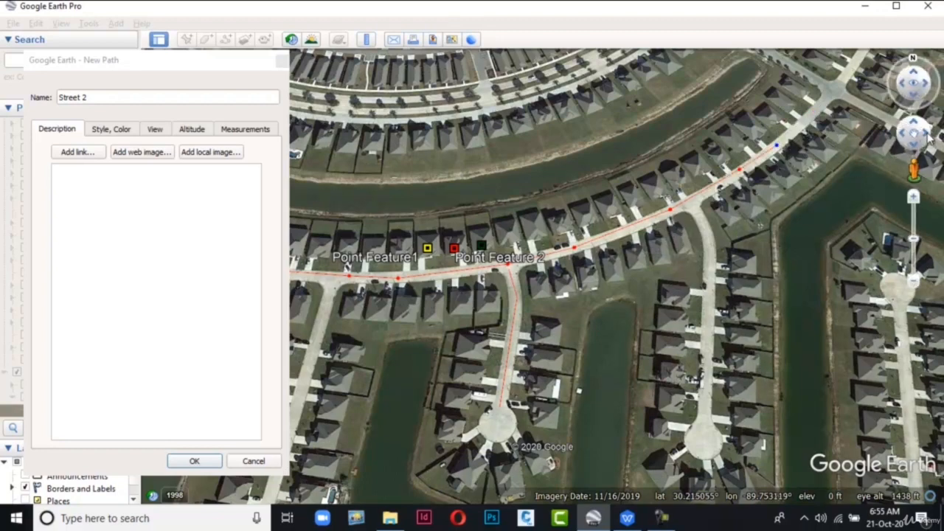
{"action": "left_click", "coordinate": [928, 137]}
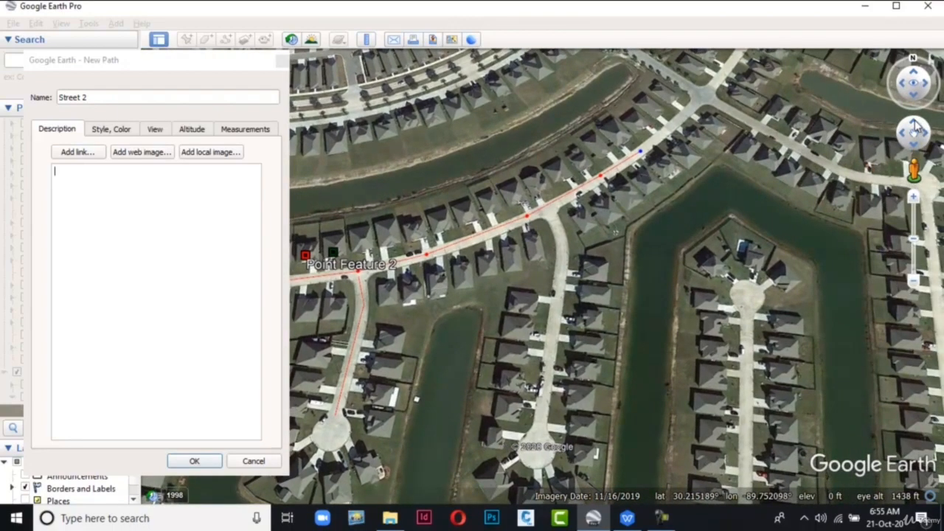
{"action": "left_click", "coordinate": [915, 126]}
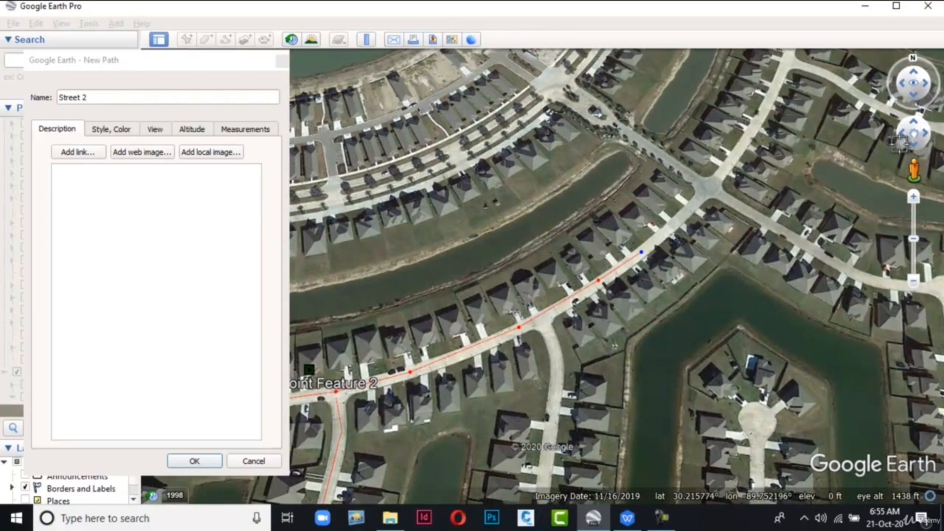
{"action": "left_click", "coordinate": [693, 203]}
{"action": "left_click", "coordinate": [752, 130]}
{"action": "left_click", "coordinate": [781, 63]}
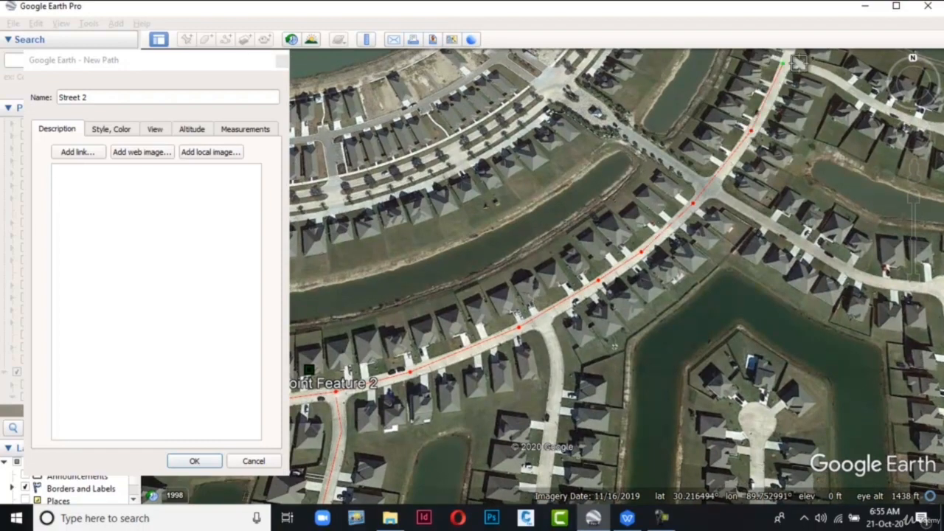
Finish tracing Street 2 north and then east to the cul-de-sac at the road's end, and accept the path
{"action": "left_click", "coordinate": [930, 135]}
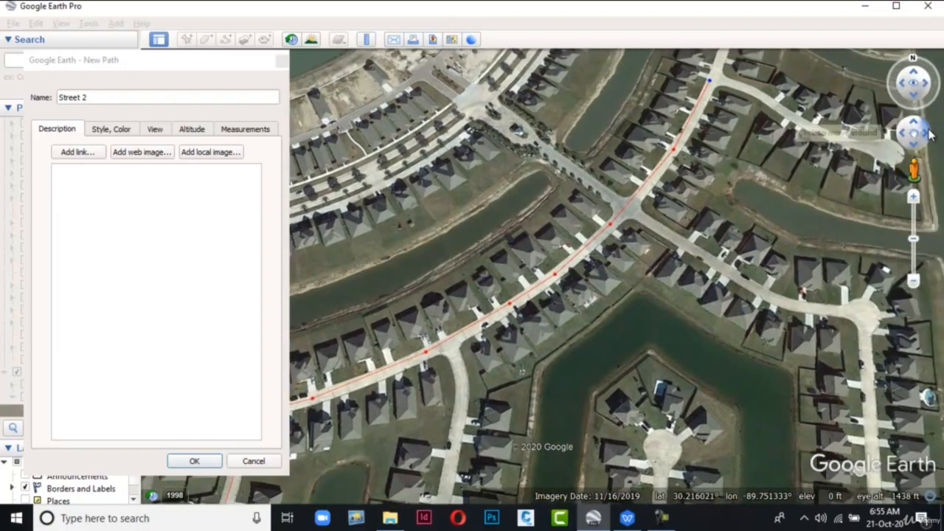
{"action": "left_click", "coordinate": [846, 151]}
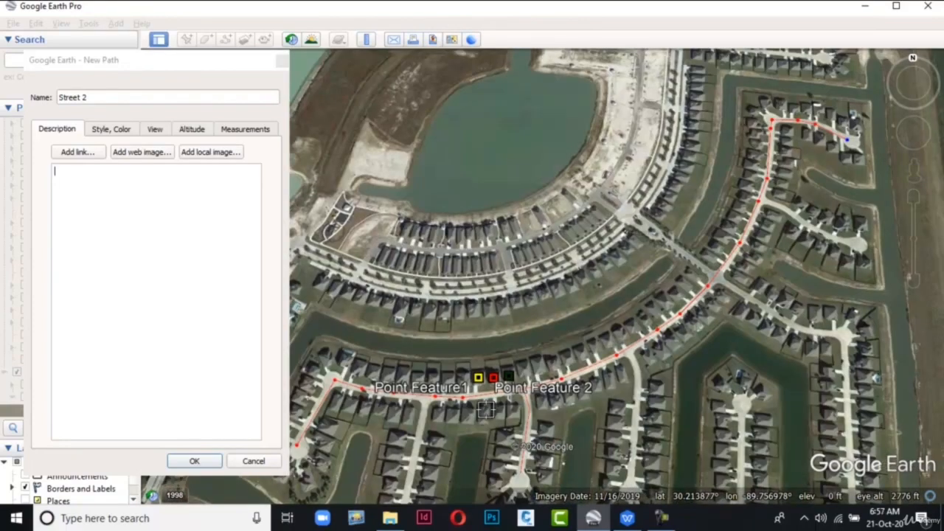
{"action": "left_click", "coordinate": [209, 461]}
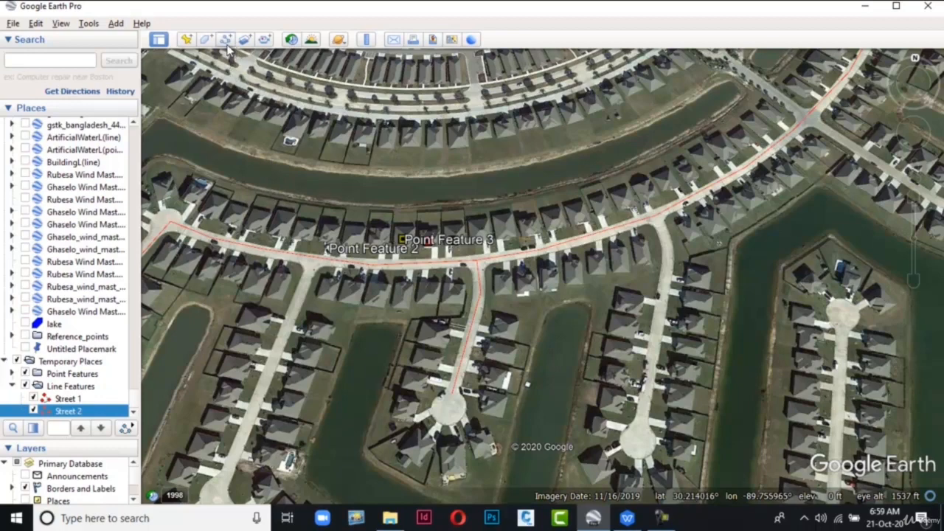
Add a path named Street 3 from the main-road junction east of Street 1 down to the southern cul-de-sac and accept it
{"action": "left_click", "coordinate": [226, 40]}
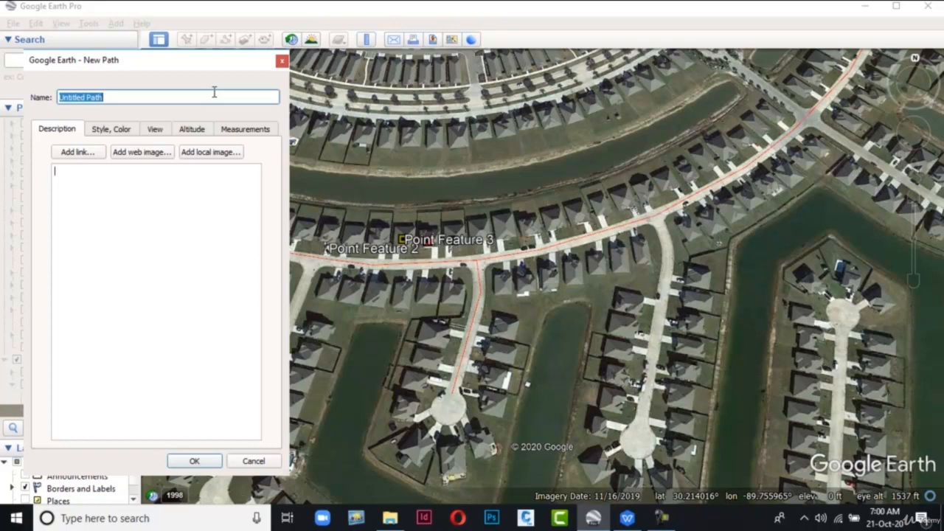
{"action": "type", "text": "Street 3"}
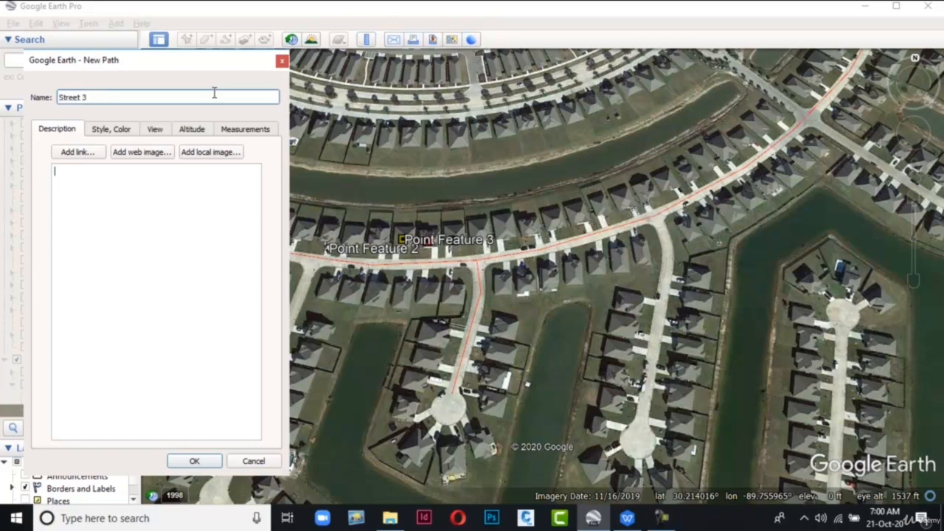
{"action": "left_click", "coordinate": [655, 215]}
{"action": "left_click", "coordinate": [667, 251]}
{"action": "left_click", "coordinate": [647, 385]}
{"action": "left_click", "coordinate": [638, 425]}
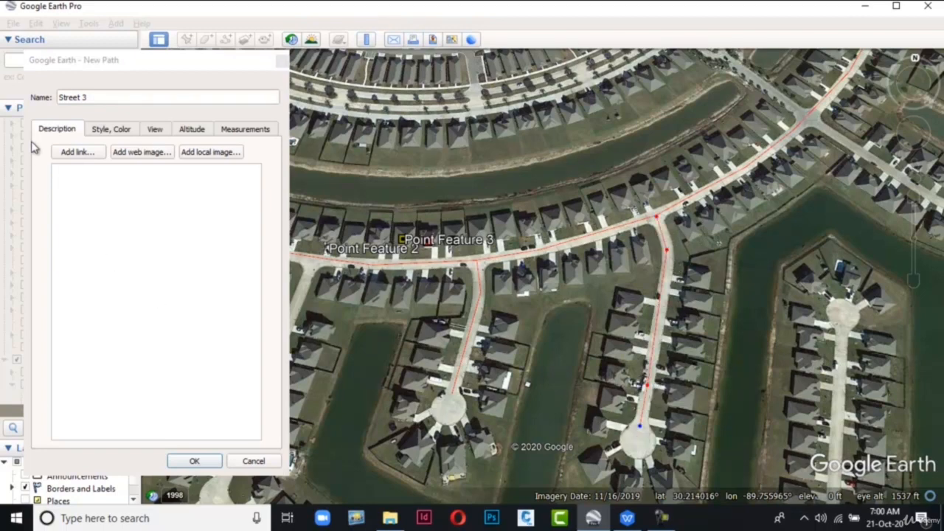
{"action": "left_click", "coordinate": [99, 249]}
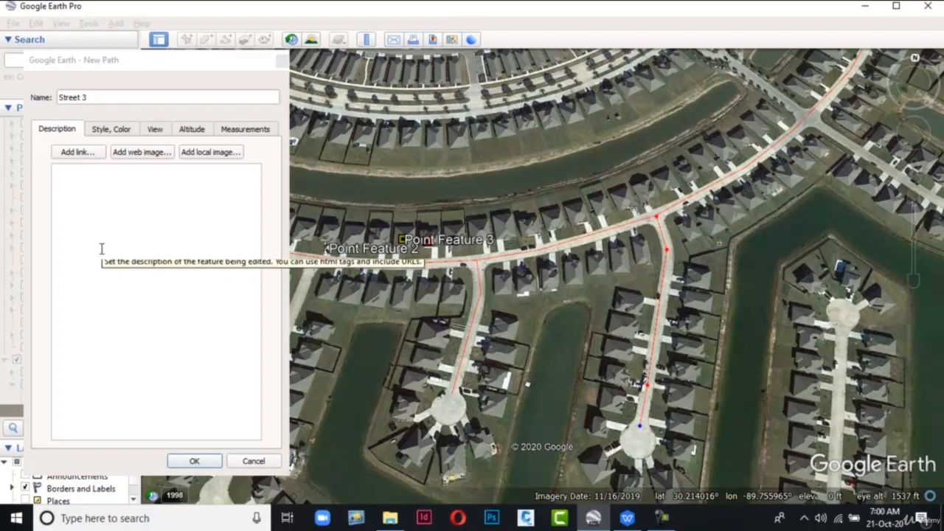
{"action": "left_click", "coordinate": [194, 461]}
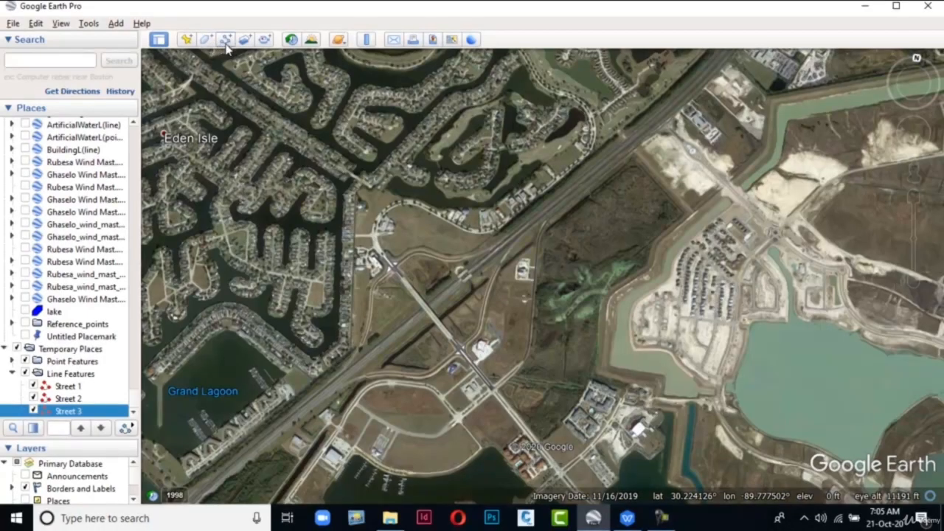
Add a path named Street 4 drawn freehand along the diagonal highway from near Grand Lagoon to the northeast, and accept it
{"action": "left_click", "coordinate": [226, 40]}
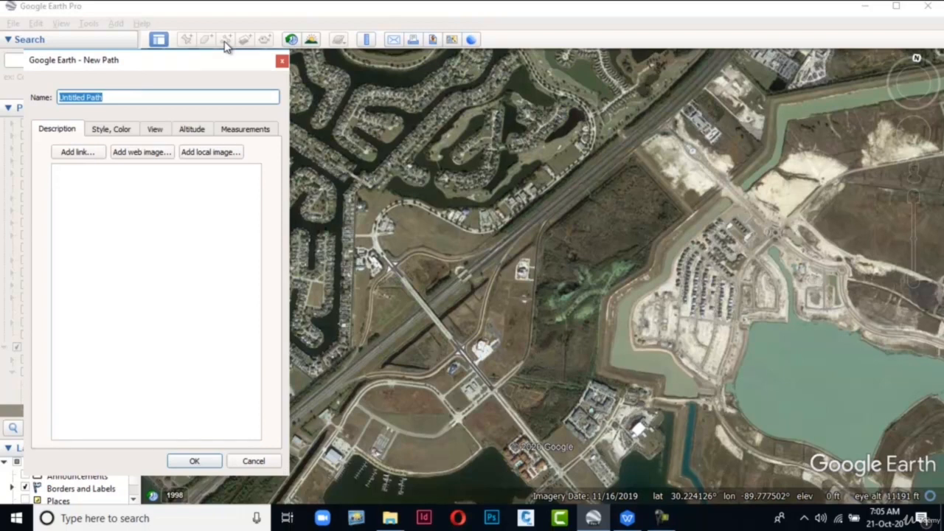
{"action": "type", "text": "Street 4"}
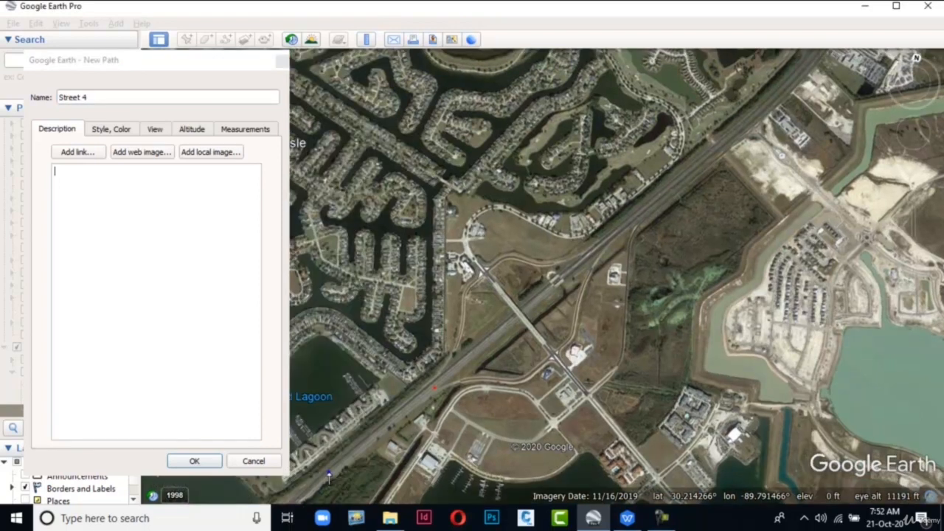
{"action": "left_click_drag", "start_coordinate": [329, 473], "coordinate": [811, 66]}
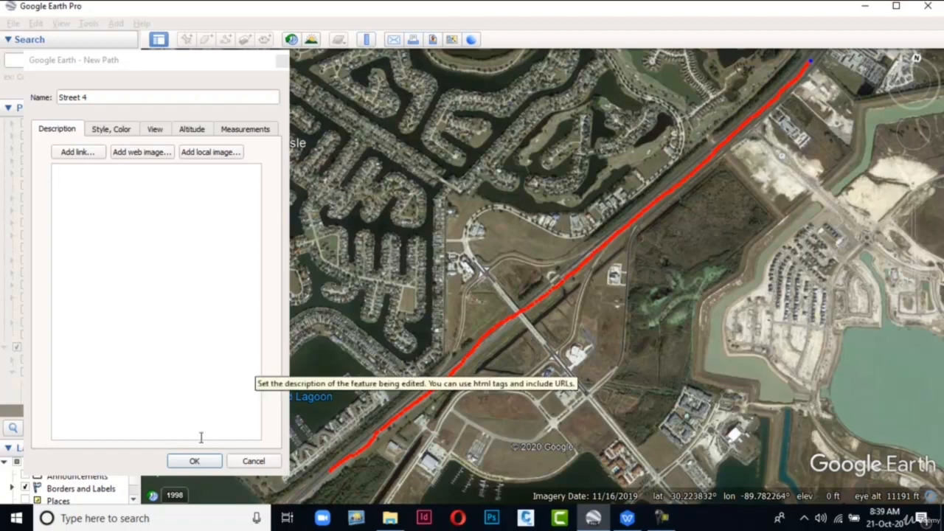
{"action": "left_click", "coordinate": [196, 461]}
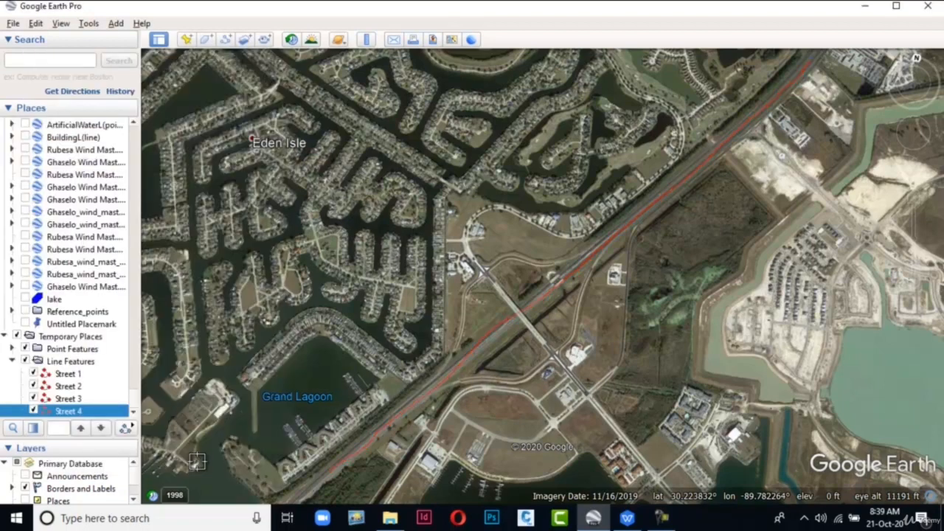
Save the Line Features folder as Line Features.kml in KML format alongside Point Features.kml
{"action": "scroll", "coordinate": [394, 399], "scroll_direction": "up", "scroll_amount": 1}
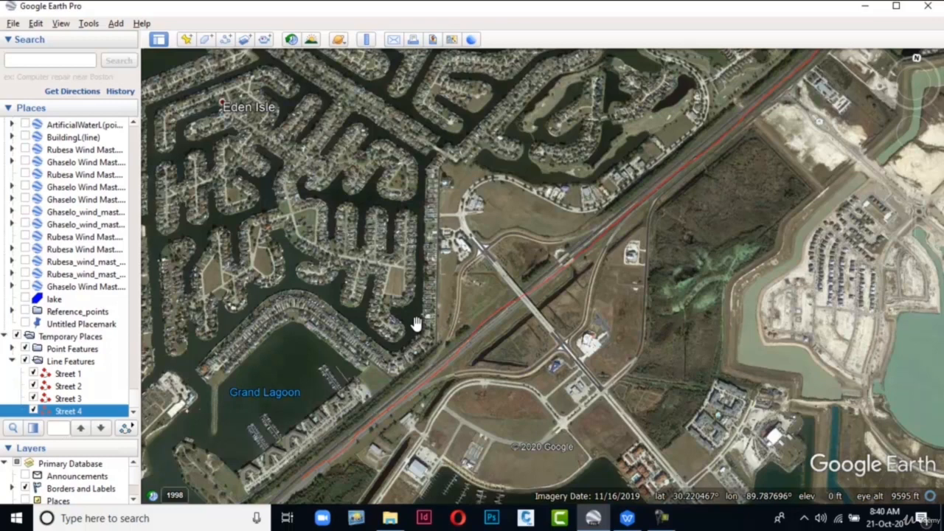
{"action": "key", "text": "Left"}
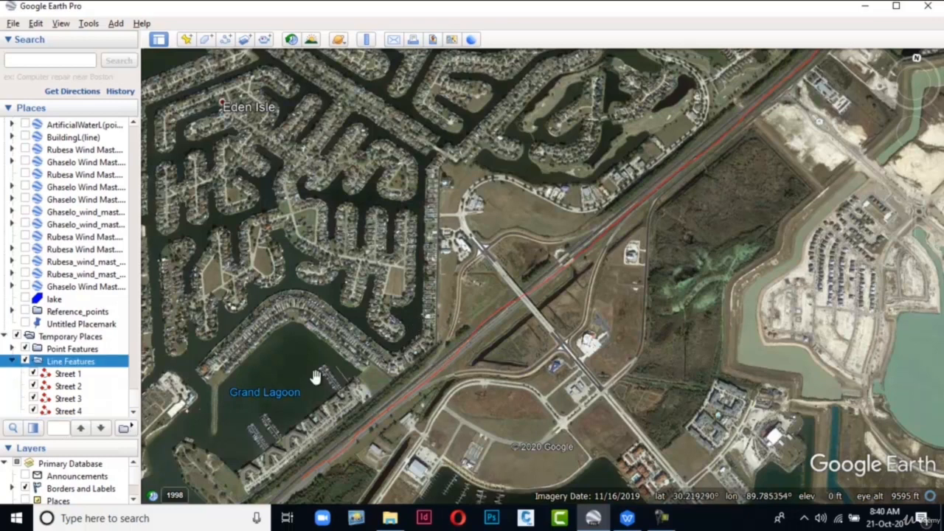
{"action": "right_click", "coordinate": [53, 363]}
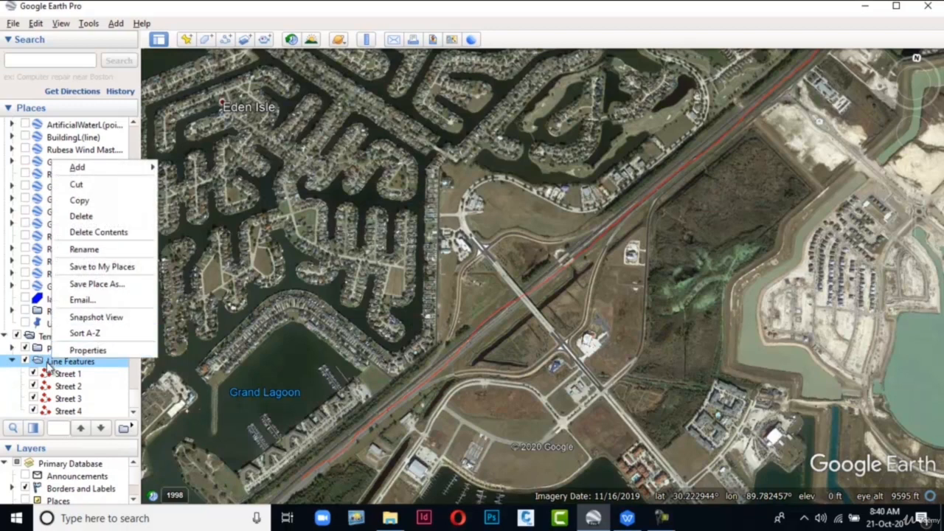
{"action": "left_click", "coordinate": [59, 284]}
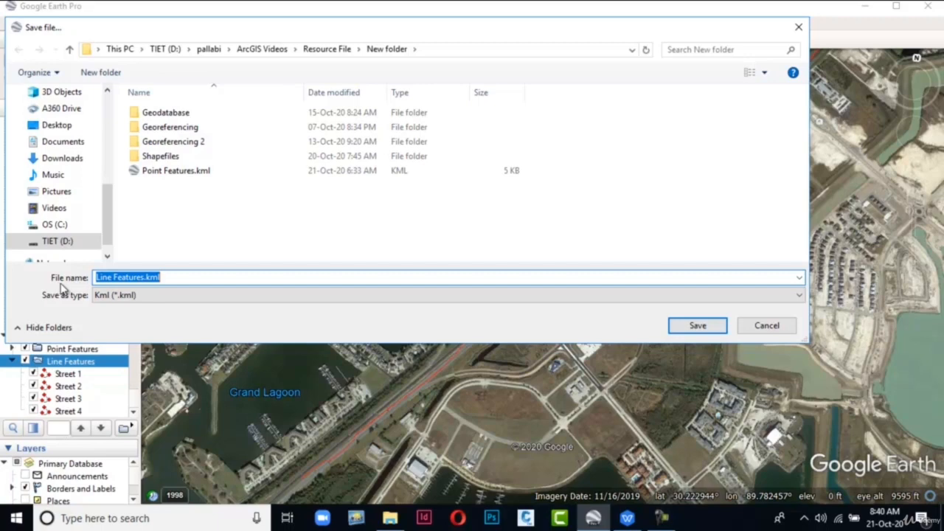
{"action": "left_click", "coordinate": [120, 299]}
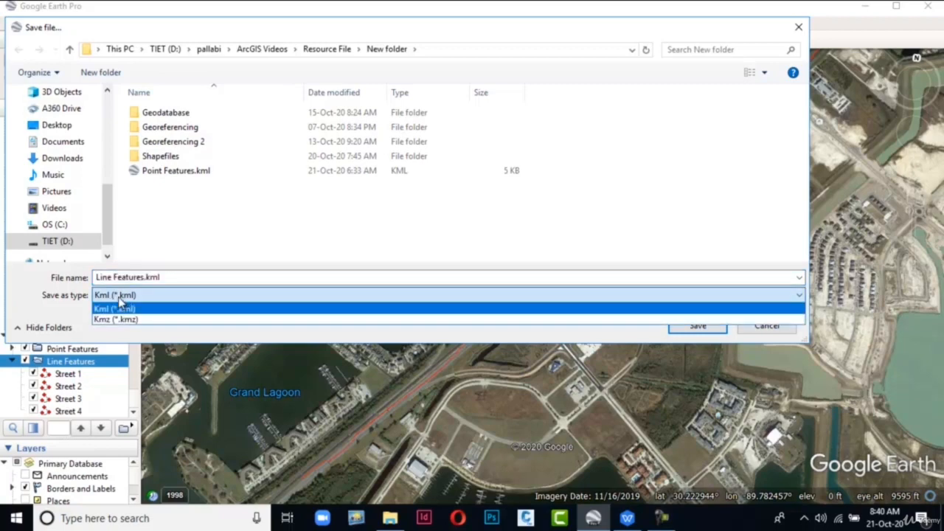
{"action": "left_click", "coordinate": [114, 309]}
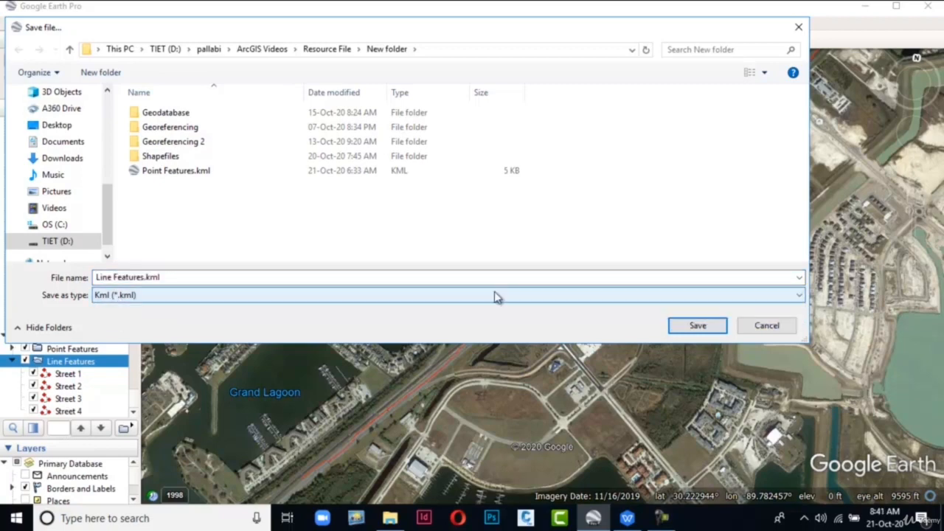
{"action": "left_click", "coordinate": [688, 328]}
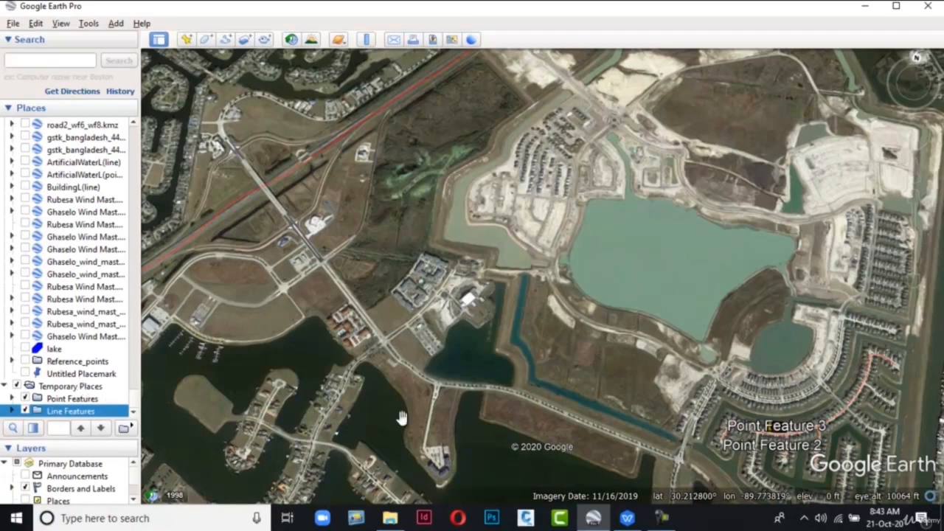
Add a folder named Polygon Features under Temporary Places
{"action": "right_click", "coordinate": [96, 388]}
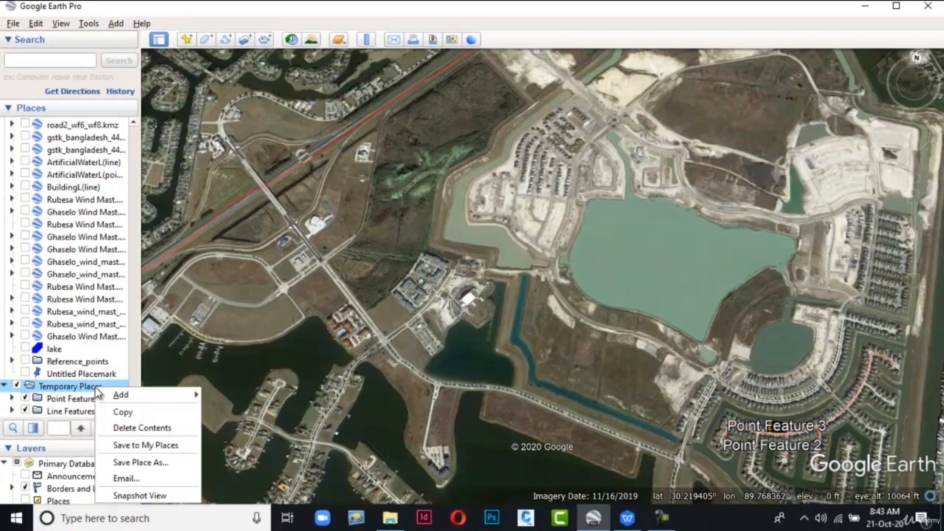
{"action": "mouse_move", "coordinate": [122, 395]}
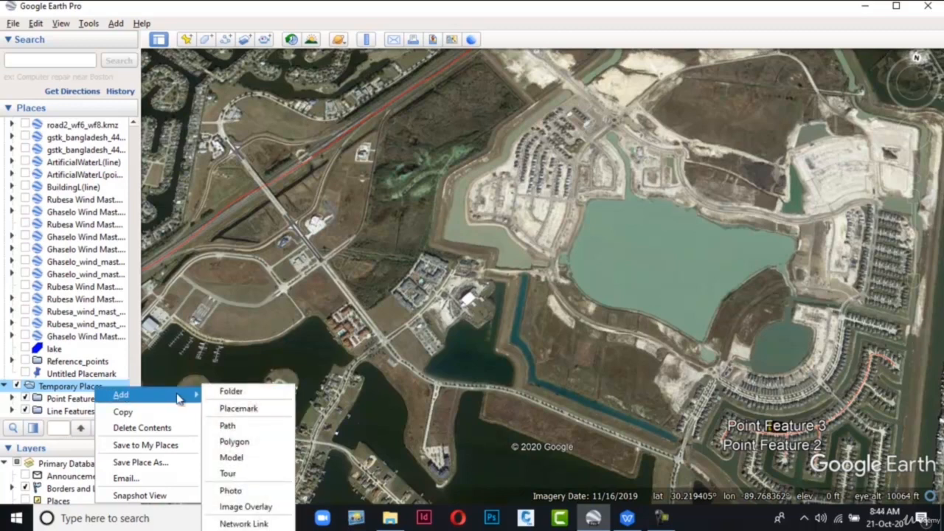
{"action": "left_click", "coordinate": [214, 391]}
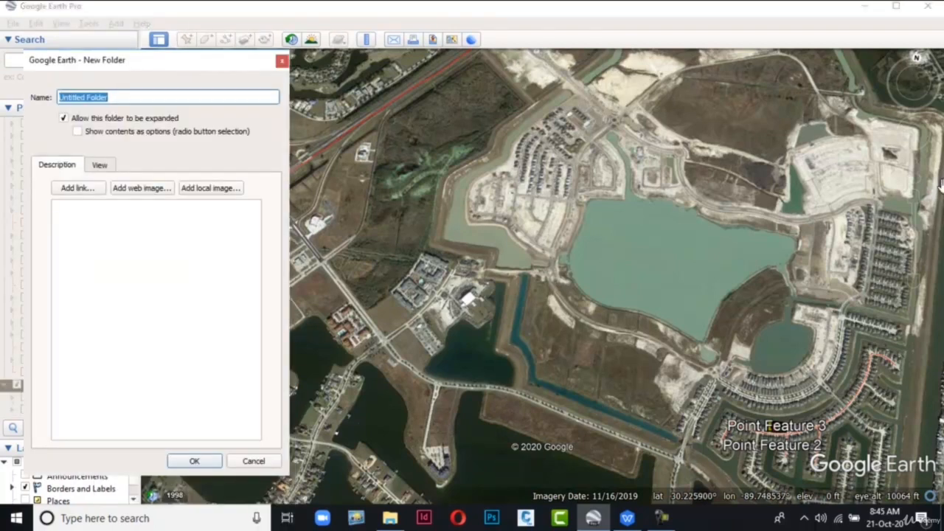
{"action": "type", "text": "Polygon Features"}
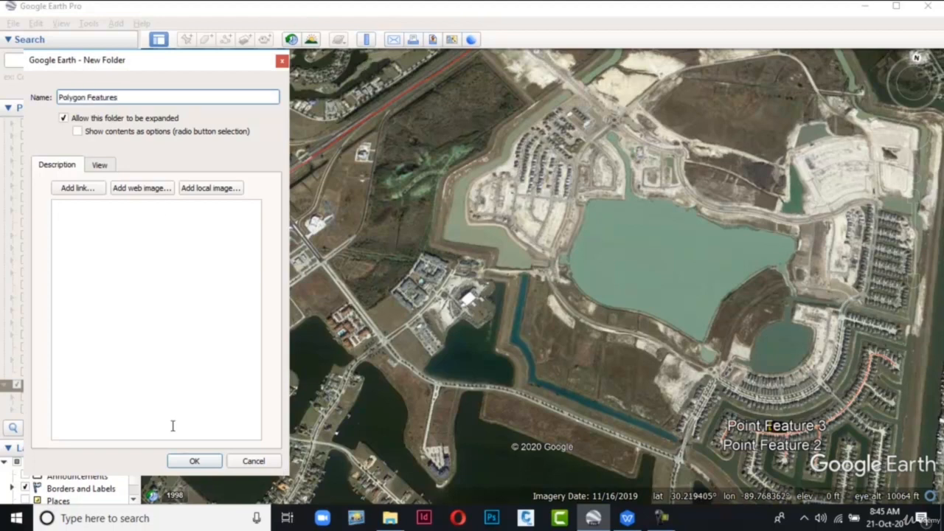
{"action": "left_click", "coordinate": [192, 460]}
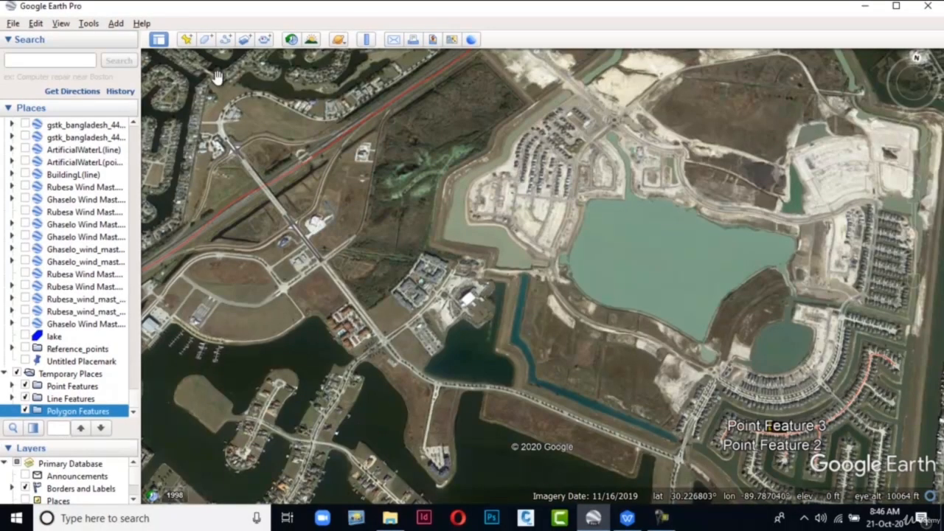
Start a new polygon named Water Feature and set its line color to blue
{"action": "left_click", "coordinate": [206, 43]}
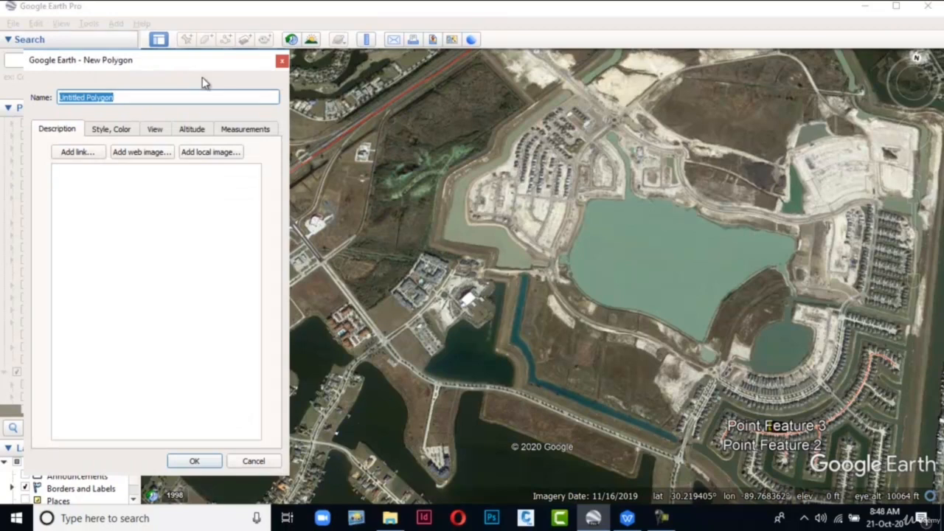
{"action": "type", "text": "Water Feature"}
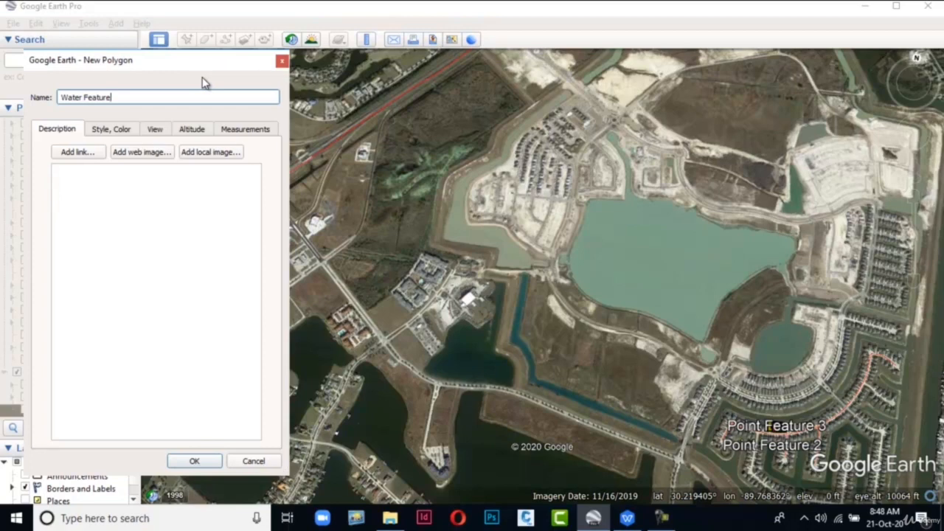
{"action": "left_click", "coordinate": [99, 131]}
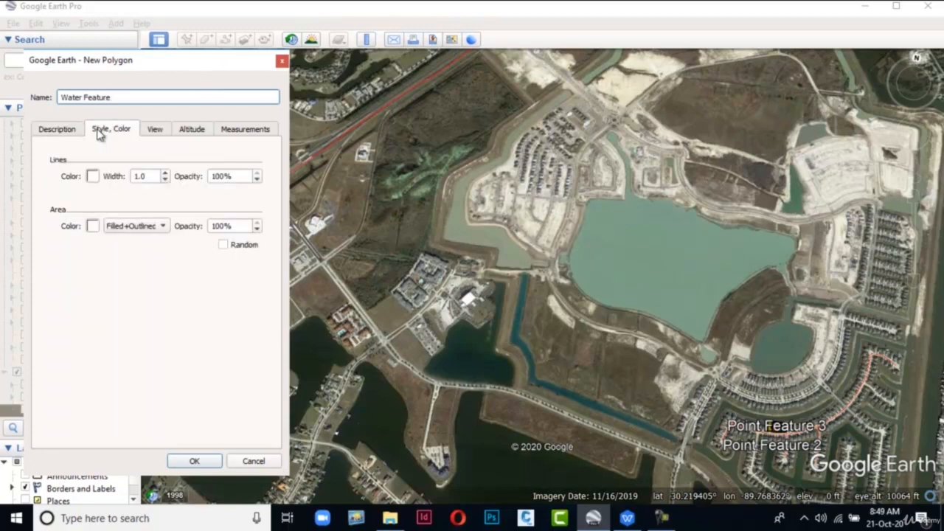
{"action": "left_click", "coordinate": [92, 177]}
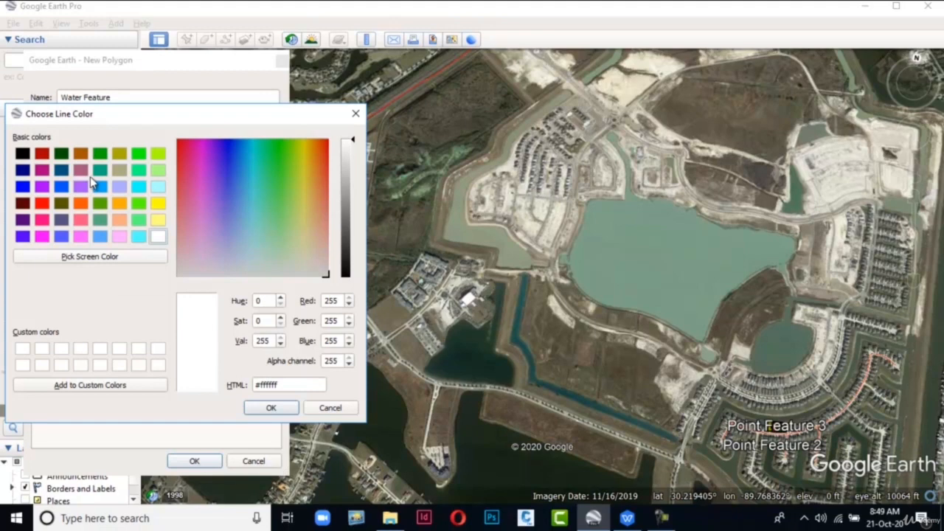
{"action": "left_click", "coordinate": [21, 188]}
{"action": "left_click", "coordinate": [272, 407]}
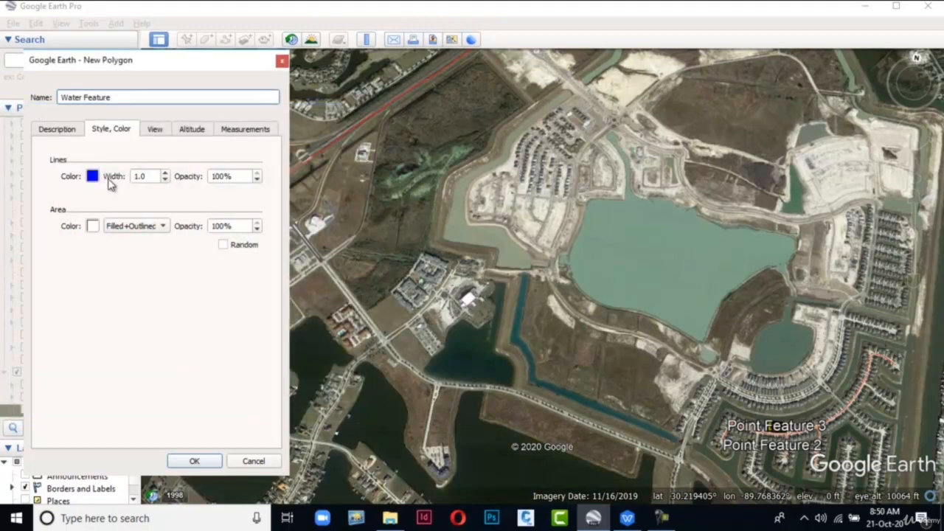
Set the Water Feature polygon's area color to light blue #00aaff, keeping the Filled+Outlined style
{"action": "left_click", "coordinate": [92, 227]}
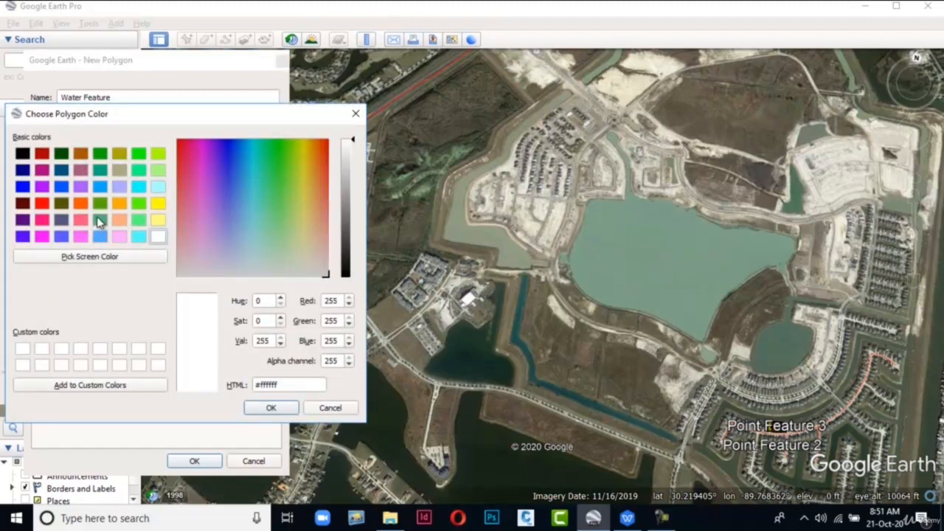
{"action": "left_click", "coordinate": [100, 186]}
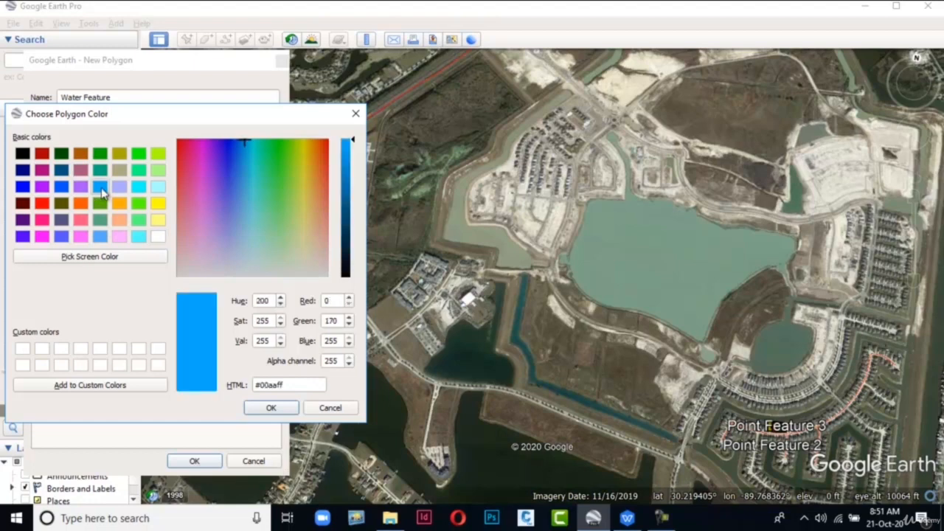
{"action": "left_click", "coordinate": [273, 408]}
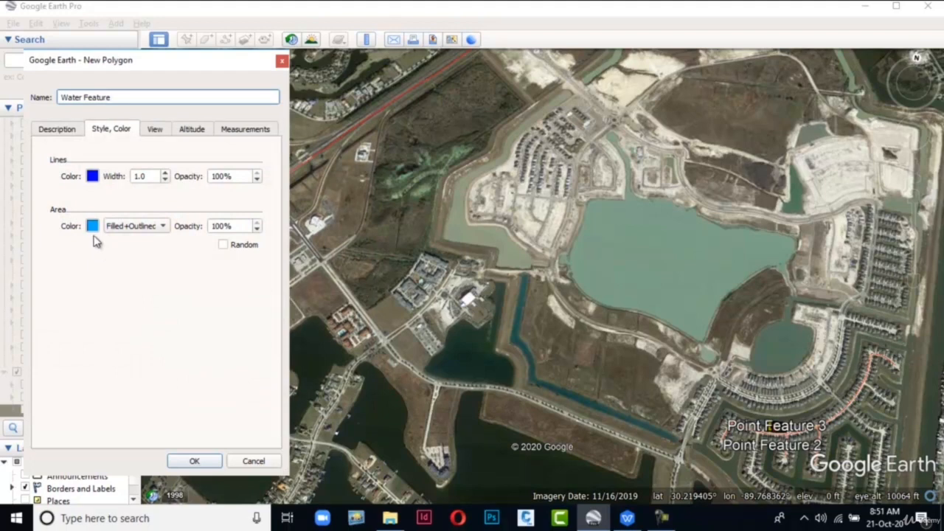
{"action": "left_click", "coordinate": [163, 227]}
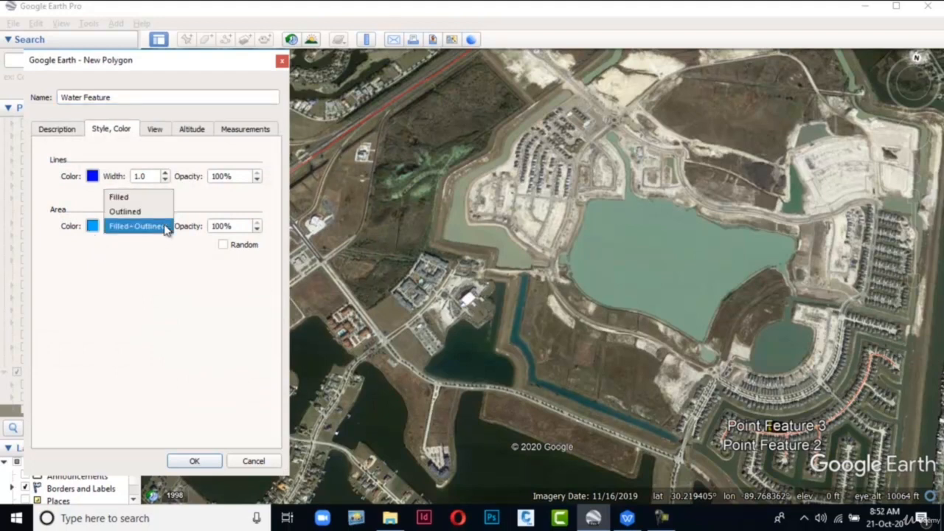
{"action": "left_click", "coordinate": [165, 227]}
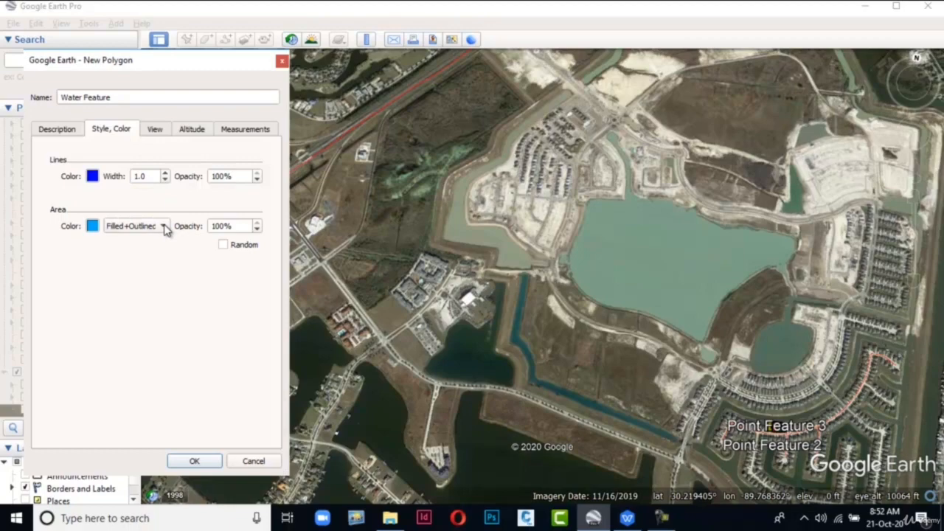
Start tracing the Water Feature outline from the western canal arm's northern end, down its east bank and along the south side of the first cul-de-sac block
{"action": "left_click_drag", "start_coordinate": [821, 447], "coordinate": [640, 342]}
{"action": "scroll", "coordinate": [640, 343], "scroll_direction": "up", "scroll_amount": 3}
{"action": "scroll", "coordinate": [640, 342], "scroll_direction": "up", "scroll_amount": 3}
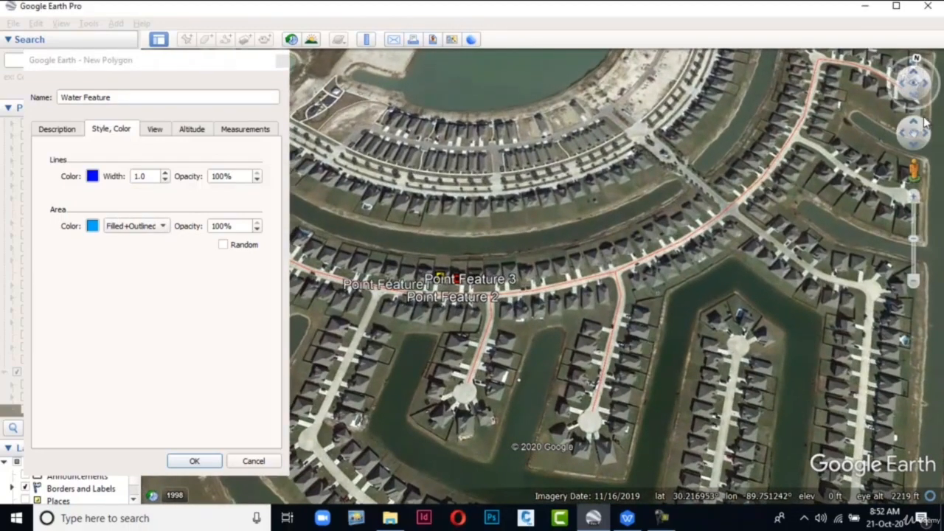
{"action": "left_click", "coordinate": [914, 145]}
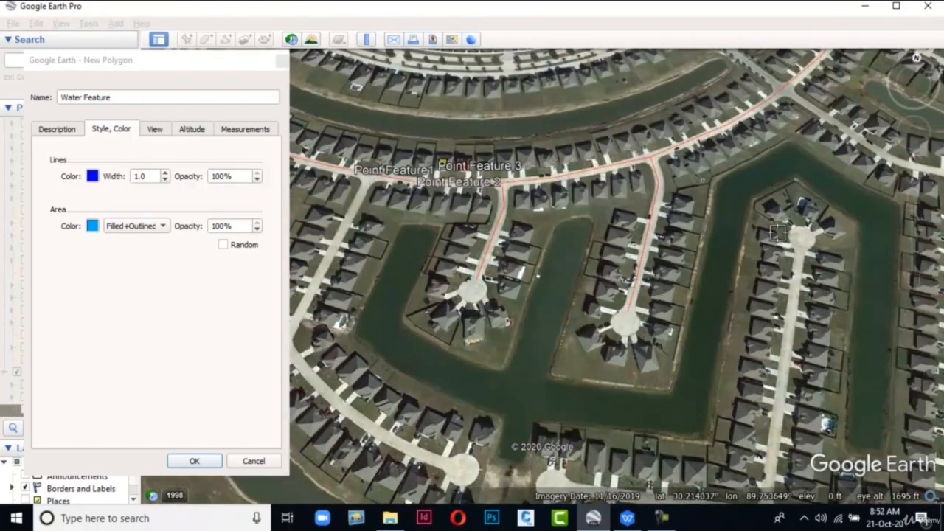
{"action": "left_click", "coordinate": [437, 231]}
{"action": "left_click", "coordinate": [417, 272]}
{"action": "left_click", "coordinate": [398, 317]}
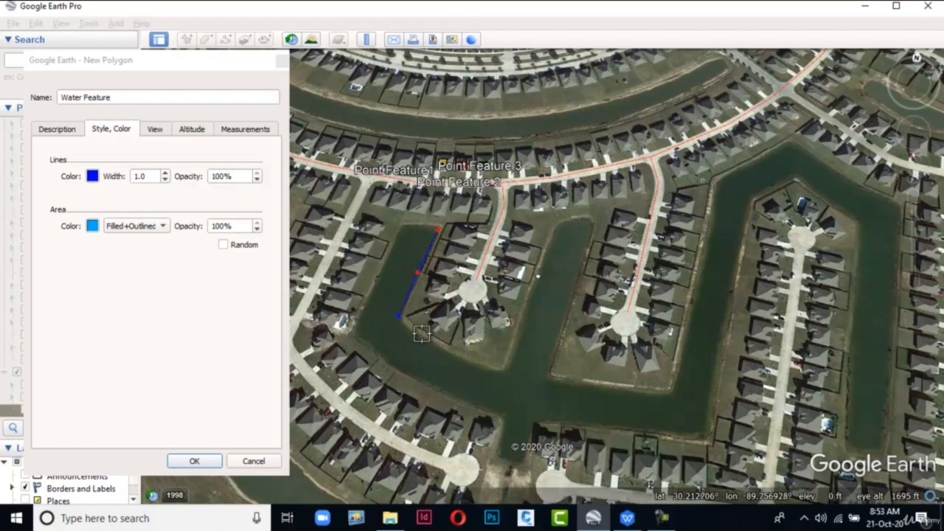
{"action": "left_click", "coordinate": [428, 340]}
{"action": "left_click", "coordinate": [472, 364]}
{"action": "left_click", "coordinate": [488, 367]}
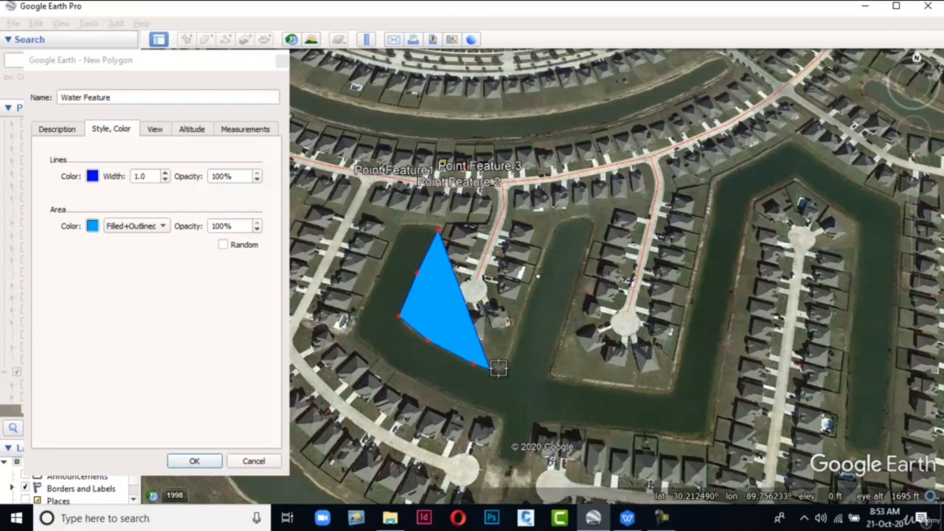
Continue the outline up and around the middle canal arm, past the second cul-de-sac block, and over onto the eastern arm's outer bank
{"action": "left_click", "coordinate": [503, 368]}
{"action": "left_click", "coordinate": [509, 351]}
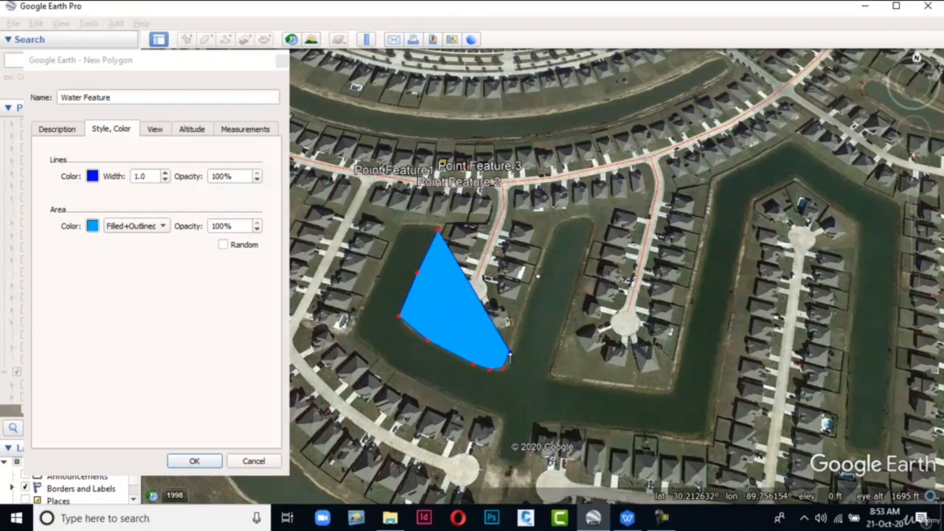
{"action": "left_click", "coordinate": [519, 331]}
{"action": "left_click", "coordinate": [527, 304]}
{"action": "left_click", "coordinate": [536, 275]}
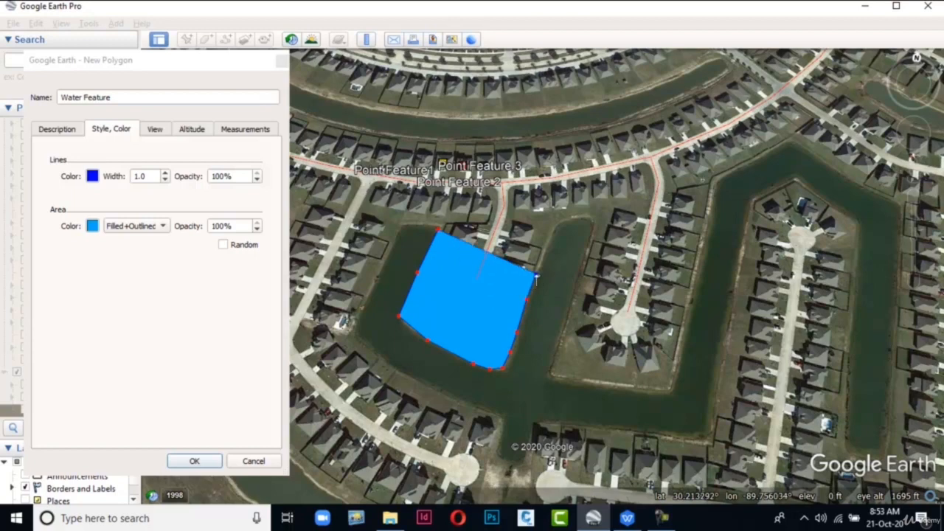
{"action": "left_click", "coordinate": [549, 242]}
{"action": "left_click", "coordinate": [556, 228]}
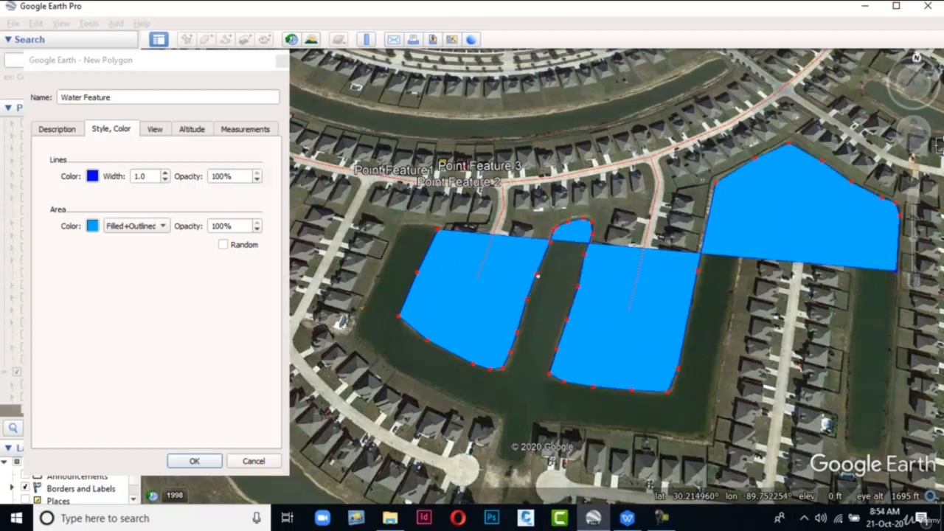
Set the Water Feature polygon's area opacity to 50%
{"action": "left_click", "coordinate": [914, 152]}
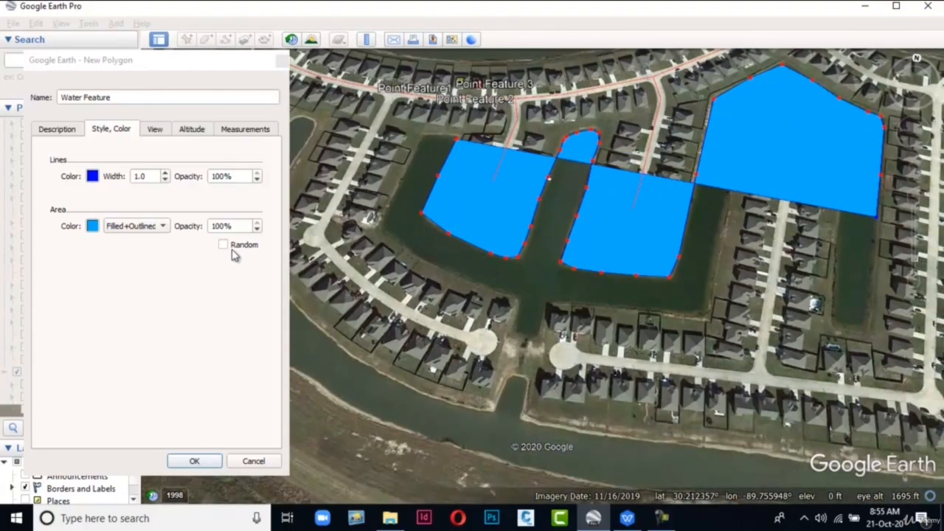
{"action": "left_click", "coordinate": [261, 229]}
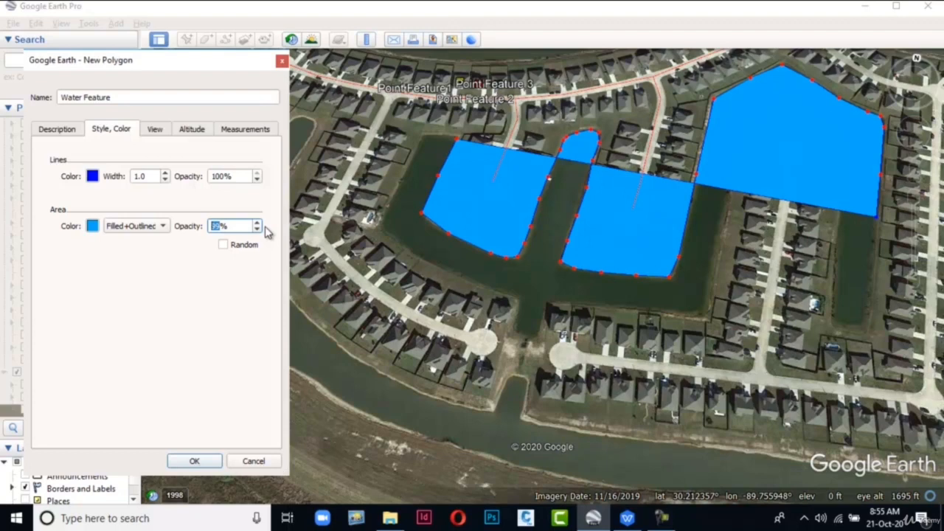
{"action": "type", "text": "50"}
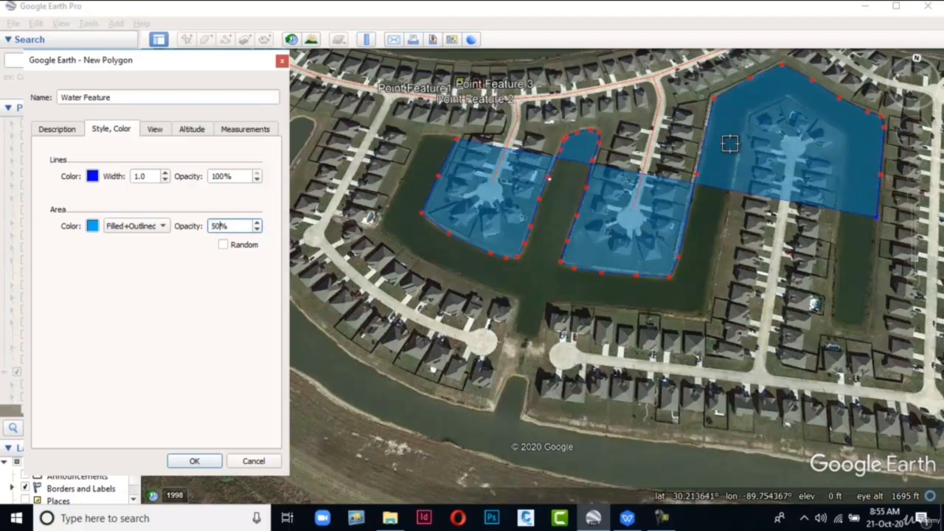
Trace the outline down the easternmost canal arm's outer bank, around its southern end, and back up its inner bank
{"action": "scroll", "coordinate": [864, 264], "scroll_direction": "up", "scroll_amount": 2}
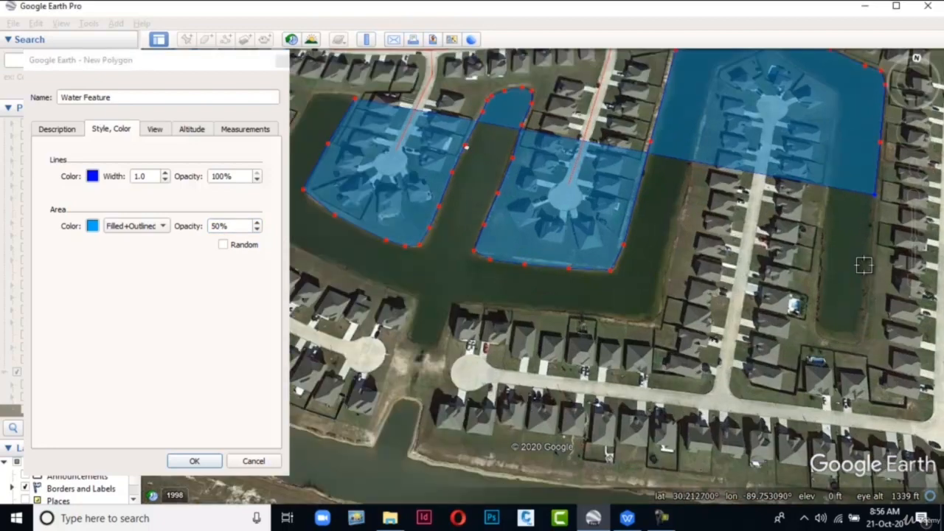
{"action": "left_click", "coordinate": [868, 268]}
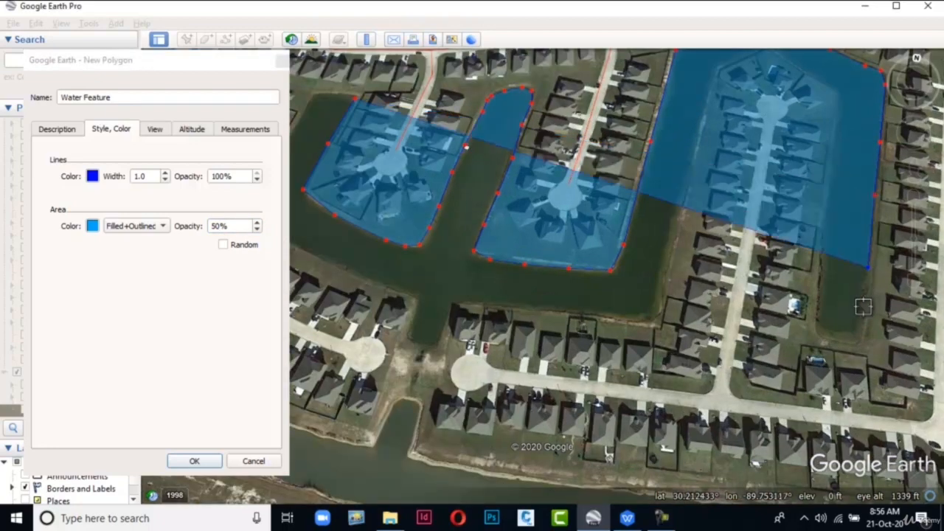
{"action": "left_click", "coordinate": [860, 316]}
{"action": "left_click", "coordinate": [853, 333]}
{"action": "left_click", "coordinate": [822, 329]}
{"action": "left_click", "coordinate": [818, 279]}
{"action": "left_click", "coordinate": [829, 215]}
{"action": "left_click", "coordinate": [832, 182]}
{"action": "left_click", "coordinate": [836, 96]}
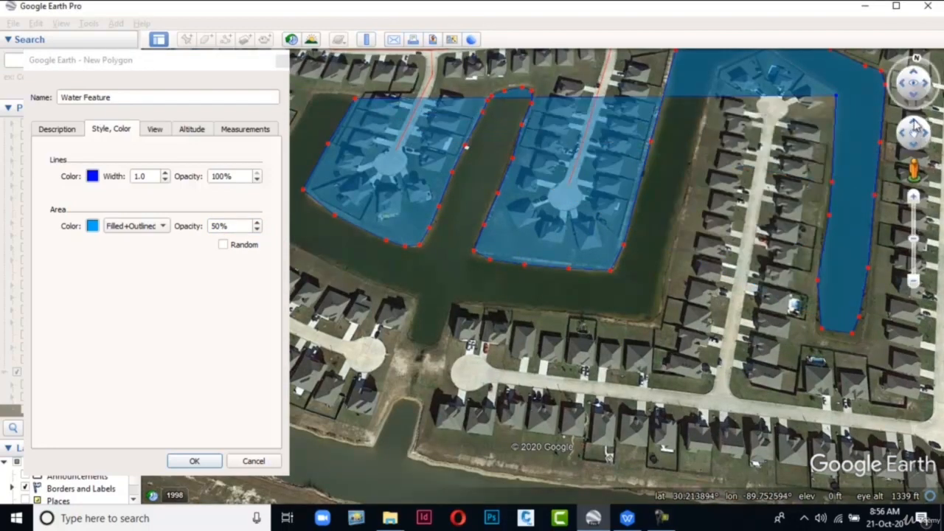
Complete the outline around the eastern cul-de-sac's north side, down to the southern bank, around the short inlet, and up the western arm's outer bank
{"action": "left_click", "coordinate": [915, 125]}
{"action": "left_click", "coordinate": [780, 109]}
{"action": "left_click", "coordinate": [727, 136]}
{"action": "left_click", "coordinate": [668, 410]}
{"action": "left_click", "coordinate": [653, 421]}
{"action": "left_click", "coordinate": [580, 412]}
{"action": "left_click", "coordinate": [466, 397]}
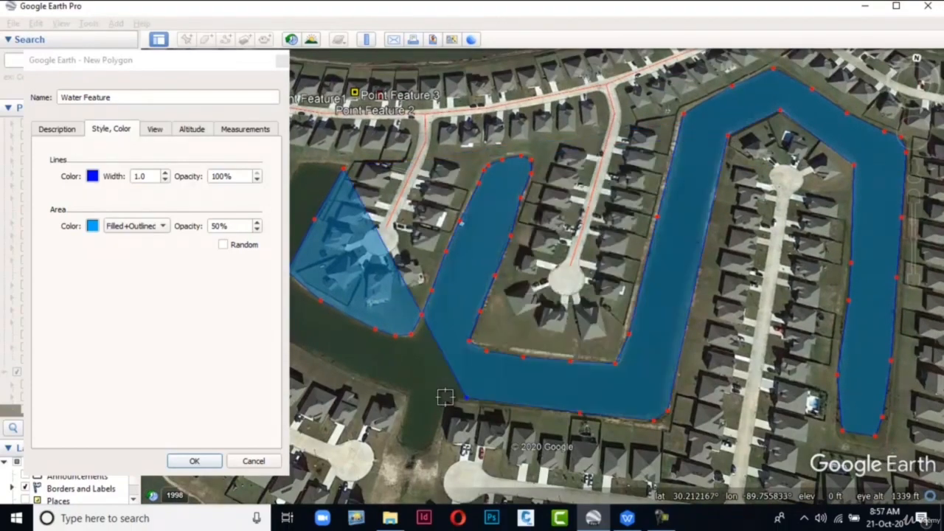
{"action": "left_click", "coordinate": [445, 398]}
{"action": "left_click", "coordinate": [437, 418]}
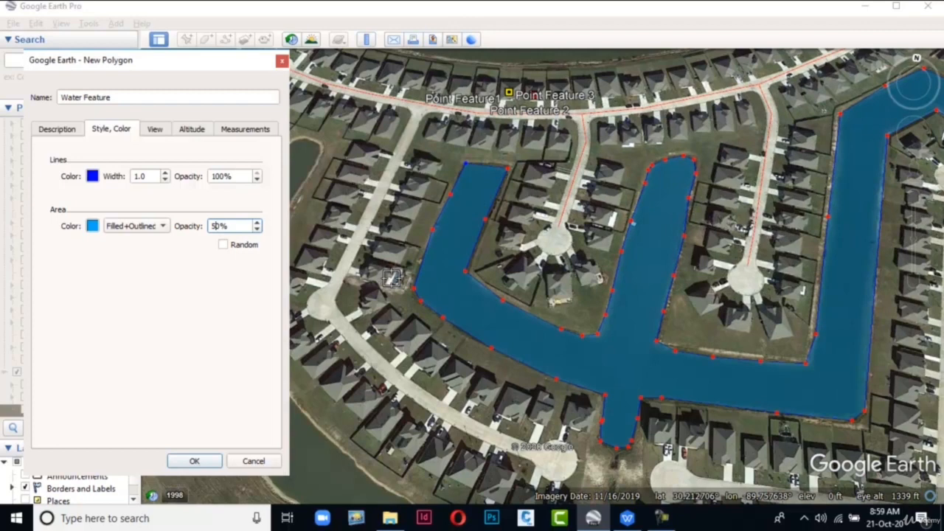
Set the completed water polygon's area opacity to 70%
{"action": "key", "text": "BackSpace"}
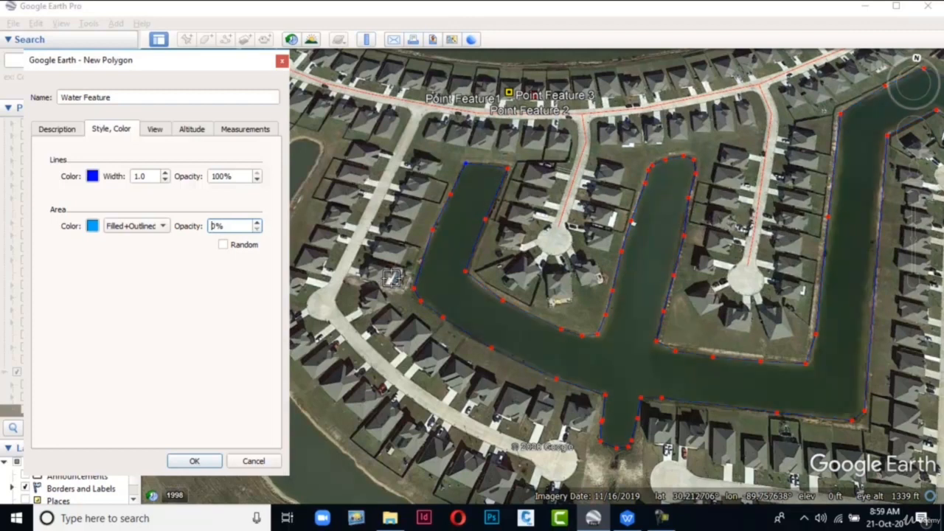
{"action": "type", "text": "7"}
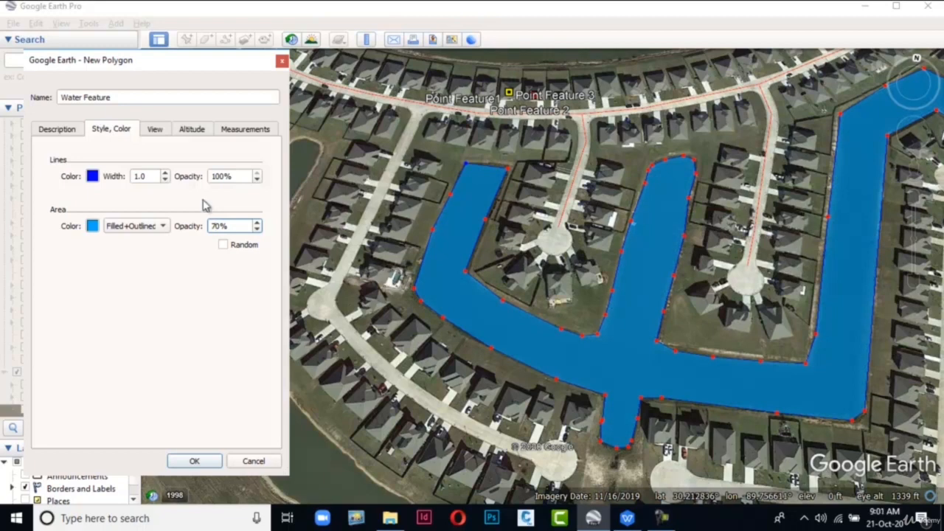
Show the water polygon's perimeter in meters and its area in square meters, and save the polygon
{"action": "left_click", "coordinate": [253, 130]}
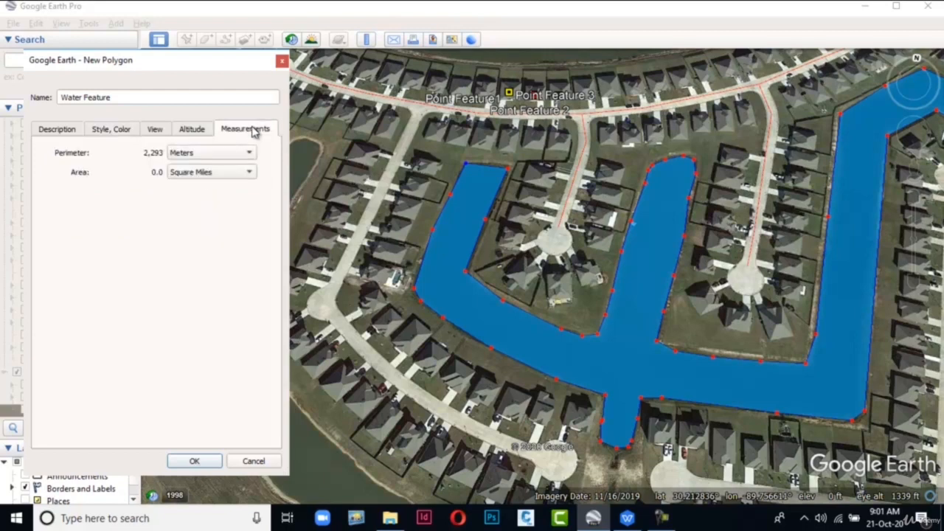
{"action": "left_click", "coordinate": [251, 153]}
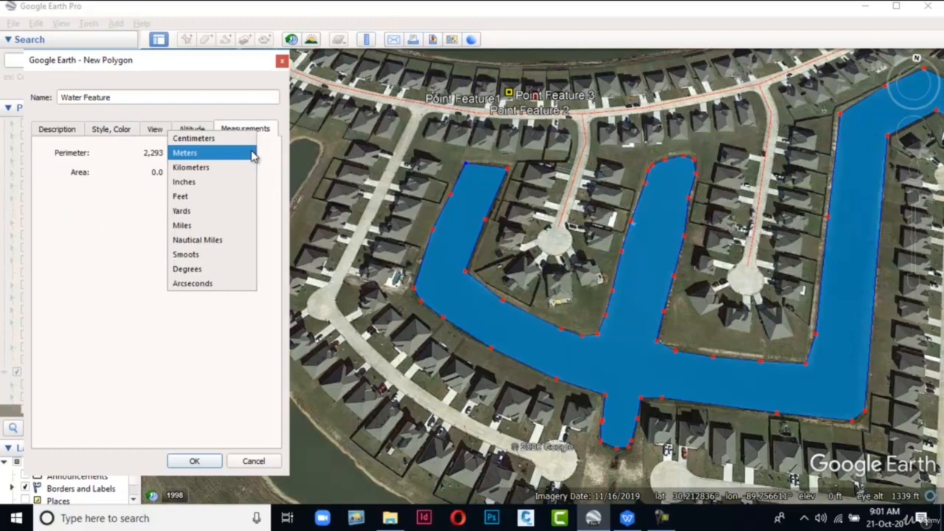
{"action": "left_click", "coordinate": [251, 153]}
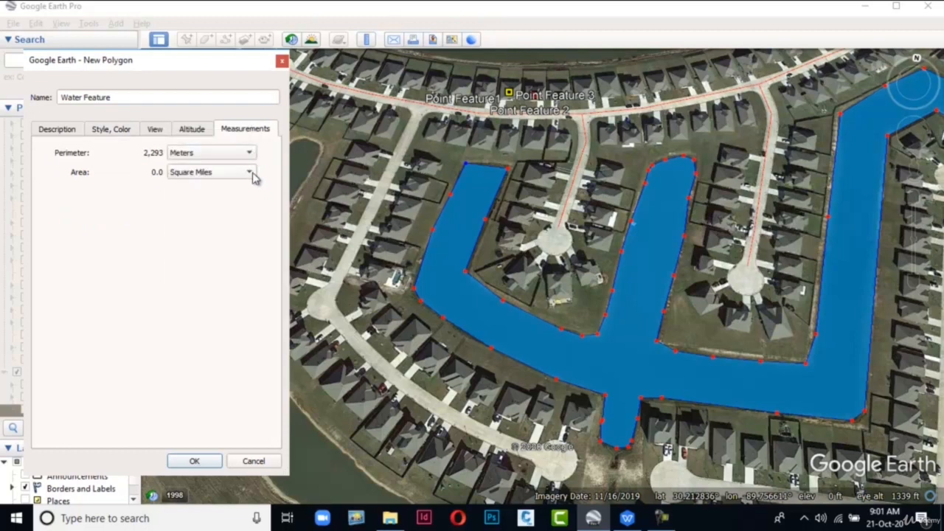
{"action": "left_click", "coordinate": [254, 177]}
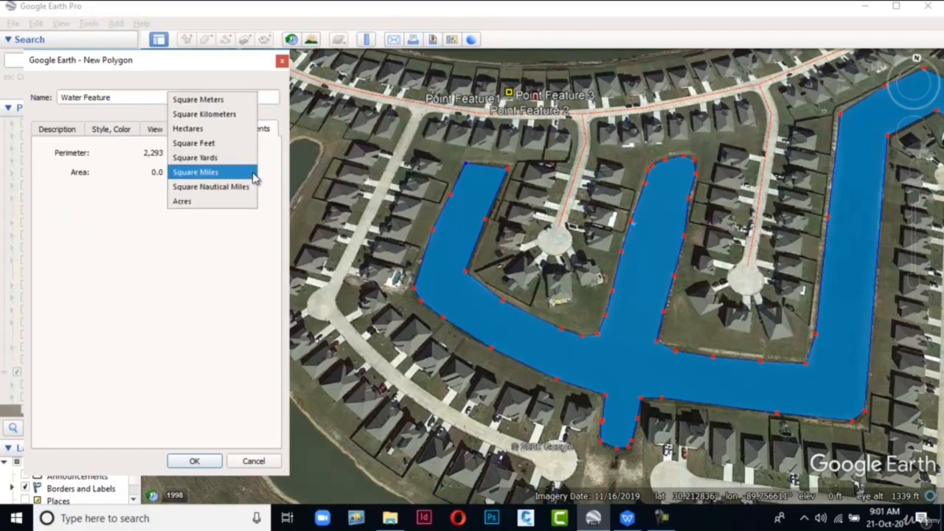
{"action": "left_click", "coordinate": [241, 99]}
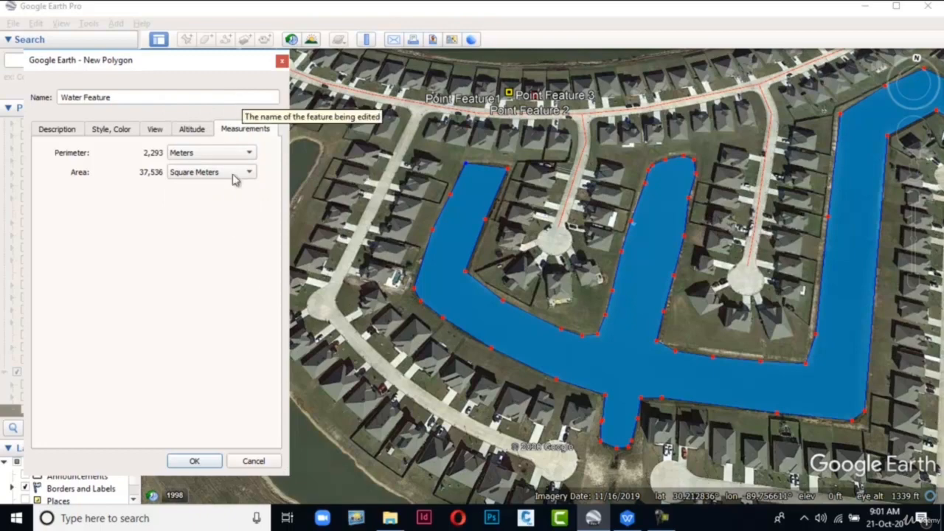
{"action": "left_click", "coordinate": [197, 461]}
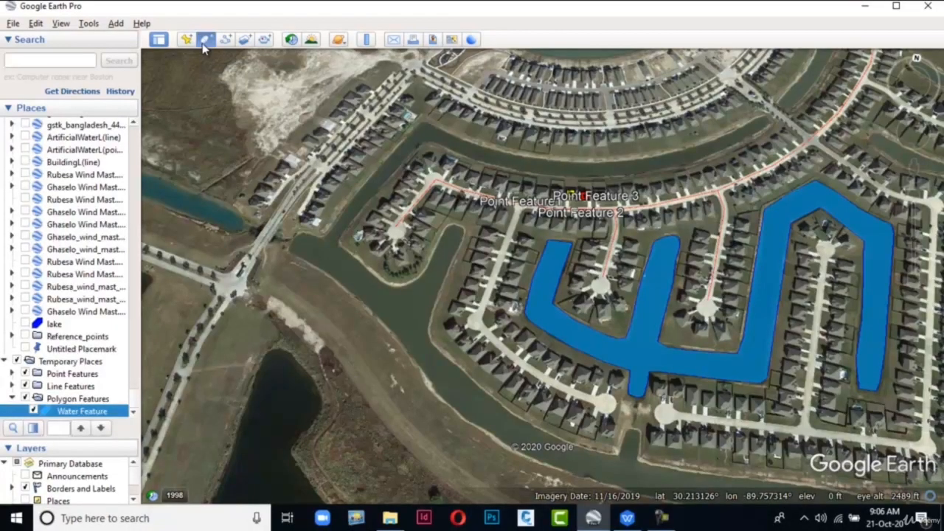
Start a new polygon named "Water Feature using Trace" with a blue outline and a lighter blue filled area
{"action": "left_click", "coordinate": [205, 41]}
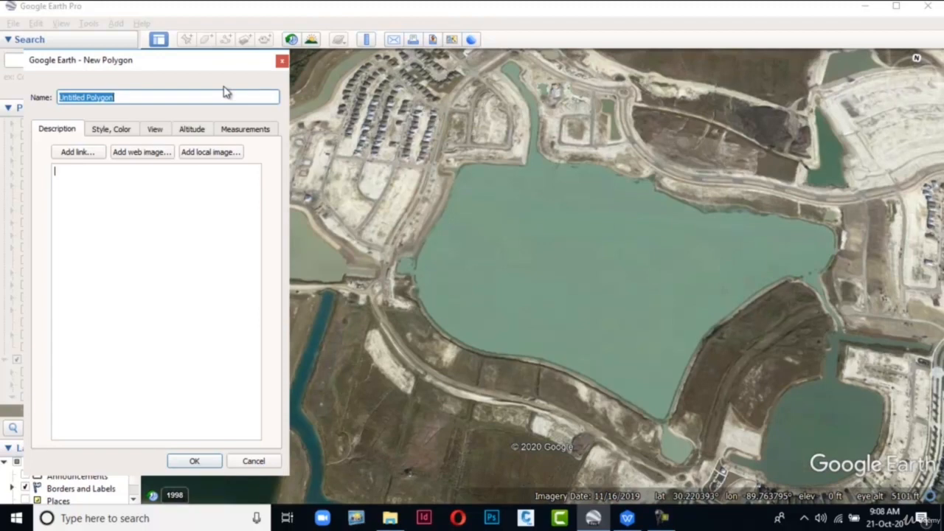
{"action": "type", "text": "Water Feature using Trace"}
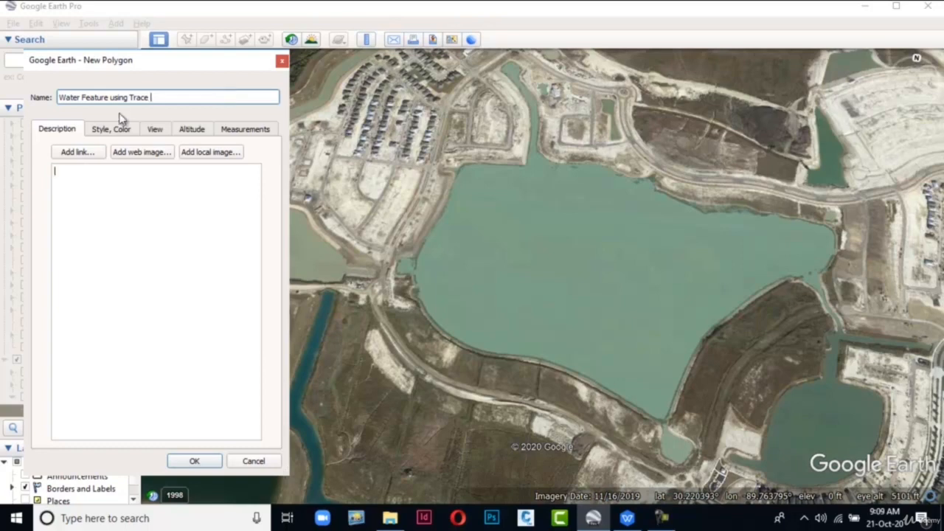
{"action": "left_click", "coordinate": [114, 131]}
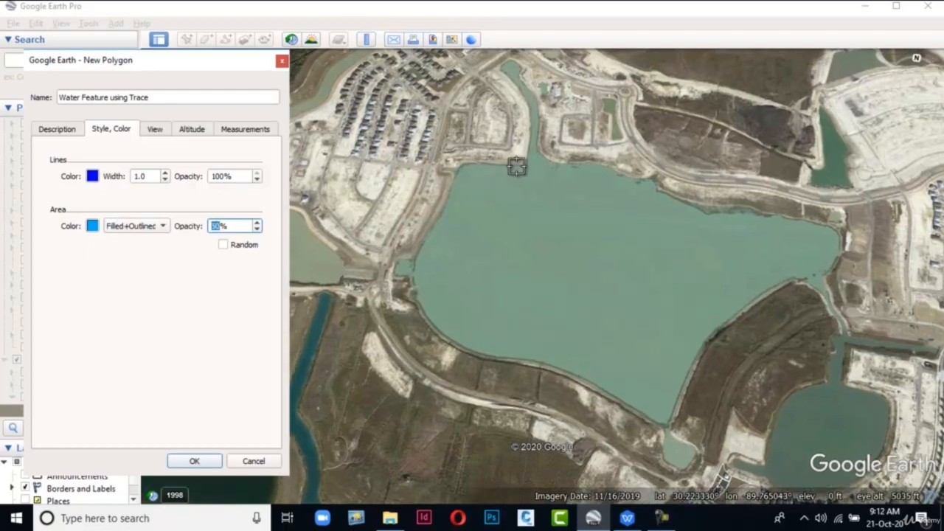
Trace the large lake's shoreline freehand from the north inlet, around the eastern channel and southeastern pond, and along the western shore to the northwest corner
{"action": "left_click", "coordinate": [522, 163]}
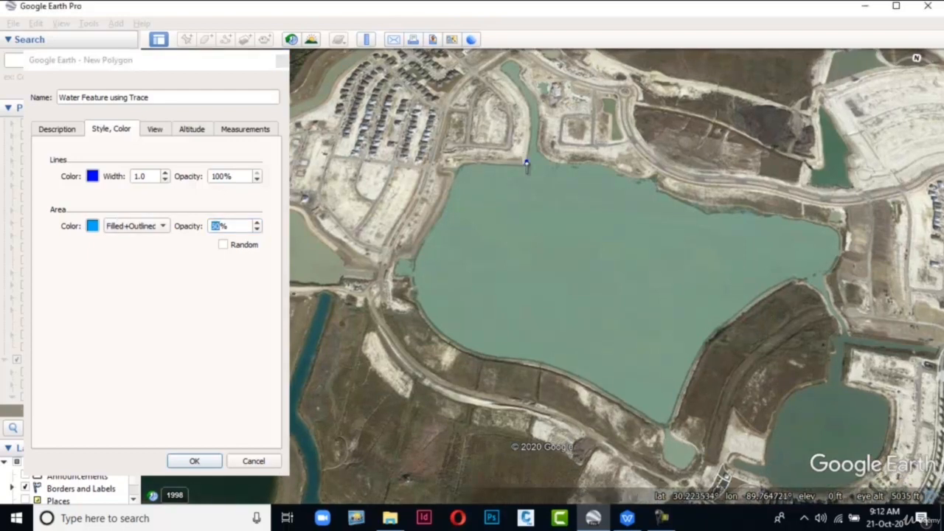
{"action": "mouse_move", "coordinate": [527, 146]}
{"action": "left_mouse_down"}
{"action": "mouse_move", "coordinate": [525, 103]}
{"action": "mouse_move", "coordinate": [543, 163]}
{"action": "mouse_move", "coordinate": [575, 171]}
{"action": "left_mouse_up"}
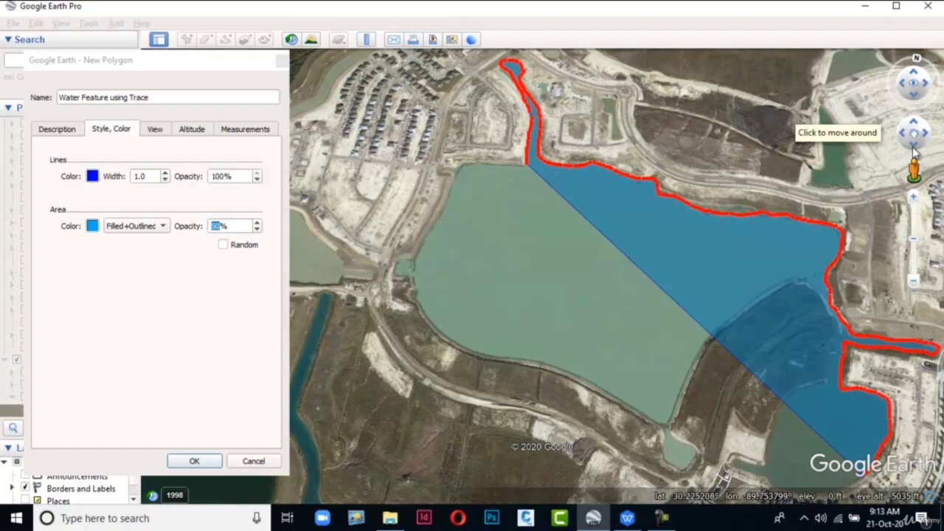
{"action": "left_click", "coordinate": [913, 147]}
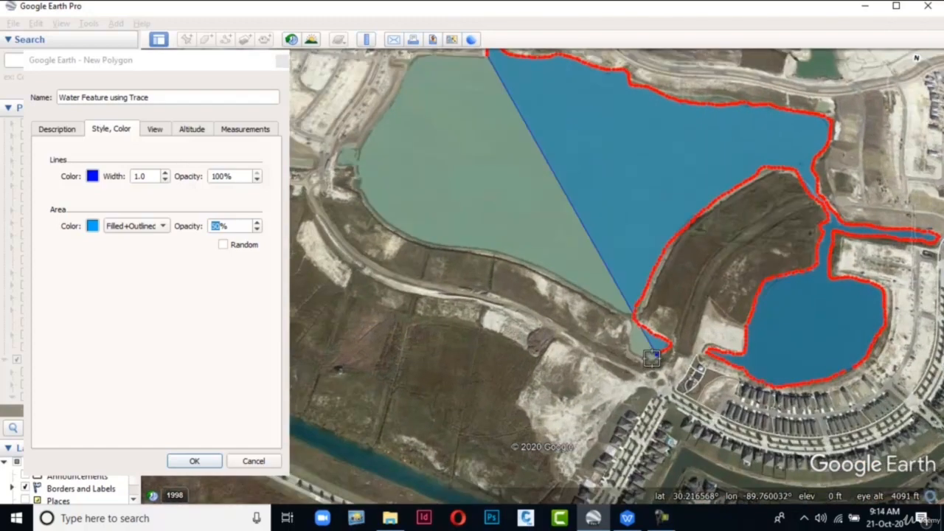
{"action": "mouse_move", "coordinate": [647, 355]}
{"action": "left_mouse_down"}
{"action": "mouse_move", "coordinate": [628, 346]}
{"action": "mouse_move", "coordinate": [631, 327]}
{"action": "mouse_move", "coordinate": [609, 298]}
{"action": "left_mouse_up"}
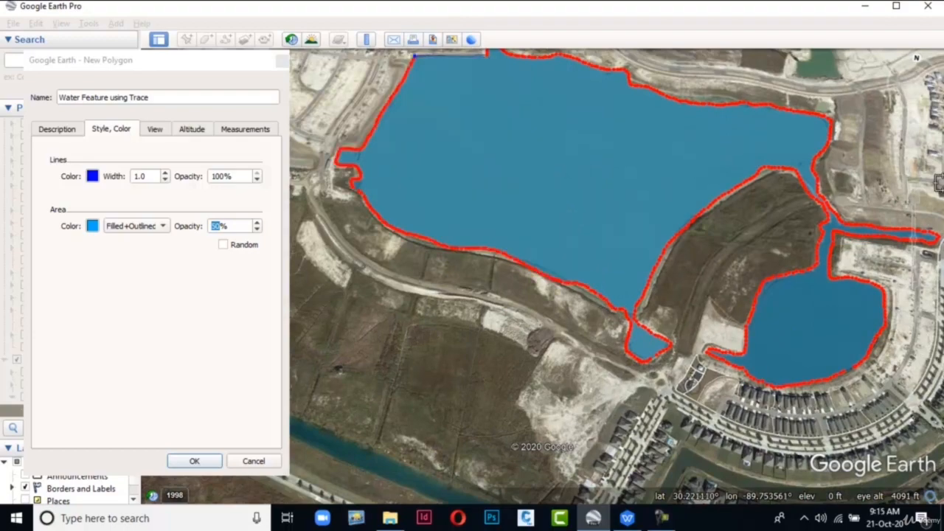
Close the traced outline along the lake's north shore back to the inlet, and save the polygon
{"action": "left_click", "coordinate": [915, 124]}
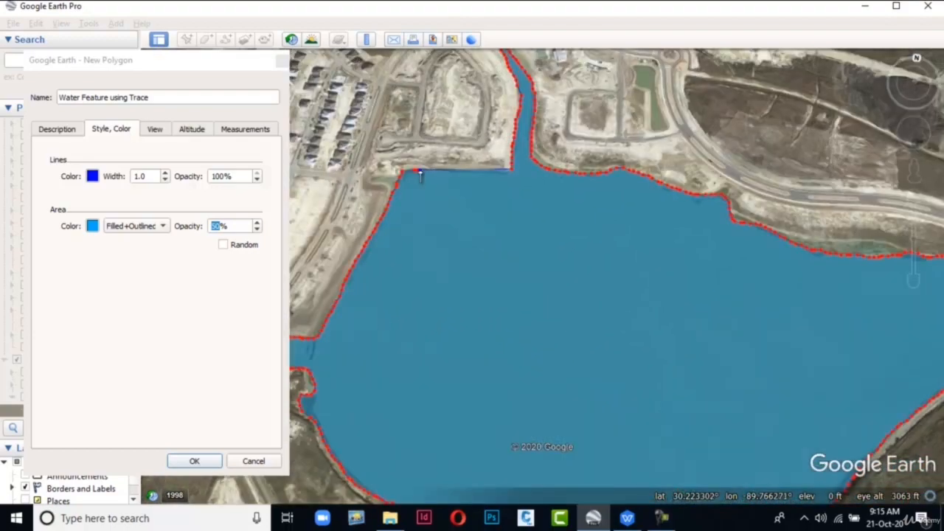
{"action": "left_click_drag", "start_coordinate": [420, 171], "coordinate": [515, 177]}
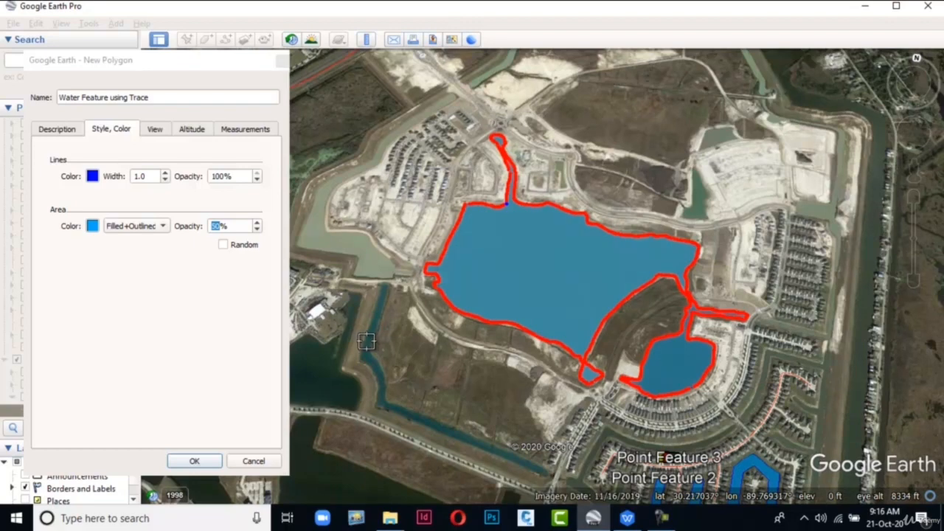
{"action": "left_click", "coordinate": [210, 458]}
{"action": "scroll", "coordinate": [456, 353], "scroll_direction": "down", "scroll_amount": 1}
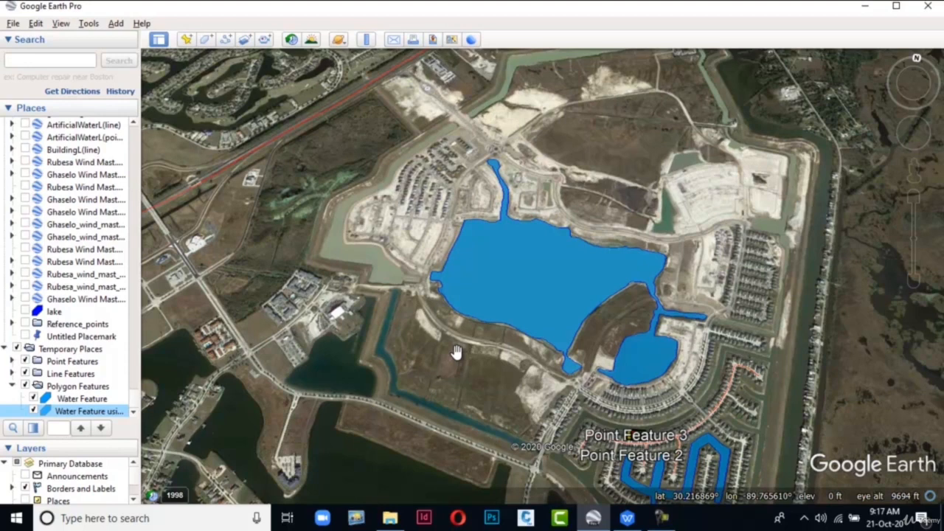
Save the Polygon Features folder as Polygon Features.kml in Kml format in New folder, and collapse it in the places list
{"action": "right_click", "coordinate": [108, 387]}
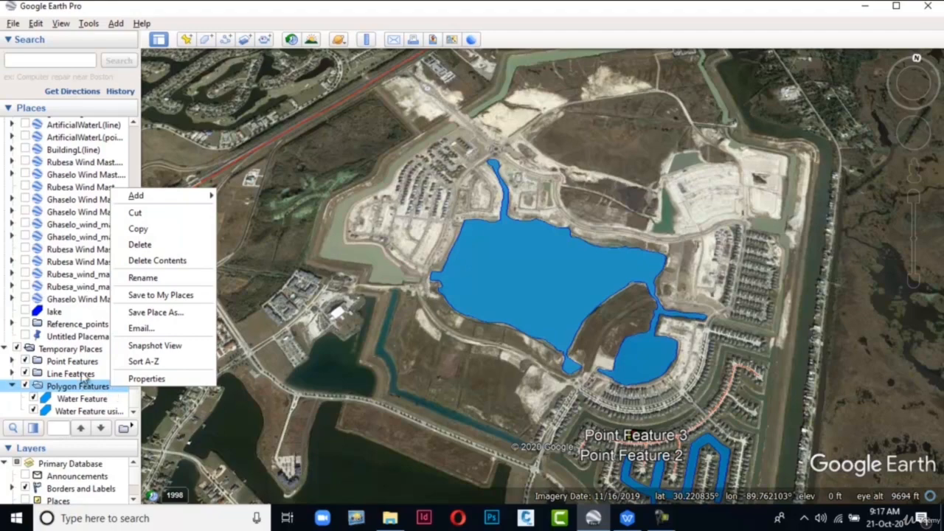
{"action": "left_click", "coordinate": [116, 315]}
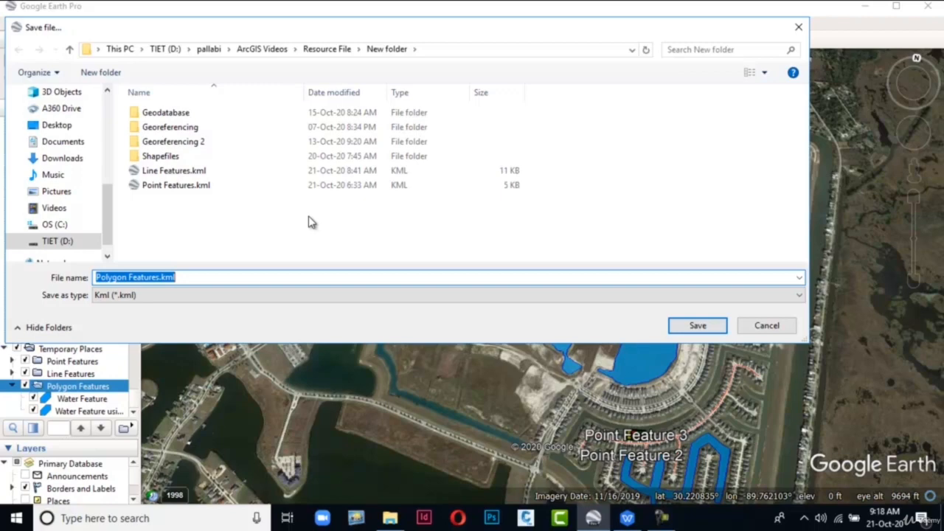
{"action": "left_click", "coordinate": [270, 298]}
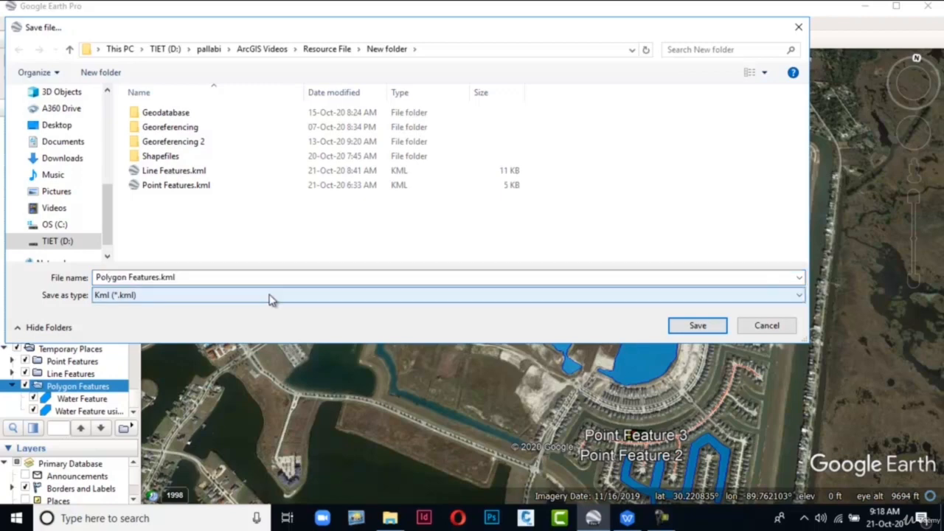
{"action": "left_click", "coordinate": [270, 299]}
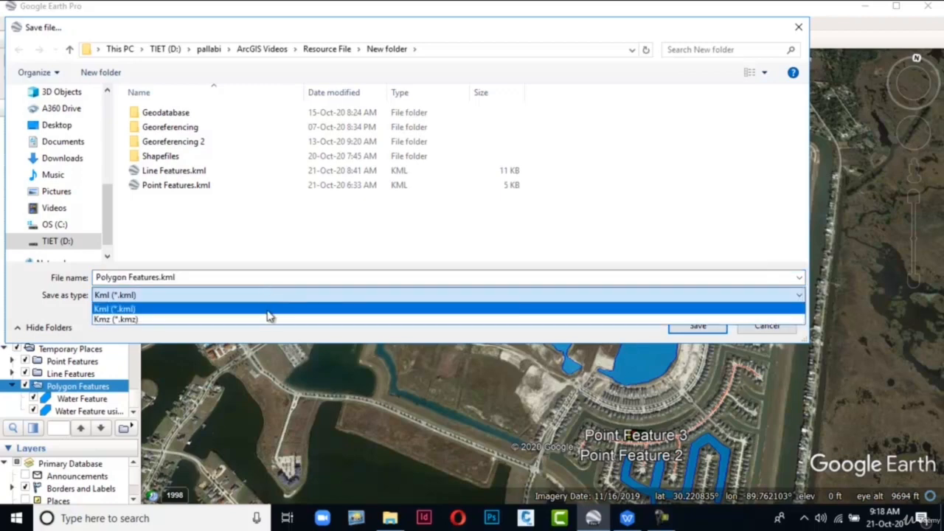
{"action": "left_click", "coordinate": [268, 310]}
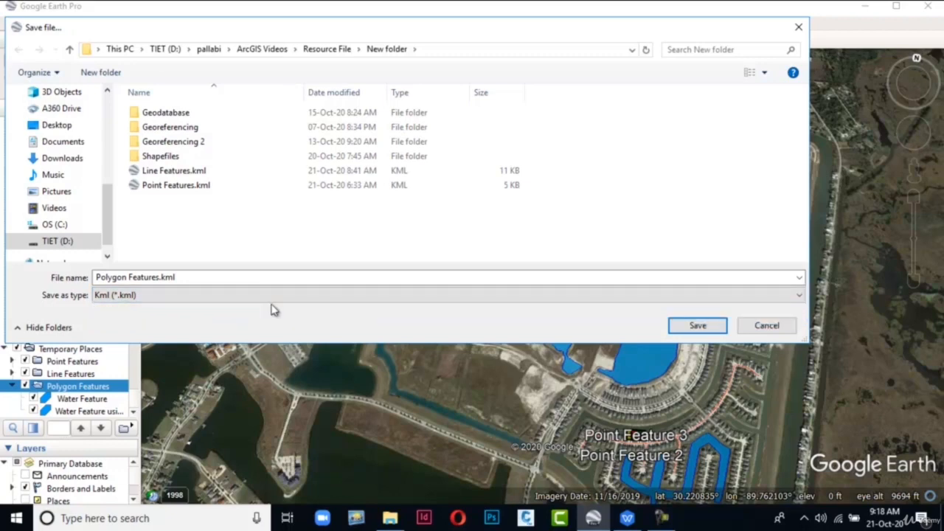
{"action": "left_click", "coordinate": [725, 327]}
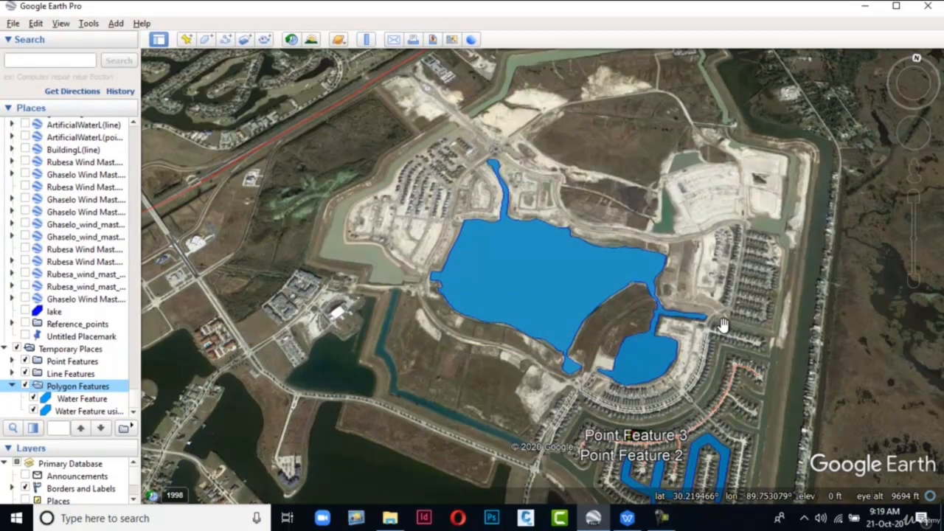
{"action": "key", "text": "Left"}
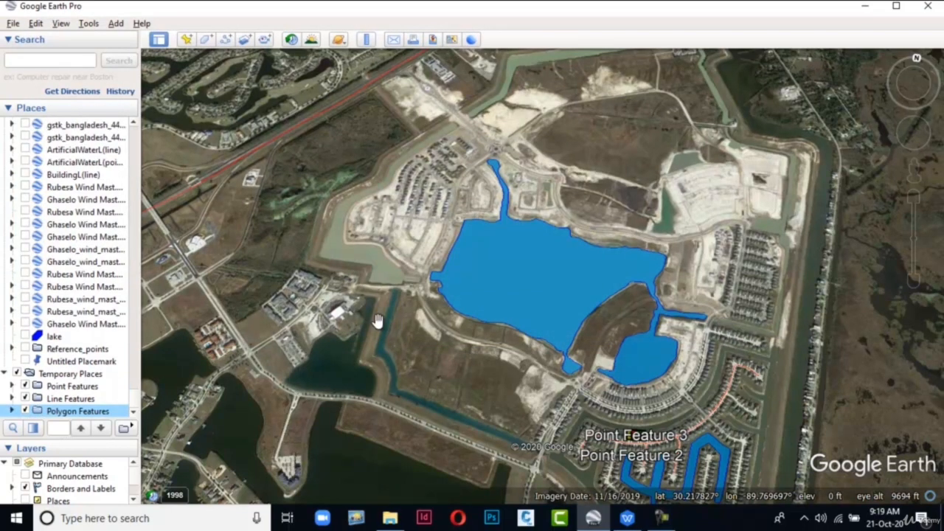
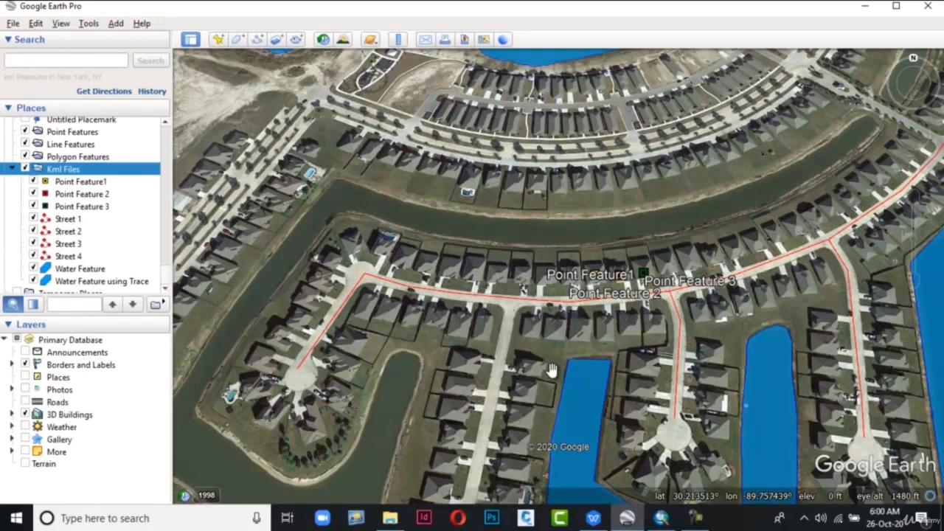
Switch to ArcMap and find the KML To Layer tool by searching for "Kml to layers"
{"action": "scroll", "coordinate": [550, 371], "scroll_direction": "down", "scroll_amount": 2}
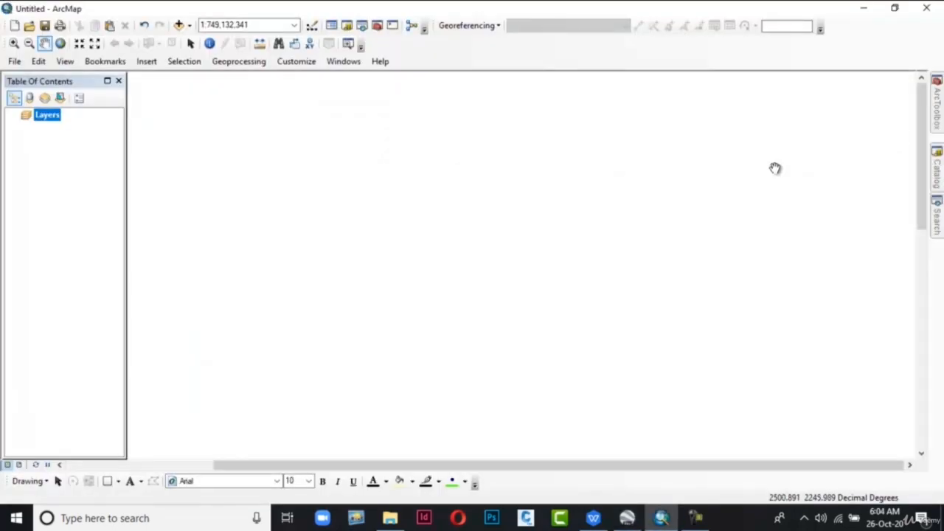
{"action": "left_click", "coordinate": [936, 230]}
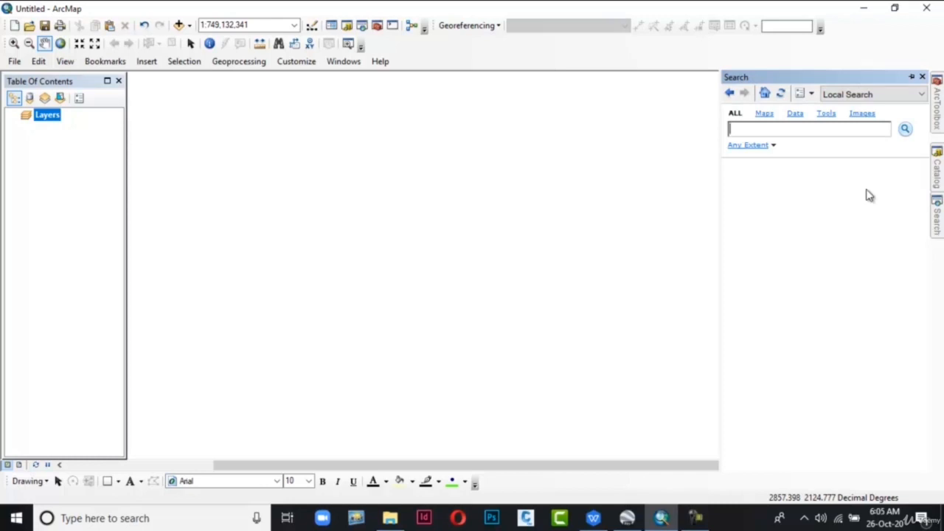
{"action": "type", "text": "Kml to layers"}
{"action": "key", "text": "Return"}
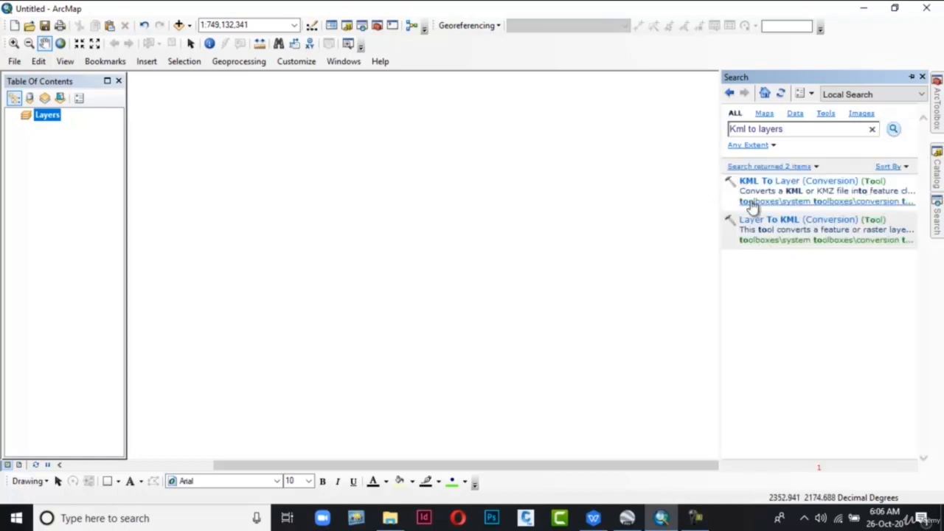
{"action": "left_click", "coordinate": [771, 186]}
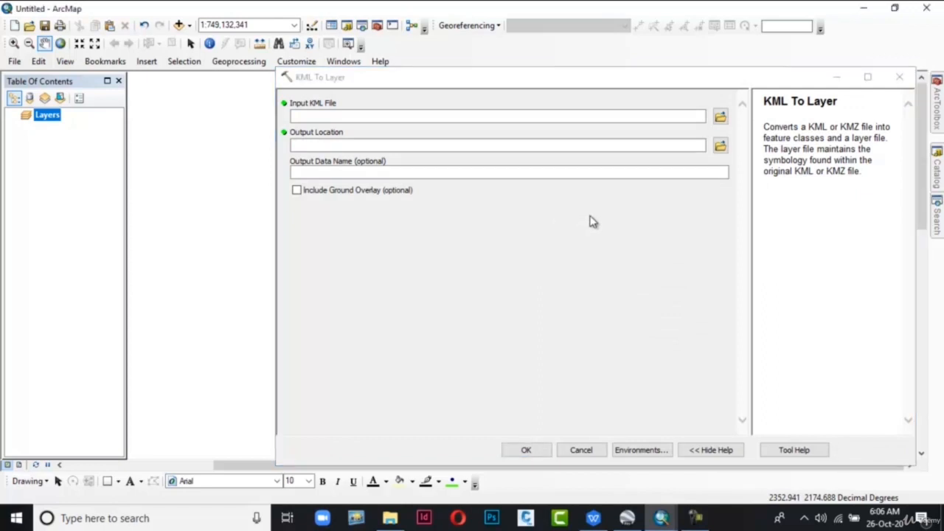
{"action": "key", "text": "Escape"}
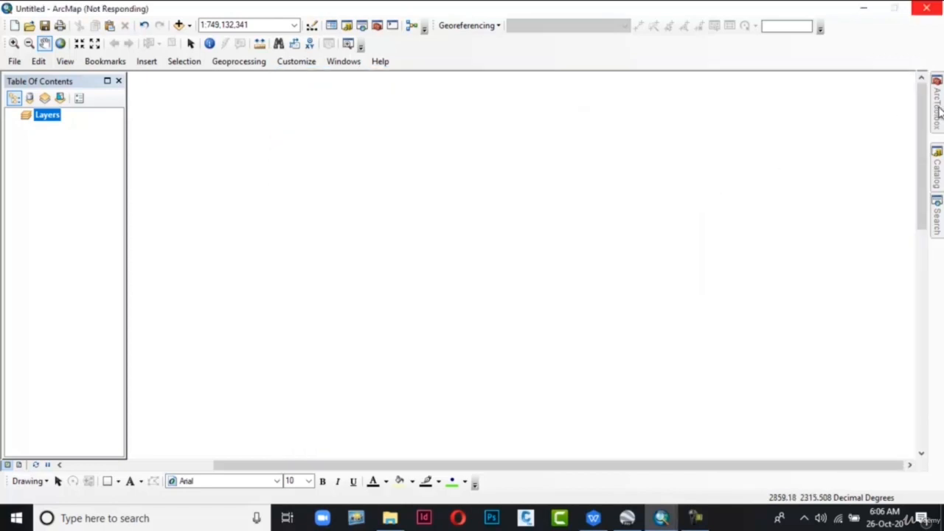
Open the KML To Layer tool from the From KML toolset of the Conversion Tools
{"action": "mouse_move", "coordinate": [939, 112]}
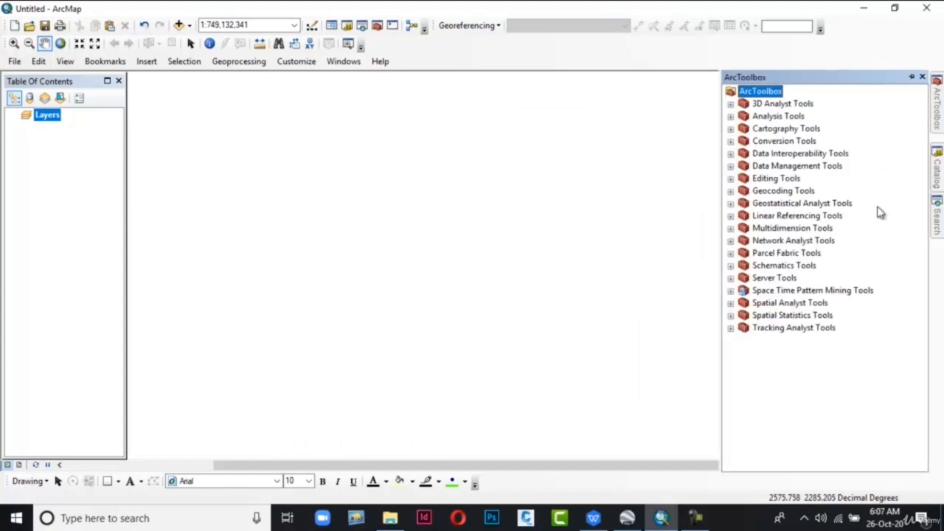
{"action": "left_click", "coordinate": [730, 142]}
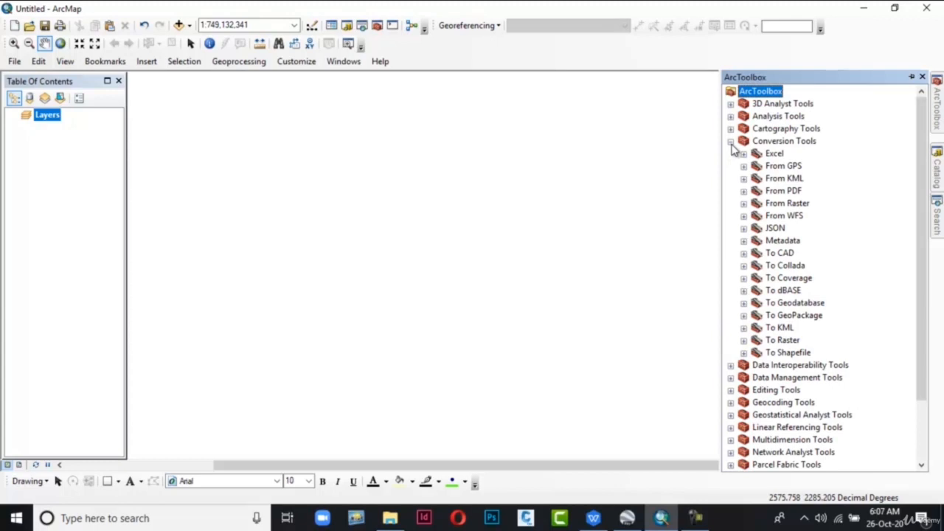
{"action": "left_click", "coordinate": [743, 178]}
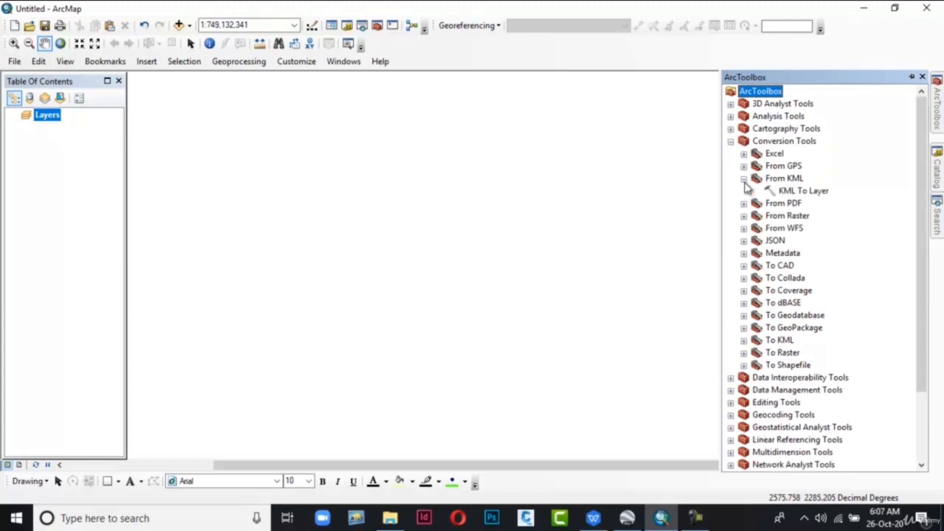
{"action": "left_click", "coordinate": [803, 192]}
{"action": "double_click", "coordinate": [803, 192]}
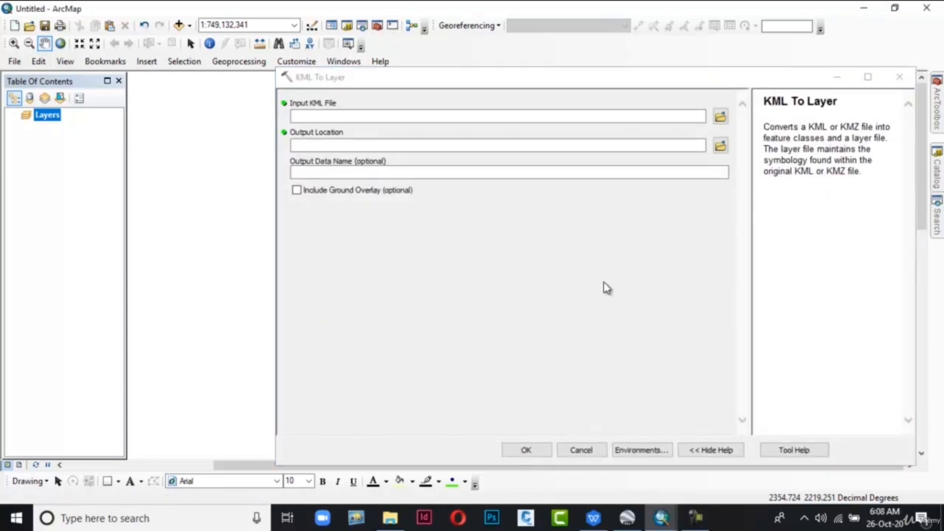
Set Polygon Features.kml from the Kml to Shapefile folder as the input KML file for the conversion
{"action": "left_click", "coordinate": [603, 116]}
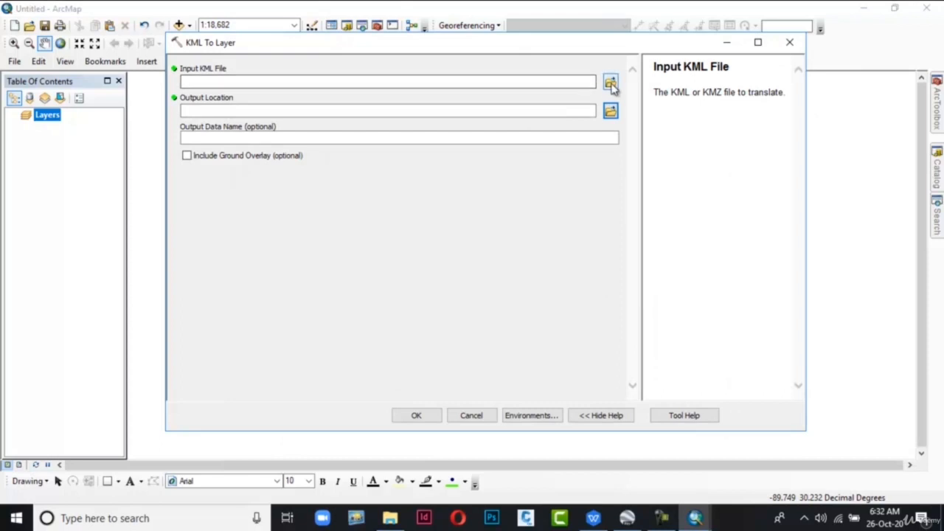
{"action": "left_click", "coordinate": [611, 84]}
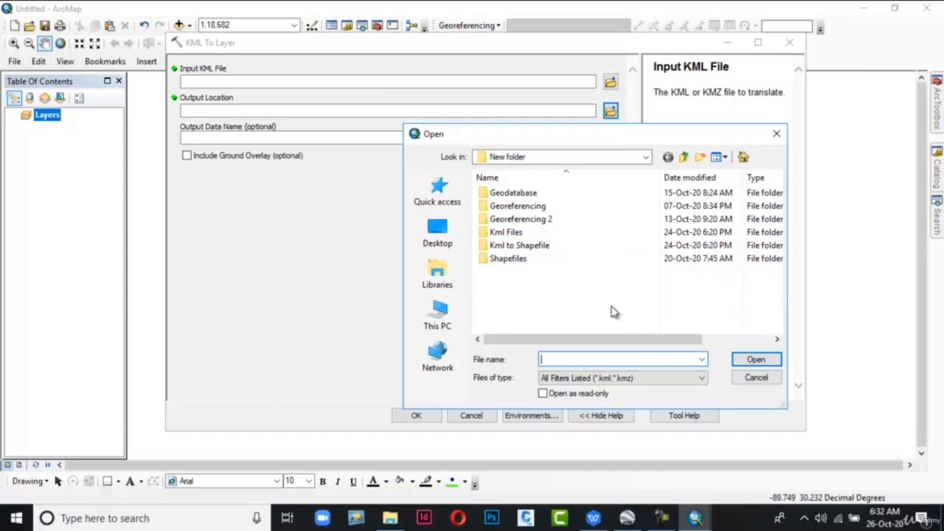
{"action": "double_click", "coordinate": [519, 244]}
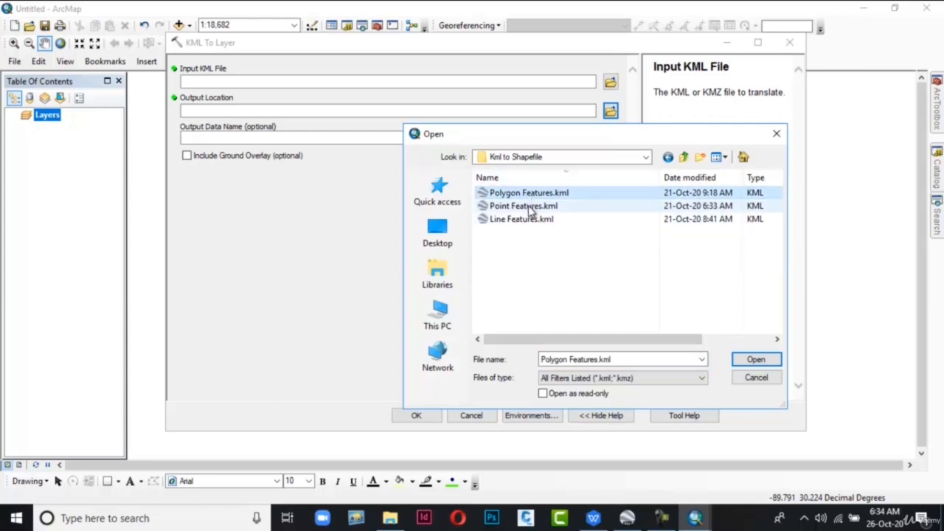
{"action": "left_click", "coordinate": [745, 359]}
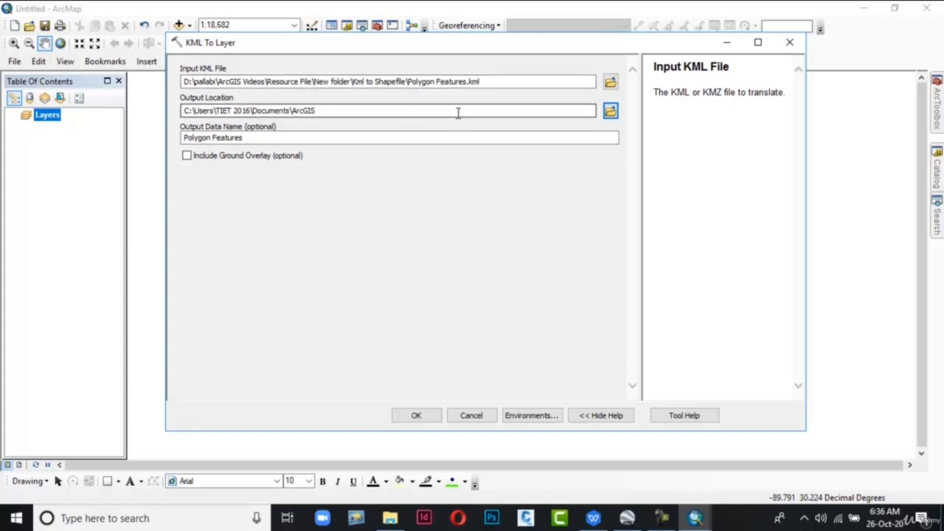
Set the output location to the Kml to Shapefile folder and run the conversion of the polygon KML
{"action": "left_click", "coordinate": [610, 110]}
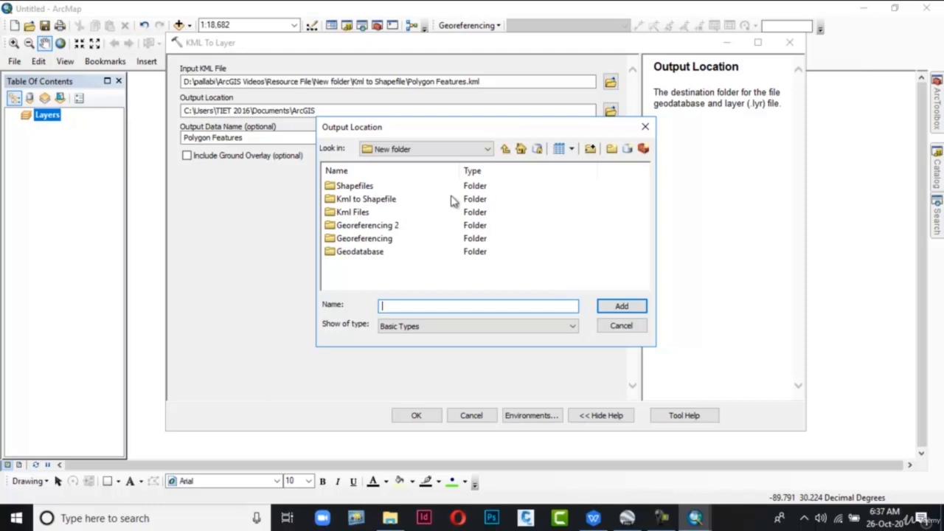
{"action": "left_click", "coordinate": [357, 200]}
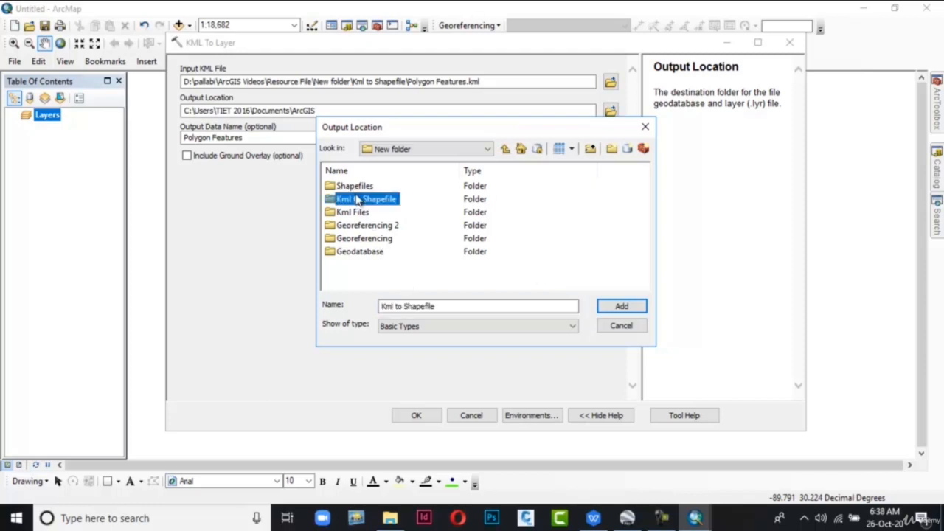
{"action": "left_click", "coordinate": [616, 307]}
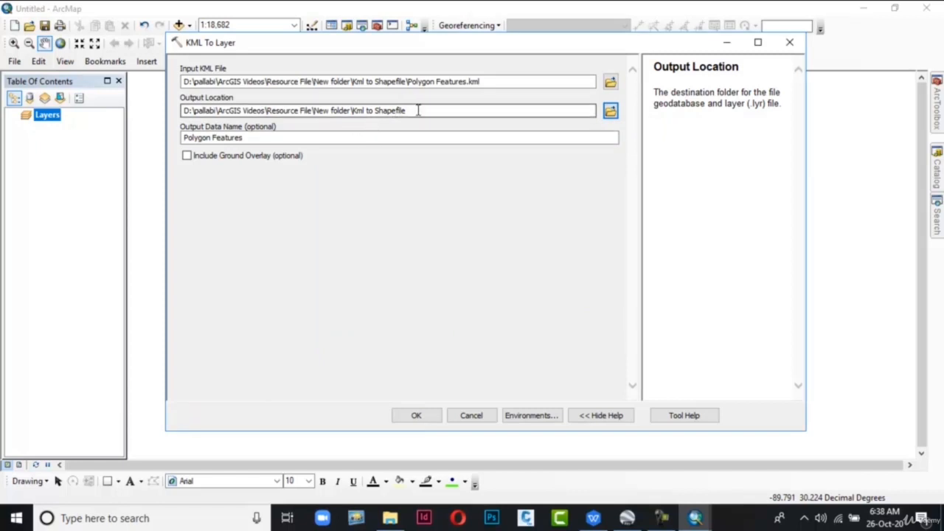
{"action": "left_click", "coordinate": [428, 415]}
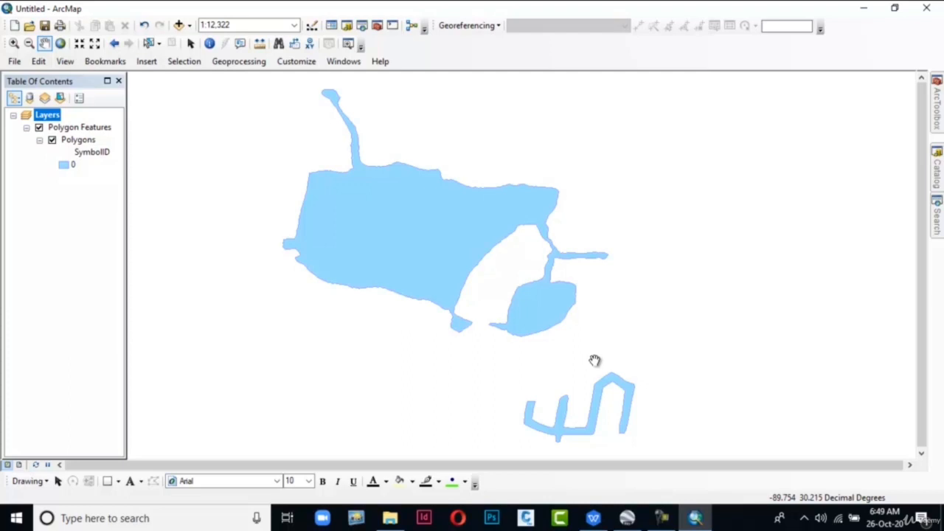
Open the KML To Layer tool again and choose Line Features.kml as the input KML file
{"action": "left_click_drag", "start_coordinate": [596, 360], "coordinate": [624, 360]}
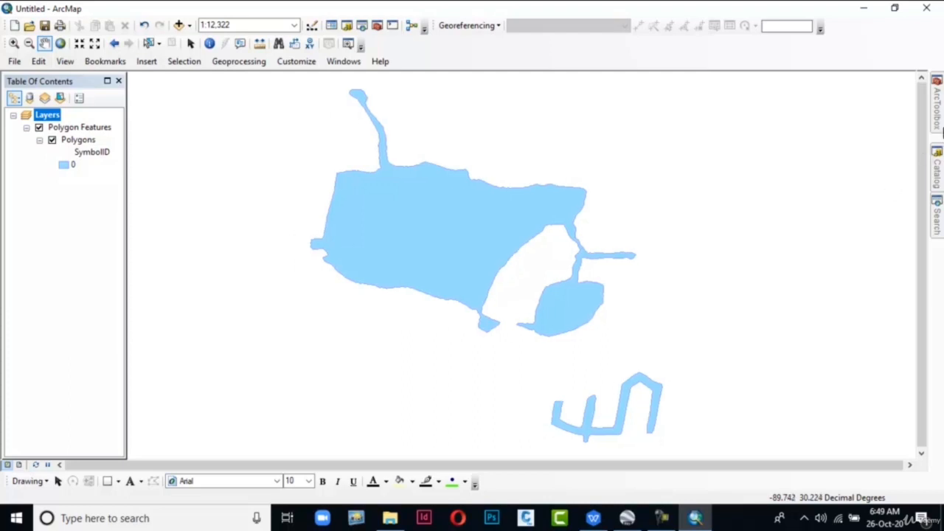
{"action": "left_click", "coordinate": [936, 125]}
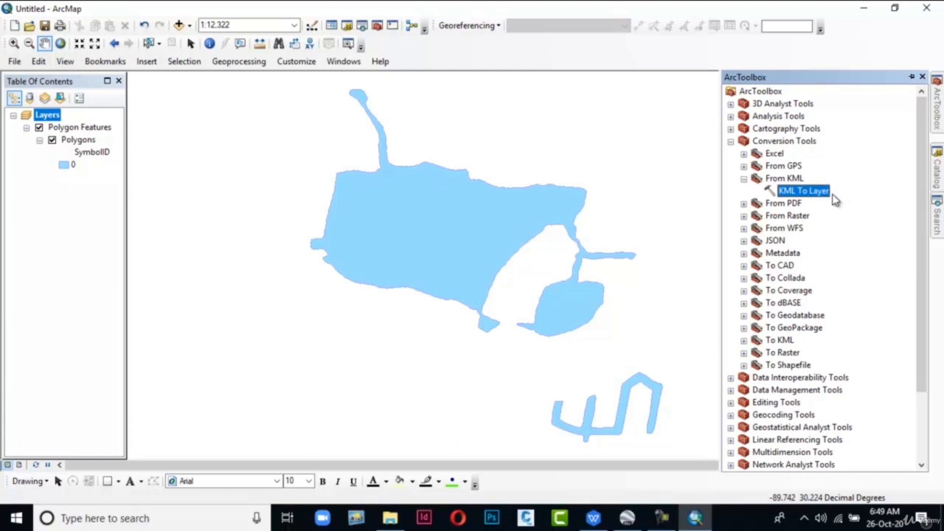
{"action": "double_click", "coordinate": [794, 192]}
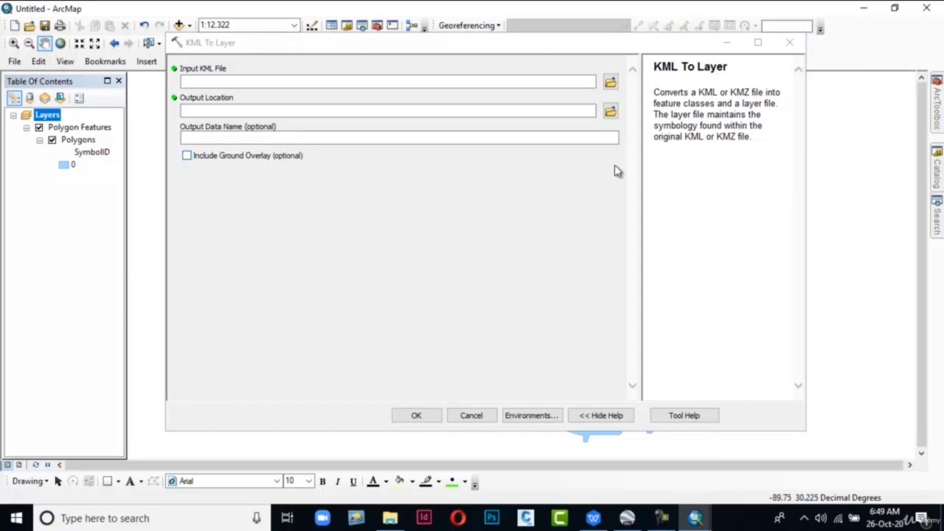
{"action": "left_click", "coordinate": [609, 86]}
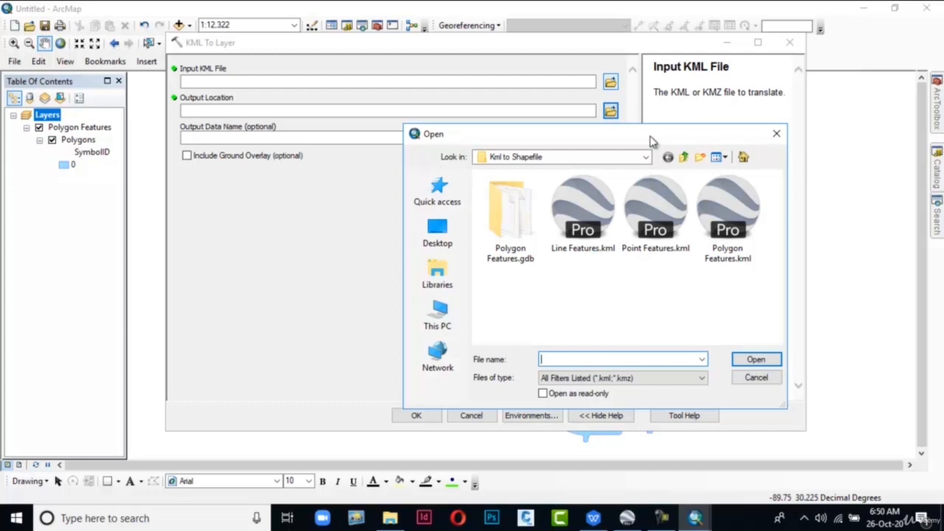
{"action": "left_click", "coordinate": [592, 205]}
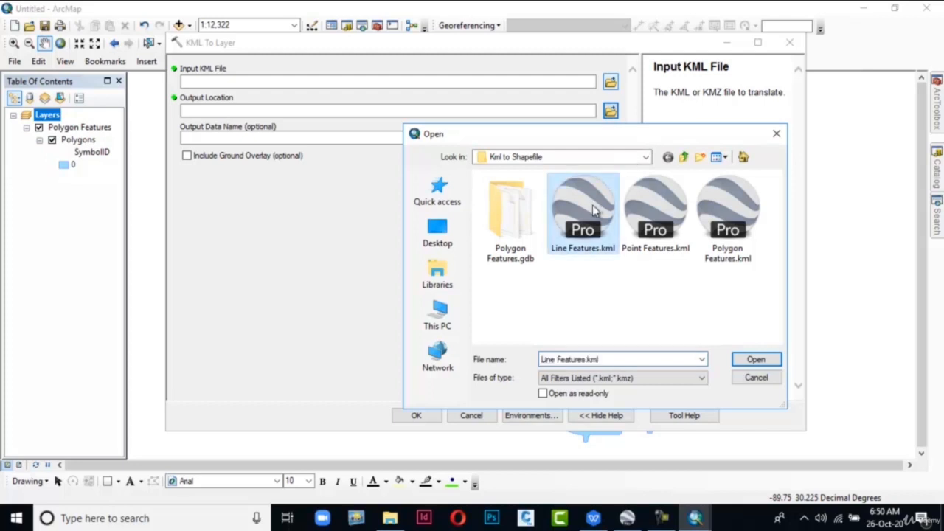
{"action": "left_click", "coordinate": [754, 359]}
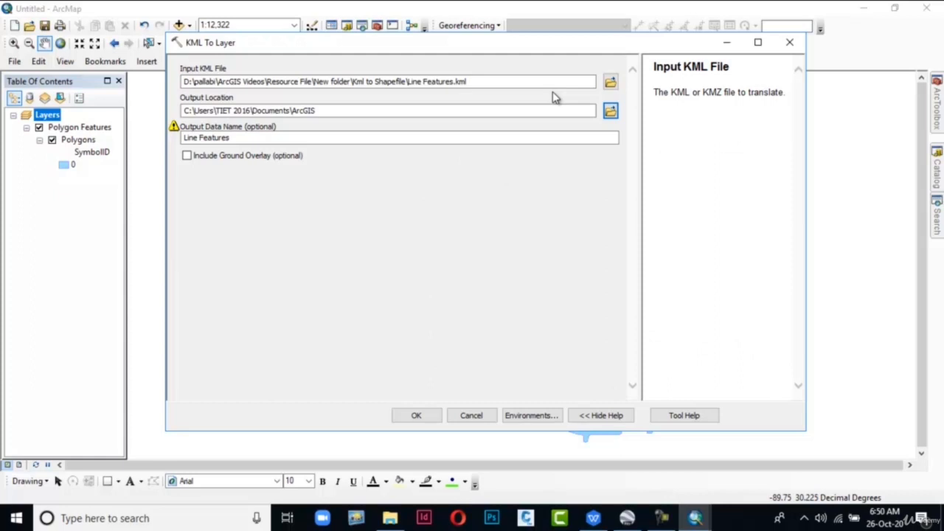
Send the line feature output to the Kml to Shapefile folder and run the KML To Layer conversion
{"action": "left_click", "coordinate": [610, 111]}
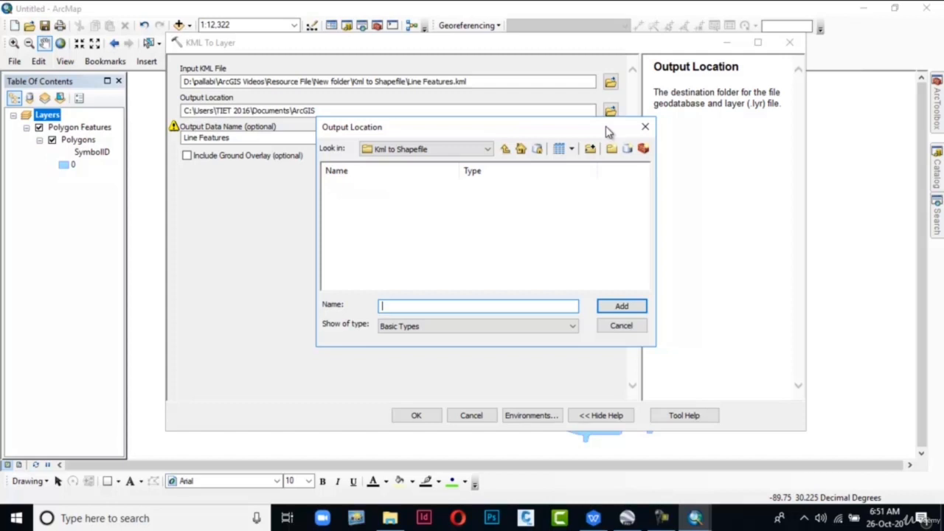
{"action": "left_click", "coordinate": [505, 148]}
{"action": "left_click", "coordinate": [388, 201]}
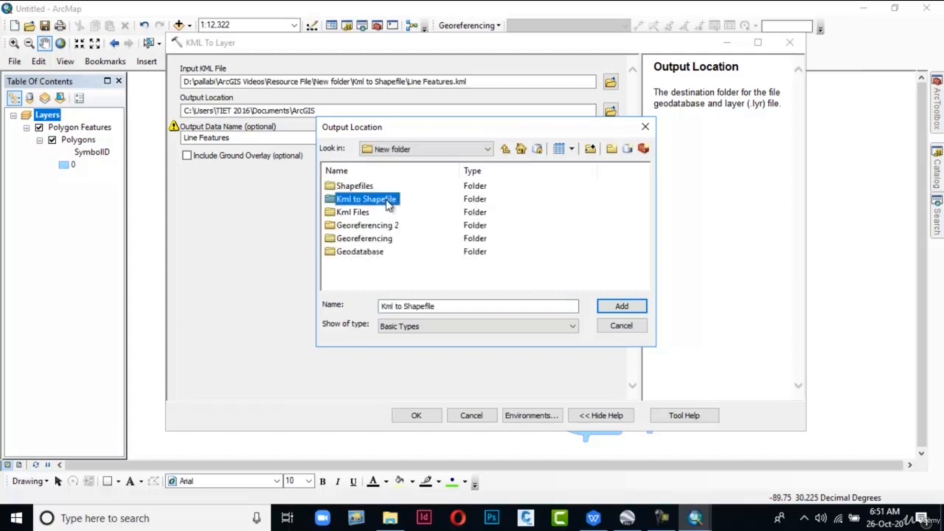
{"action": "left_click", "coordinate": [616, 306]}
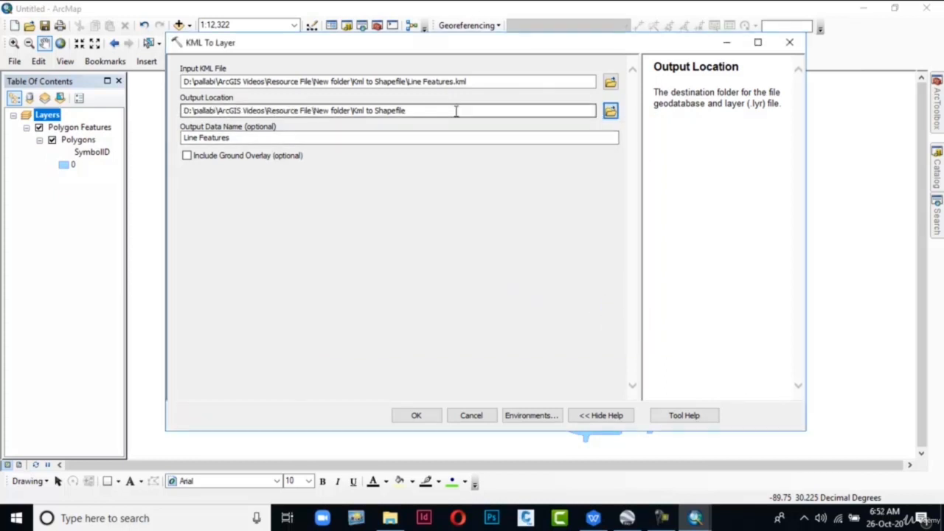
{"action": "left_click", "coordinate": [420, 414]}
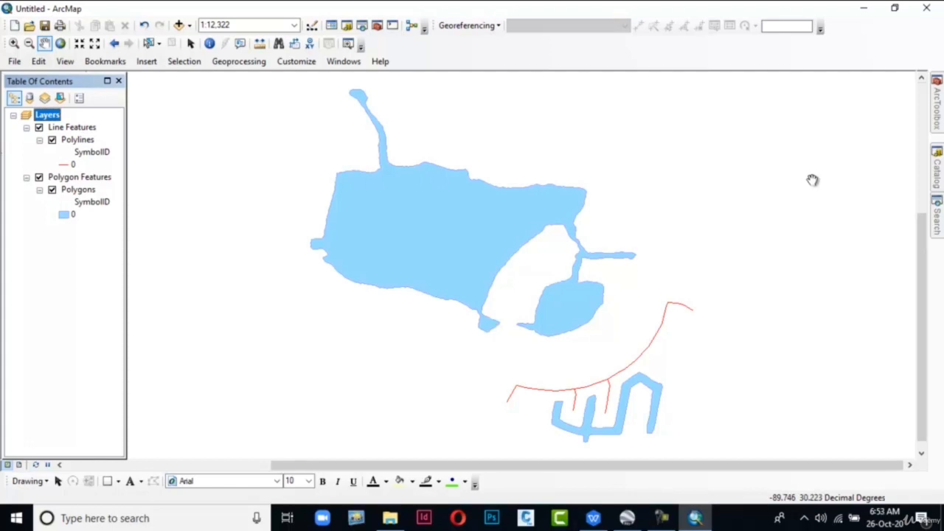
Start another KML To Layer conversion with Point Features.kml as the input KML file
{"action": "left_click", "coordinate": [937, 114]}
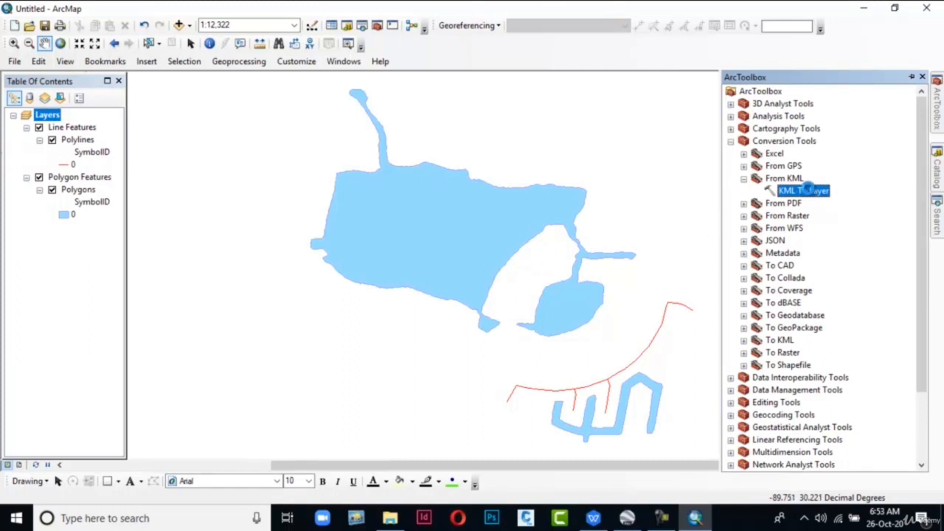
{"action": "double_click", "coordinate": [807, 189]}
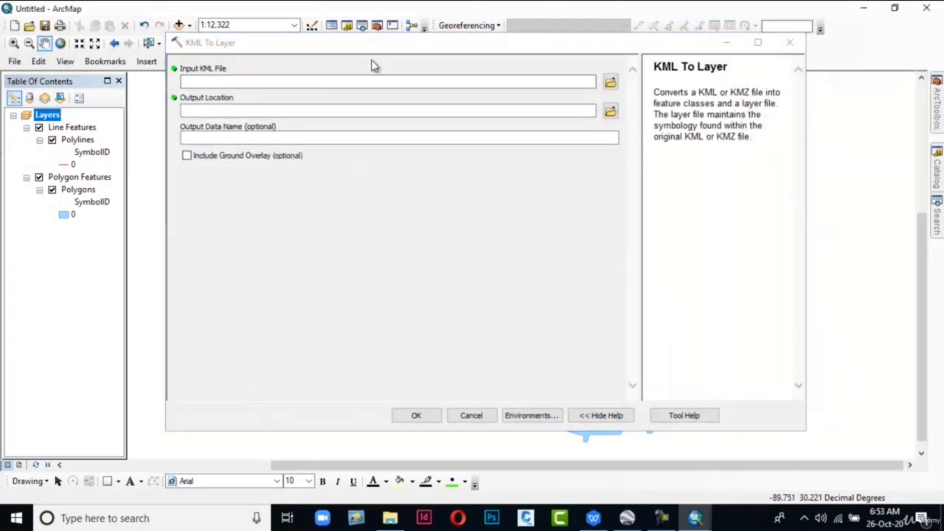
{"action": "left_click", "coordinate": [611, 82]}
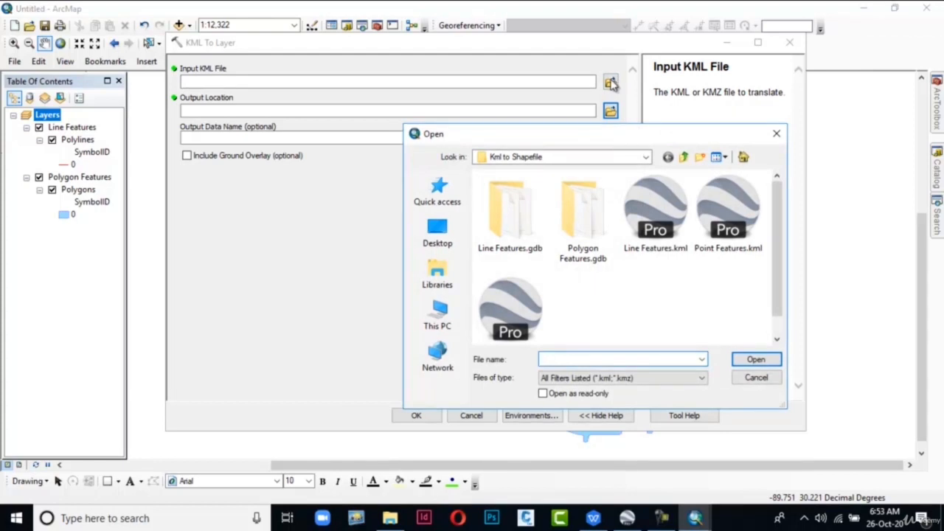
{"action": "left_click", "coordinate": [733, 214]}
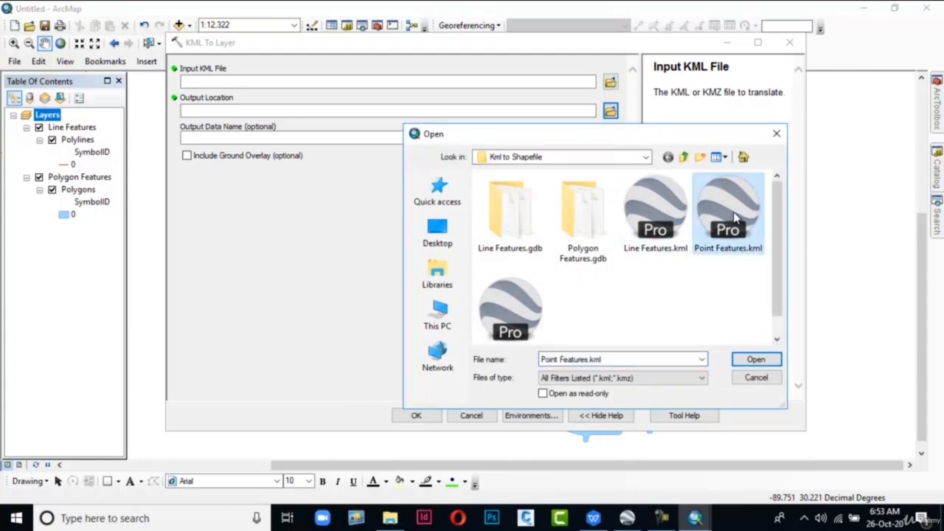
{"action": "left_click", "coordinate": [758, 360]}
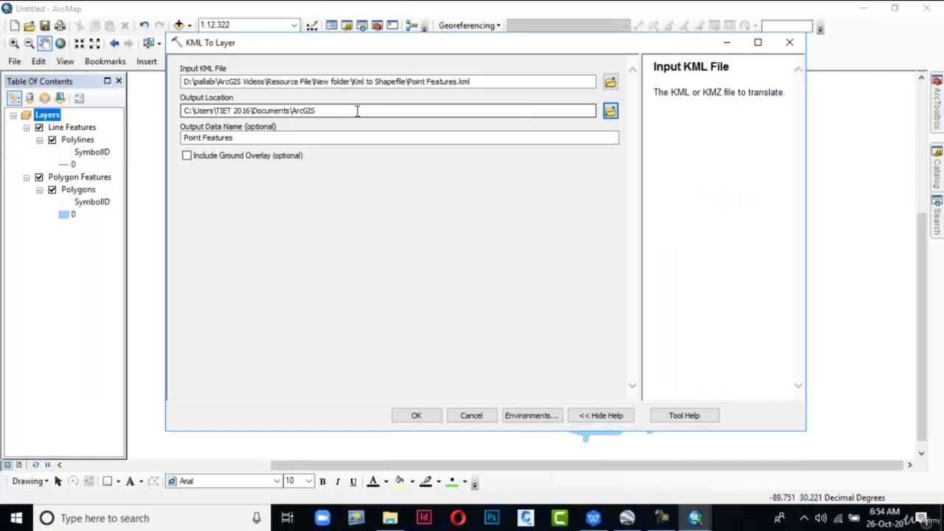
Choose the Kml to Shapefile folder as output location for the point features and run the conversion
{"action": "left_click", "coordinate": [611, 112]}
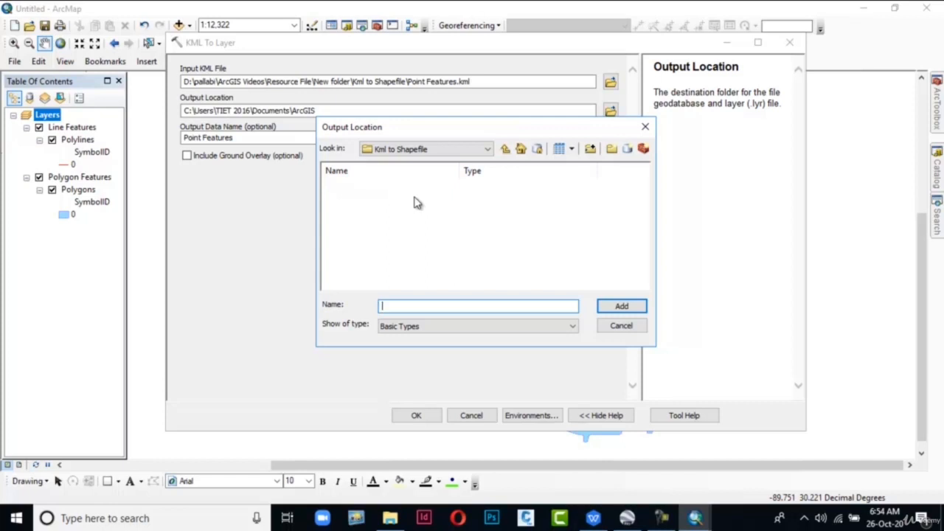
{"action": "left_click", "coordinate": [505, 148]}
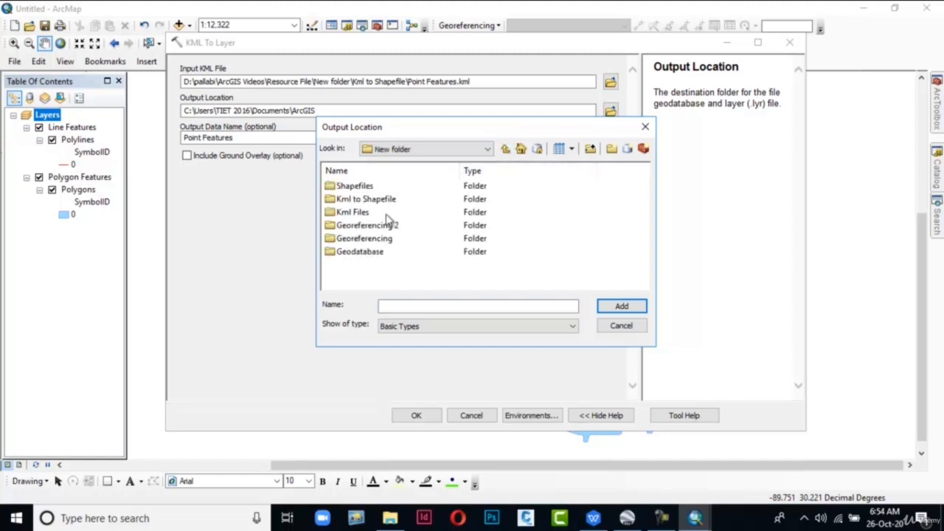
{"action": "left_click", "coordinate": [384, 200]}
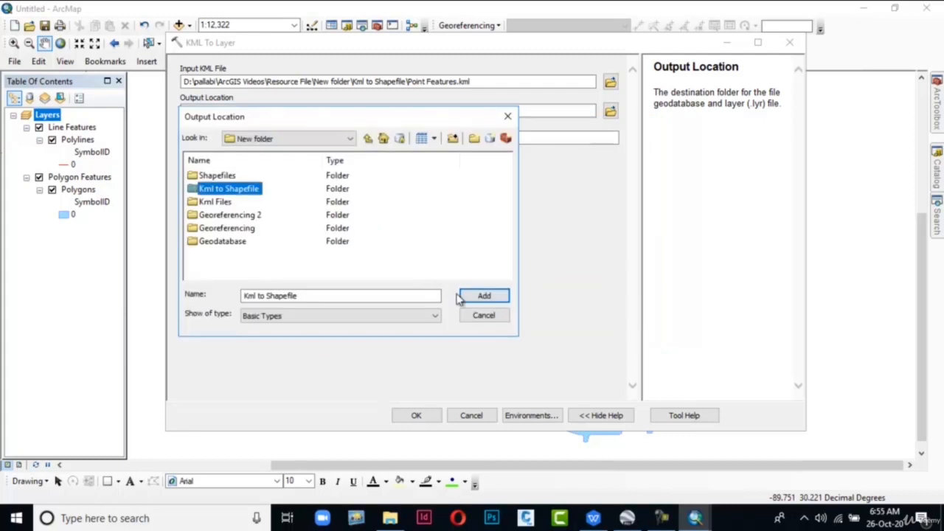
{"action": "left_click", "coordinate": [476, 296]}
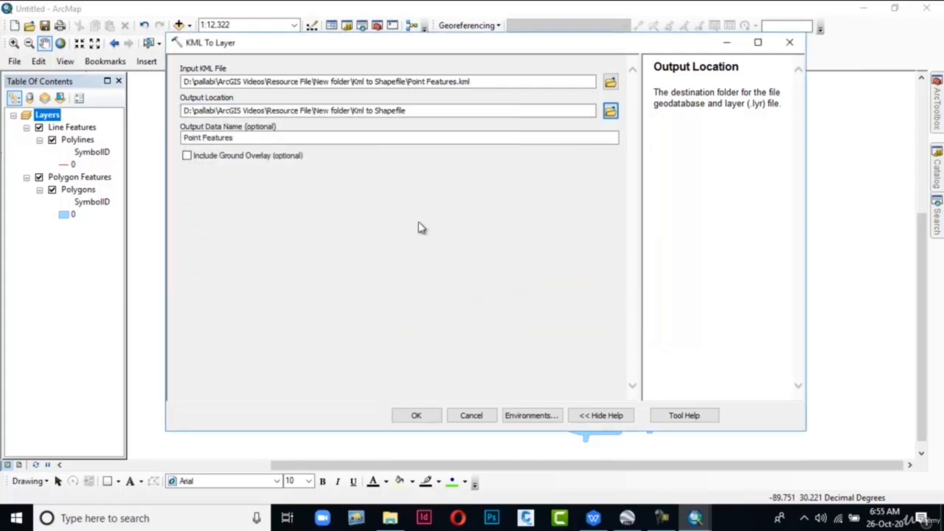
{"action": "left_click", "coordinate": [284, 138]}
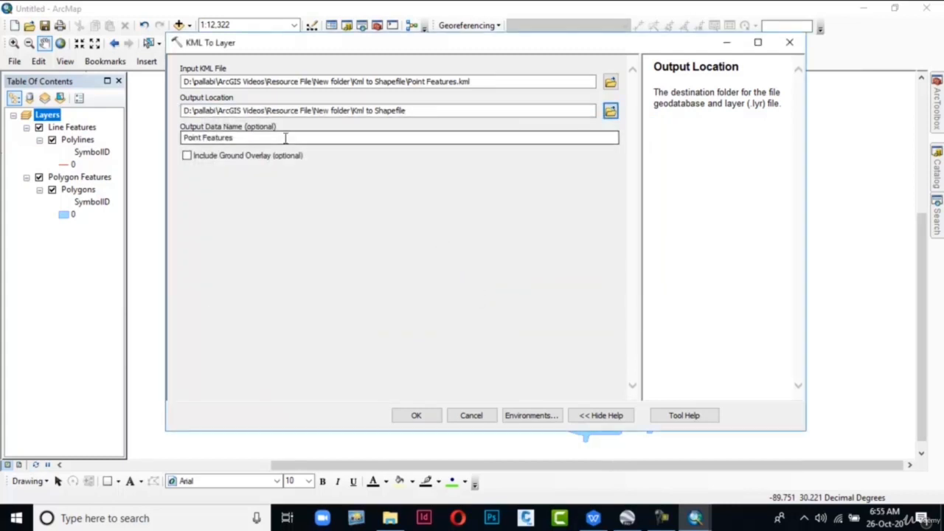
{"action": "left_click", "coordinate": [416, 416]}
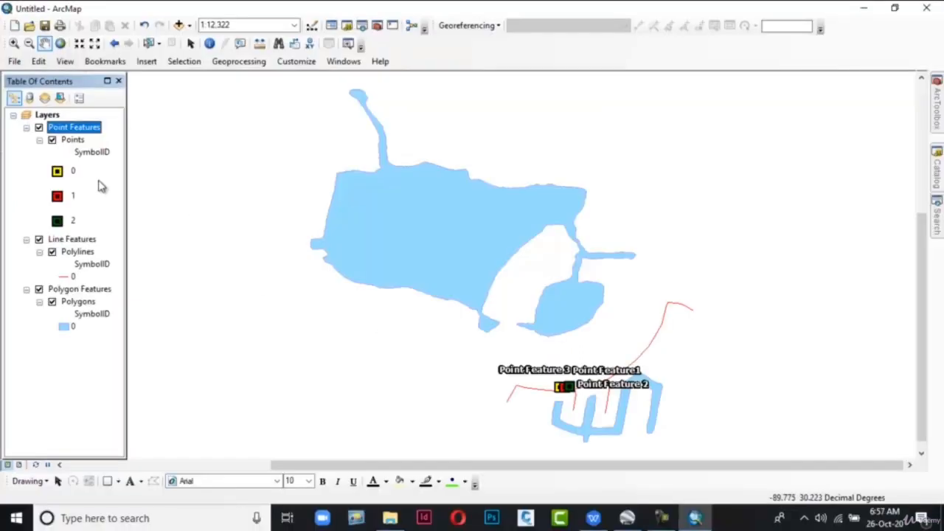
Export all Points features as Point_Shapefile in the Kml to Shapefile folder, adding it to the map, and remove the Point Features group layer
{"action": "right_click", "coordinate": [74, 141]}
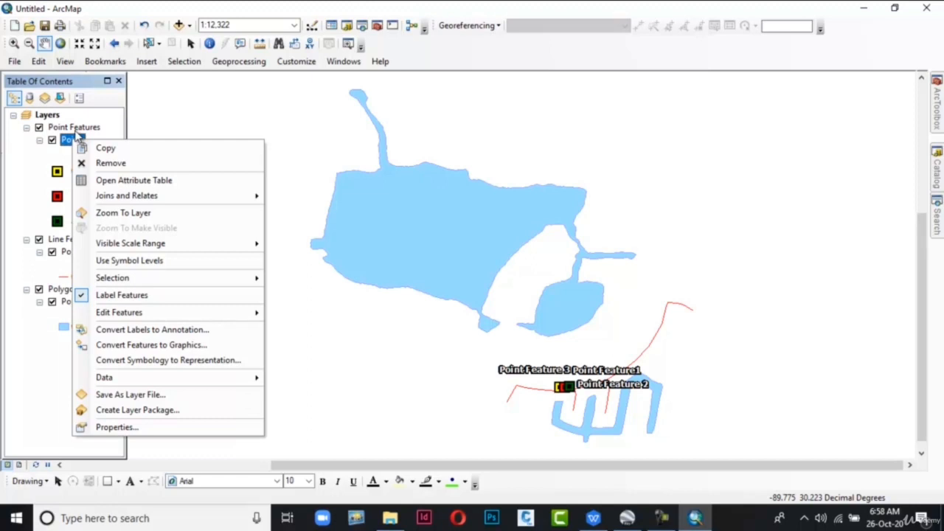
{"action": "mouse_move", "coordinate": [81, 385]}
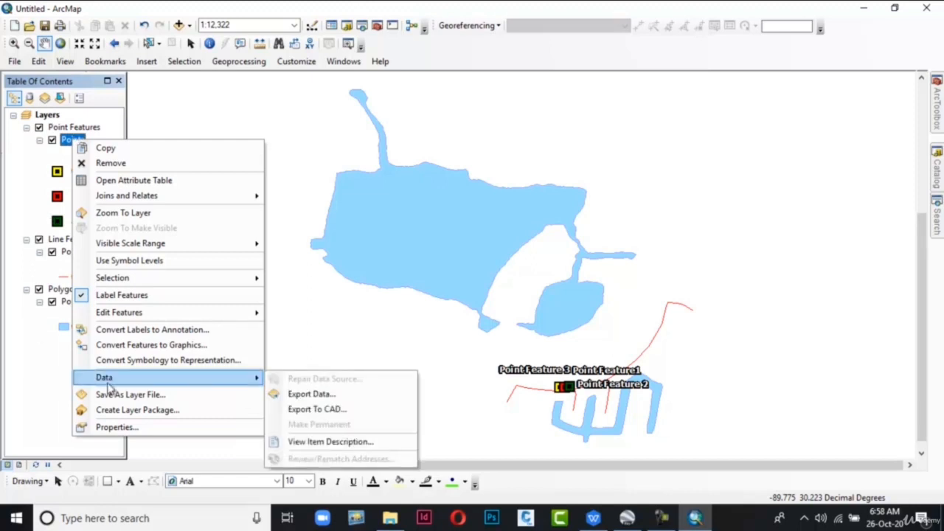
{"action": "left_click", "coordinate": [284, 396]}
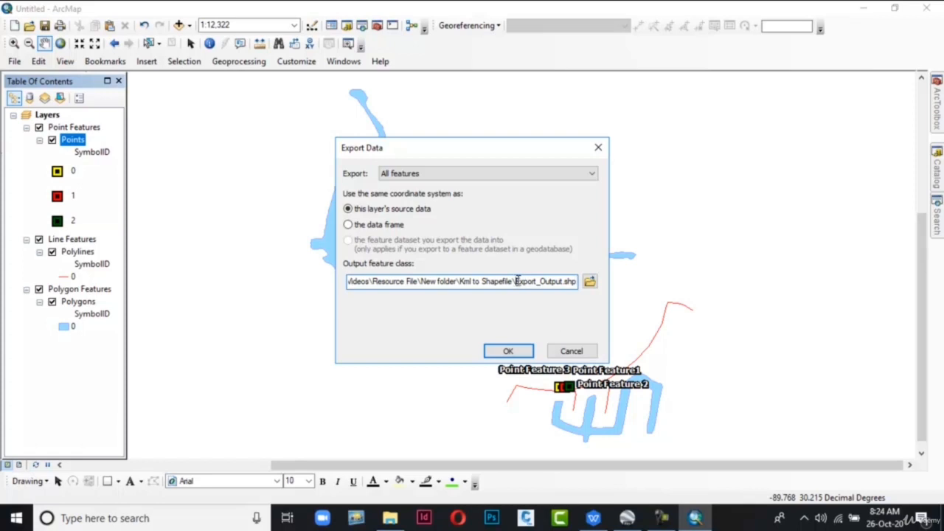
{"action": "left_click_drag", "start_coordinate": [515, 281], "coordinate": [565, 279]}
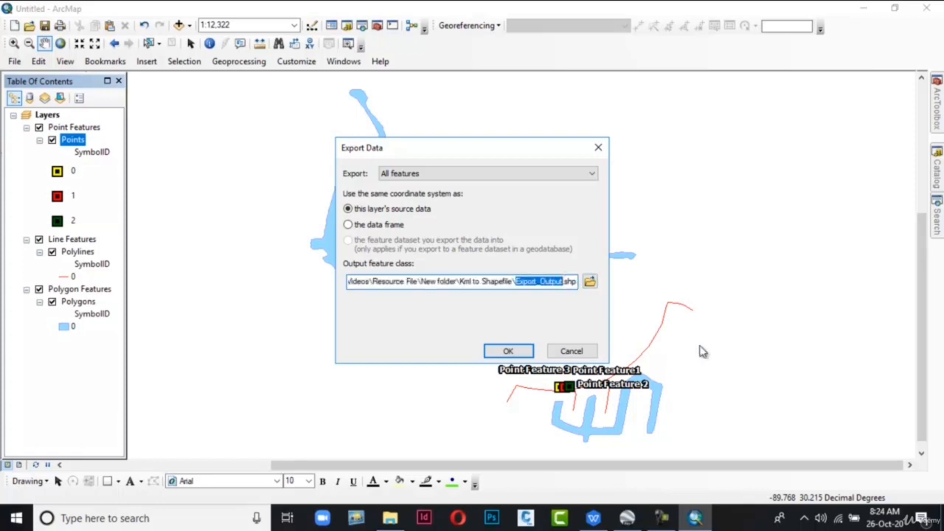
{"action": "type", "text": "Point_Shapefile"}
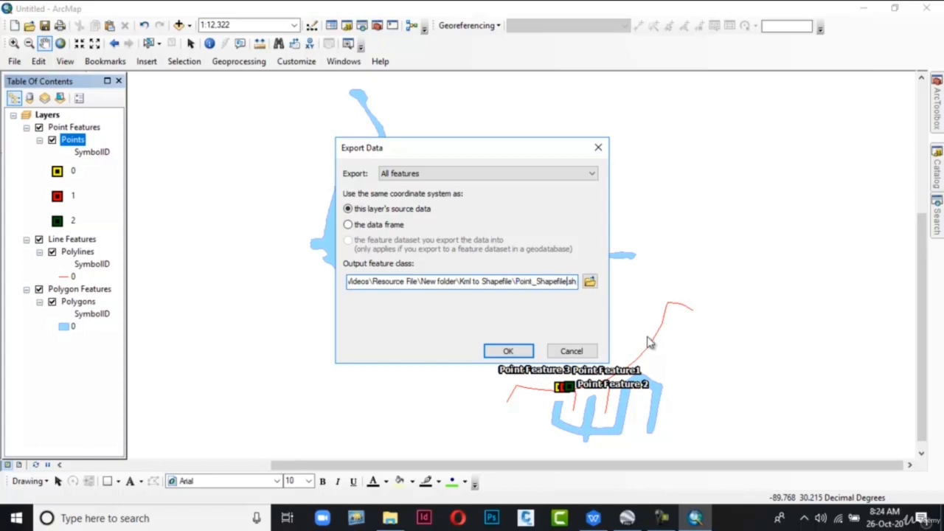
{"action": "left_click", "coordinate": [500, 353]}
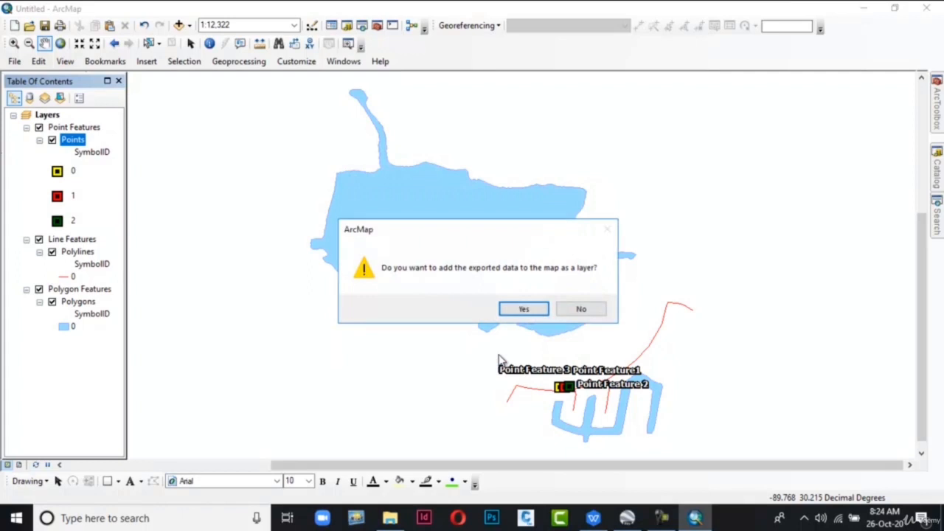
{"action": "left_click", "coordinate": [516, 309]}
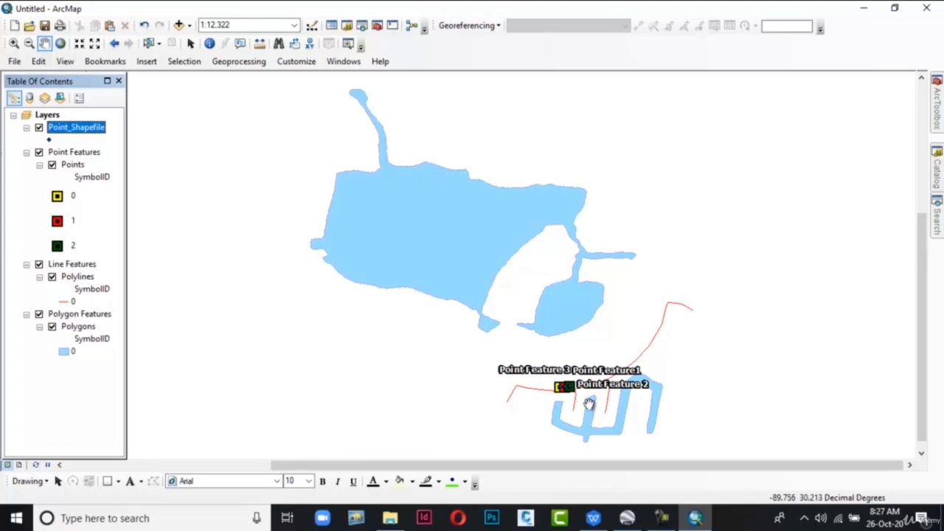
{"action": "right_click", "coordinate": [90, 155]}
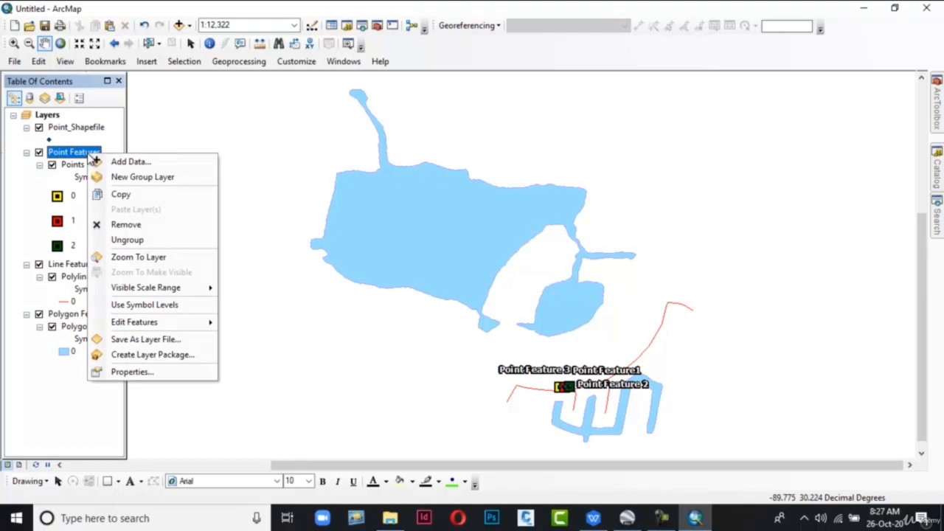
{"action": "left_click", "coordinate": [94, 225]}
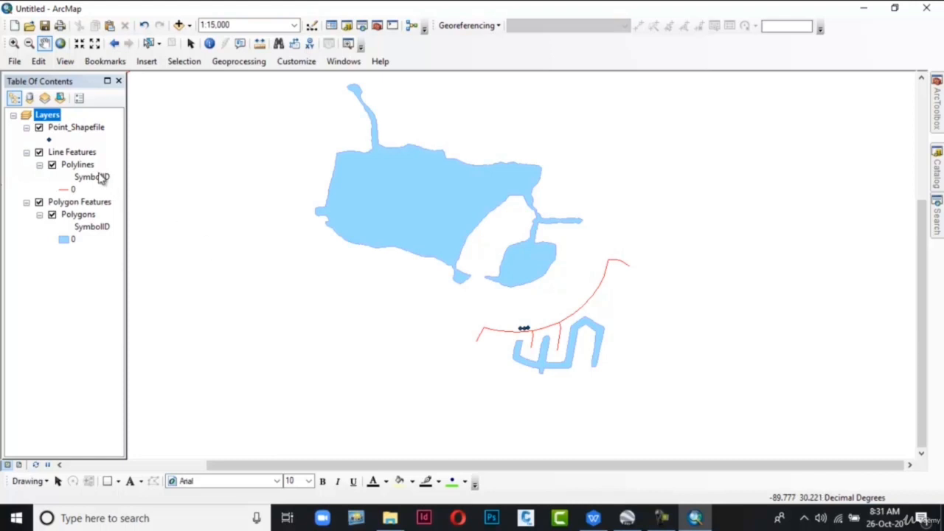
Export all Polylines features as Line_Shapefile in the Kml to Shapefile folder, adding it to the map, and remove the Line Features group layer
{"action": "right_click", "coordinate": [95, 164]}
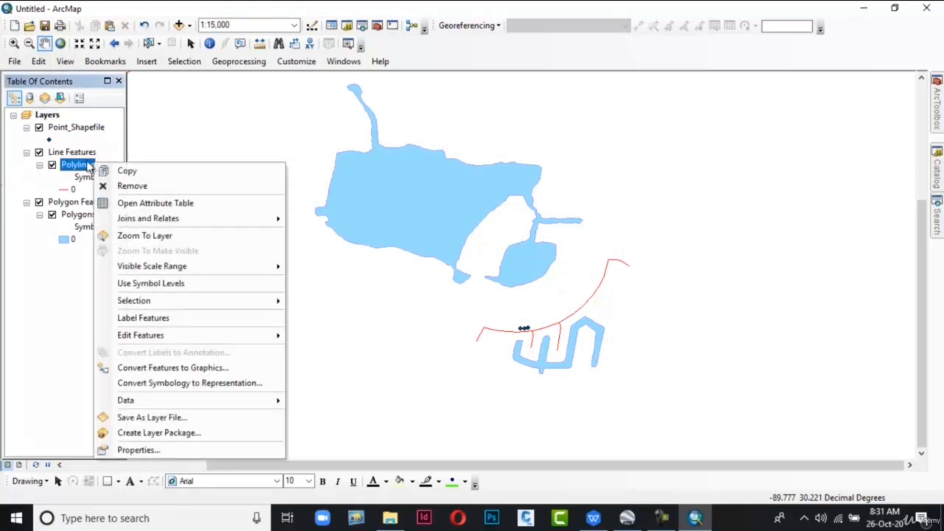
{"action": "mouse_move", "coordinate": [123, 404]}
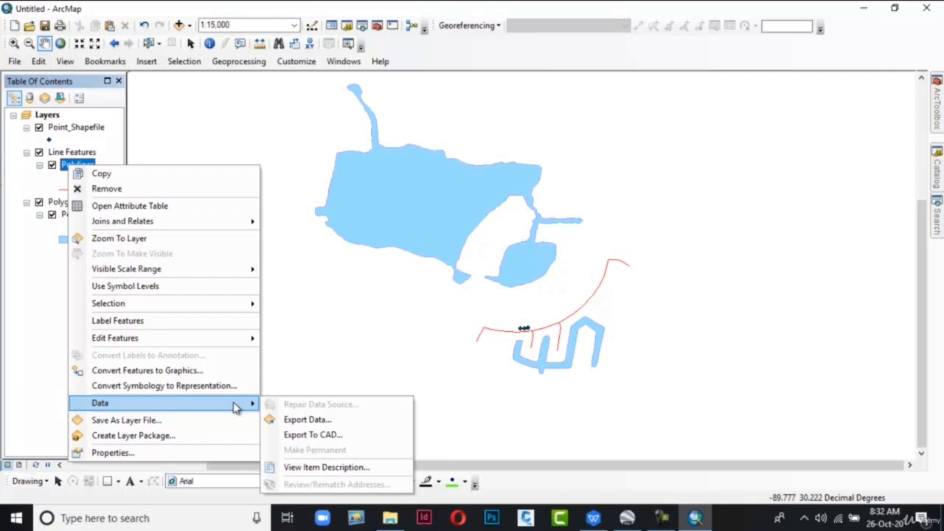
{"action": "left_click", "coordinate": [268, 420]}
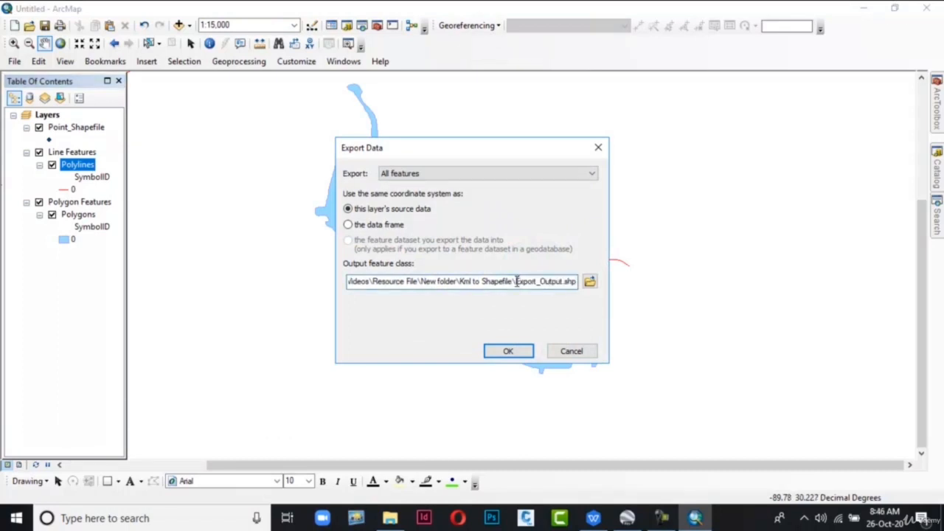
{"action": "left_click_drag", "start_coordinate": [515, 281], "coordinate": [564, 281]}
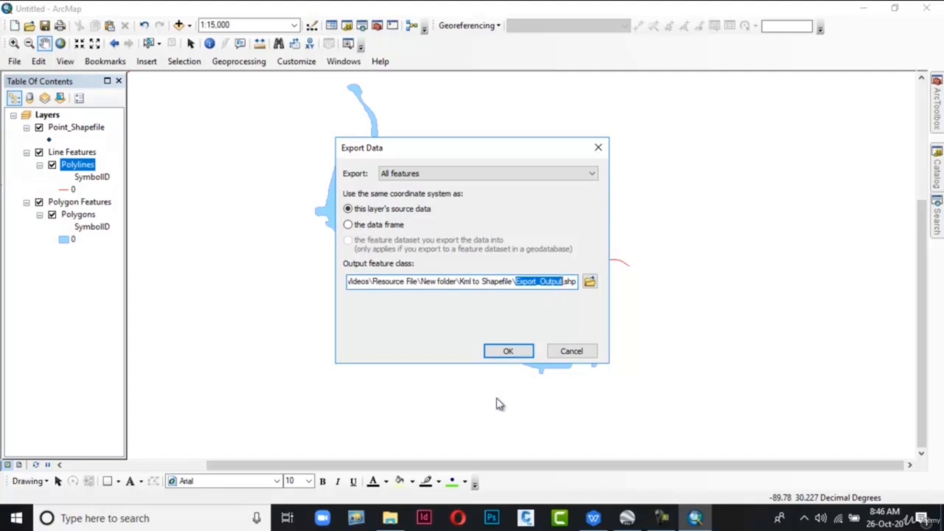
{"action": "type", "text": "Line_Shapefile"}
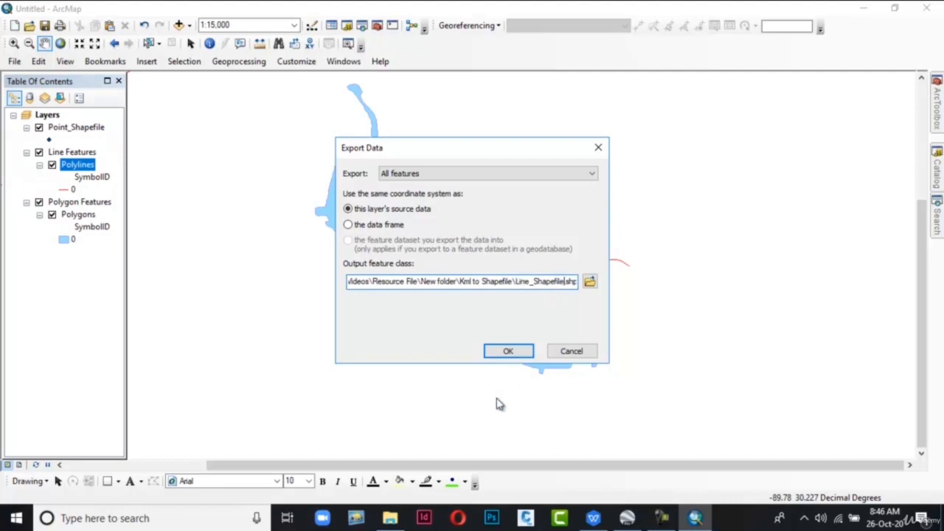
{"action": "left_click", "coordinate": [507, 352]}
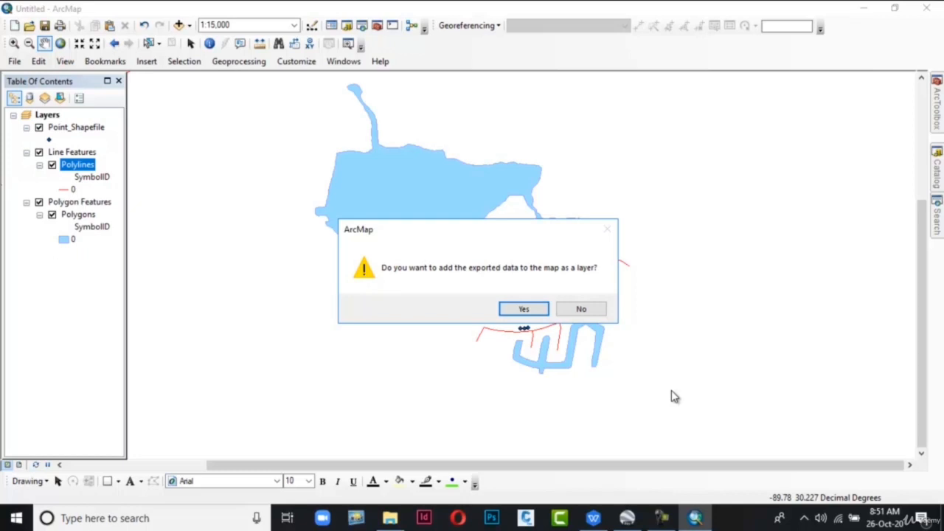
{"action": "left_click", "coordinate": [536, 308]}
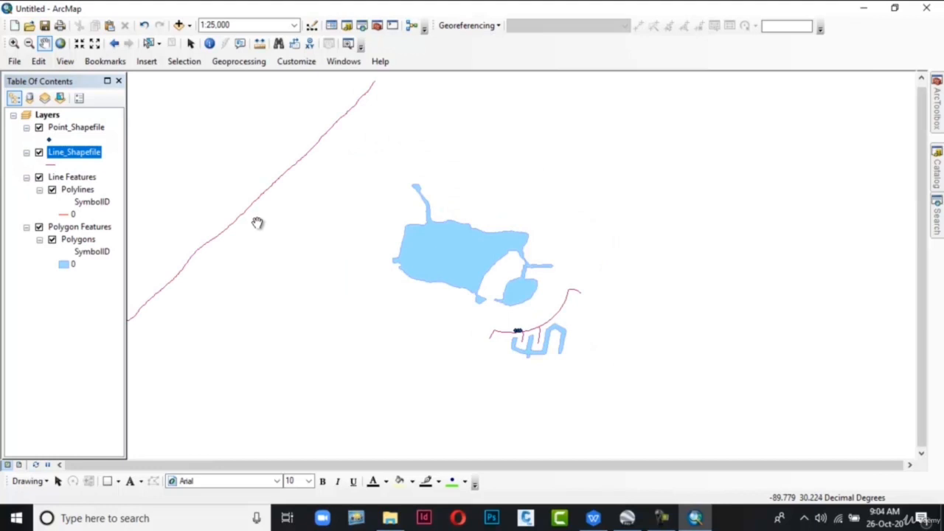
{"action": "left_click", "coordinate": [93, 178], "text": "ctrl"}
{"action": "right_click", "coordinate": [94, 179]}
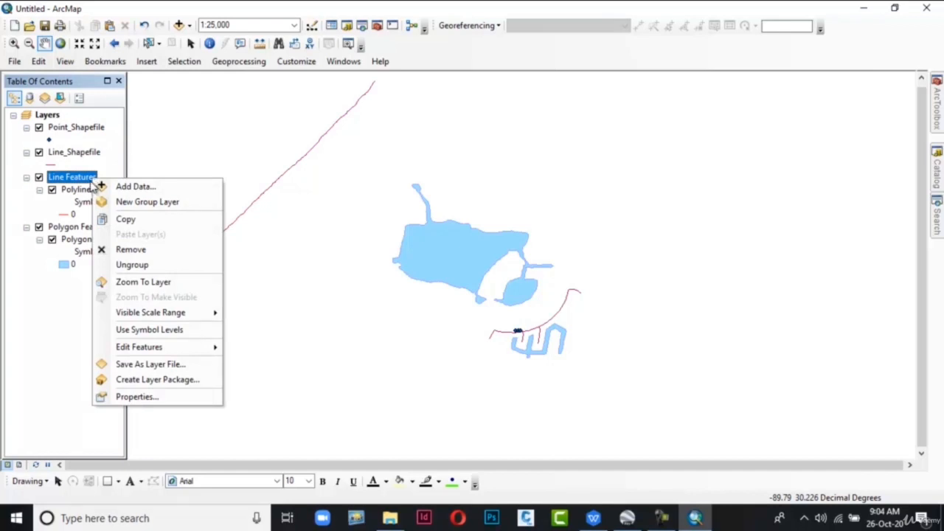
{"action": "left_click", "coordinate": [97, 250]}
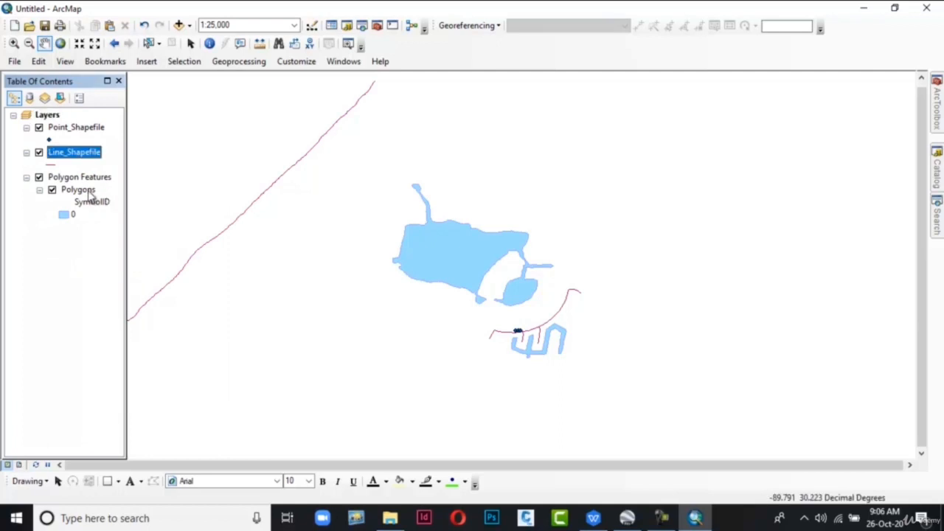
Export all Polygons features as Polygon_Shapefile in the Kml to Shapefile folder, adding it to the map, and remove the Polygon Features group layer
{"action": "right_click", "coordinate": [90, 193]}
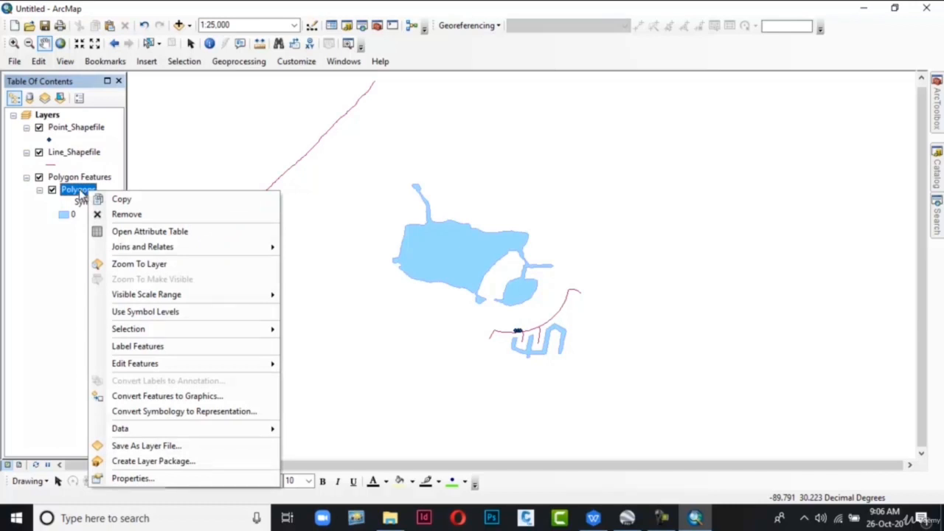
{"action": "mouse_move", "coordinate": [120, 428]}
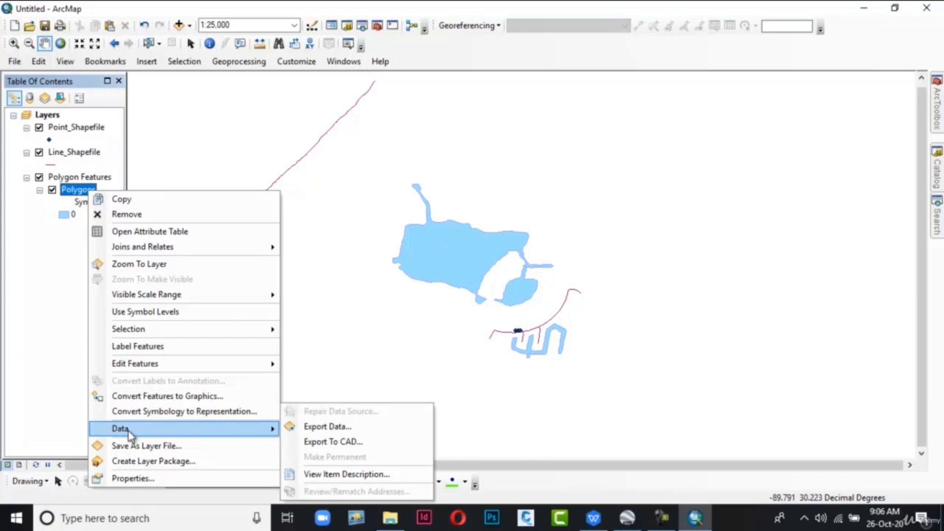
{"action": "left_click", "coordinate": [311, 425]}
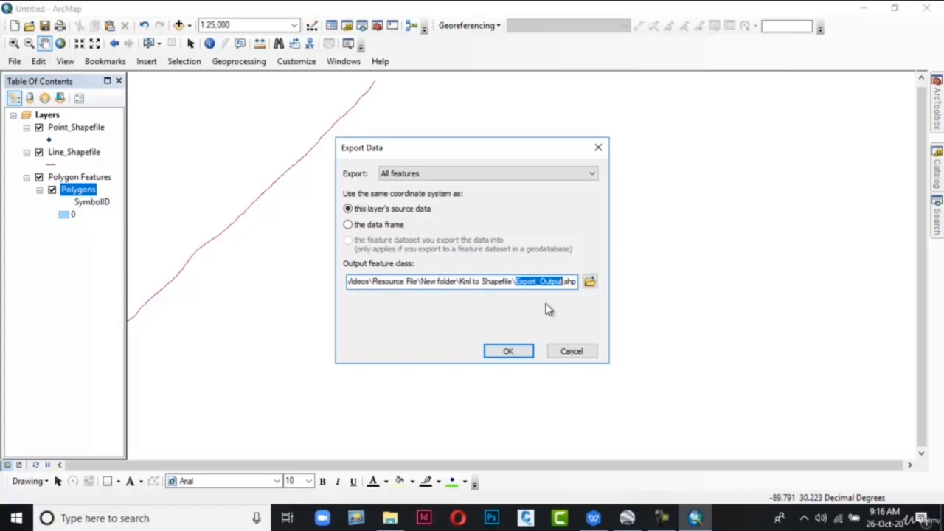
{"action": "type", "text": "Polygon_Shapefile"}
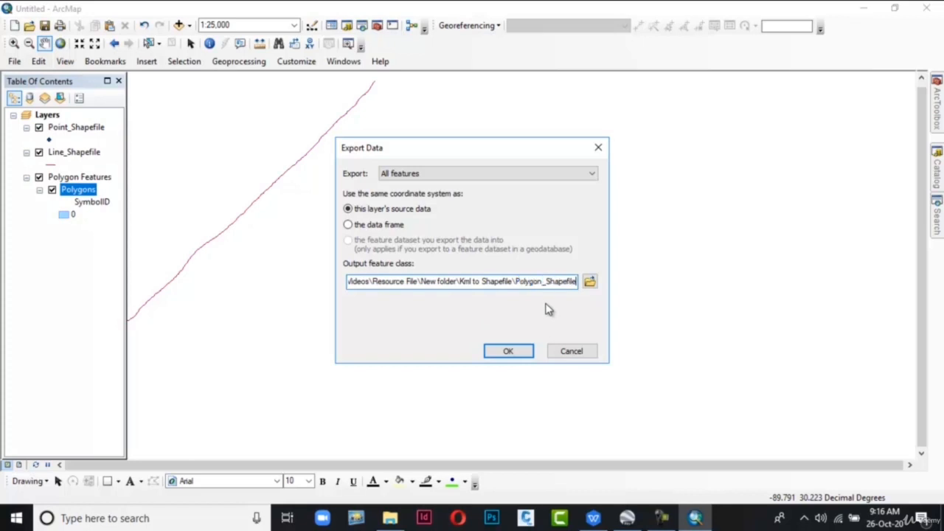
{"action": "left_click", "coordinate": [508, 351]}
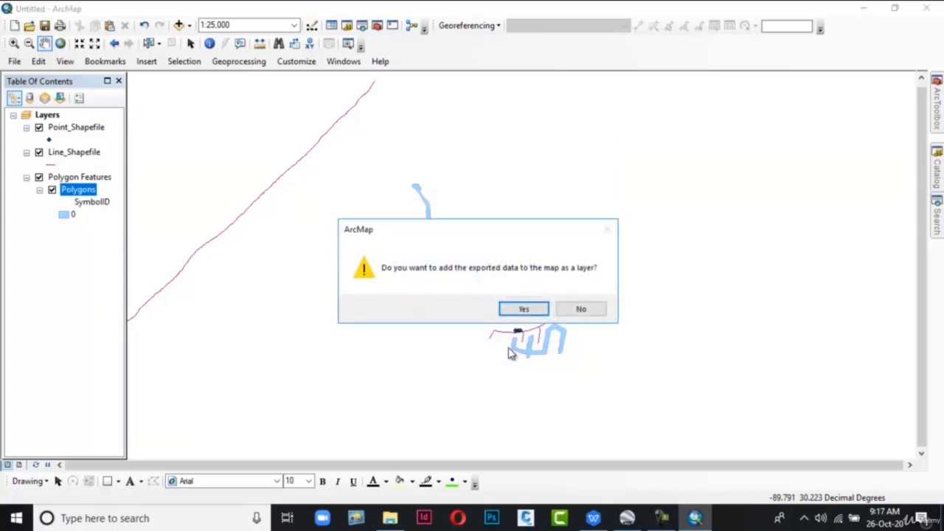
{"action": "left_click", "coordinate": [523, 309]}
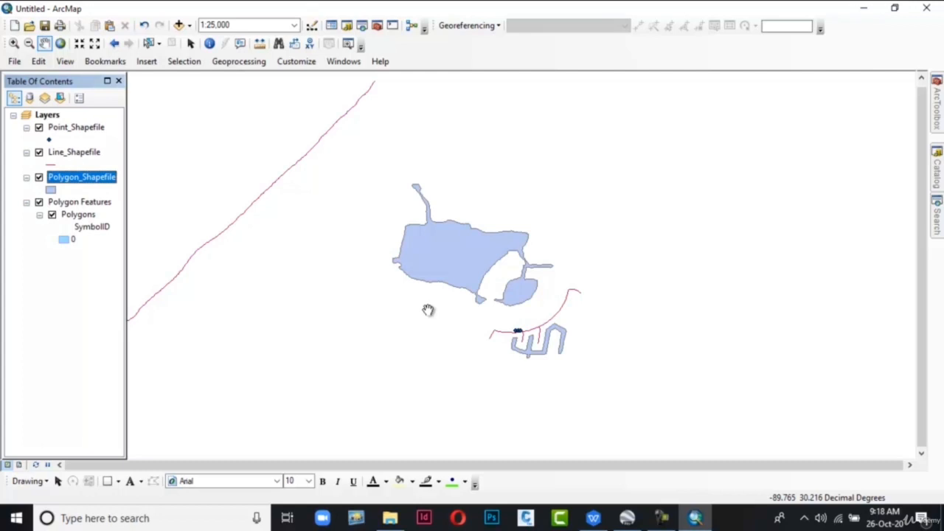
{"action": "right_click", "coordinate": [109, 204]}
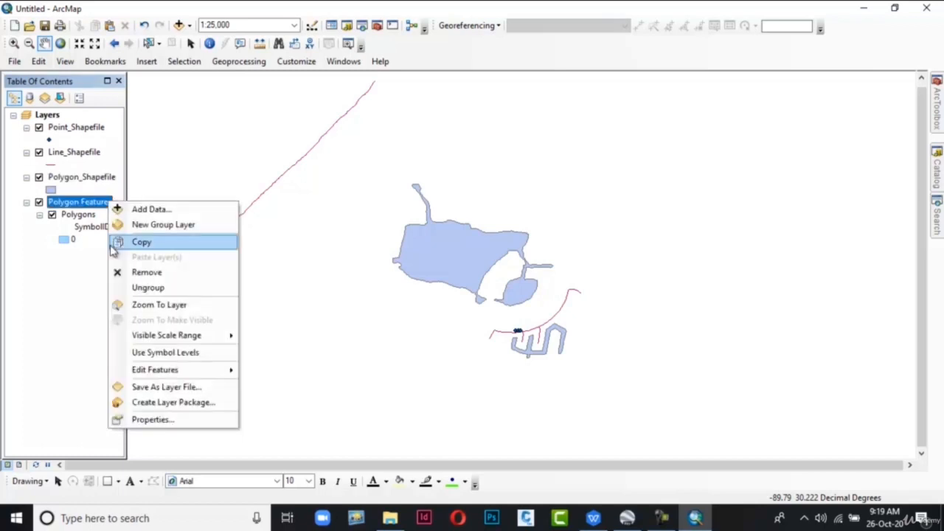
{"action": "left_click", "coordinate": [118, 274]}
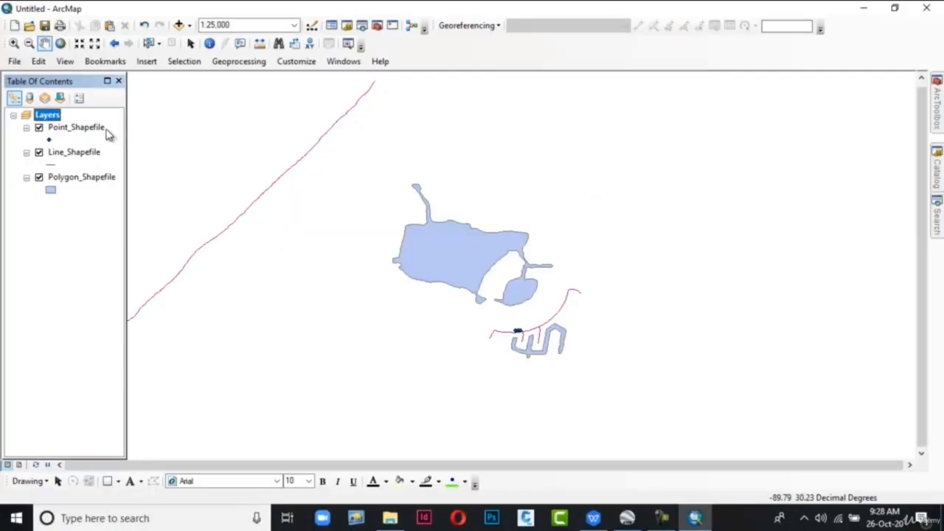
Open the layer properties of Point_Shapefile
{"action": "right_click", "coordinate": [103, 132]}
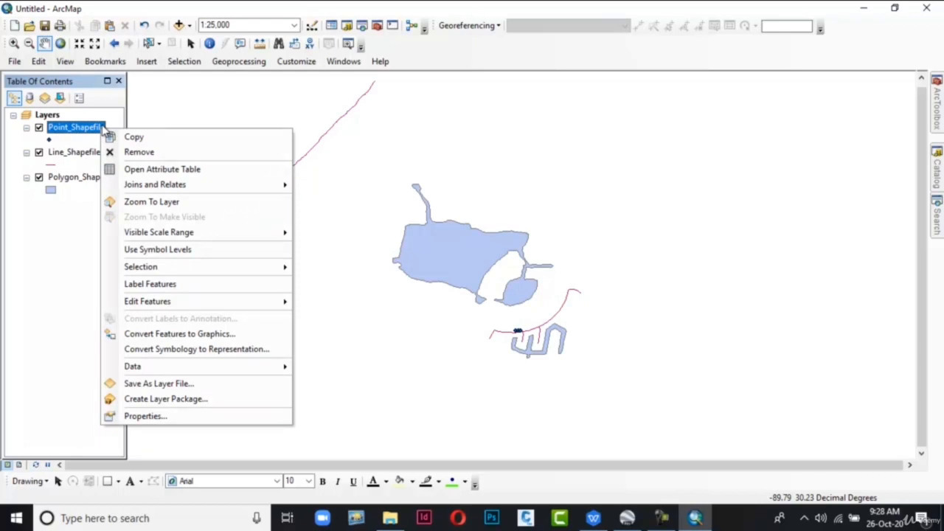
{"action": "left_click", "coordinate": [102, 416]}
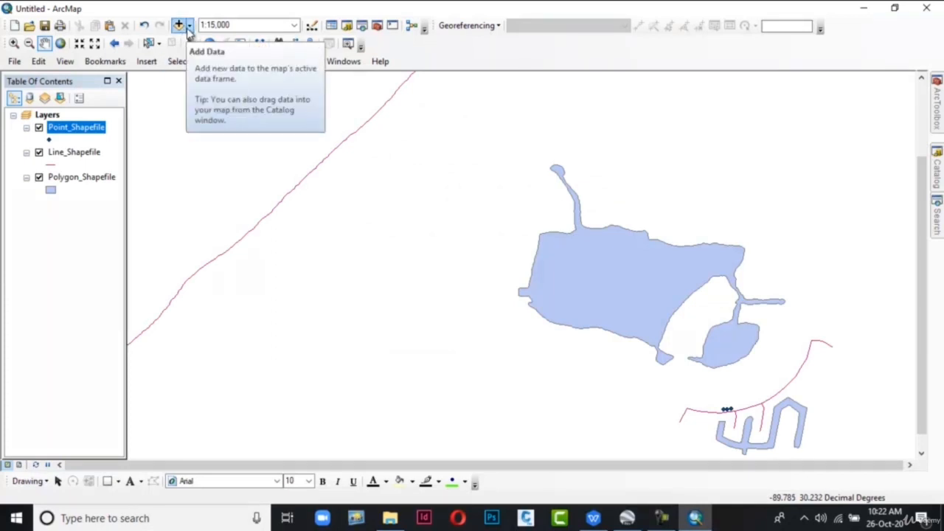
Add the Imagery basemap beneath the exported point, line and polygon shapefiles
{"action": "left_click", "coordinate": [189, 25]}
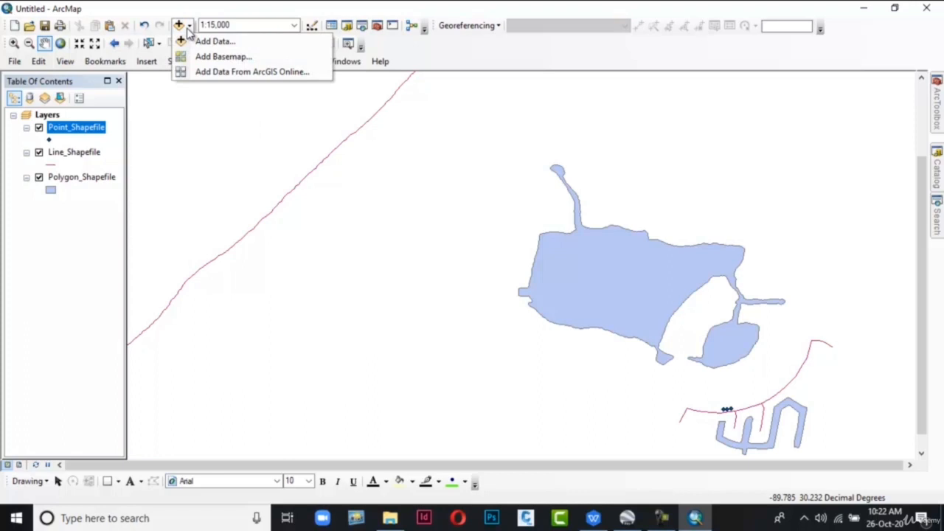
{"action": "left_click", "coordinate": [188, 56]}
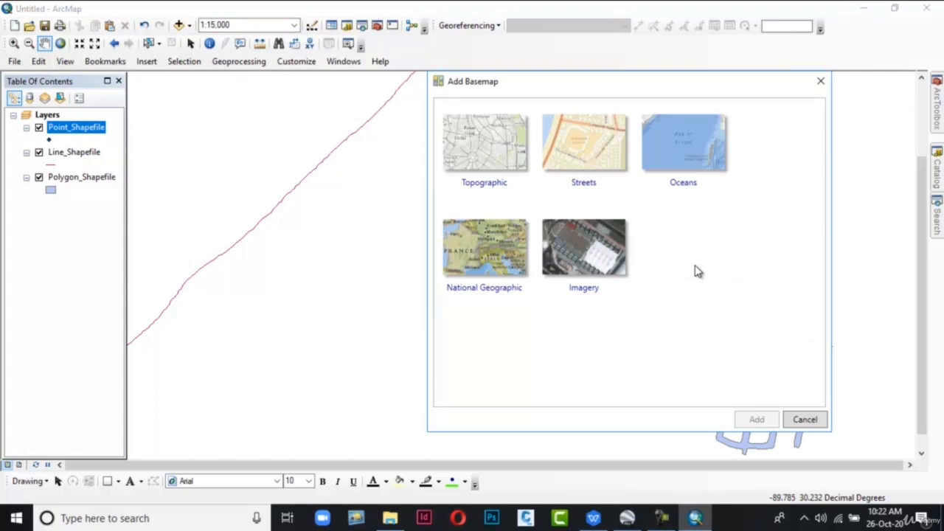
{"action": "left_click", "coordinate": [614, 253]}
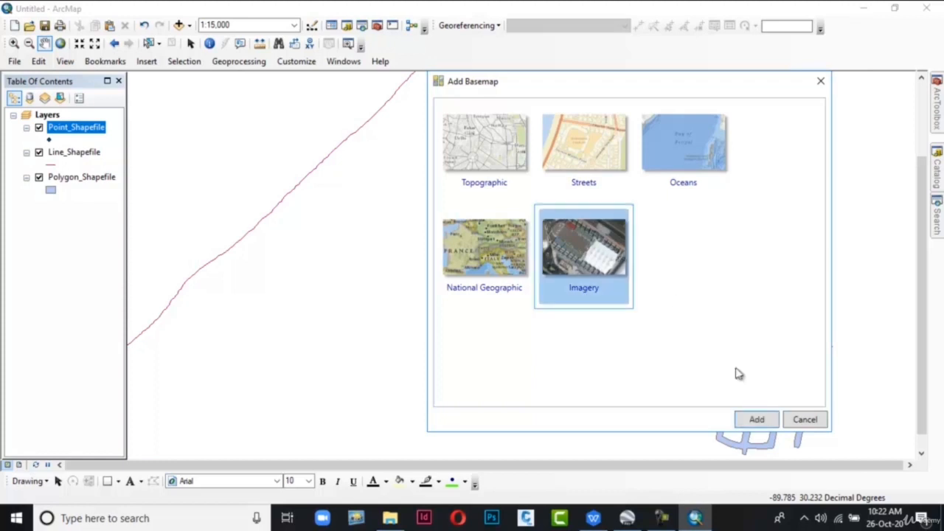
{"action": "left_click", "coordinate": [755, 418]}
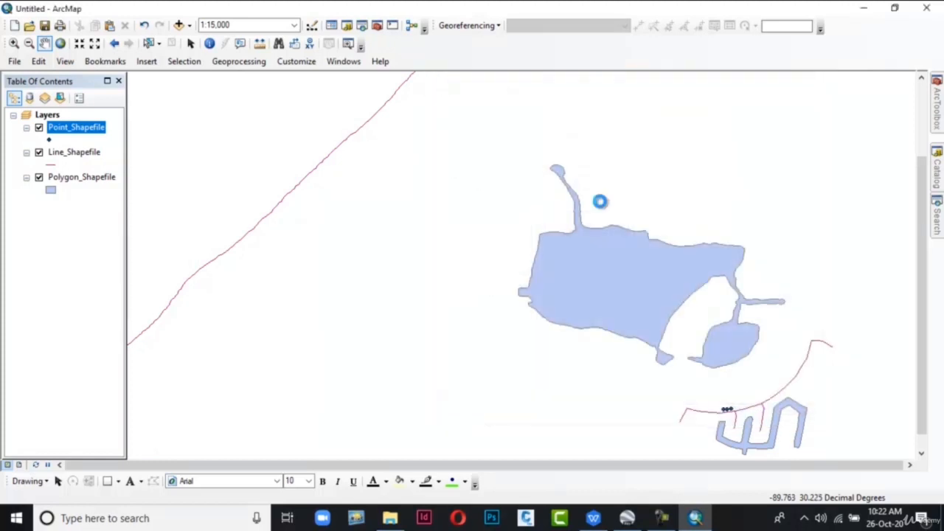
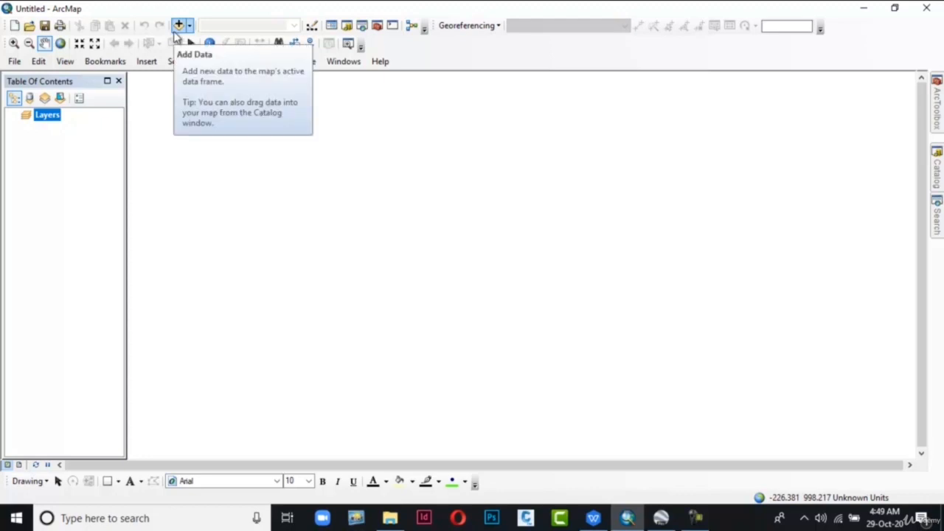
Add the Trees, Roads and Agriculture_Field feature classes from Study_area.gdb to the empty map
{"action": "left_click", "coordinate": [178, 26]}
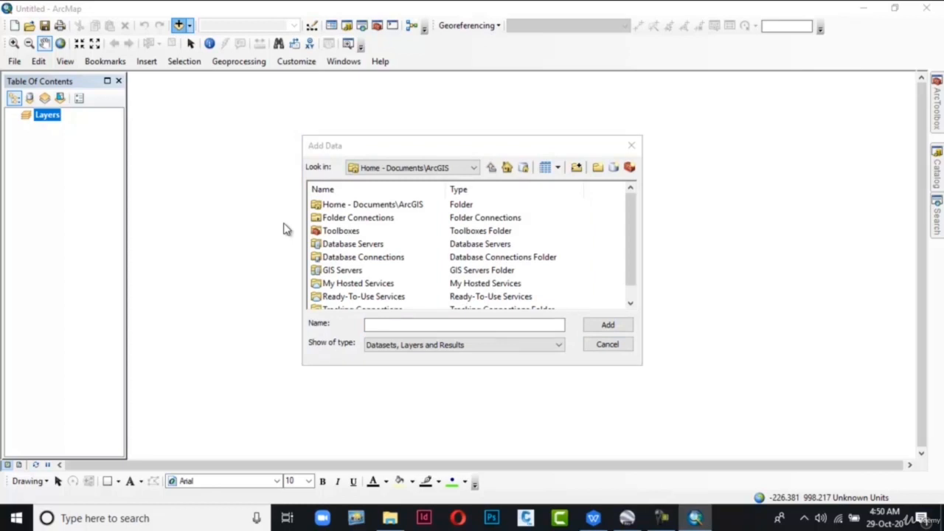
{"action": "double_click", "coordinate": [351, 218]}
{"action": "double_click", "coordinate": [354, 217]}
{"action": "left_click_drag", "start_coordinate": [325, 250], "coordinate": [379, 205]}
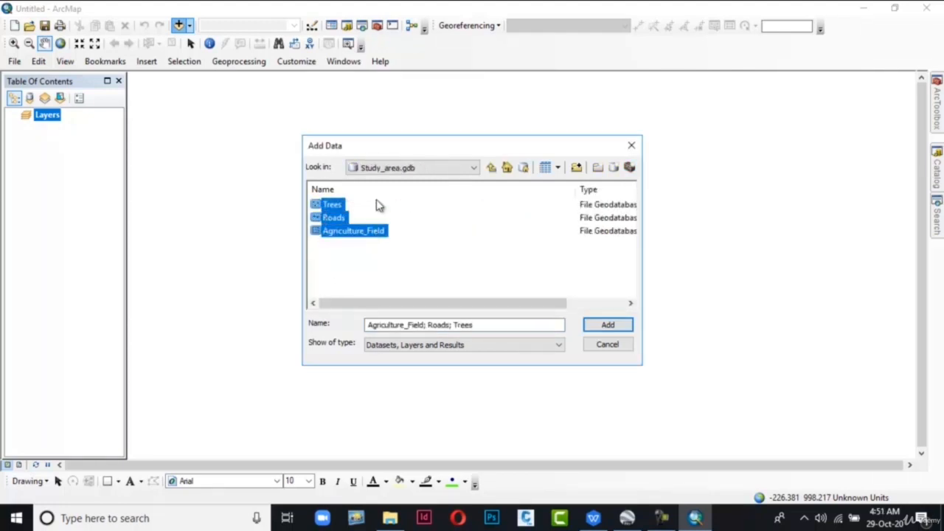
{"action": "left_click", "coordinate": [607, 325]}
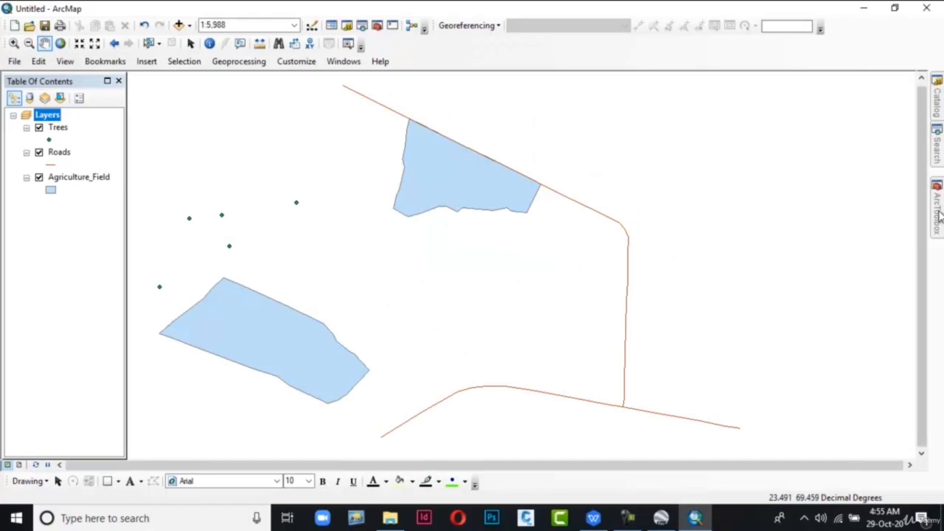
Convert the Trees layer with the Layer To KML conversion tool, saving it as trees_kml in the Shapefile to Kml folder
{"action": "left_click", "coordinate": [937, 212]}
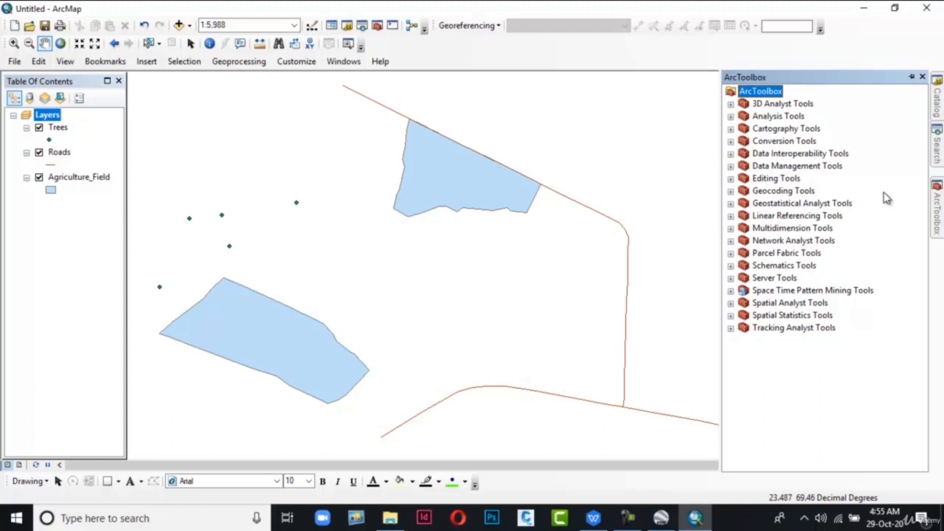
{"action": "left_click", "coordinate": [730, 142]}
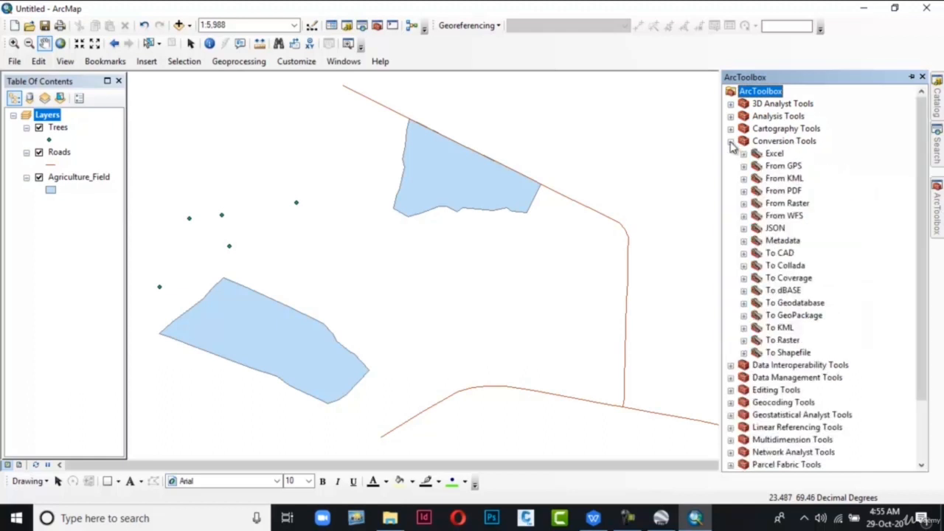
{"action": "left_click", "coordinate": [742, 328]}
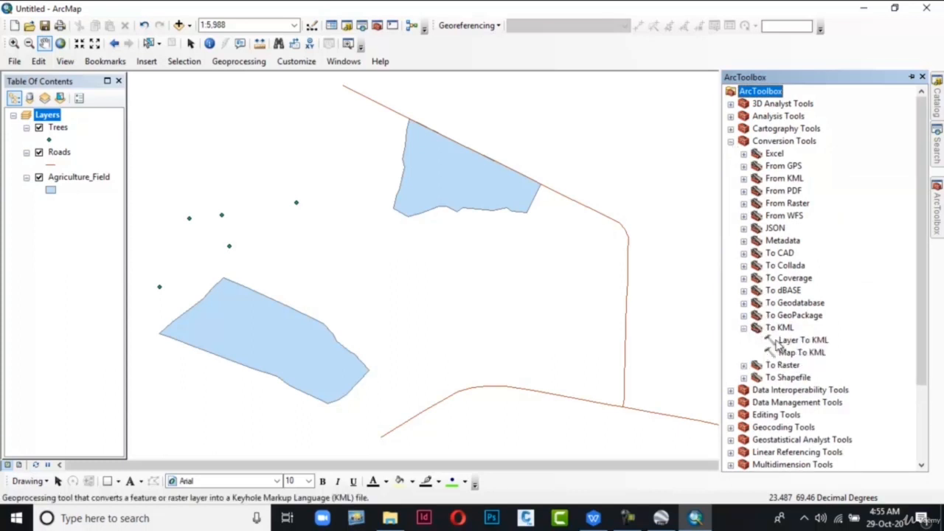
{"action": "left_click", "coordinate": [778, 339]}
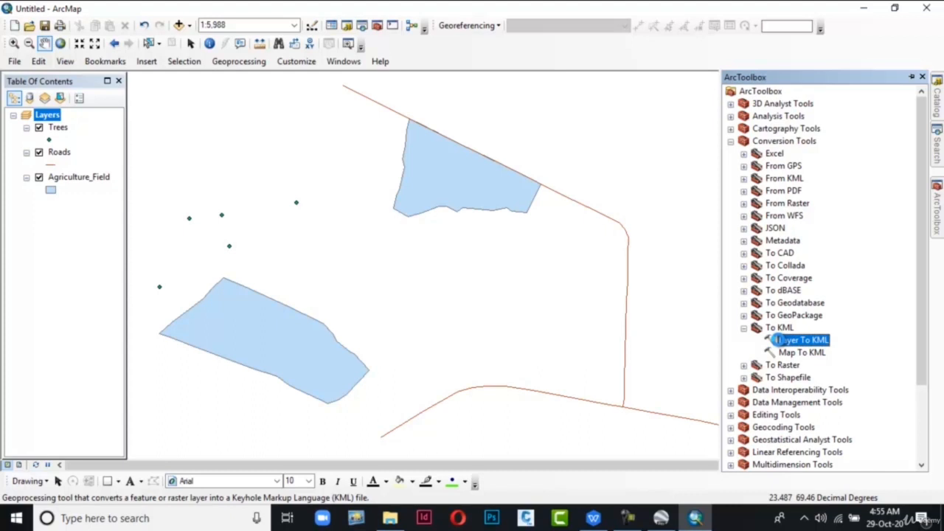
{"action": "double_click", "coordinate": [778, 340]}
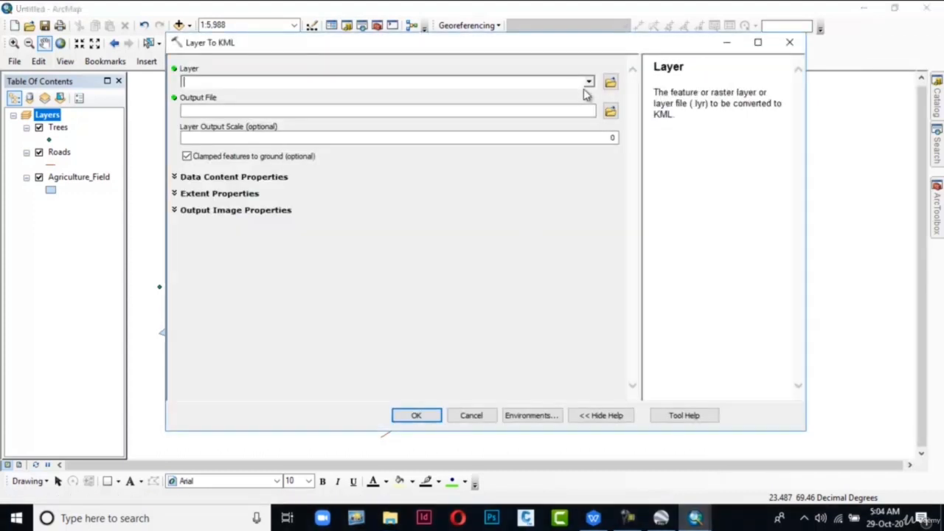
{"action": "left_click", "coordinate": [589, 82]}
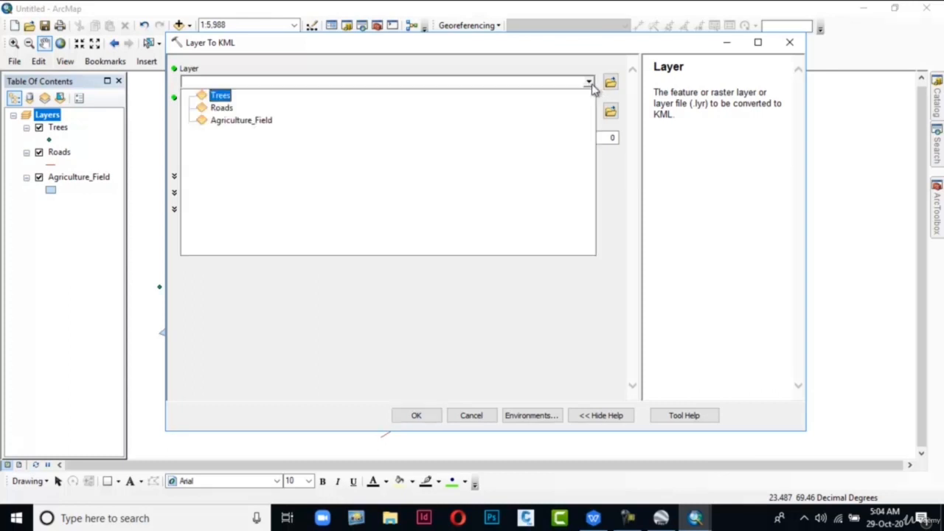
{"action": "left_click", "coordinate": [247, 95]}
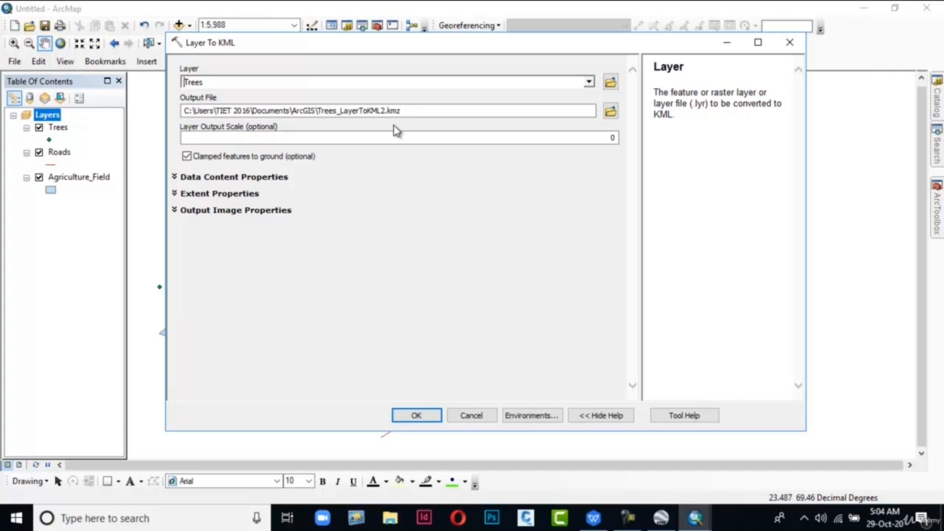
{"action": "left_click", "coordinate": [609, 111]}
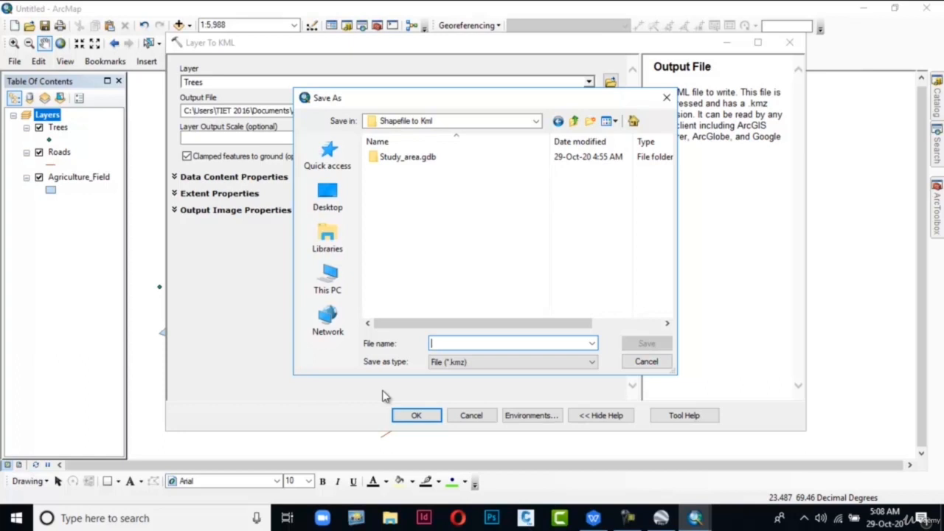
{"action": "type", "text": "trees_kml"}
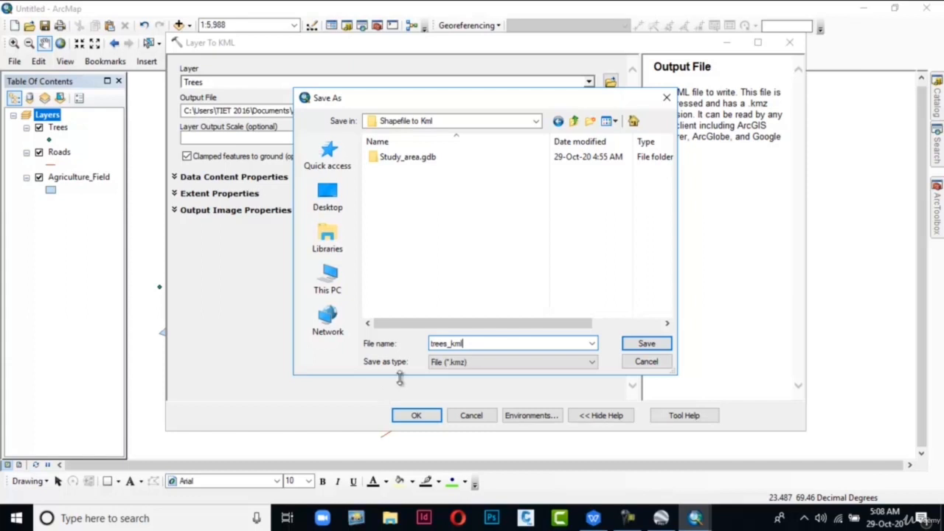
{"action": "left_click", "coordinate": [646, 345]}
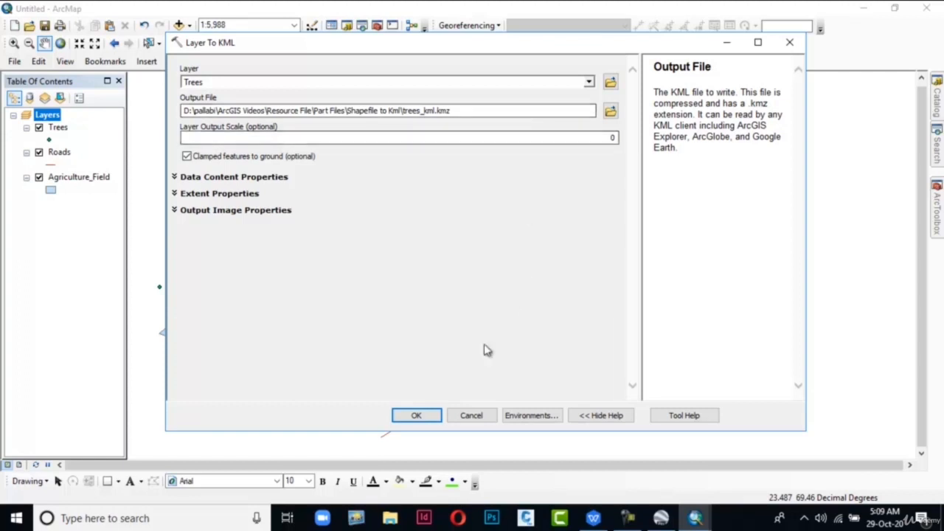
{"action": "left_click", "coordinate": [416, 416]}
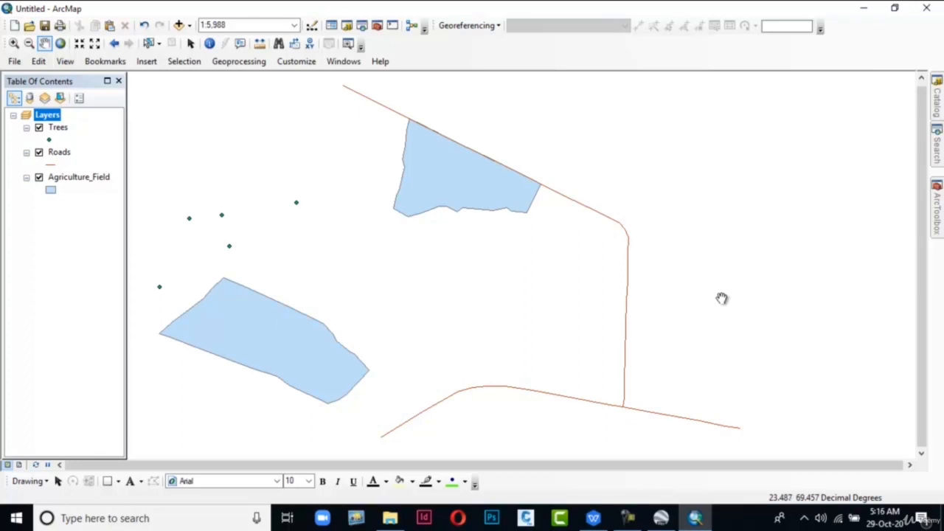
Convert the Roads layer with Layer To KML, saving the output as Roads_kml in the Shapefile to Kml folder
{"action": "left_click", "coordinate": [937, 216]}
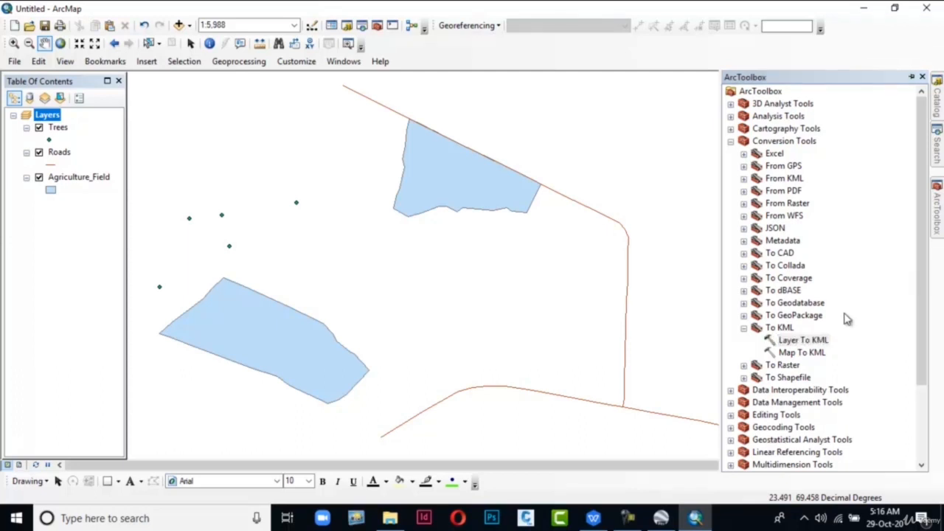
{"action": "left_click", "coordinate": [803, 340]}
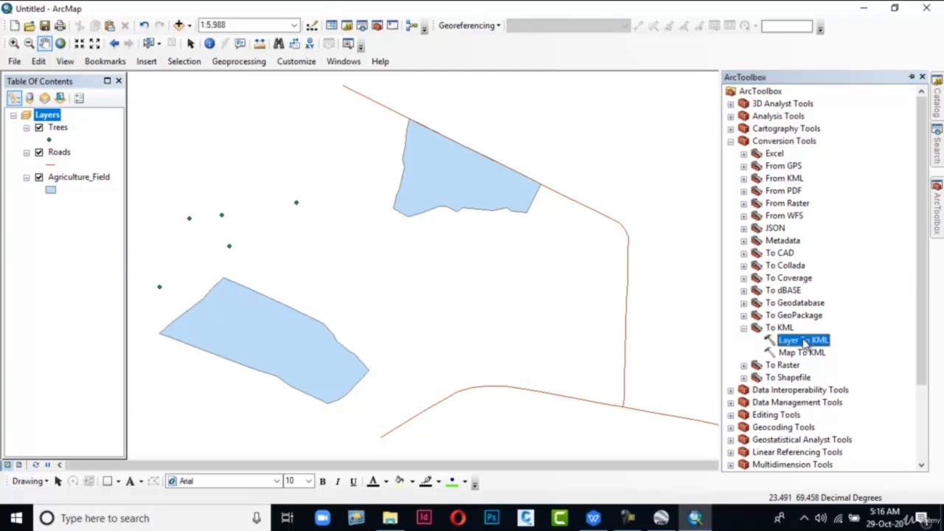
{"action": "double_click", "coordinate": [803, 340]}
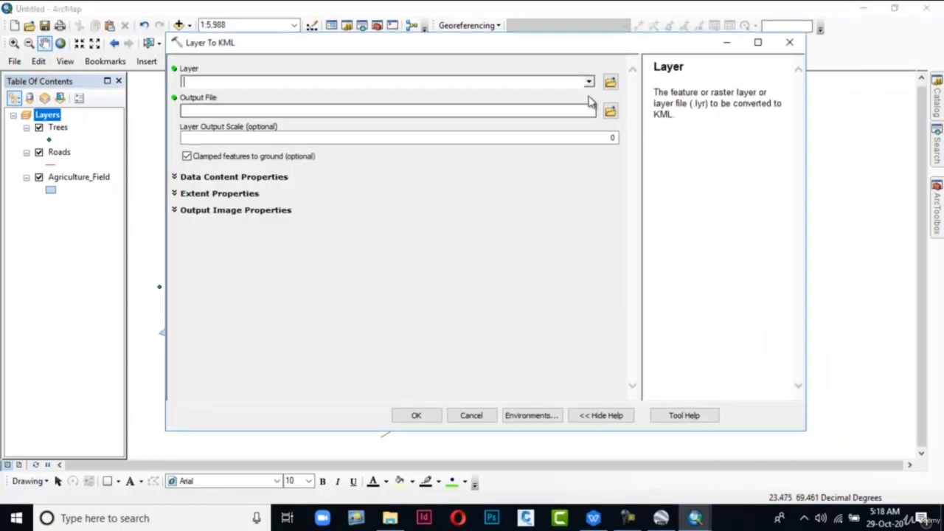
{"action": "left_click", "coordinate": [590, 82]}
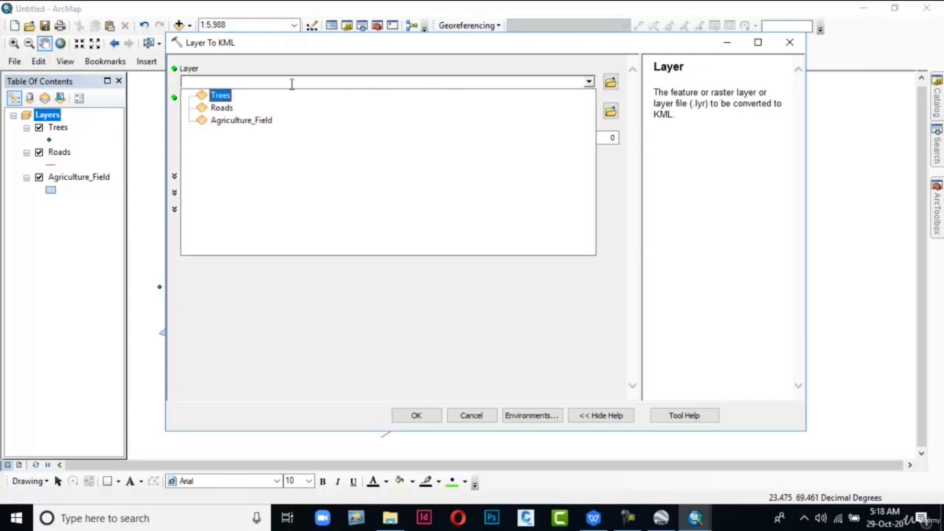
{"action": "left_click", "coordinate": [222, 109]}
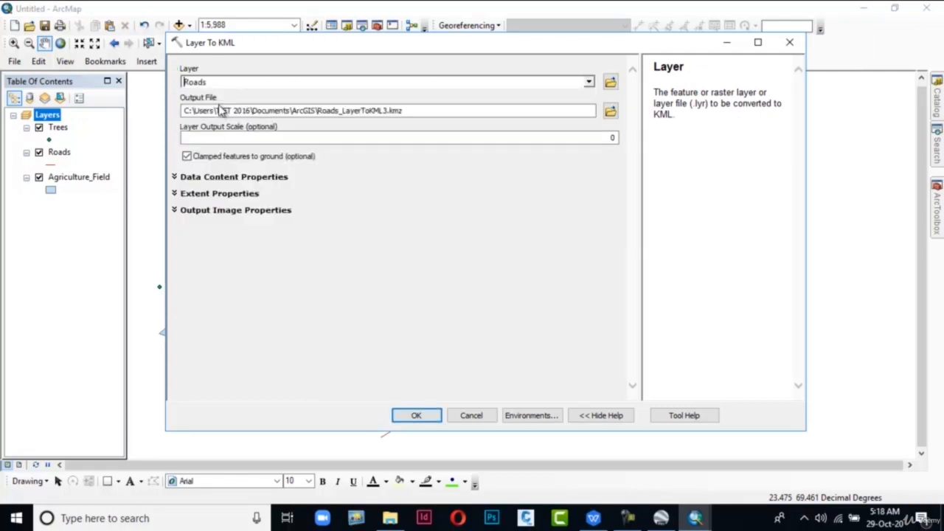
{"action": "left_click", "coordinate": [610, 111]}
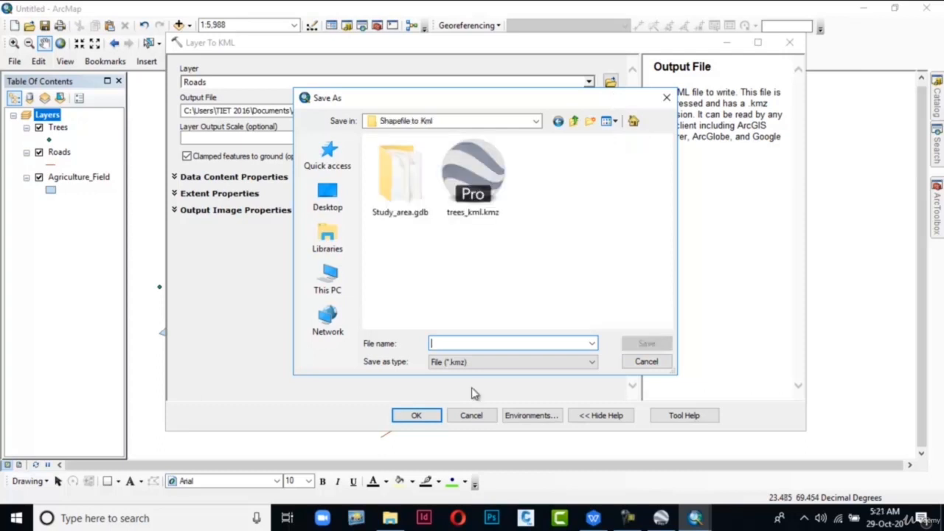
{"action": "type", "text": "Roads_kml"}
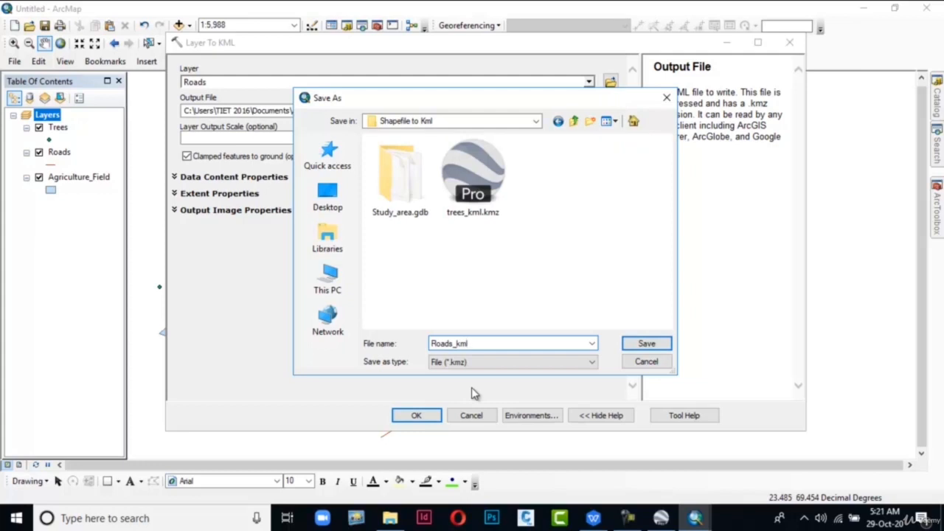
{"action": "left_click", "coordinate": [626, 343]}
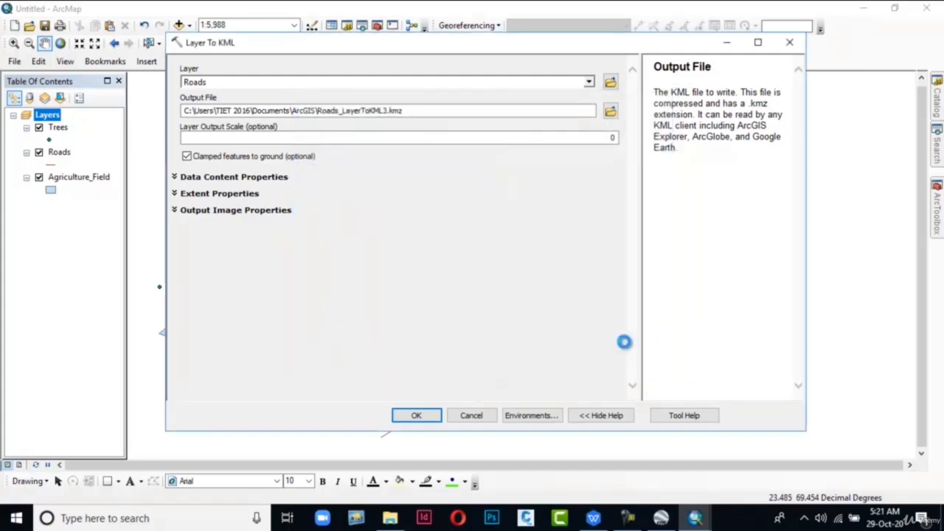
{"action": "left_click", "coordinate": [417, 111]}
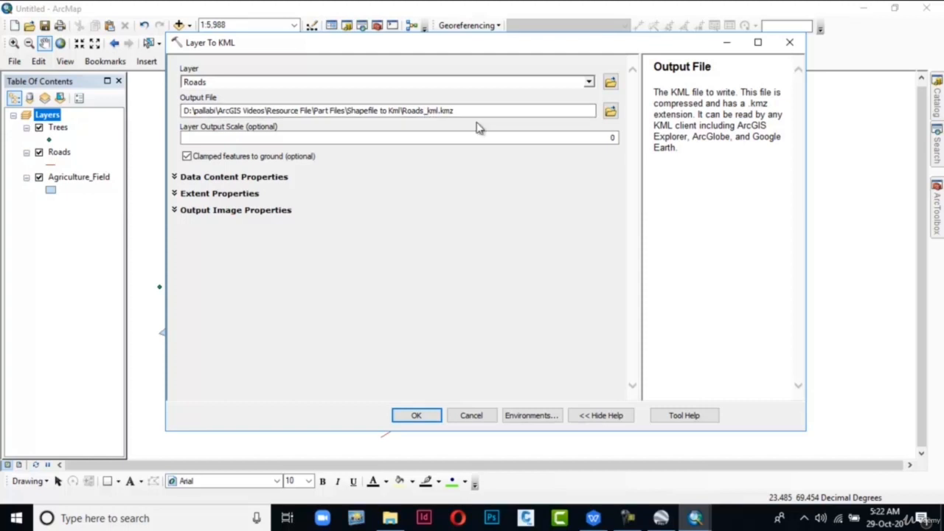
{"action": "left_click", "coordinate": [422, 416]}
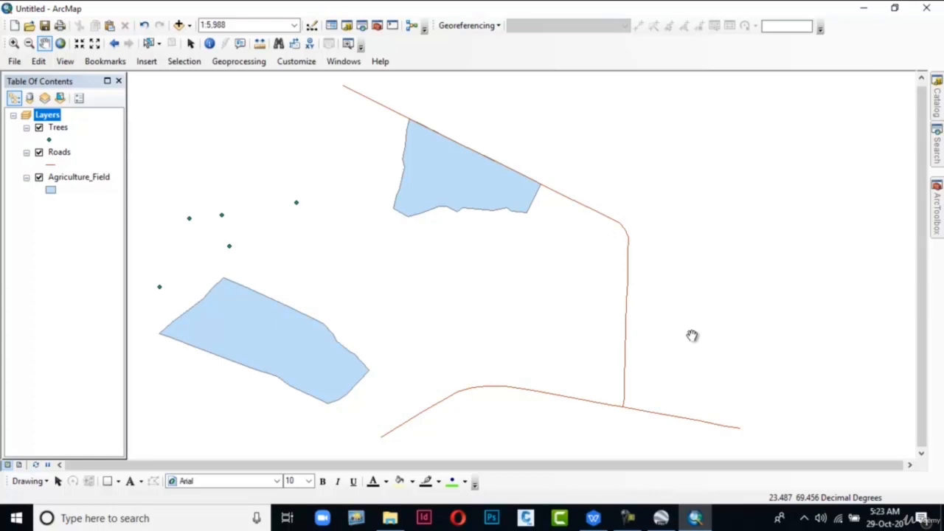
Convert the Agriculture_Field layer with Layer To KML, saving the output as Agricultural_Field_kml in the Shapefile to Kml folder
{"action": "left_click", "coordinate": [939, 221]}
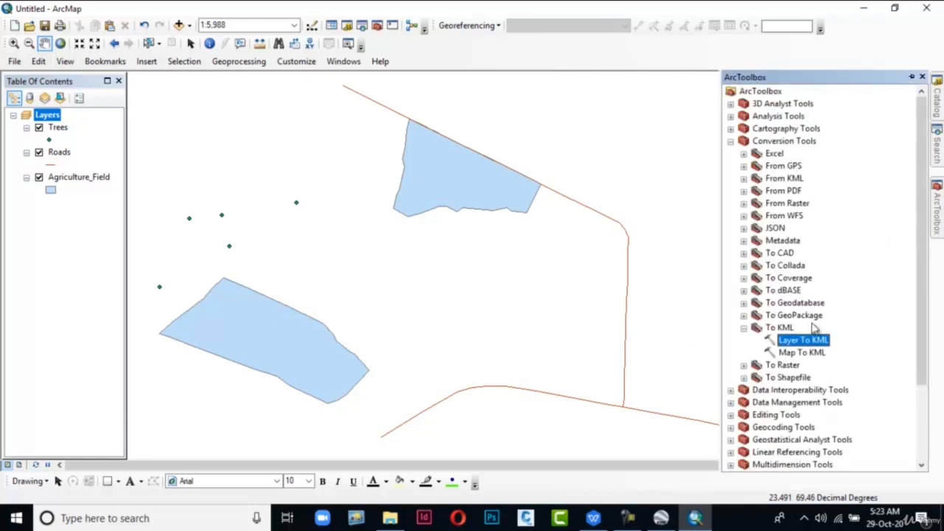
{"action": "double_click", "coordinate": [803, 340]}
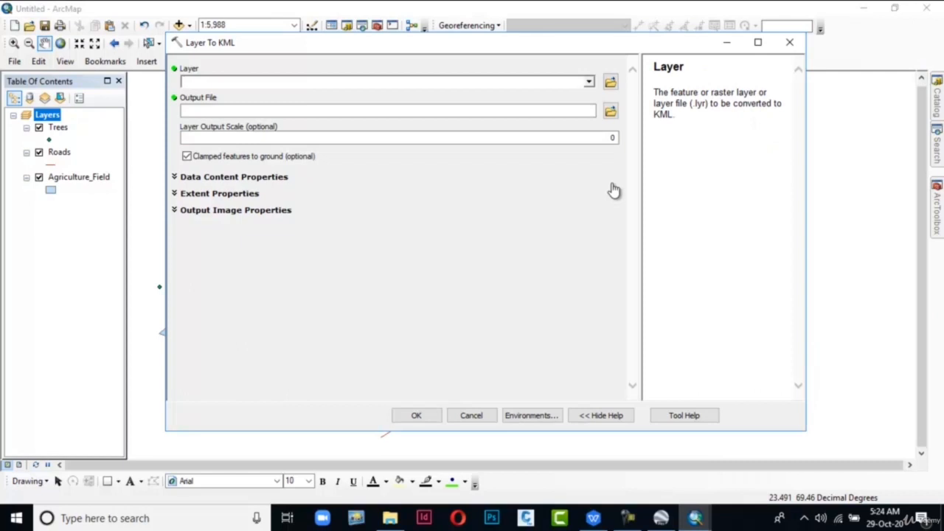
{"action": "left_click", "coordinate": [589, 82]}
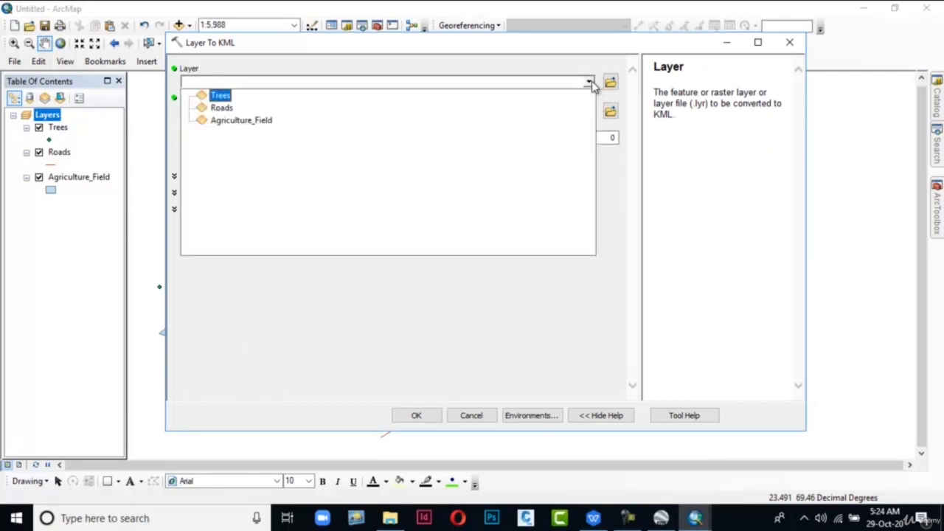
{"action": "left_click", "coordinate": [249, 122]}
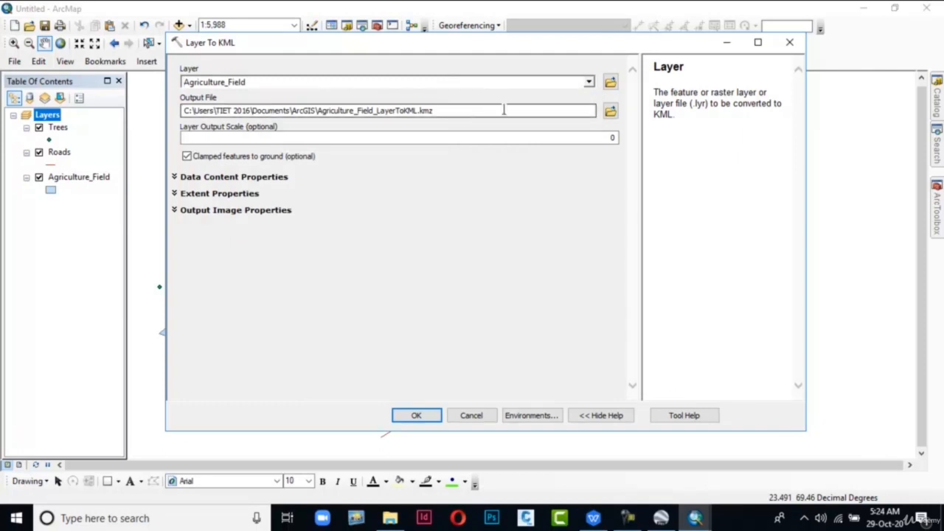
{"action": "left_click", "coordinate": [610, 111]}
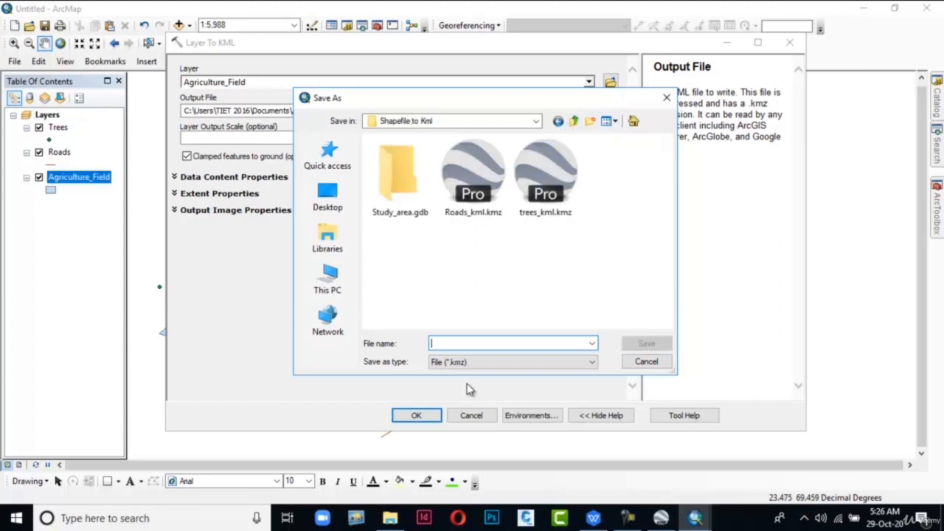
{"action": "type", "text": "Agricultural_Field_kml"}
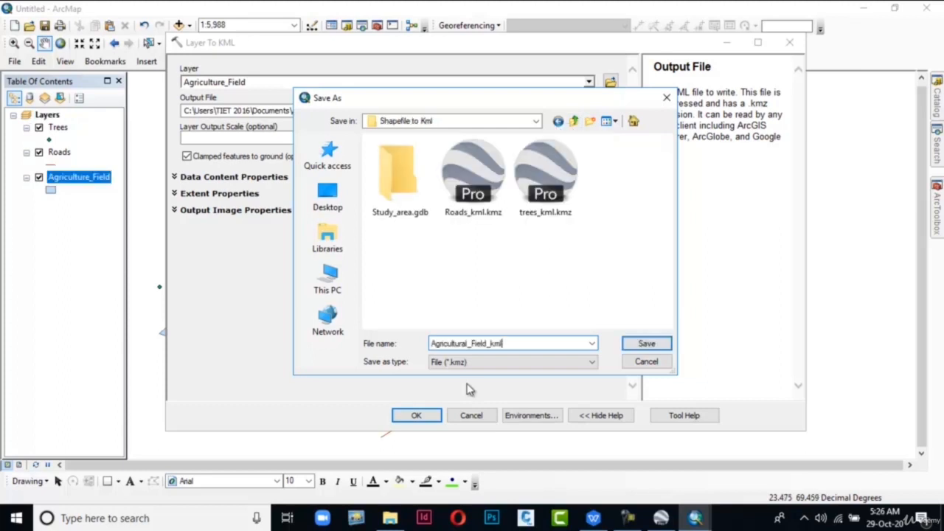
{"action": "left_click", "coordinate": [643, 344]}
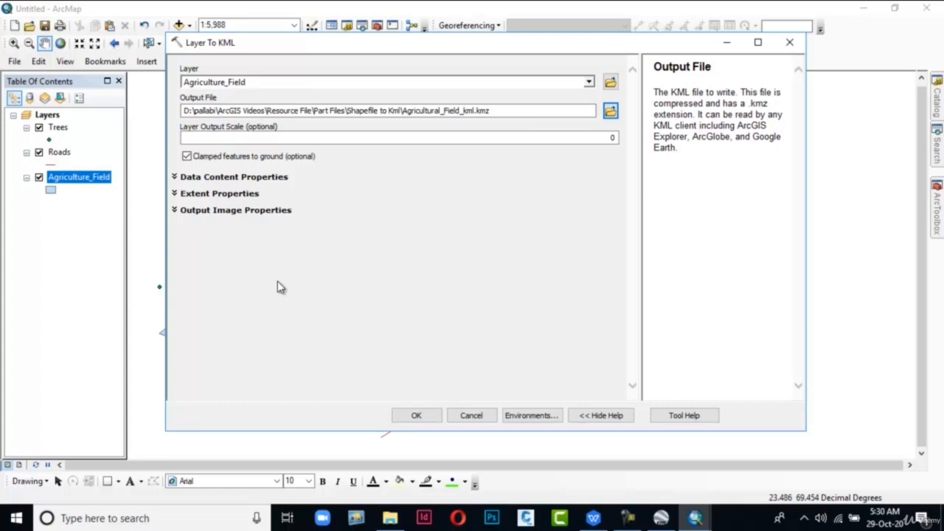
{"action": "left_click", "coordinate": [406, 415]}
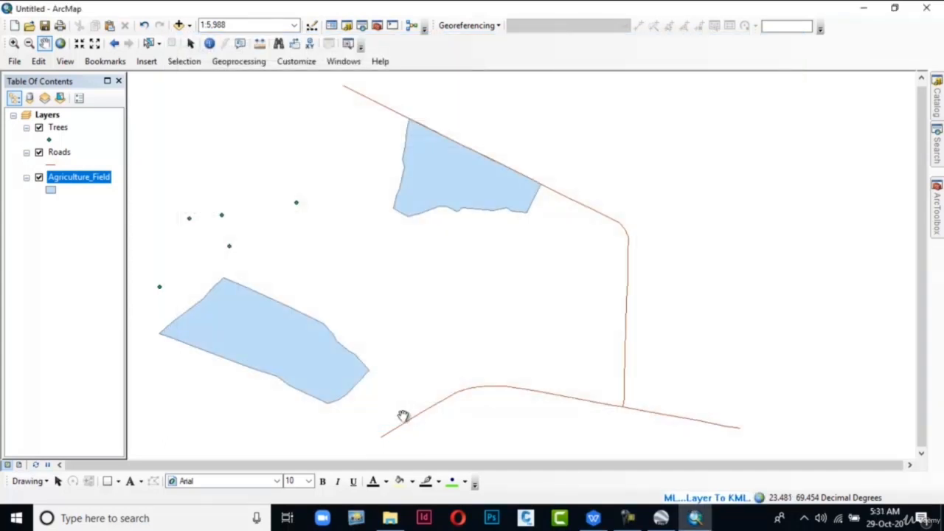